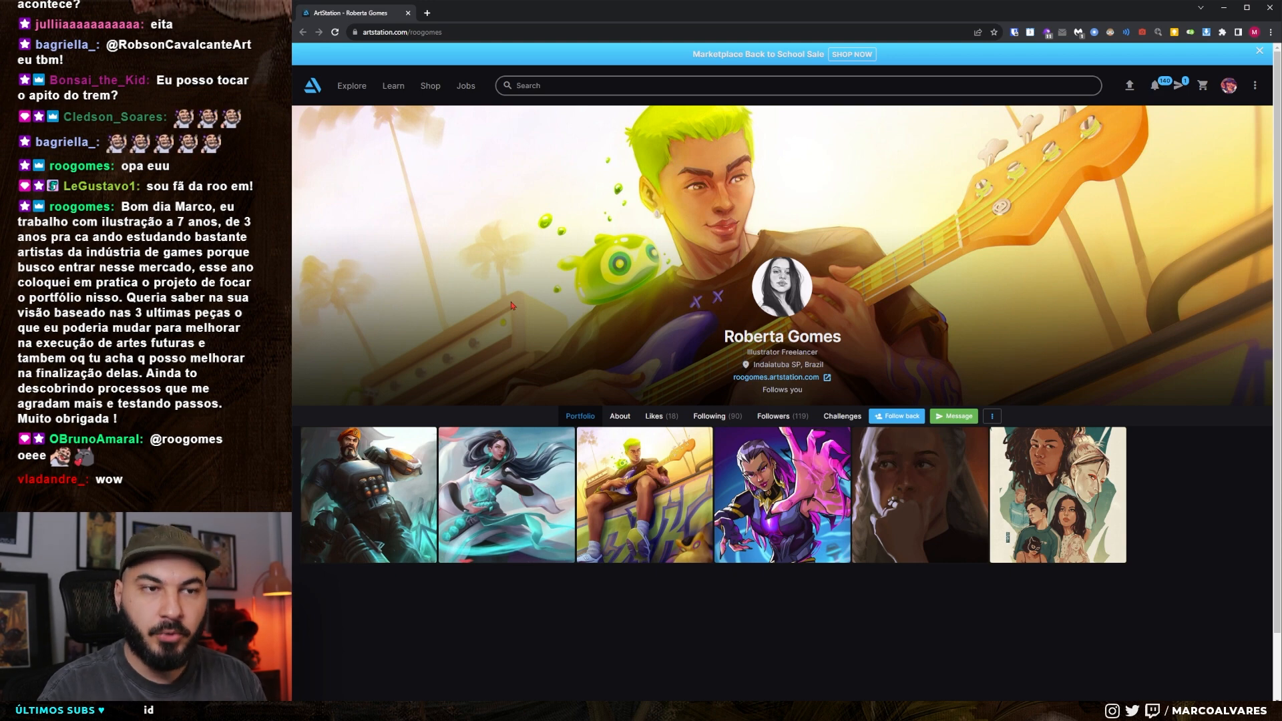
Open the Brimstone Cold Mission artwork from the portfolio and review its thumbnails, color comp and final render
{"action": "left_click", "coordinate": [358, 490]}
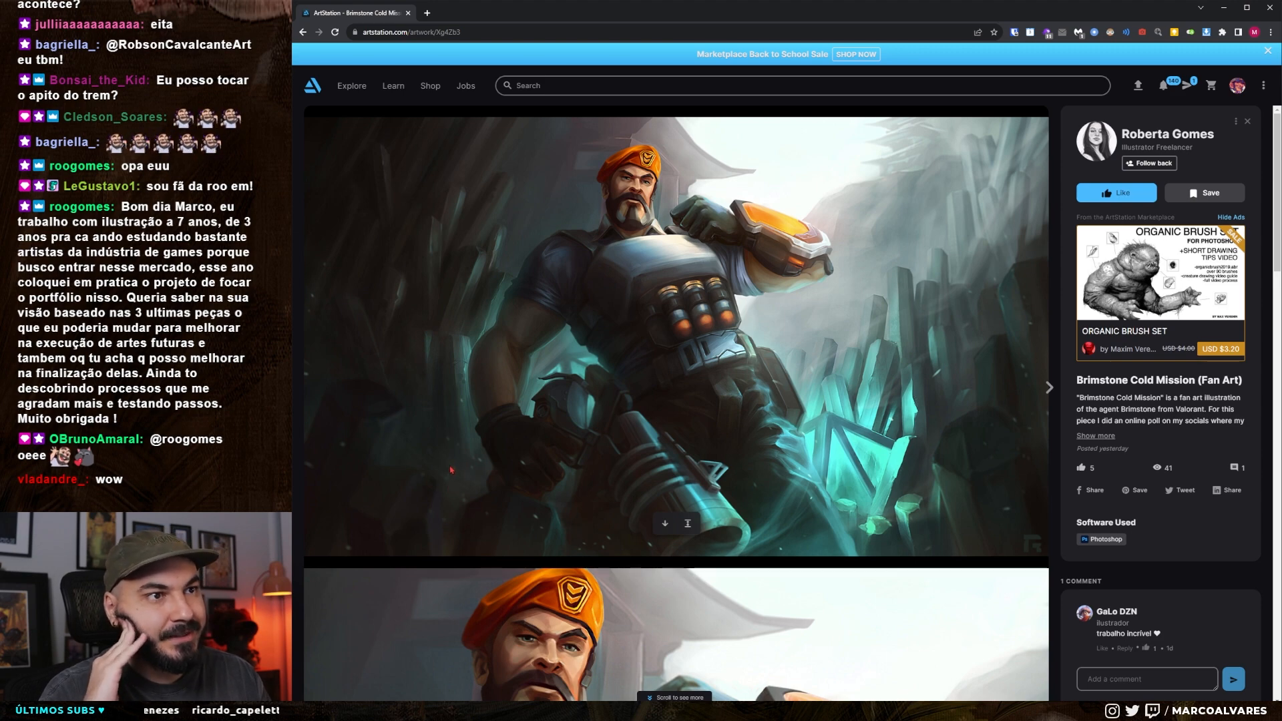
{"action": "scroll", "coordinate": [451, 470], "scroll_direction": "down", "scroll_amount": 10}
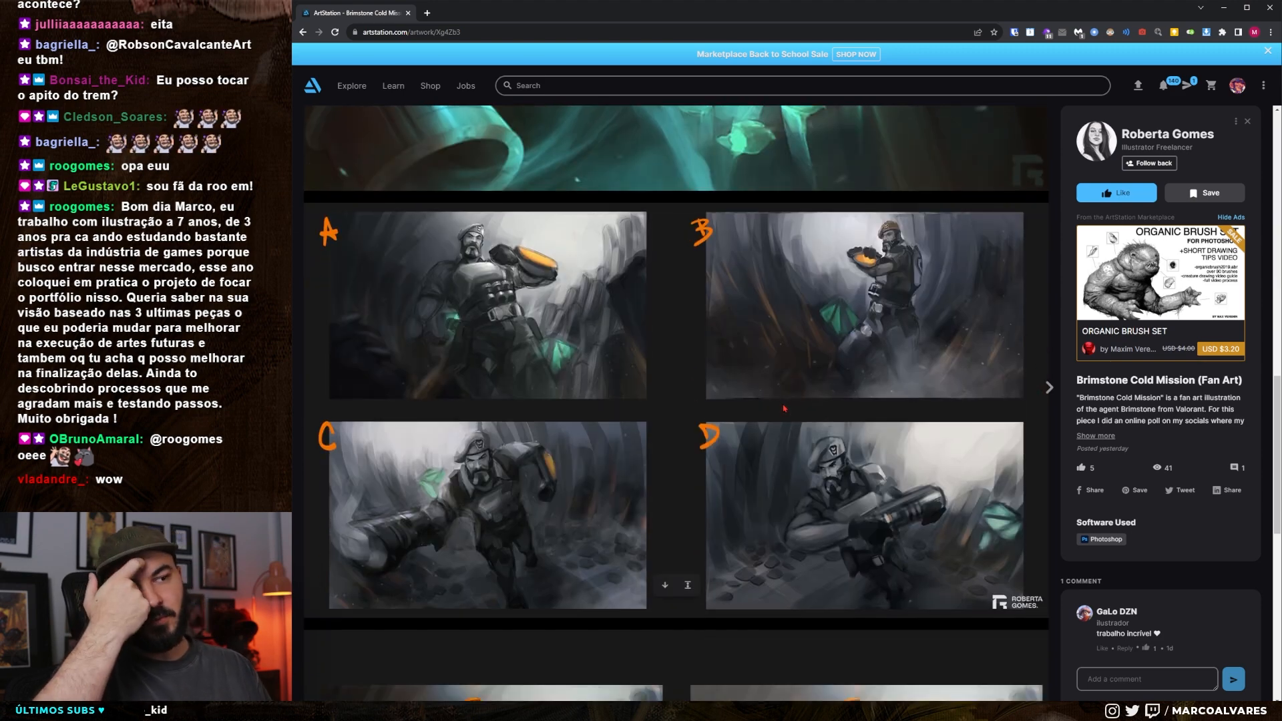
{"action": "scroll", "coordinate": [785, 408], "scroll_direction": "down", "scroll_amount": 12}
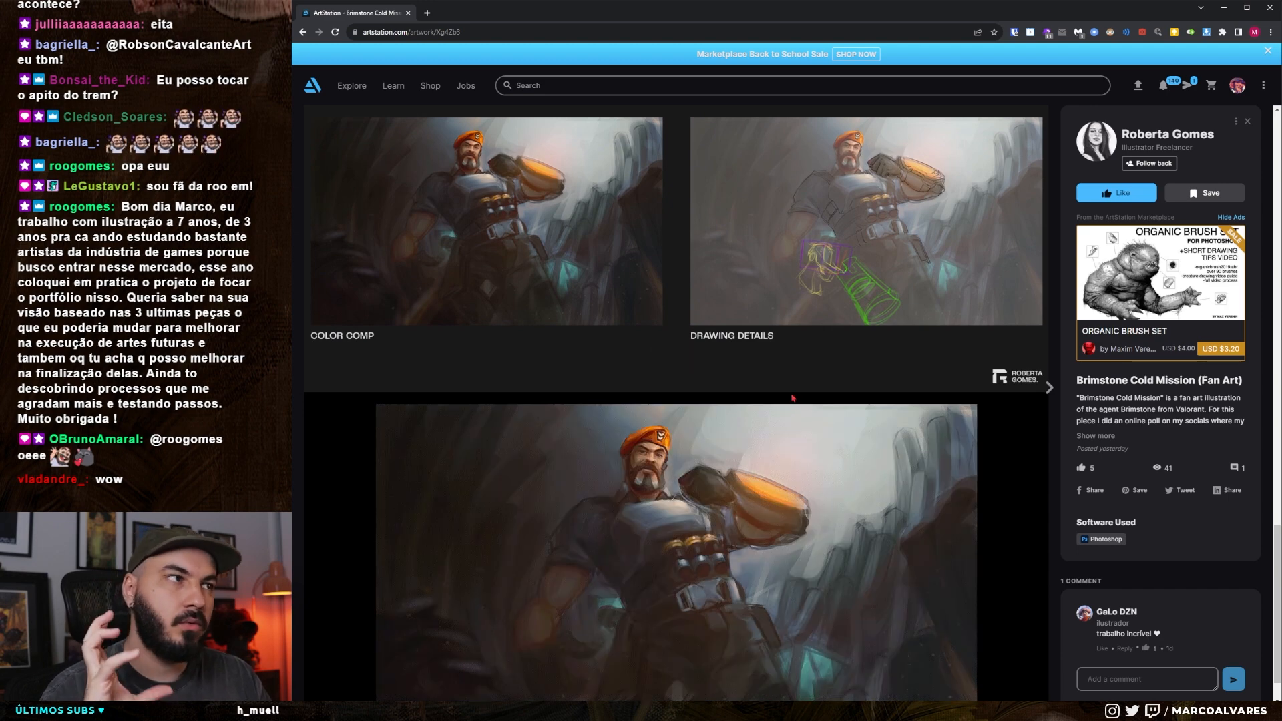
{"action": "scroll", "coordinate": [784, 390], "scroll_direction": "down", "scroll_amount": 1}
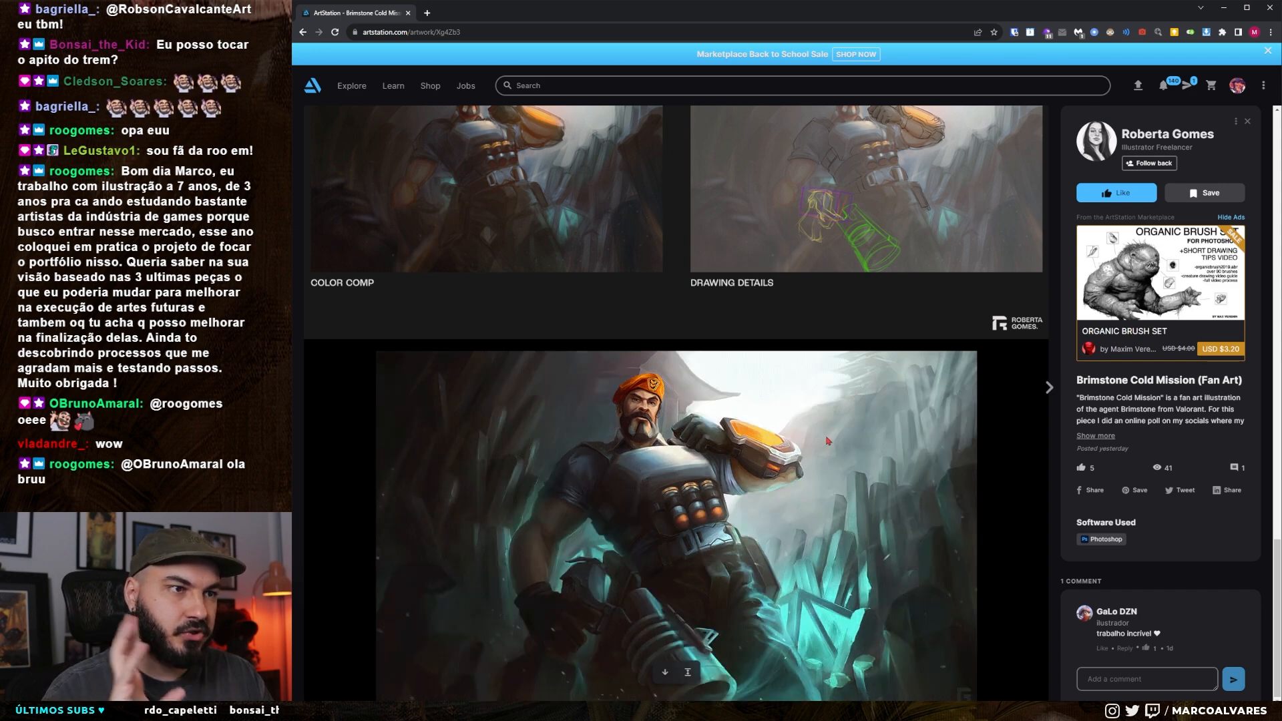
{"action": "scroll", "coordinate": [850, 524], "scroll_direction": "down", "scroll_amount": 4}
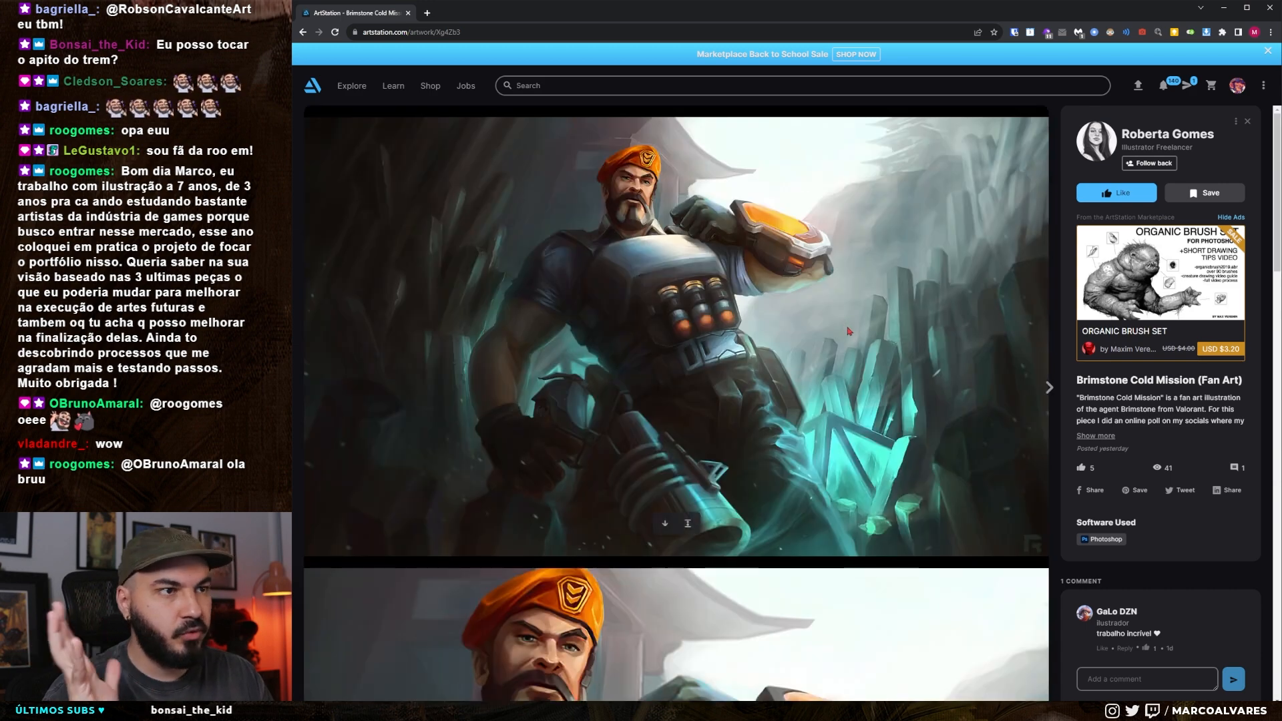
Go to the Sage - Lotus artwork and review its detail crops, pose thumbnails and process images
{"action": "left_click", "coordinate": [1049, 387]}
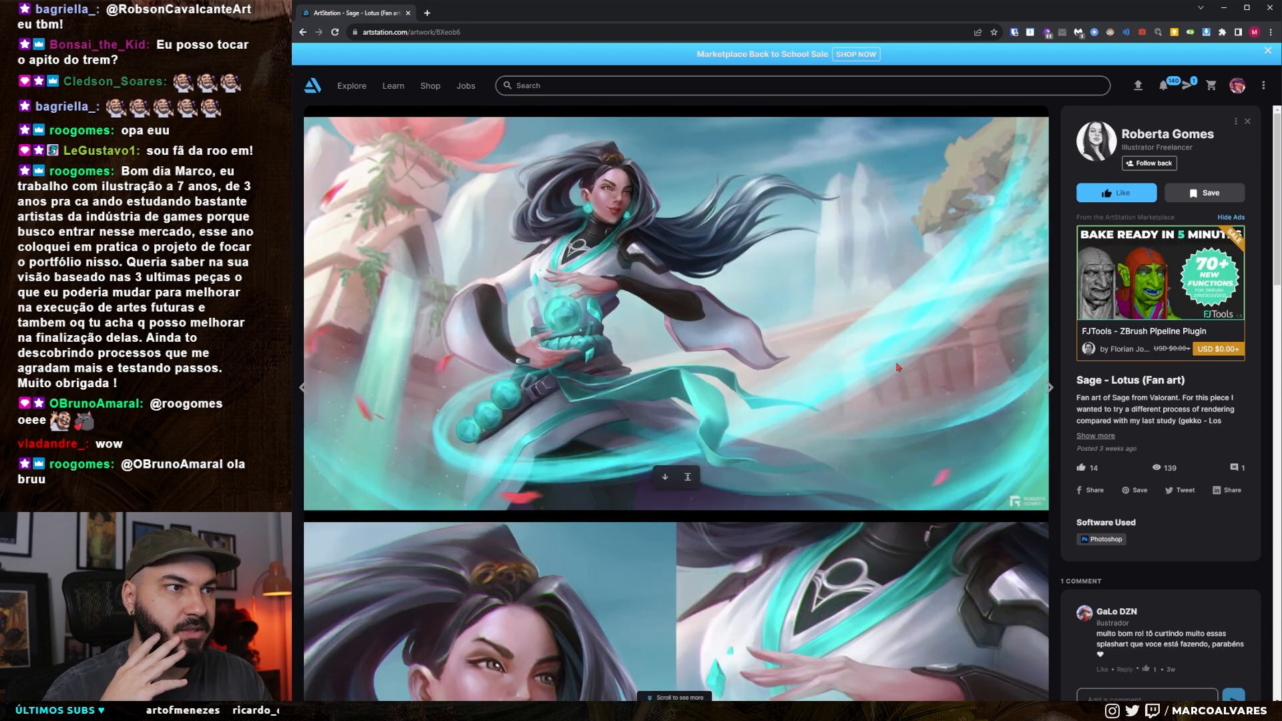
{"action": "scroll", "coordinate": [868, 362], "scroll_direction": "down", "scroll_amount": 10}
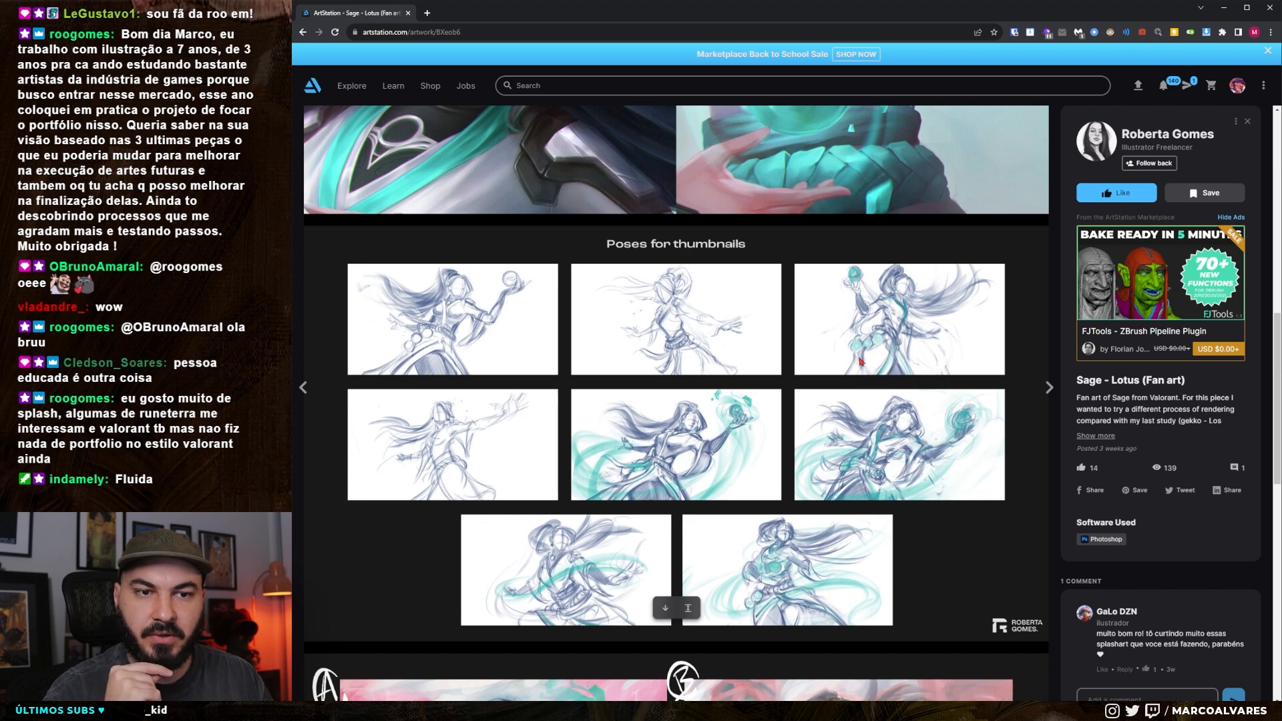
{"action": "scroll", "coordinate": [860, 361], "scroll_direction": "down", "scroll_amount": 4}
{"action": "scroll", "coordinate": [857, 362], "scroll_direction": "down", "scroll_amount": 8}
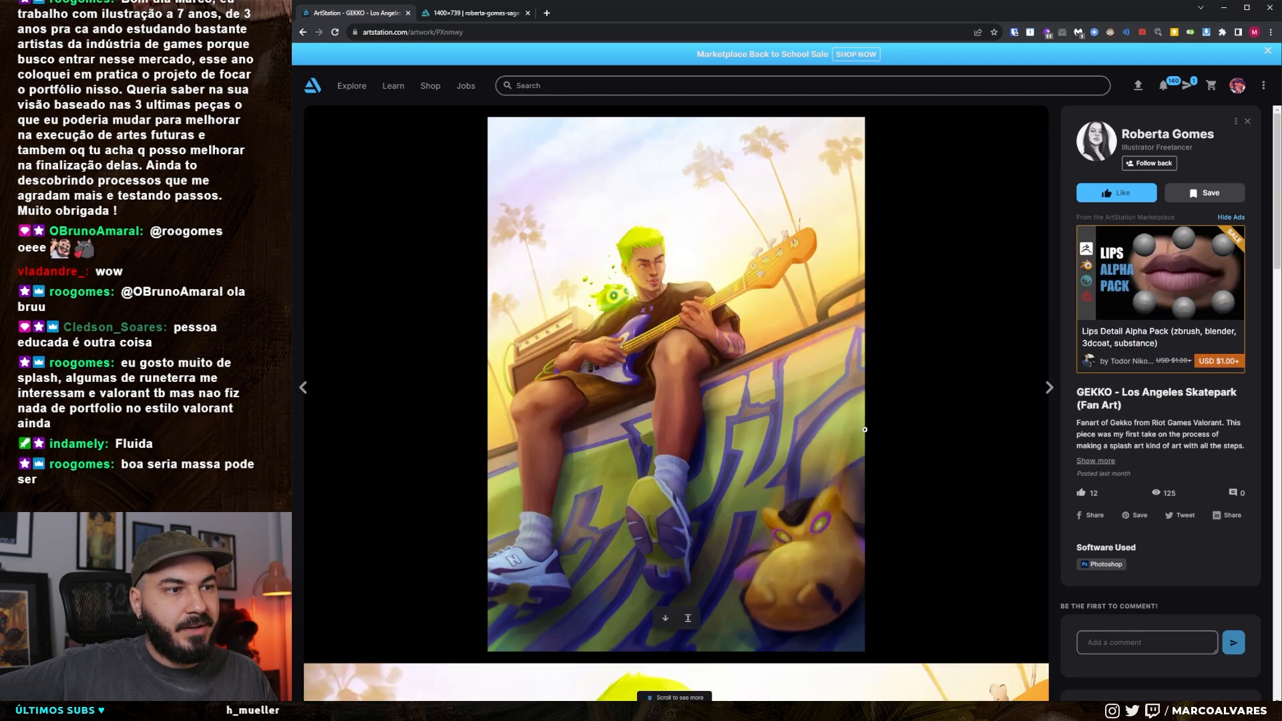
Review the lines and color comp of the GEKKO - Los Angeles Skatepark artwork
{"action": "scroll", "coordinate": [860, 407], "scroll_direction": "down", "scroll_amount": 12}
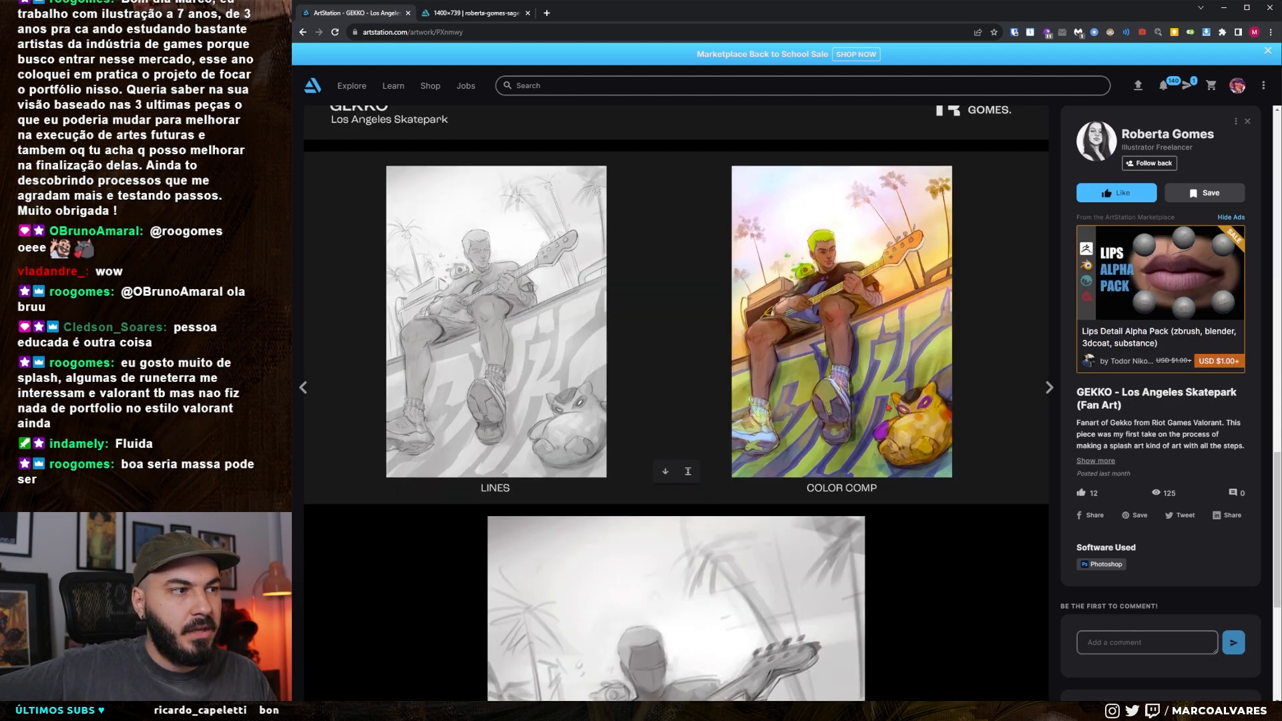
{"action": "scroll", "coordinate": [887, 401], "scroll_direction": "up", "scroll_amount": 15}
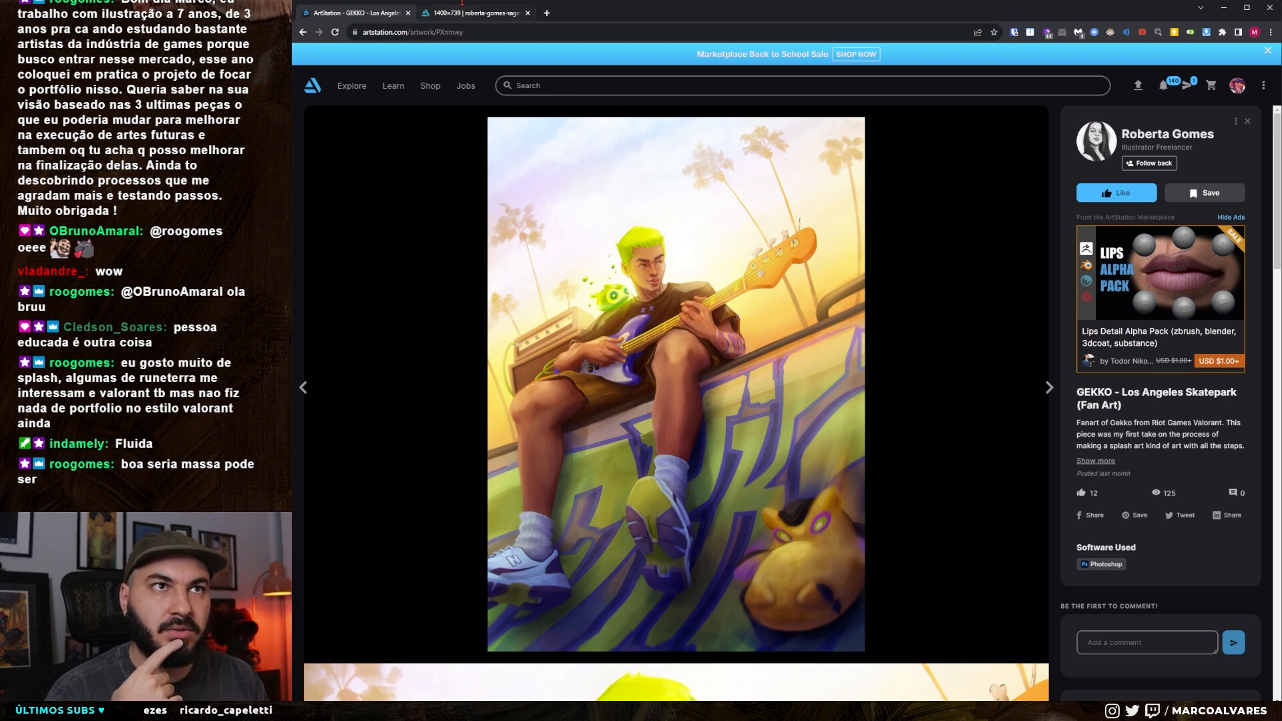
Copy the main Sage - Lotus image from its artwork page and paste it into a new Photoshop document
{"action": "left_click", "coordinate": [304, 387]}
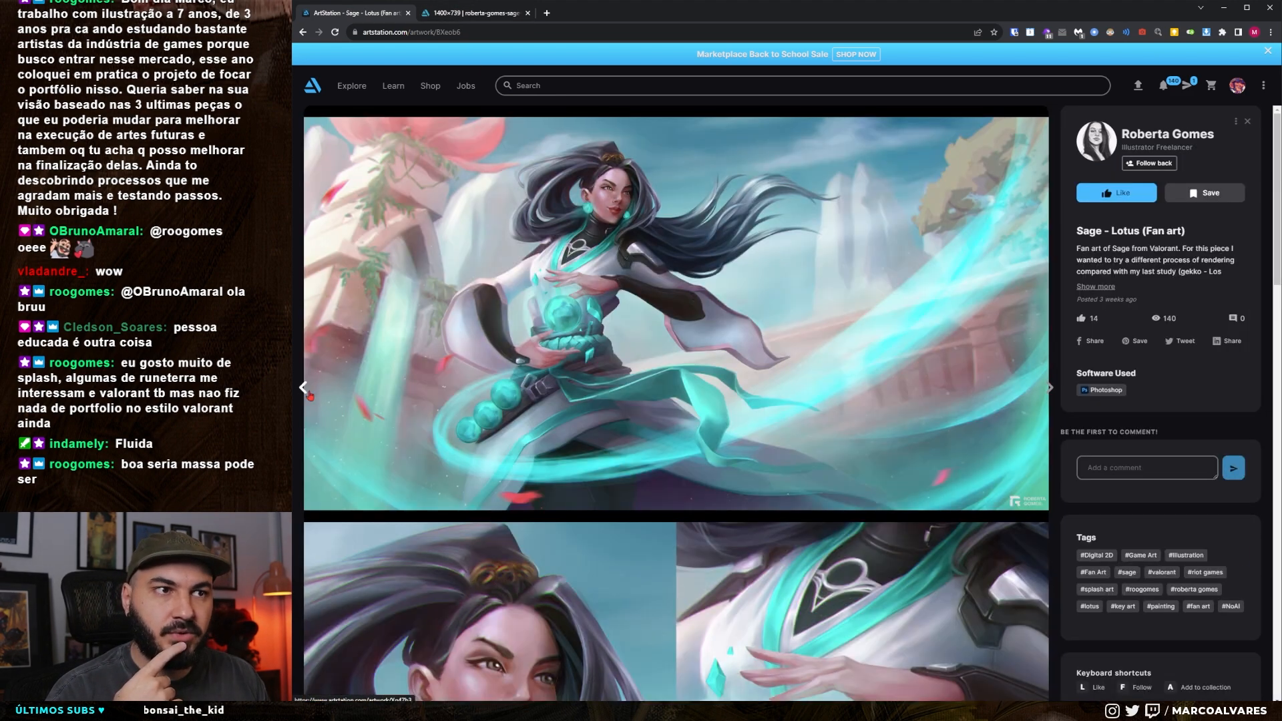
{"action": "right_click", "coordinate": [705, 287]}
{"action": "left_click", "coordinate": [735, 314]}
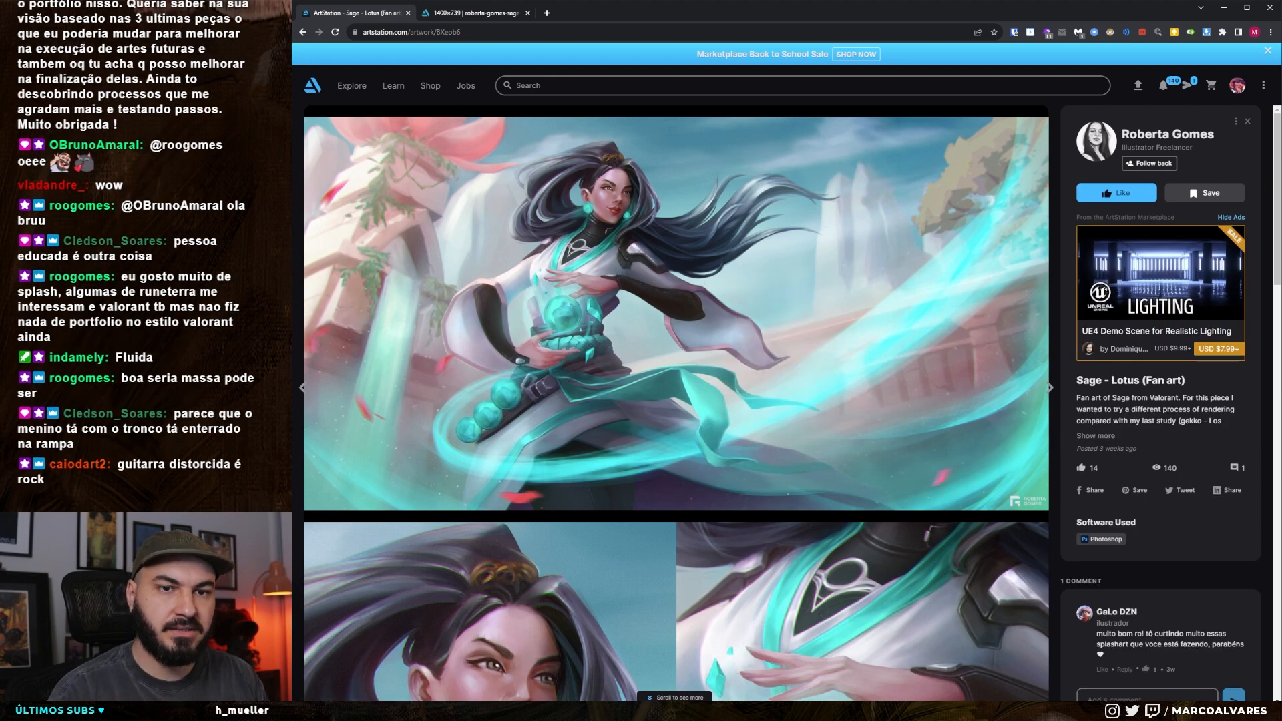
{"action": "key", "text": "alt+Tab"}
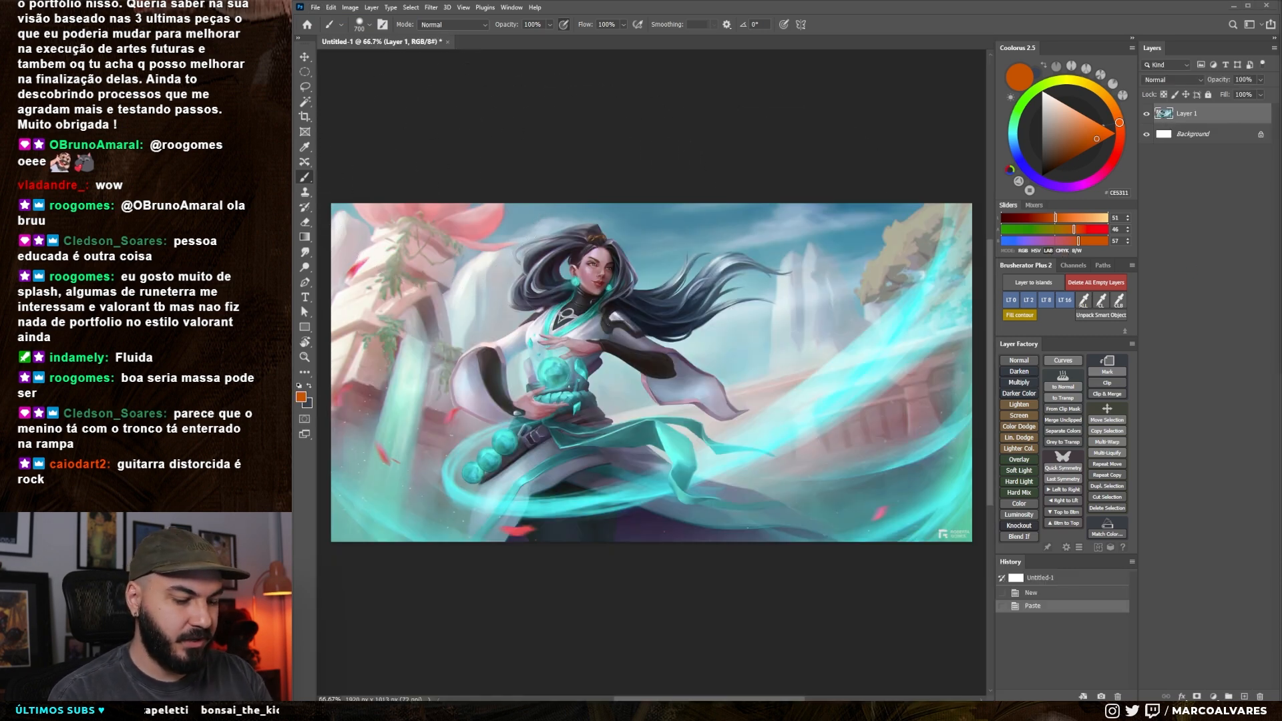
Look at the long-haired guitarist illustration in the browser as a reference and return to Photoshop
{"action": "key", "text": "alt+Tab"}
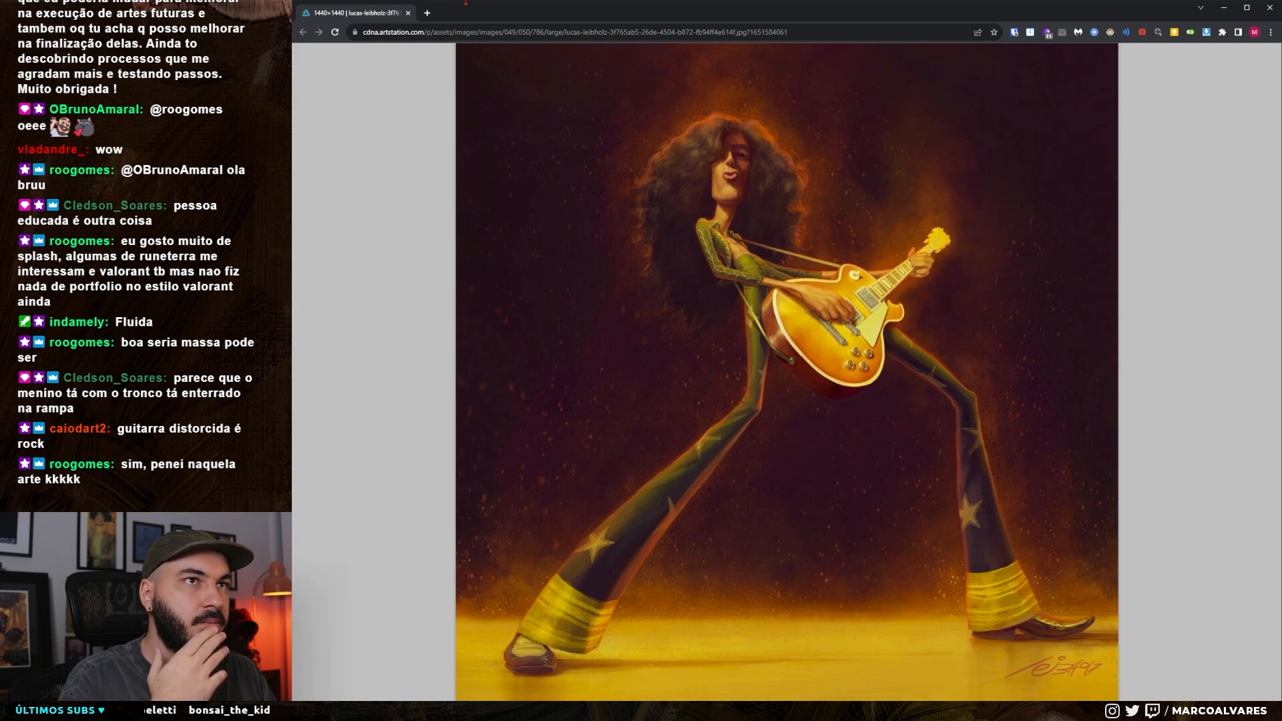
{"action": "key", "text": "alt+Tab"}
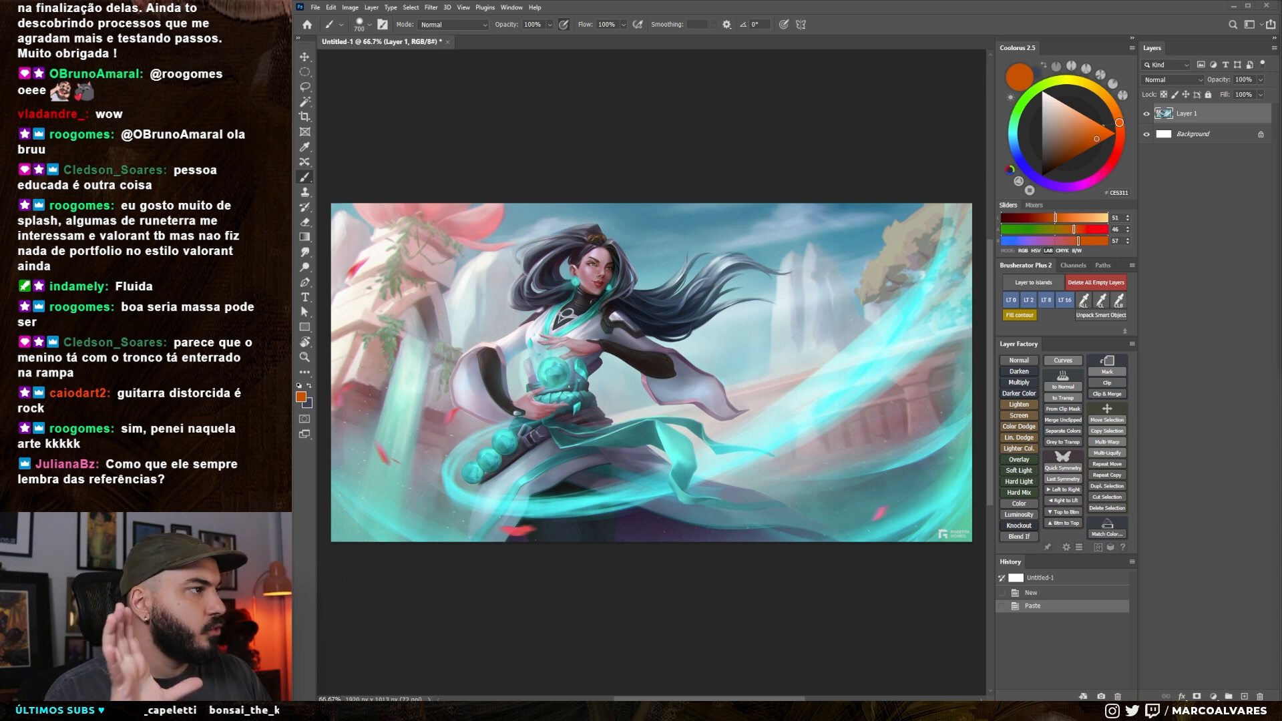
Reduce the brush size to 60 and add a new empty layer above the pasted illustration
{"action": "key", "text": "bracketleft"}
{"action": "key", "text": "bracketleft"}
{"action": "key", "text": "bracketleft"}
{"action": "key", "text": "bracketleft"}
{"action": "key", "text": "bracketleft"}
{"action": "key", "text": "bracketleft"}
{"action": "key", "text": "bracketleft"}
{"action": "key", "text": "bracketleft"}
{"action": "key", "text": "bracketleft"}
{"action": "key", "text": "bracketleft"}
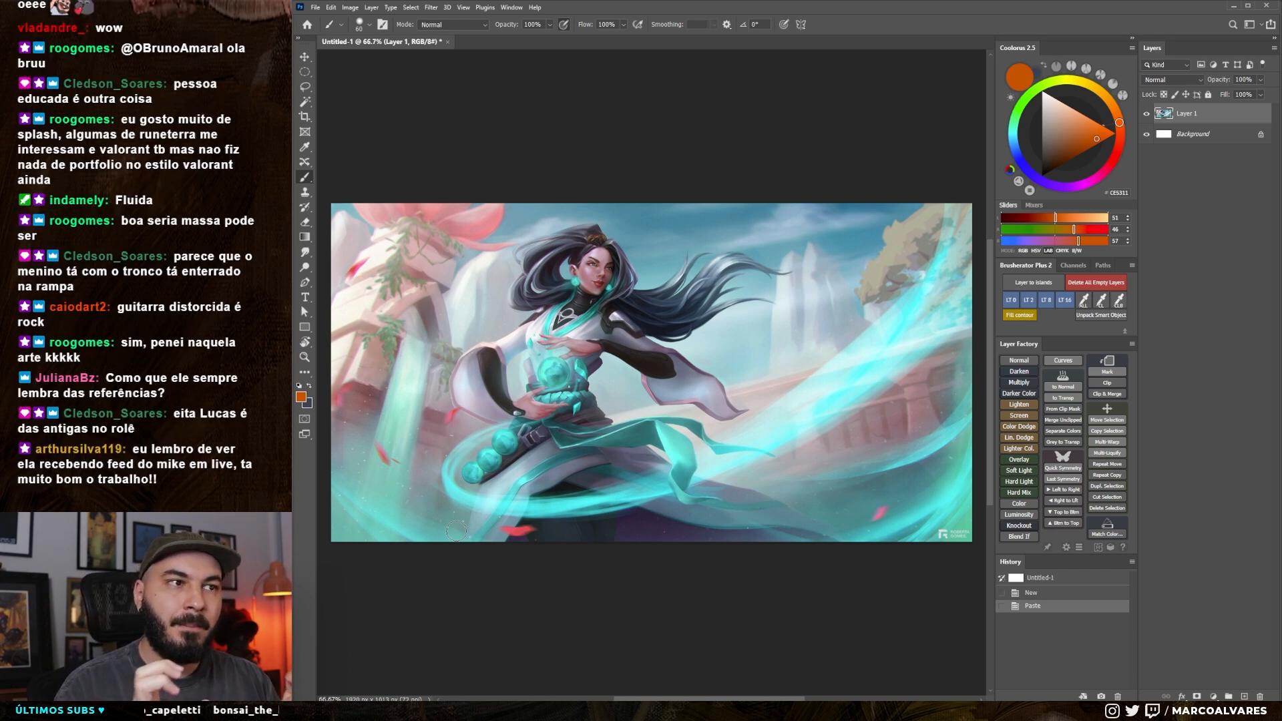
{"action": "key", "text": "ctrl+shift+alt+n"}
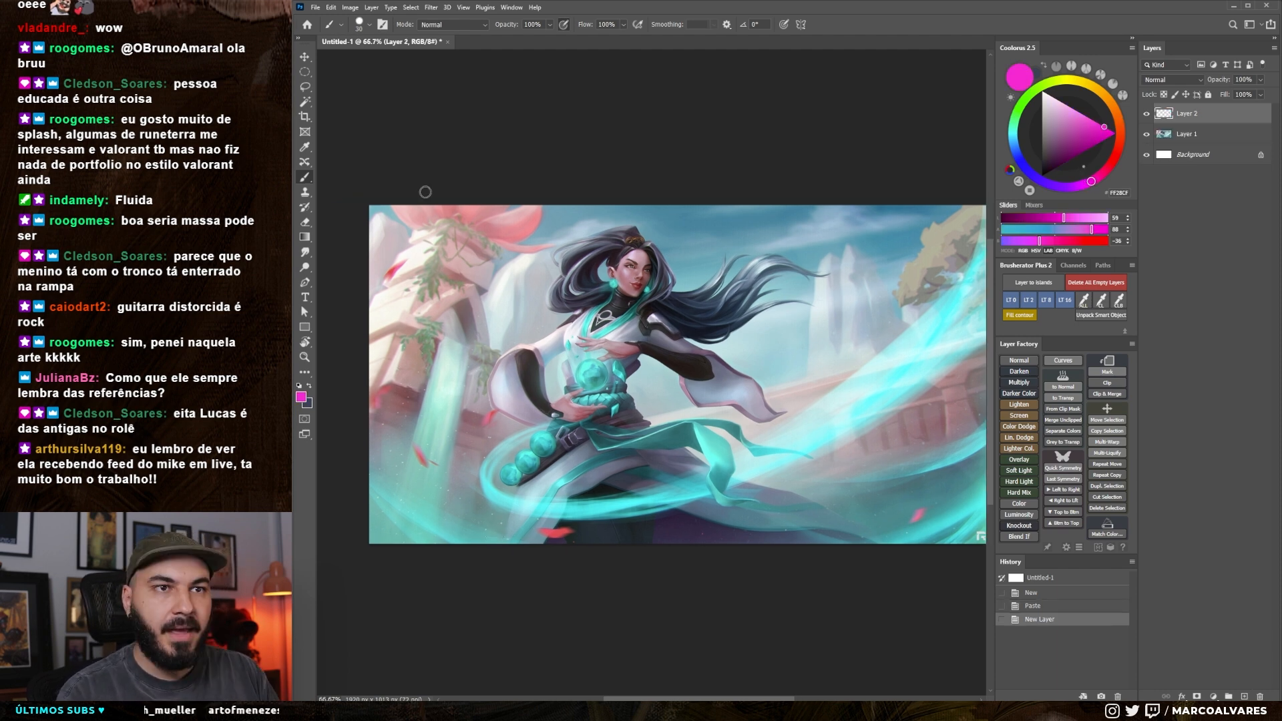
Circle the background area behind the hair and the spot beside the hands in magenta, and undo the marks
{"action": "mouse_move", "coordinate": [425, 191]}
{"action": "left_mouse_down"}
{"action": "mouse_move", "coordinate": [479, 539]}
{"action": "mouse_move", "coordinate": [529, 214]}
{"action": "mouse_move", "coordinate": [369, 251]}
{"action": "left_mouse_up"}
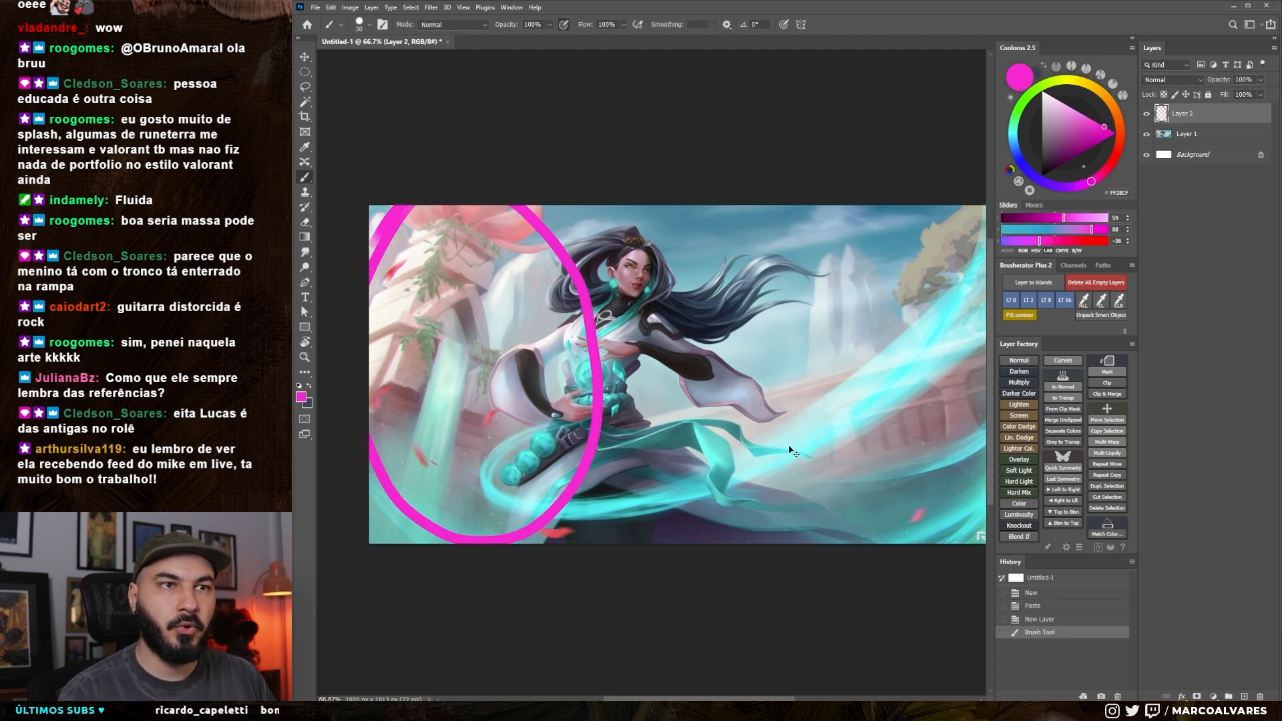
{"action": "key", "text": "ctrl+z"}
{"action": "mouse_move", "coordinate": [870, 234]}
{"action": "left_mouse_down"}
{"action": "mouse_move", "coordinate": [608, 370]}
{"action": "mouse_move", "coordinate": [728, 417]}
{"action": "mouse_move", "coordinate": [840, 235]}
{"action": "left_mouse_up"}
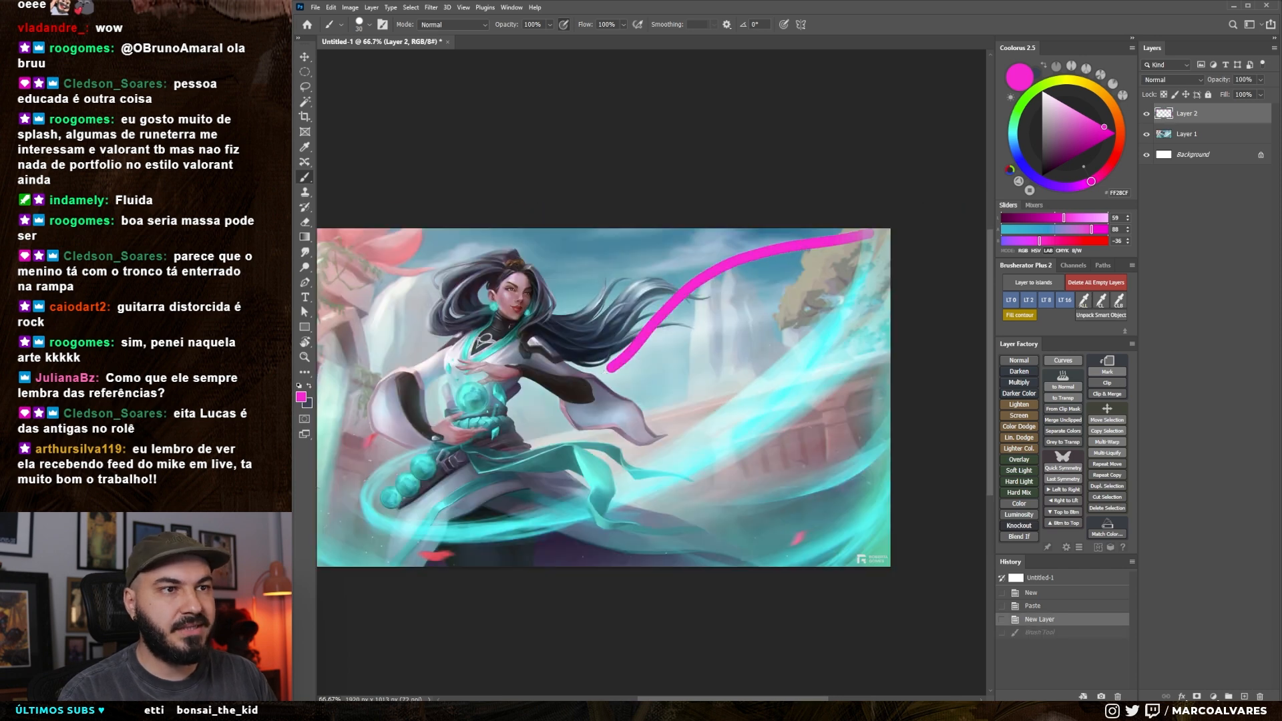
{"action": "mouse_move", "coordinate": [561, 378]}
{"action": "left_mouse_down"}
{"action": "mouse_move", "coordinate": [514, 392]}
{"action": "mouse_move", "coordinate": [548, 446]}
{"action": "mouse_move", "coordinate": [539, 394]}
{"action": "left_mouse_up"}
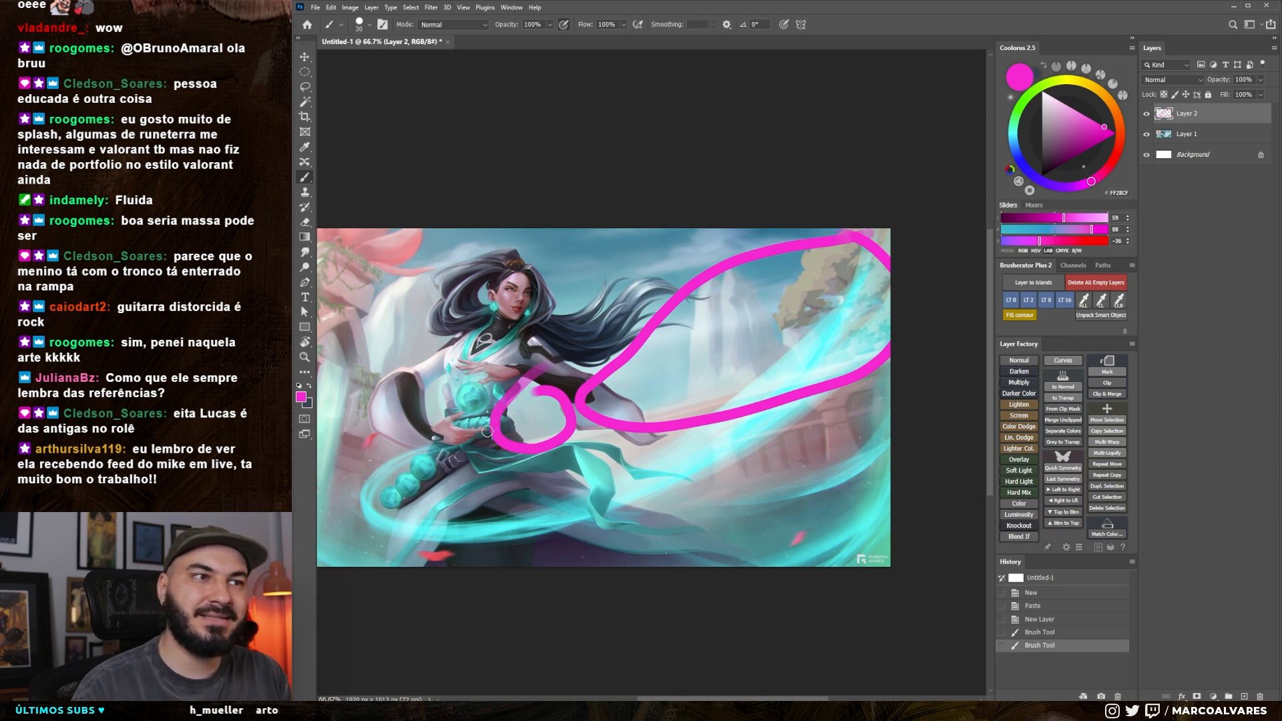
{"action": "key", "text": "ctrl+z"}
{"action": "key", "text": "ctrl+z"}
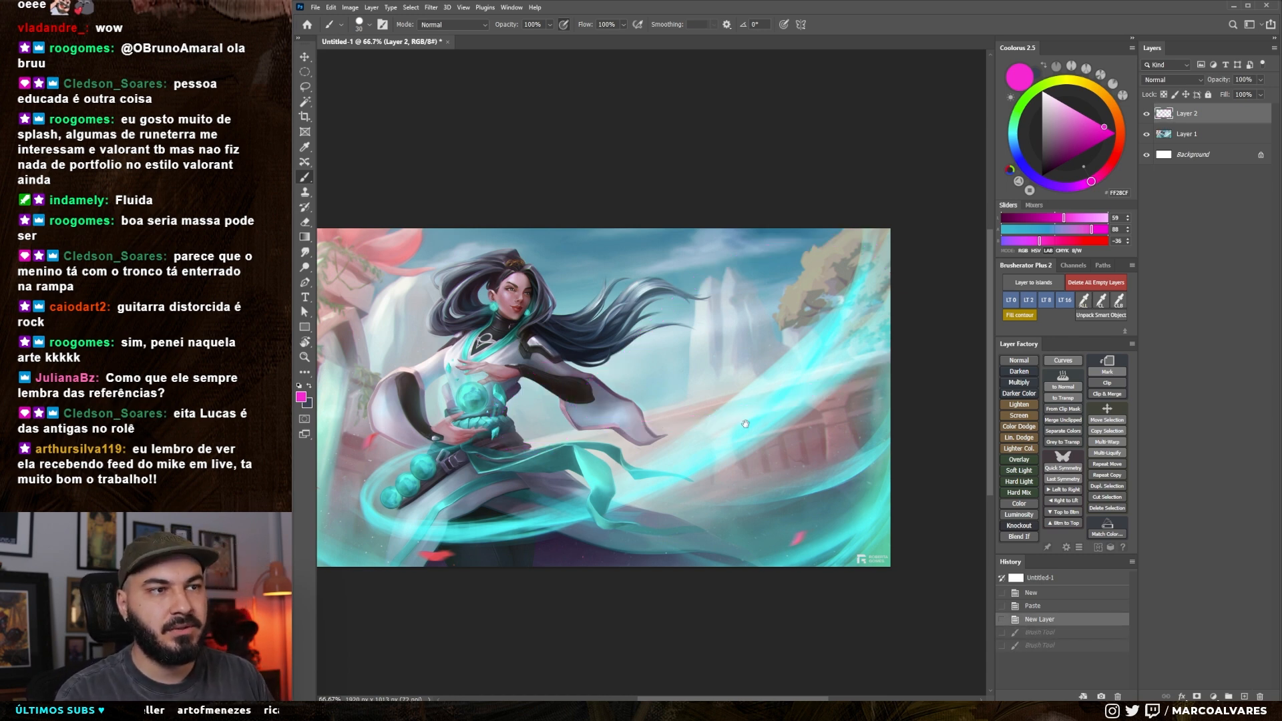
Outline a large area around the character's face, upper body and flowing hair in magenta, and undo the outline
{"action": "left_click_drag", "start_coordinate": [814, 345], "coordinate": [845, 331]}
{"action": "mouse_move", "coordinate": [921, 228]}
{"action": "left_mouse_down"}
{"action": "mouse_move", "coordinate": [869, 234]}
{"action": "mouse_move", "coordinate": [784, 313]}
{"action": "mouse_move", "coordinate": [715, 296]}
{"action": "mouse_move", "coordinate": [551, 363]}
{"action": "left_mouse_up"}
{"action": "key", "text": "ctrl+z"}
{"action": "mouse_move", "coordinate": [734, 373]}
{"action": "left_mouse_down"}
{"action": "mouse_move", "coordinate": [688, 400]}
{"action": "mouse_move", "coordinate": [734, 378]}
{"action": "left_mouse_up"}
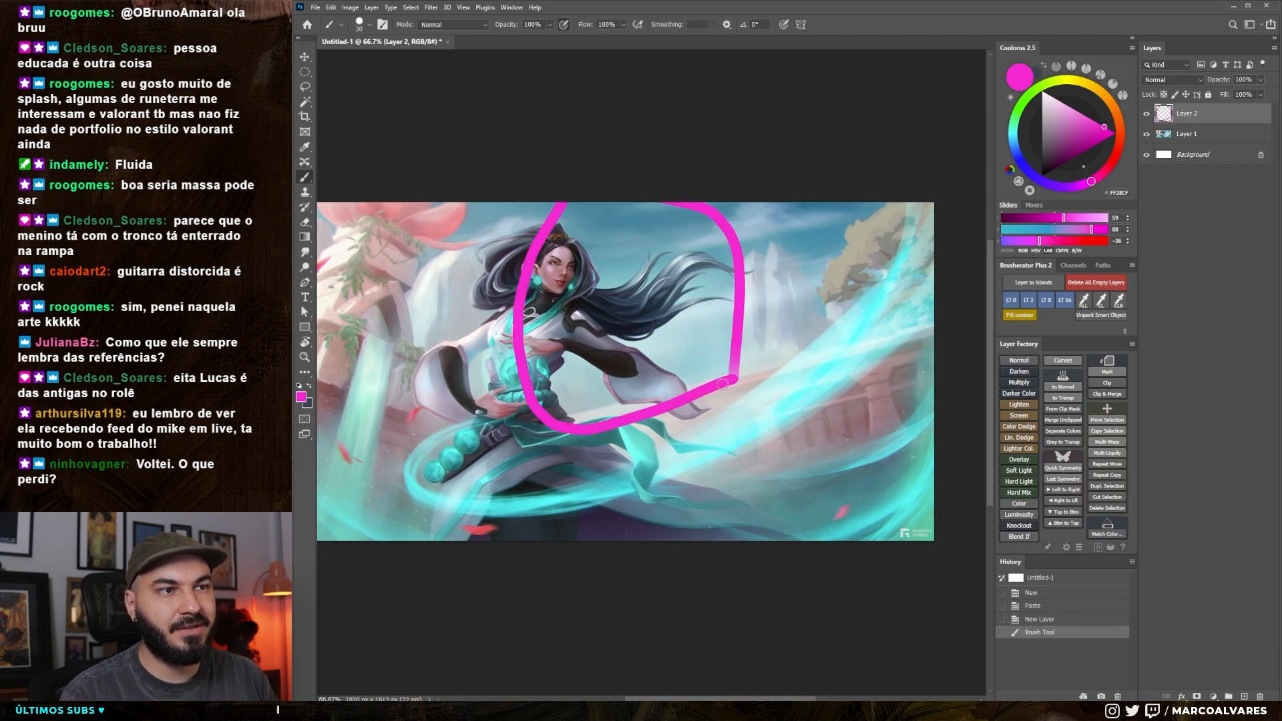
{"action": "key", "text": "ctrl+z"}
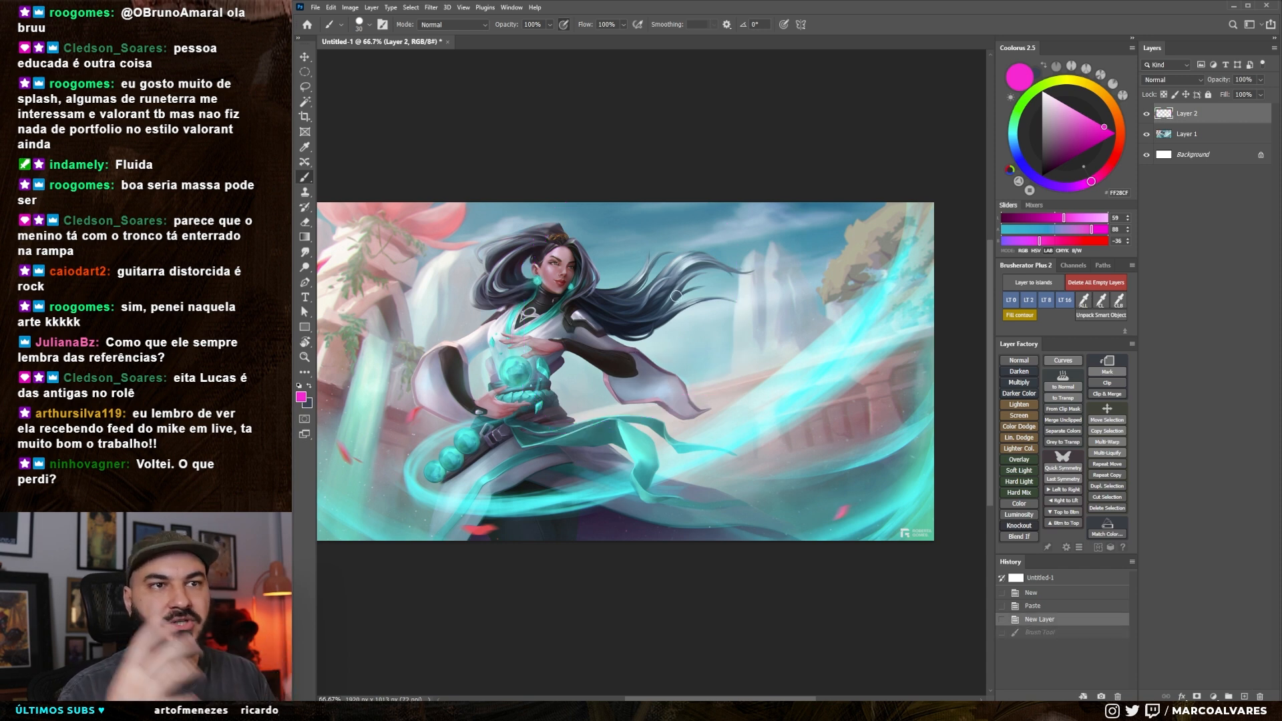
Circle the pale rock behind the character's back, mark the background beyond her hair, and undo both marks
{"action": "mouse_move", "coordinate": [476, 249]}
{"action": "left_mouse_down"}
{"action": "mouse_move", "coordinate": [410, 285]}
{"action": "mouse_move", "coordinate": [408, 329]}
{"action": "mouse_move", "coordinate": [461, 342]}
{"action": "left_mouse_up"}
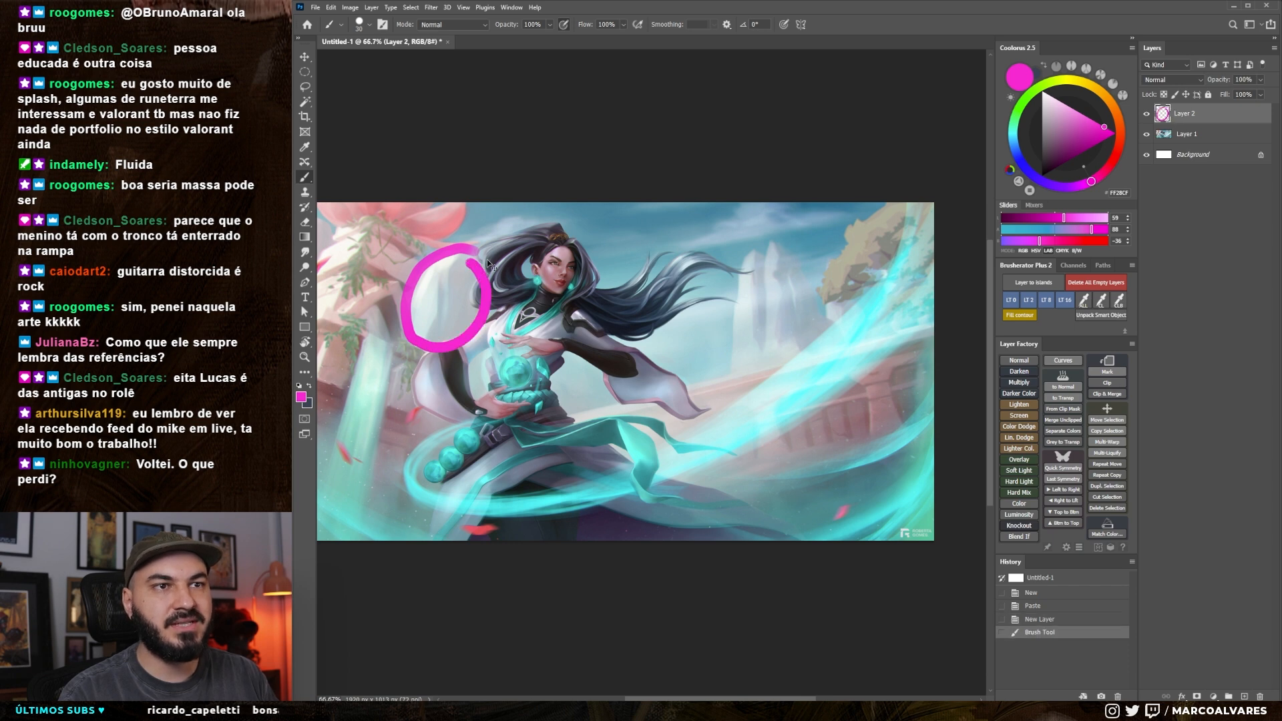
{"action": "key", "text": "ctrl+z"}
{"action": "mouse_move", "coordinate": [783, 253]}
{"action": "left_mouse_down"}
{"action": "mouse_move", "coordinate": [711, 377]}
{"action": "mouse_move", "coordinate": [780, 252]}
{"action": "mouse_move", "coordinate": [706, 233]}
{"action": "mouse_move", "coordinate": [838, 234]}
{"action": "mouse_move", "coordinate": [778, 206]}
{"action": "left_mouse_up"}
{"action": "key", "text": "ctrl+z"}
{"action": "key", "text": "ctrl+z"}
{"action": "left_click_drag", "start_coordinate": [759, 276], "coordinate": [774, 313]}
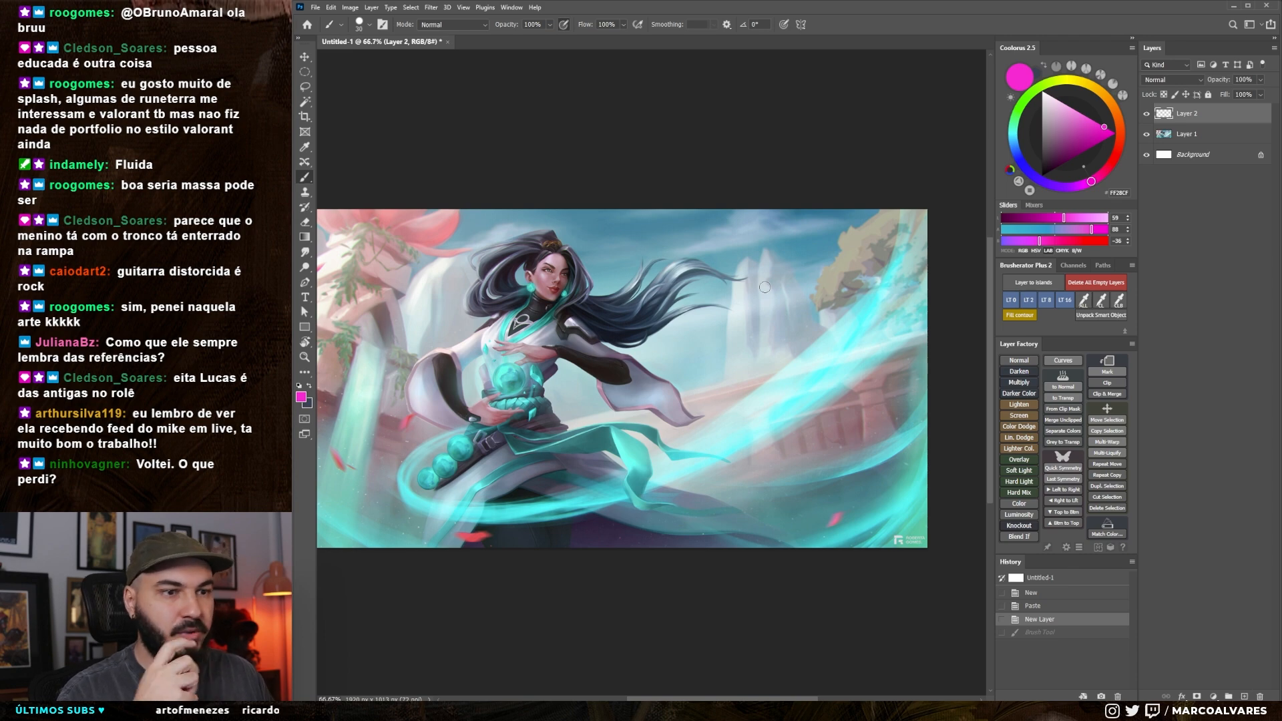
Switch to the browser, open the artist's portfolio and its first artwork, and return to Photoshop after viewing the comparison piece
{"action": "key", "text": "alt+Tab"}
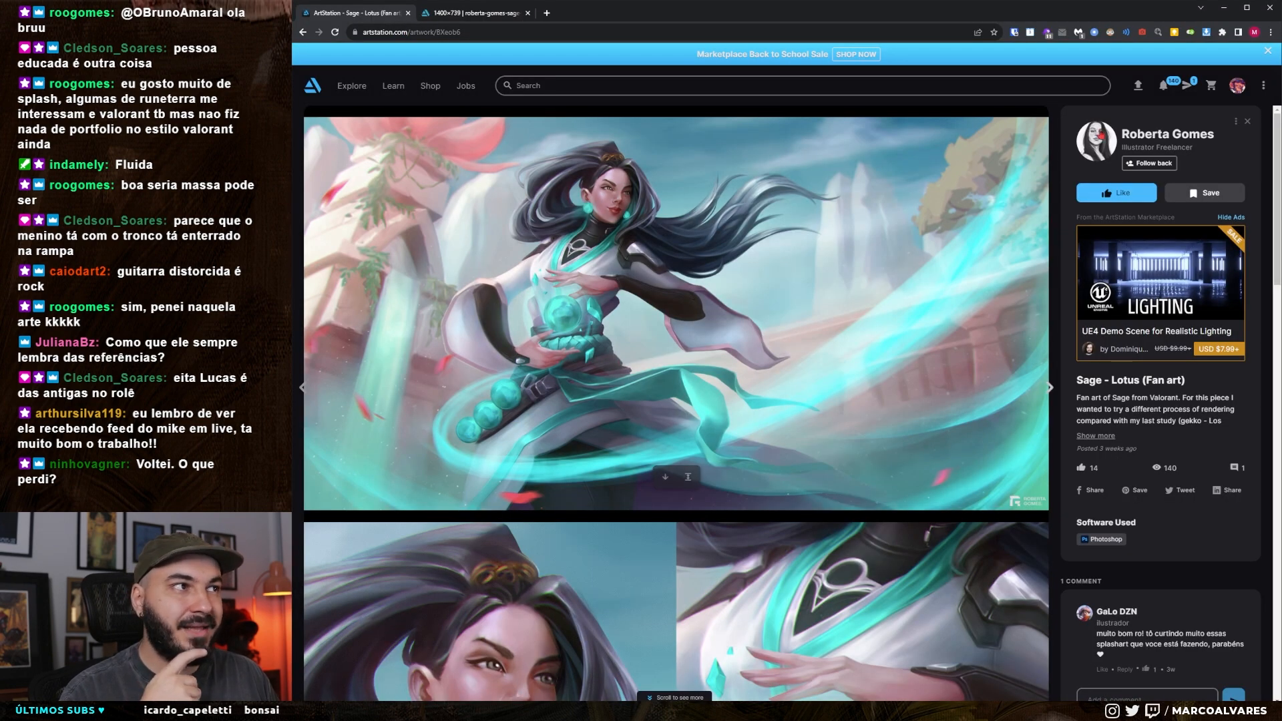
{"action": "left_click", "coordinate": [1127, 136]}
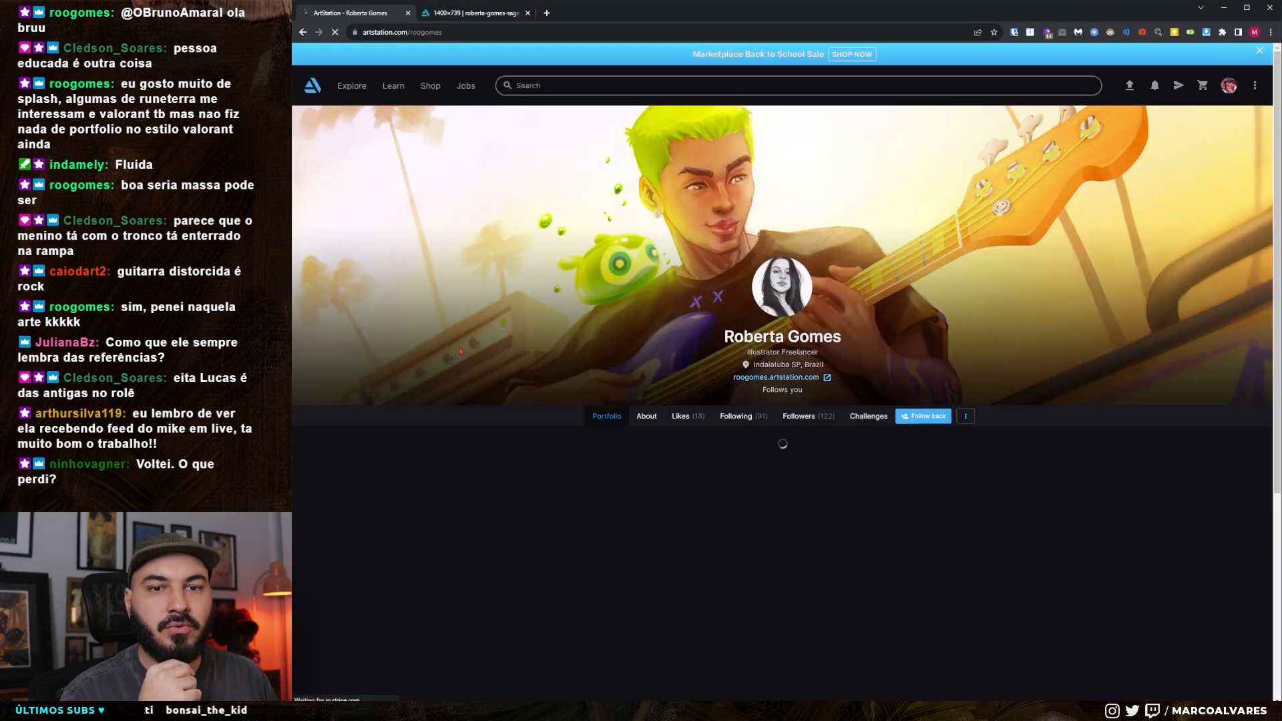
{"action": "left_click", "coordinate": [373, 465]}
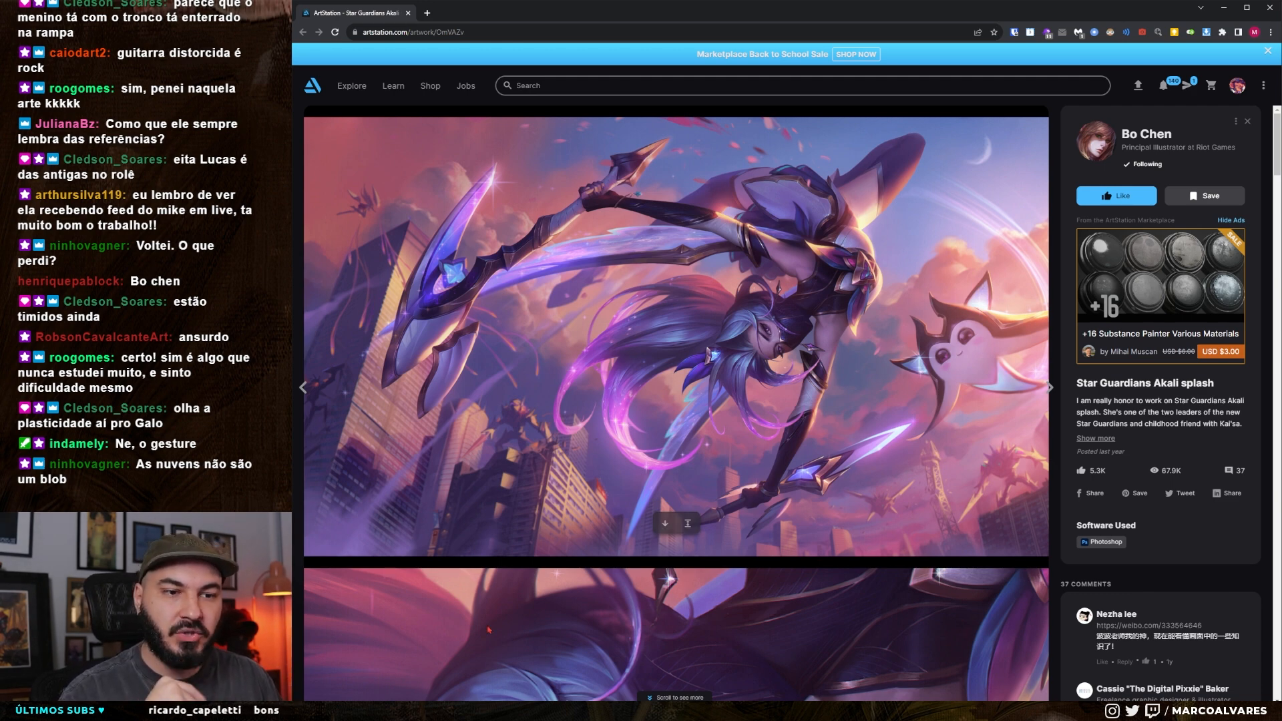
{"action": "key", "text": "alt+Tab"}
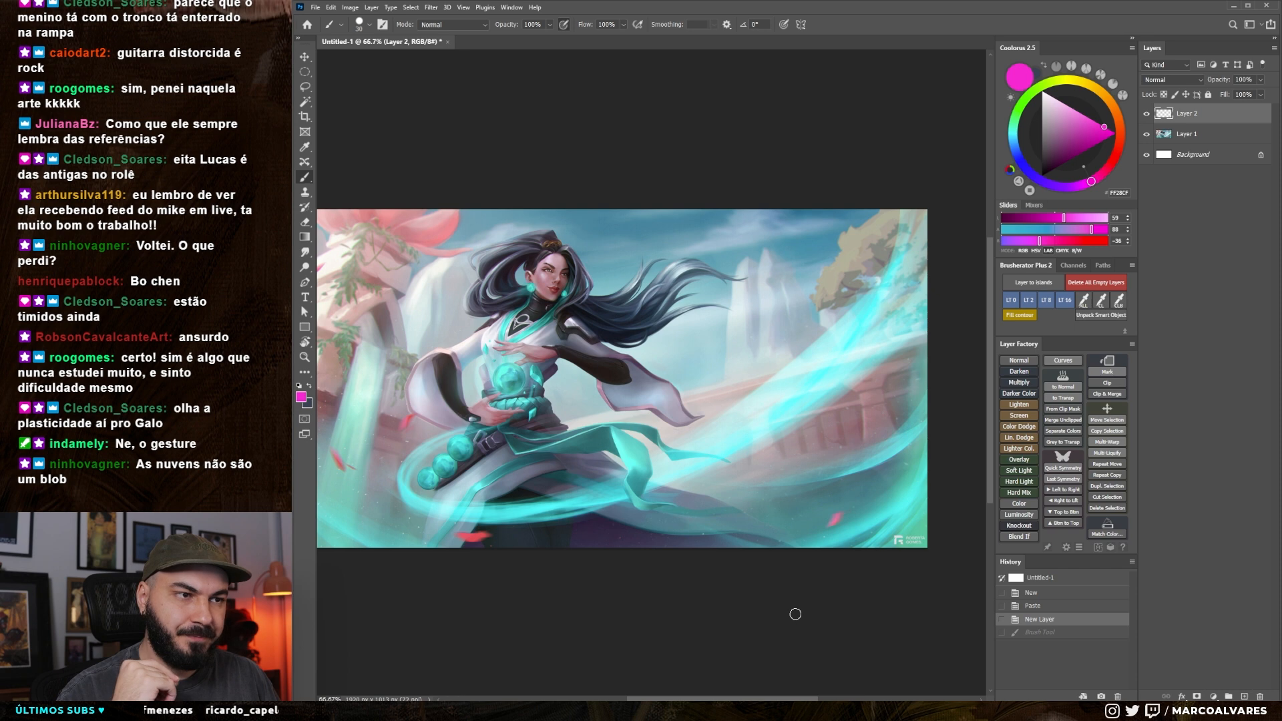
Circle the distant tree, the plant-covered structure and the character's face in magenta to compare them, and undo all three circles
{"action": "scroll", "coordinate": [795, 613], "scroll_direction": "down", "scroll_amount": 2}
{"action": "scroll", "coordinate": [596, 567], "scroll_direction": "up", "scroll_amount": 1}
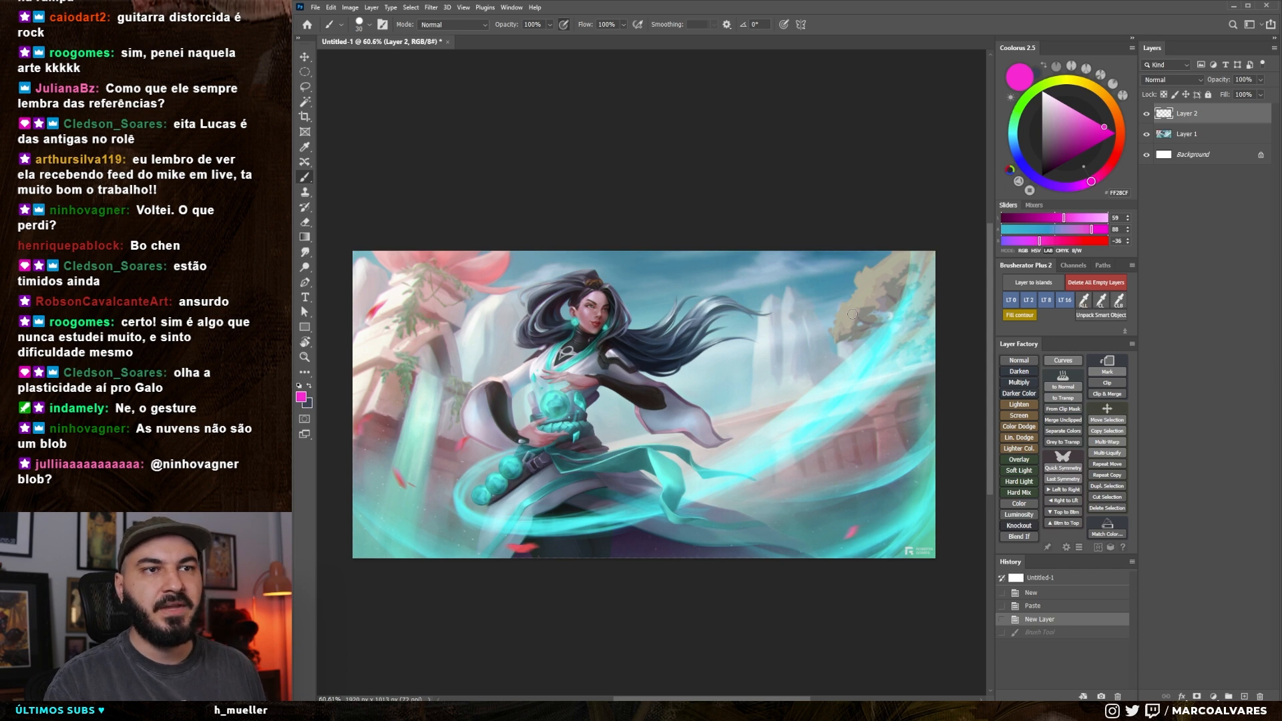
{"action": "left_click_drag", "start_coordinate": [654, 397], "coordinate": [650, 383]}
{"action": "mouse_move", "coordinate": [865, 244]}
{"action": "left_mouse_down"}
{"action": "mouse_move", "coordinate": [881, 244]}
{"action": "mouse_move", "coordinate": [842, 249]}
{"action": "left_mouse_up"}
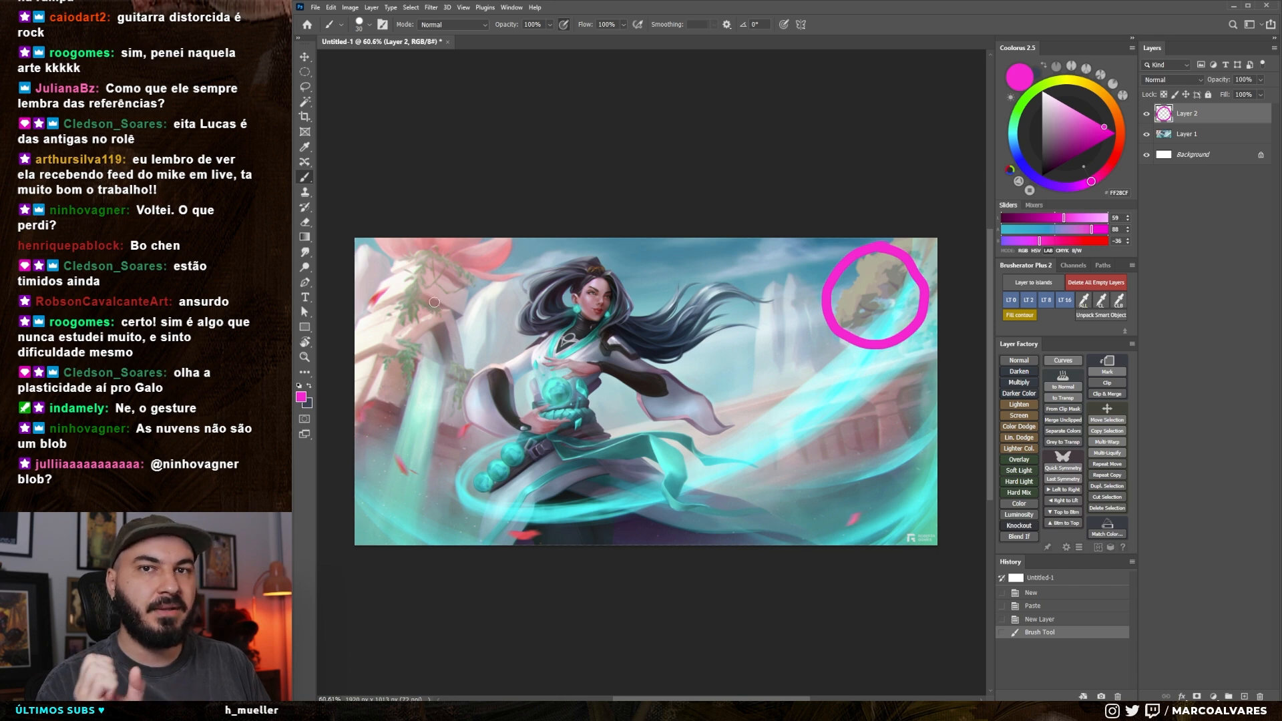
{"action": "mouse_move", "coordinate": [428, 268]}
{"action": "left_mouse_down"}
{"action": "mouse_move", "coordinate": [375, 301]}
{"action": "mouse_move", "coordinate": [374, 368]}
{"action": "mouse_move", "coordinate": [447, 411]}
{"action": "mouse_move", "coordinate": [500, 344]}
{"action": "mouse_move", "coordinate": [467, 289]}
{"action": "mouse_move", "coordinate": [424, 275]}
{"action": "left_mouse_up"}
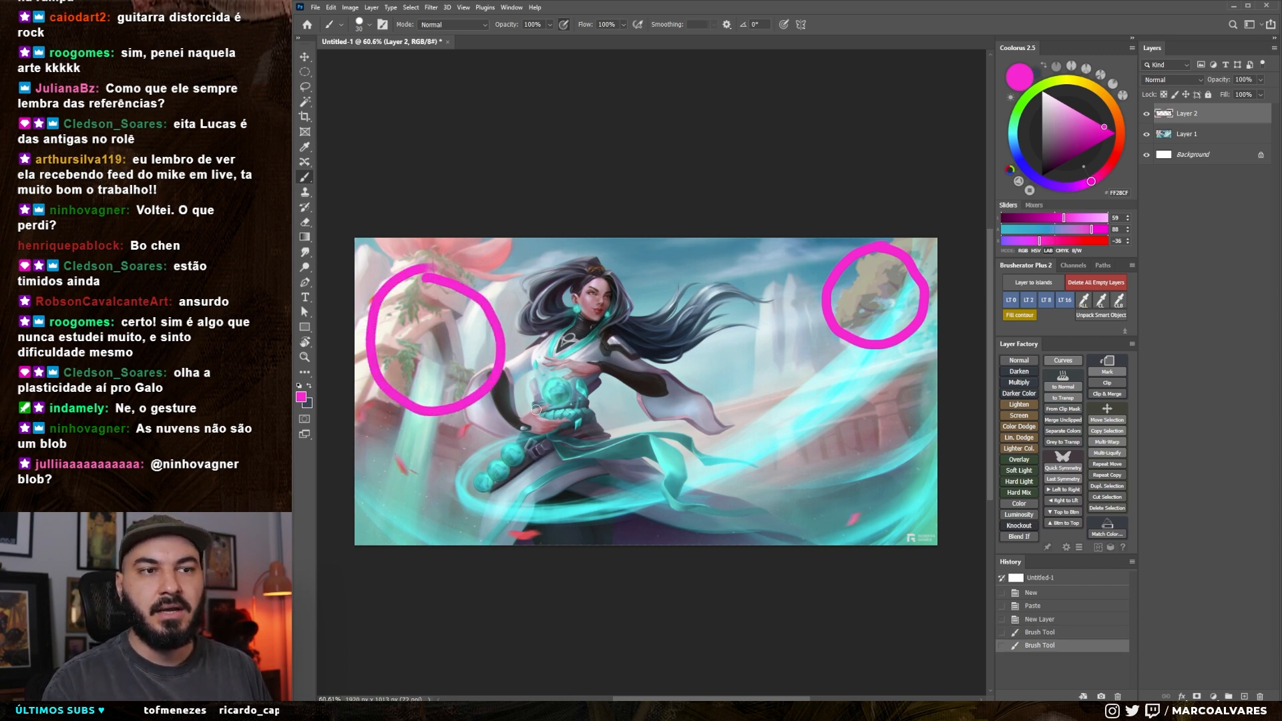
{"action": "mouse_move", "coordinate": [571, 284]}
{"action": "left_mouse_down"}
{"action": "mouse_move", "coordinate": [588, 371]}
{"action": "mouse_move", "coordinate": [572, 275]}
{"action": "left_mouse_up"}
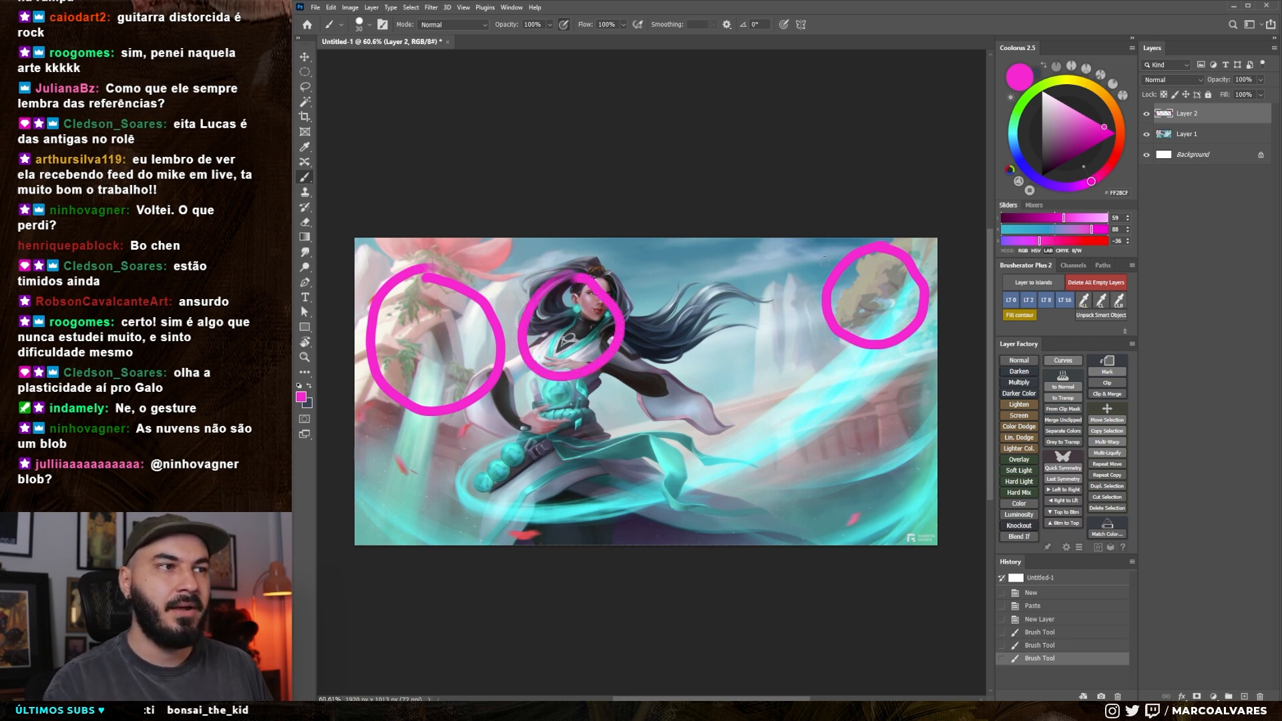
{"action": "key", "text": "ctrl+z"}
{"action": "key", "text": "ctrl+z"}
{"action": "key", "text": "ctrl+z"}
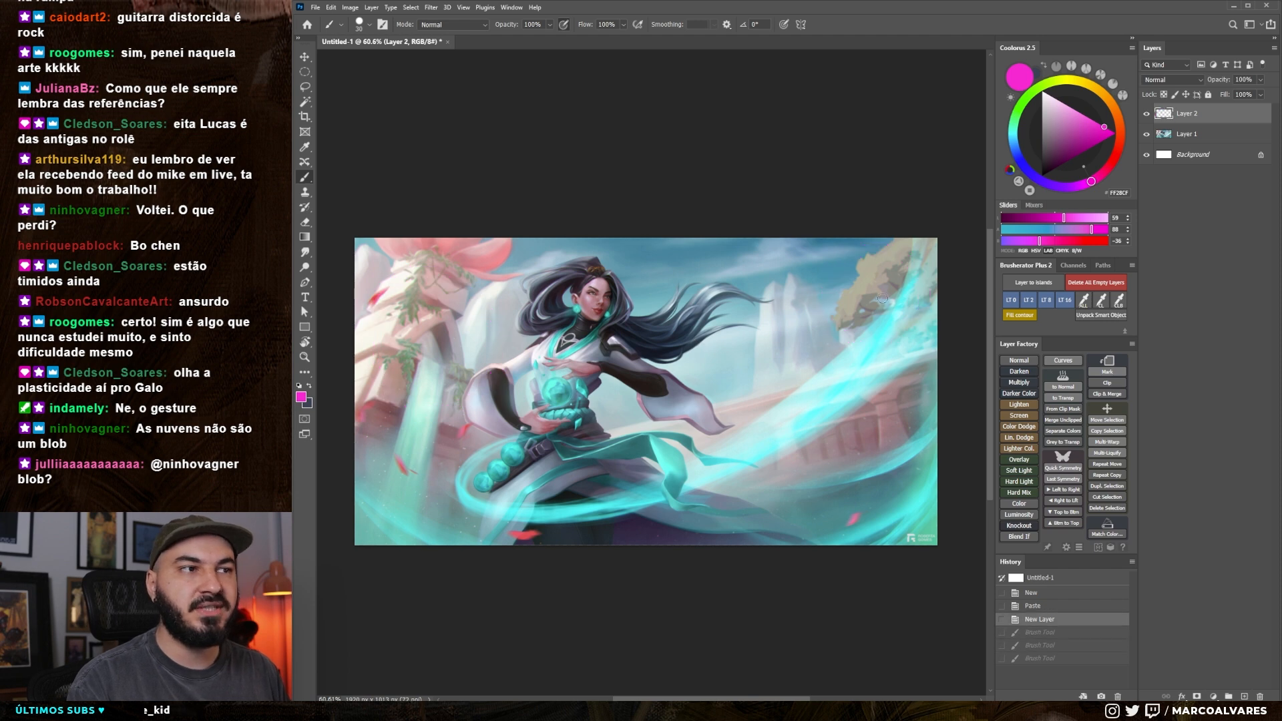
Circle the distant tree and the plant-covered structure behind the character again in magenta, and undo the marks
{"action": "left_click_drag", "start_coordinate": [857, 266], "coordinate": [858, 269]}
{"action": "key", "text": "ctrl+z"}
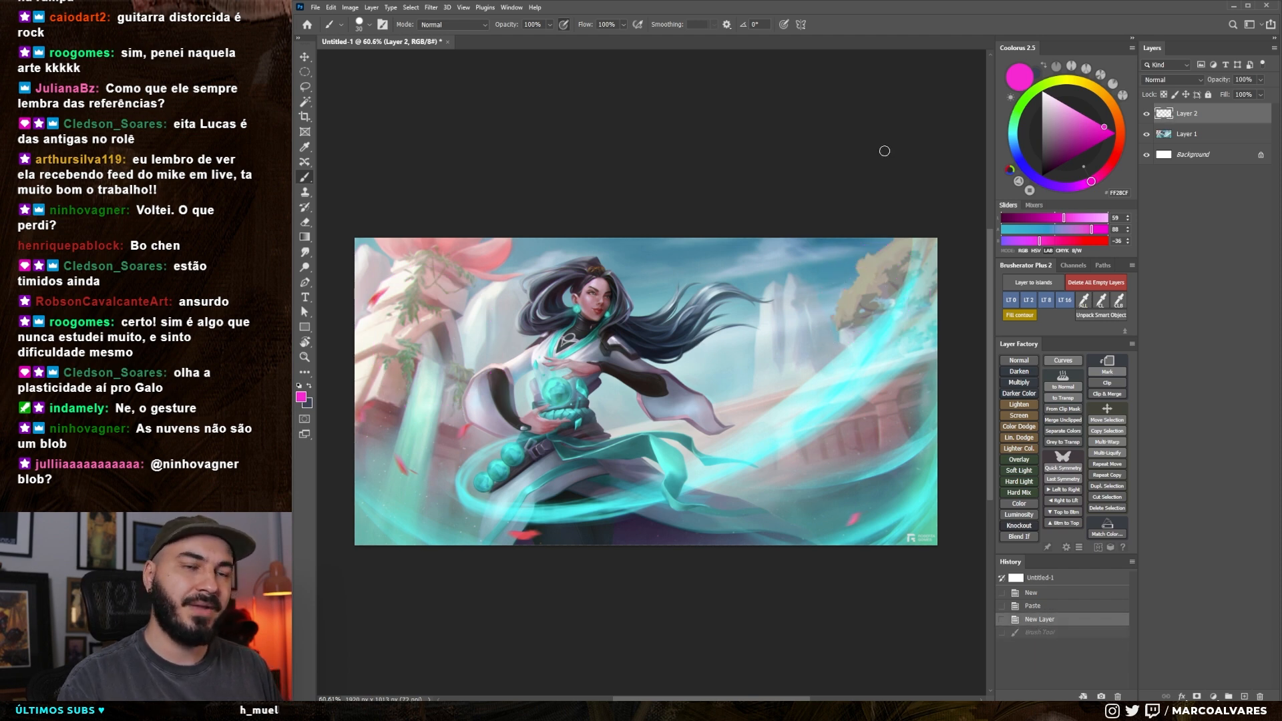
{"action": "left_click_drag", "start_coordinate": [892, 304], "coordinate": [896, 297]}
{"action": "mouse_move", "coordinate": [430, 262]}
{"action": "left_mouse_down"}
{"action": "mouse_move", "coordinate": [423, 404]}
{"action": "mouse_move", "coordinate": [467, 270]}
{"action": "left_mouse_up"}
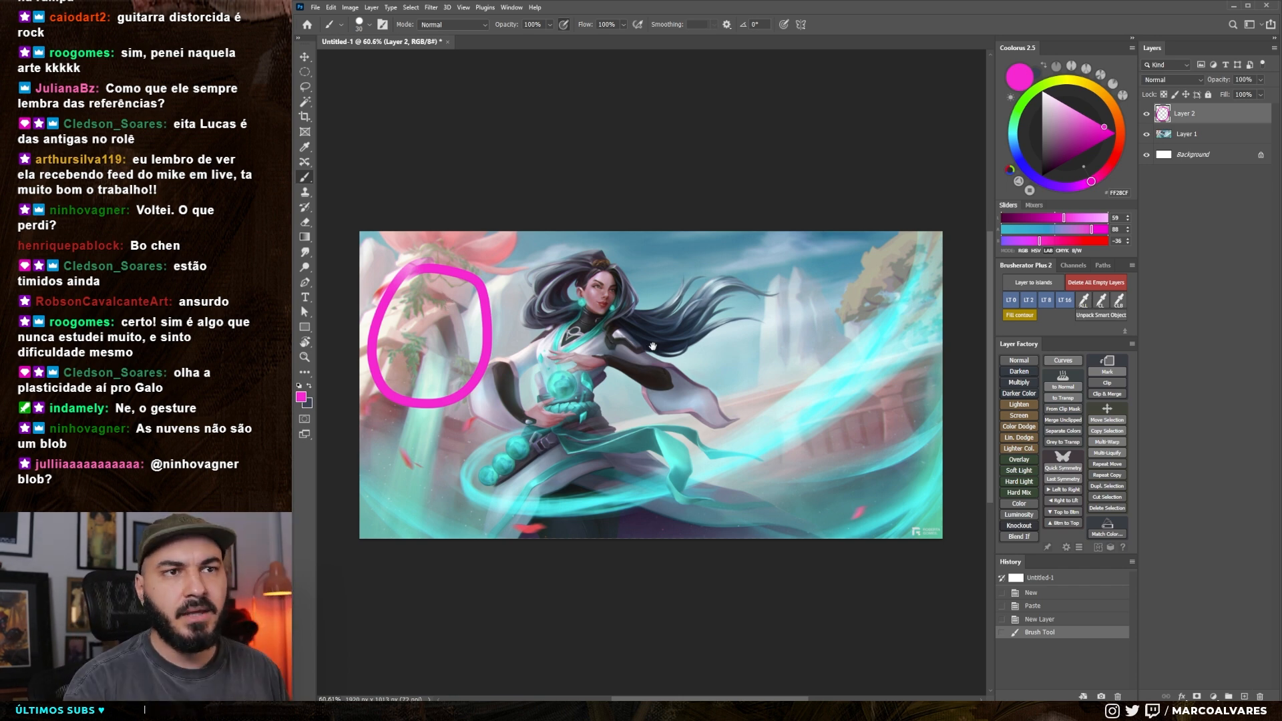
{"action": "left_click_drag", "start_coordinate": [448, 303], "coordinate": [457, 315]}
{"action": "key", "text": "ctrl+z"}
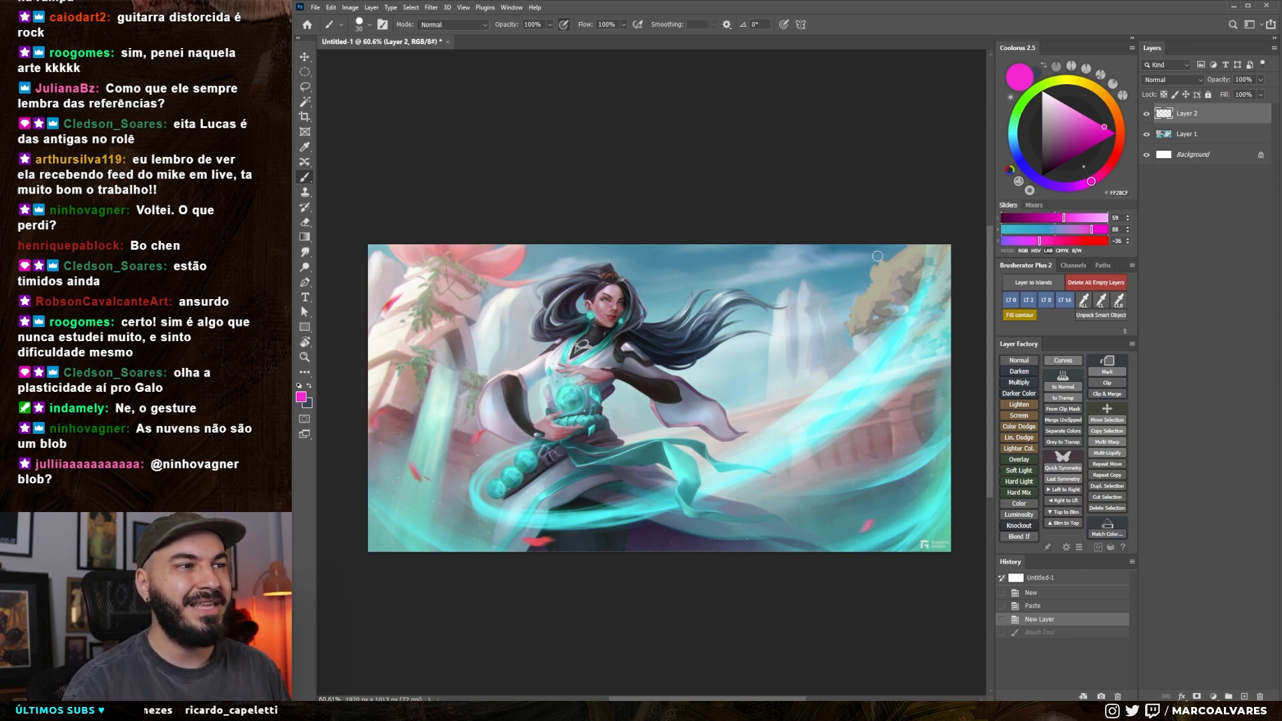
Circle the distant tree, mark the background beside it in magenta, and undo both marks
{"action": "mouse_move", "coordinate": [876, 255]}
{"action": "left_mouse_down"}
{"action": "mouse_move", "coordinate": [852, 319]}
{"action": "mouse_move", "coordinate": [851, 251]}
{"action": "left_mouse_up"}
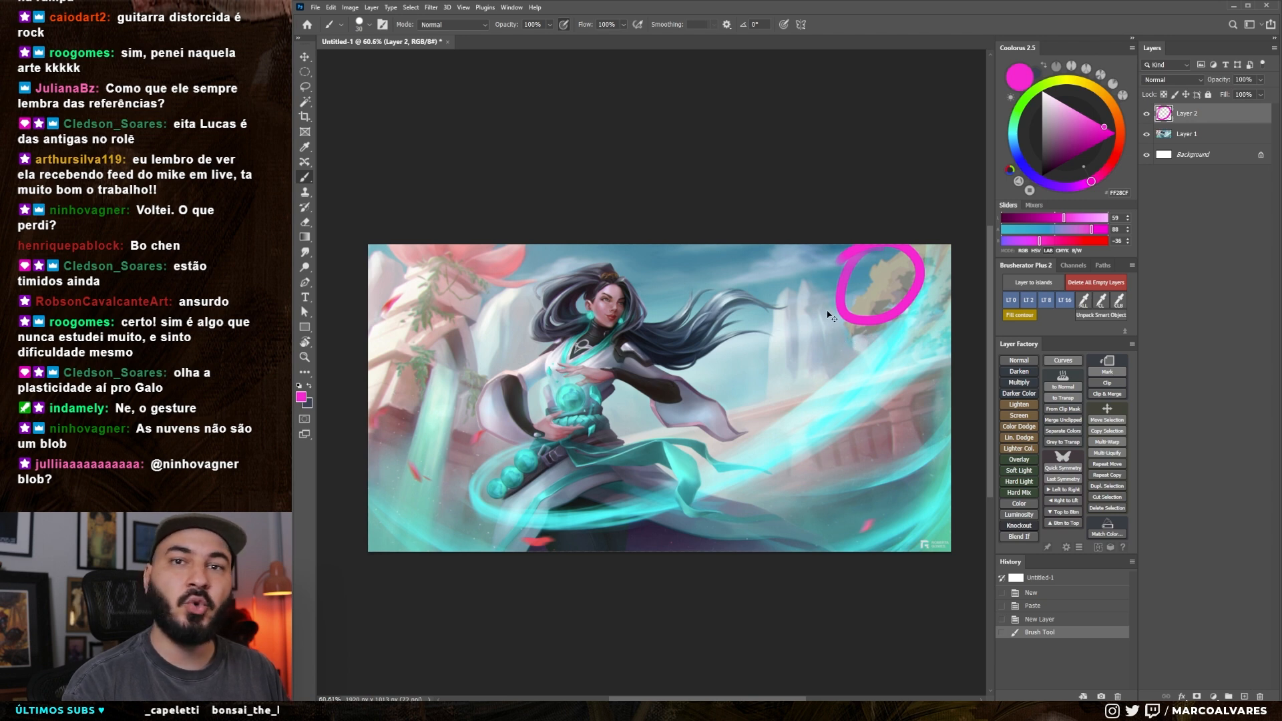
{"action": "key", "text": "ctrl+z"}
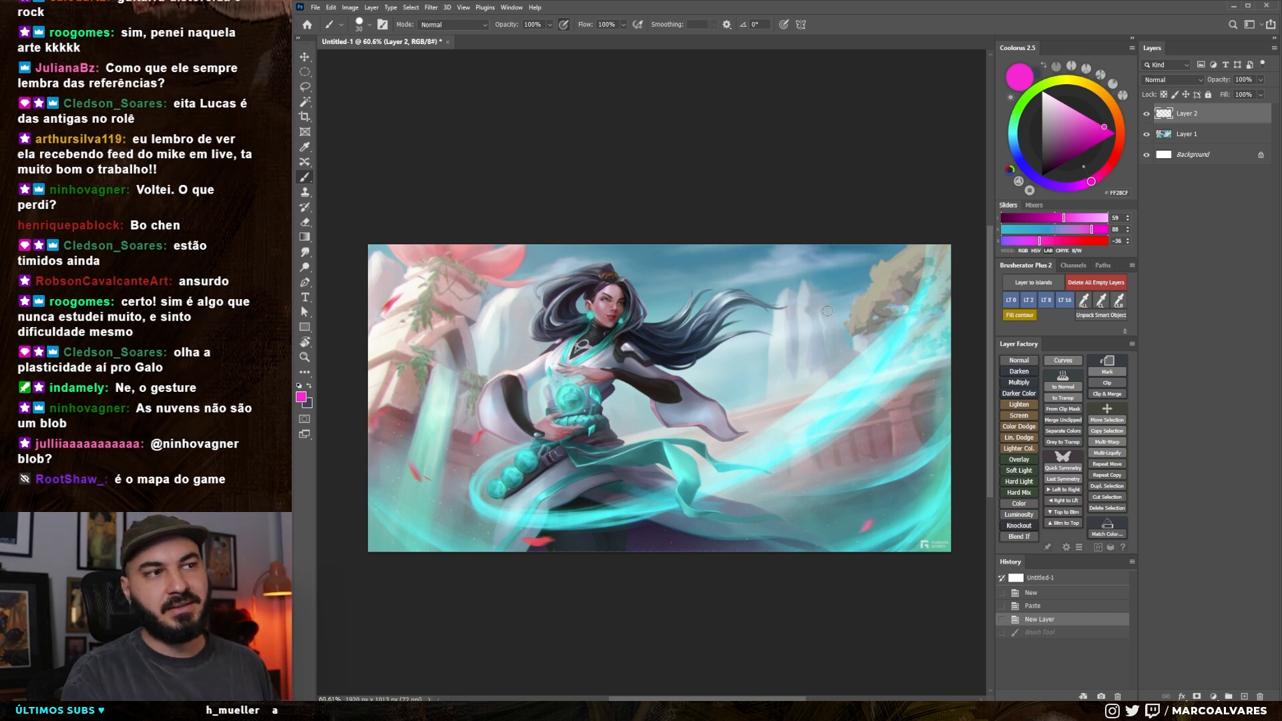
{"action": "scroll", "coordinate": [799, 289], "scroll_direction": "up", "scroll_amount": 4}
{"action": "mouse_move", "coordinate": [823, 256]}
{"action": "left_mouse_down"}
{"action": "mouse_move", "coordinate": [787, 364]}
{"action": "mouse_move", "coordinate": [860, 343]}
{"action": "mouse_move", "coordinate": [831, 258]}
{"action": "left_mouse_up"}
{"action": "key", "text": "ctrl+z"}
{"action": "scroll", "coordinate": [805, 374], "scroll_direction": "down", "scroll_amount": 5}
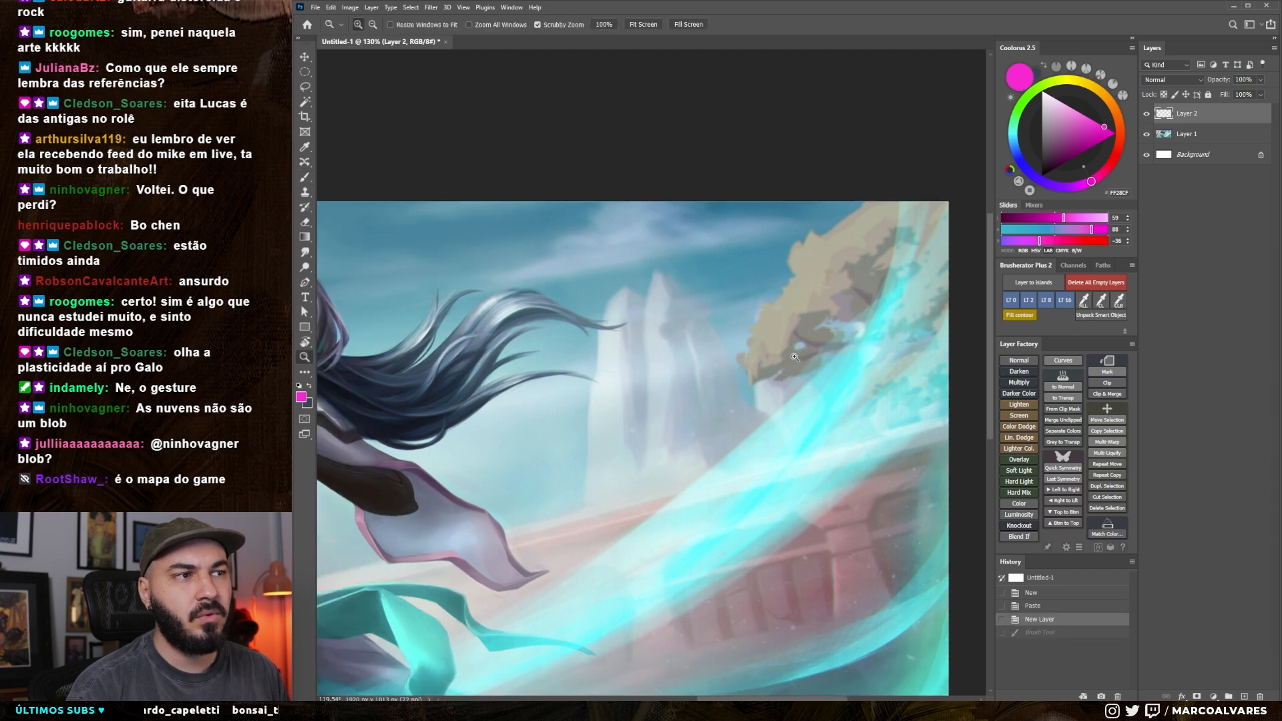
{"action": "left_click_drag", "start_coordinate": [805, 373], "coordinate": [834, 363]}
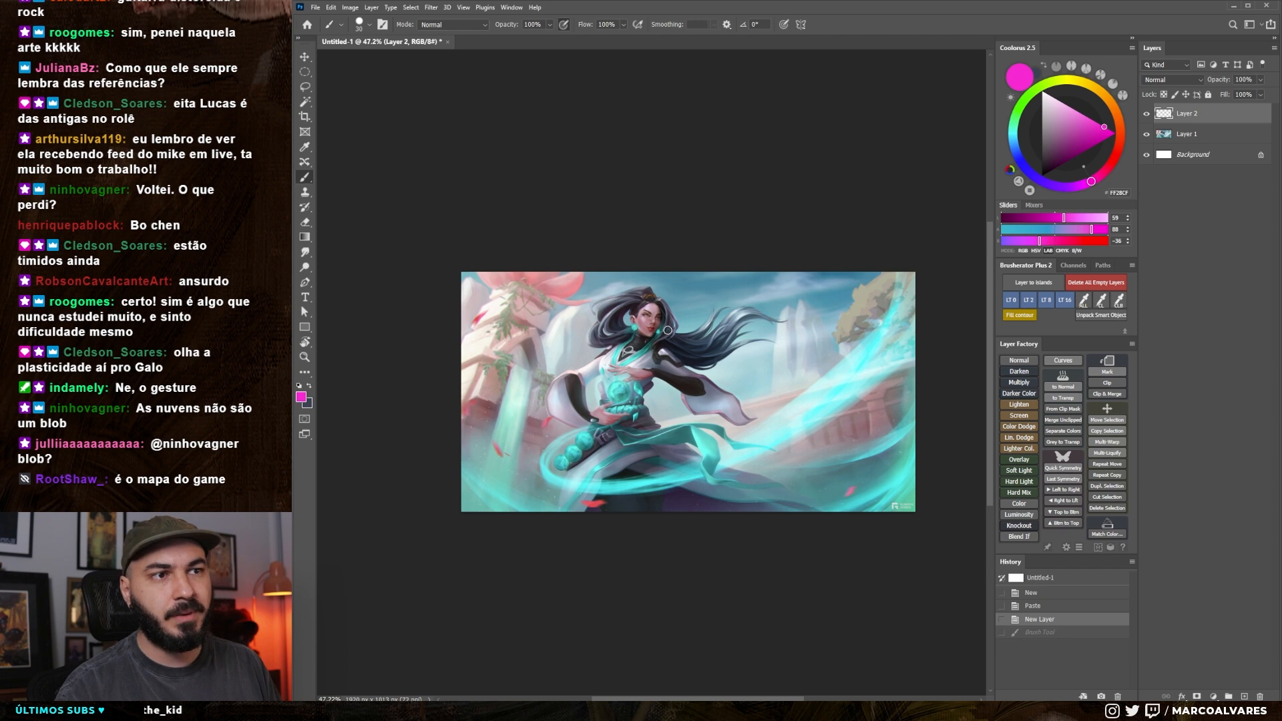
Add a new annotation layer above the existing ones for critiquing the character
{"action": "scroll", "coordinate": [668, 378], "scroll_direction": "up", "scroll_amount": 9}
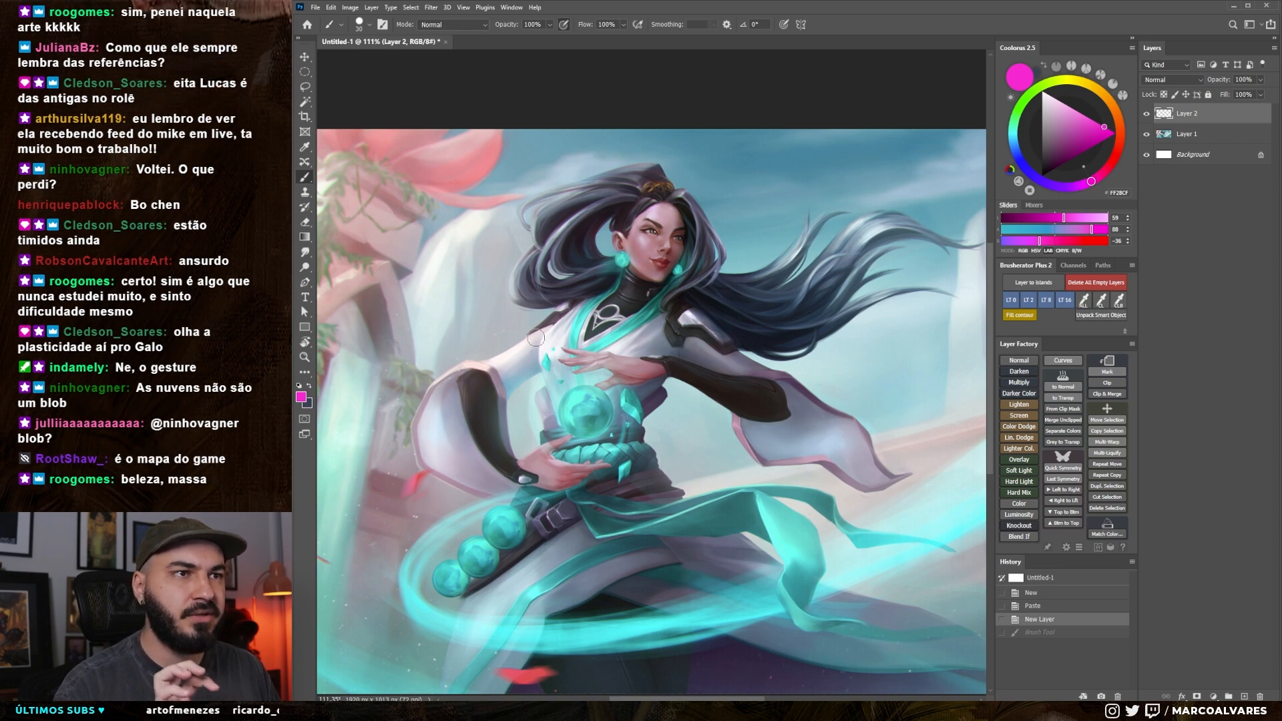
{"action": "scroll", "coordinate": [534, 333], "scroll_direction": "down", "scroll_amount": 3}
{"action": "scroll", "coordinate": [529, 314], "scroll_direction": "up", "scroll_amount": 3}
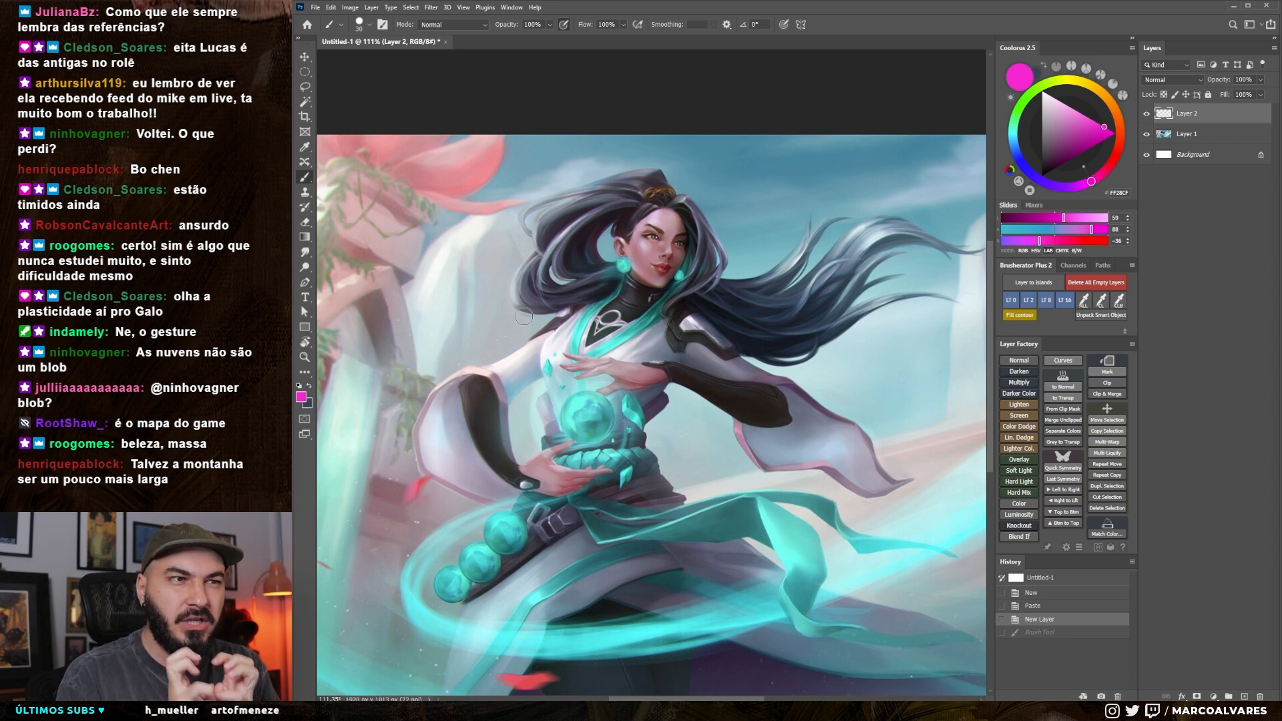
{"action": "key", "text": "ctrl+shift+alt+n"}
{"action": "scroll", "coordinate": [648, 230], "scroll_direction": "up", "scroll_amount": 5}
Reduce the brush size, mark areas around the character's ear, forehead and face in magenta, and undo the marks
{"action": "left_click_drag", "start_coordinate": [698, 311], "coordinate": [707, 340]}
{"action": "key", "text": "bracketleft"}
{"action": "key", "text": "bracketleft"}
{"action": "key", "text": "bracketleft"}
{"action": "key", "text": "bracketleft"}
{"action": "key", "text": "bracketleft"}
{"action": "key", "text": "bracketleft"}
{"action": "key", "text": "bracketleft"}
{"action": "key", "text": "bracketleft"}
{"action": "key", "text": "bracketleft"}
{"action": "key", "text": "bracketleft"}
{"action": "mouse_move", "coordinate": [594, 319]}
{"action": "left_mouse_down"}
{"action": "mouse_move", "coordinate": [584, 364]}
{"action": "mouse_move", "coordinate": [578, 334]}
{"action": "mouse_move", "coordinate": [611, 317]}
{"action": "mouse_move", "coordinate": [640, 322]}
{"action": "mouse_move", "coordinate": [615, 288]}
{"action": "left_mouse_up"}
{"action": "key", "text": "ctrl+z"}
{"action": "key", "text": "ctrl+z"}
{"action": "mouse_move", "coordinate": [637, 215]}
{"action": "left_mouse_down"}
{"action": "mouse_move", "coordinate": [664, 264]}
{"action": "mouse_move", "coordinate": [691, 227]}
{"action": "left_mouse_up"}
{"action": "key", "text": "ctrl+z"}
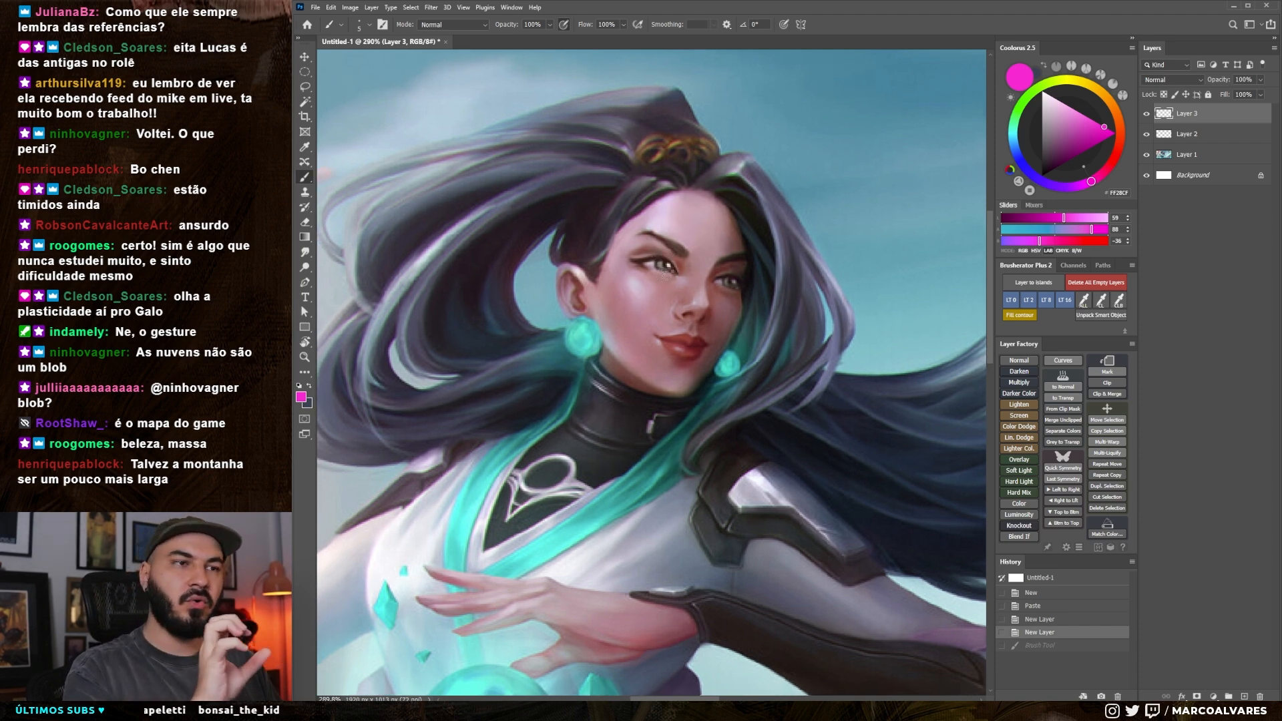
{"action": "mouse_move", "coordinate": [670, 275]}
{"action": "left_mouse_down"}
{"action": "mouse_move", "coordinate": [673, 302]}
{"action": "mouse_move", "coordinate": [698, 287]}
{"action": "mouse_move", "coordinate": [673, 270]}
{"action": "left_mouse_up"}
{"action": "key", "text": "ctrl+z"}
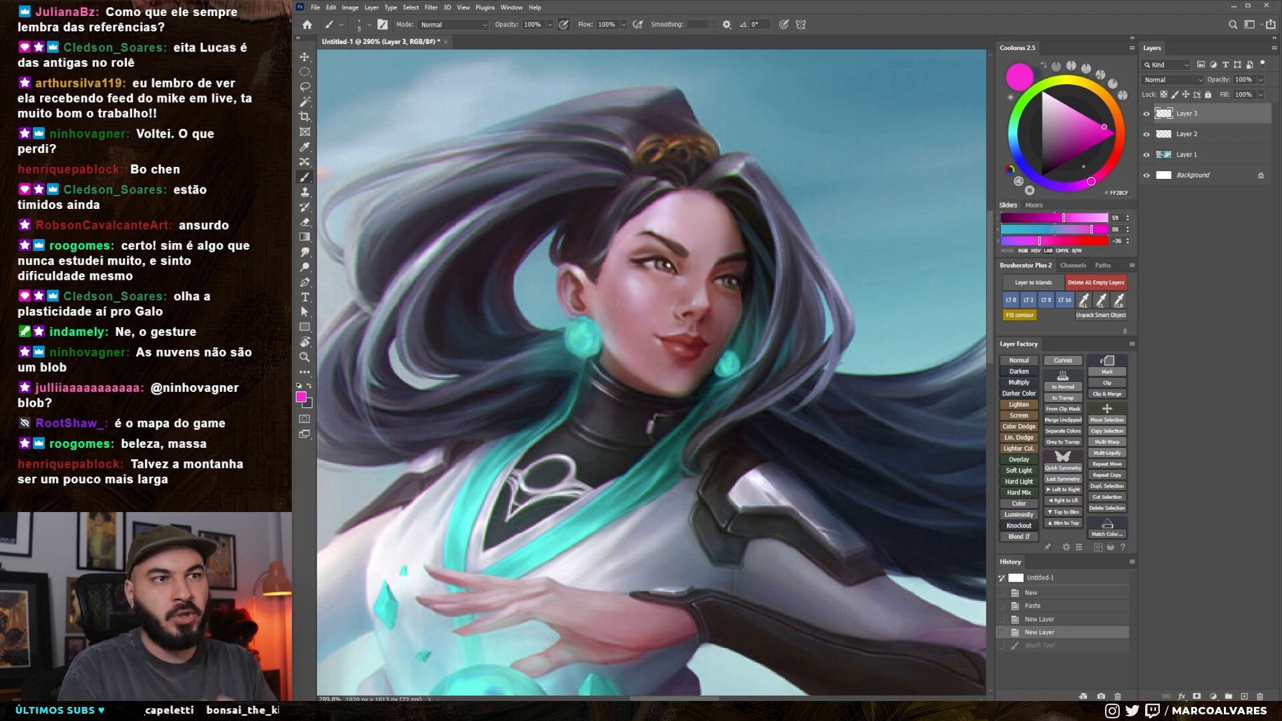
Mark the wrist, palm and fingers of the character's raised hand in magenta, and undo each mark
{"action": "left_click_drag", "start_coordinate": [619, 468], "coordinate": [638, 331]}
{"action": "left_click_drag", "start_coordinate": [617, 459], "coordinate": [605, 474]}
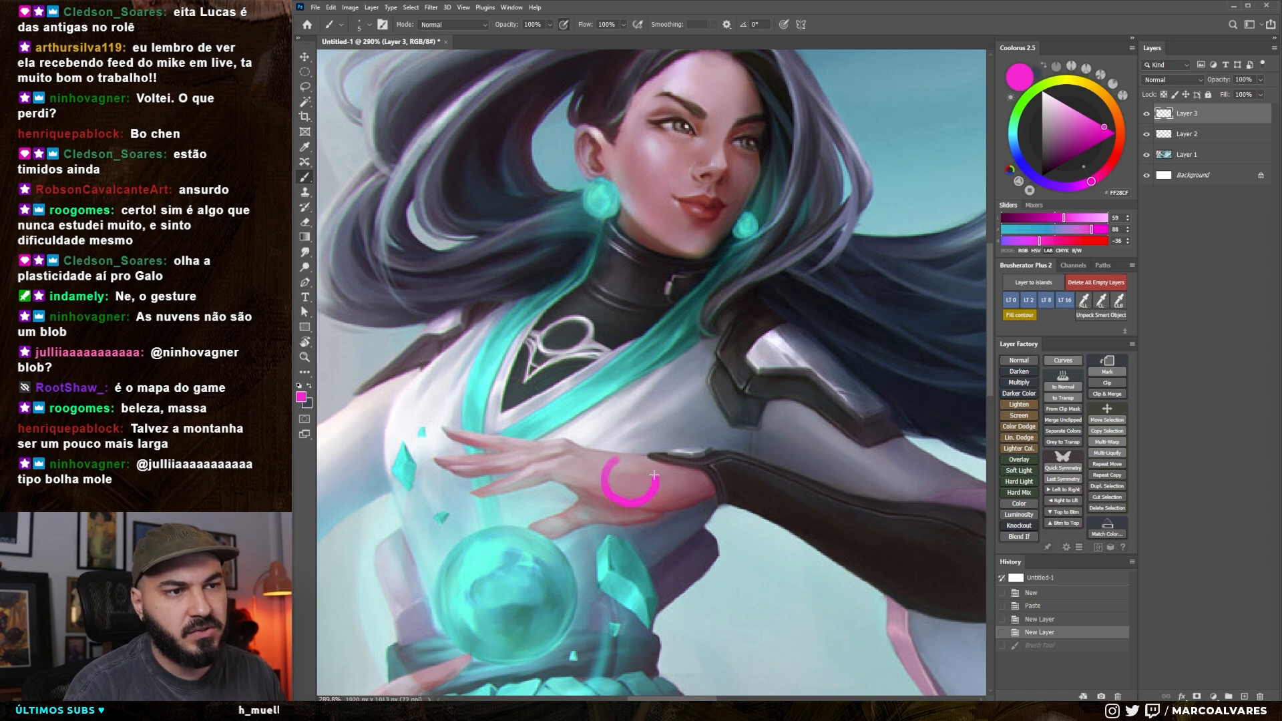
{"action": "key", "text": "ctrl+z"}
{"action": "left_click_drag", "start_coordinate": [623, 506], "coordinate": [654, 492]}
{"action": "key", "text": "ctrl+z"}
{"action": "key", "text": "ctrl+z"}
{"action": "mouse_move", "coordinate": [544, 522]}
{"action": "left_mouse_down"}
{"action": "mouse_move", "coordinate": [566, 524]}
{"action": "mouse_move", "coordinate": [538, 534]}
{"action": "left_mouse_up"}
{"action": "key", "text": "ctrl+z"}
{"action": "mouse_move", "coordinate": [585, 491]}
{"action": "left_mouse_down"}
{"action": "mouse_move", "coordinate": [572, 533]}
{"action": "mouse_move", "coordinate": [616, 521]}
{"action": "mouse_move", "coordinate": [604, 494]}
{"action": "left_mouse_up"}
{"action": "key", "text": "ctrl+z"}
{"action": "left_click_drag", "start_coordinate": [529, 455], "coordinate": [546, 495]}
Mark the area beside the character's eye, and undo that mark
{"action": "key", "text": "ctrl+z"}
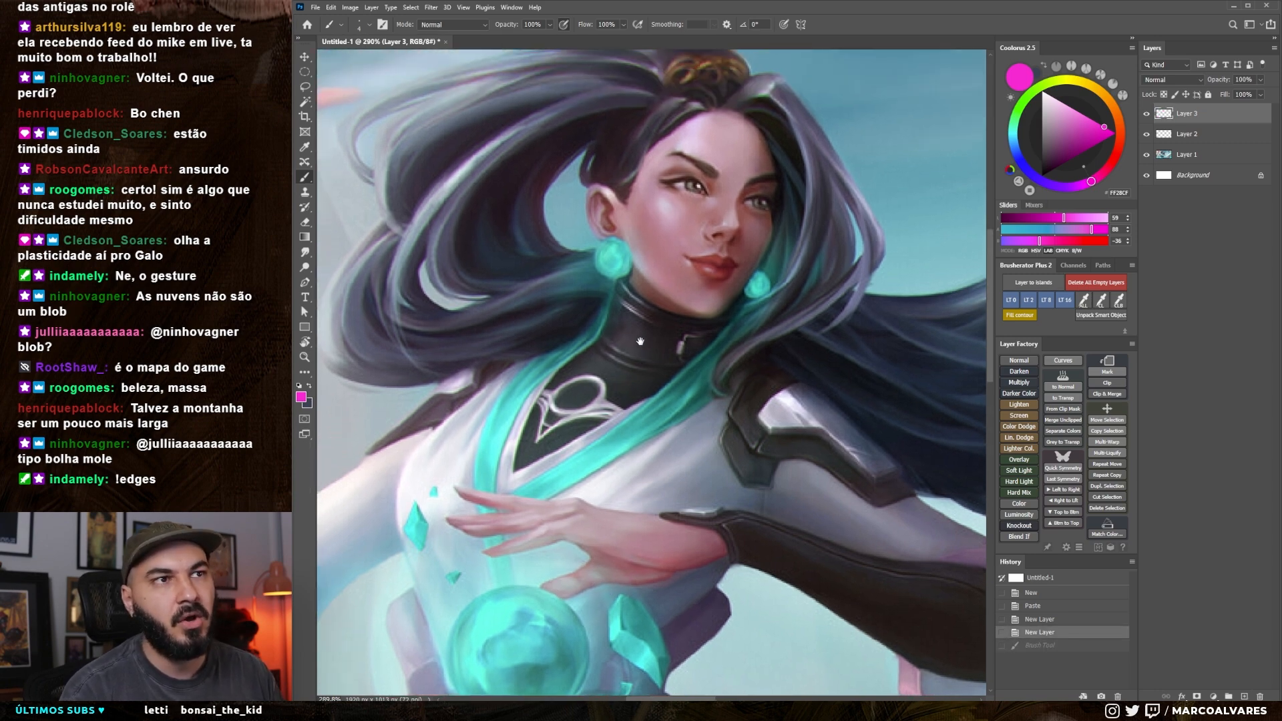
{"action": "mouse_move", "coordinate": [657, 183]}
{"action": "left_mouse_down"}
{"action": "mouse_move", "coordinate": [618, 249]}
{"action": "mouse_move", "coordinate": [659, 280]}
{"action": "mouse_move", "coordinate": [687, 215]}
{"action": "mouse_move", "coordinate": [645, 189]}
{"action": "left_mouse_up"}
{"action": "key", "text": "ctrl+z"}
{"action": "mouse_move", "coordinate": [685, 247]}
{"action": "left_mouse_down"}
{"action": "mouse_move", "coordinate": [660, 293]}
{"action": "mouse_move", "coordinate": [626, 313]}
{"action": "mouse_move", "coordinate": [670, 319]}
{"action": "mouse_move", "coordinate": [629, 338]}
{"action": "left_mouse_up"}
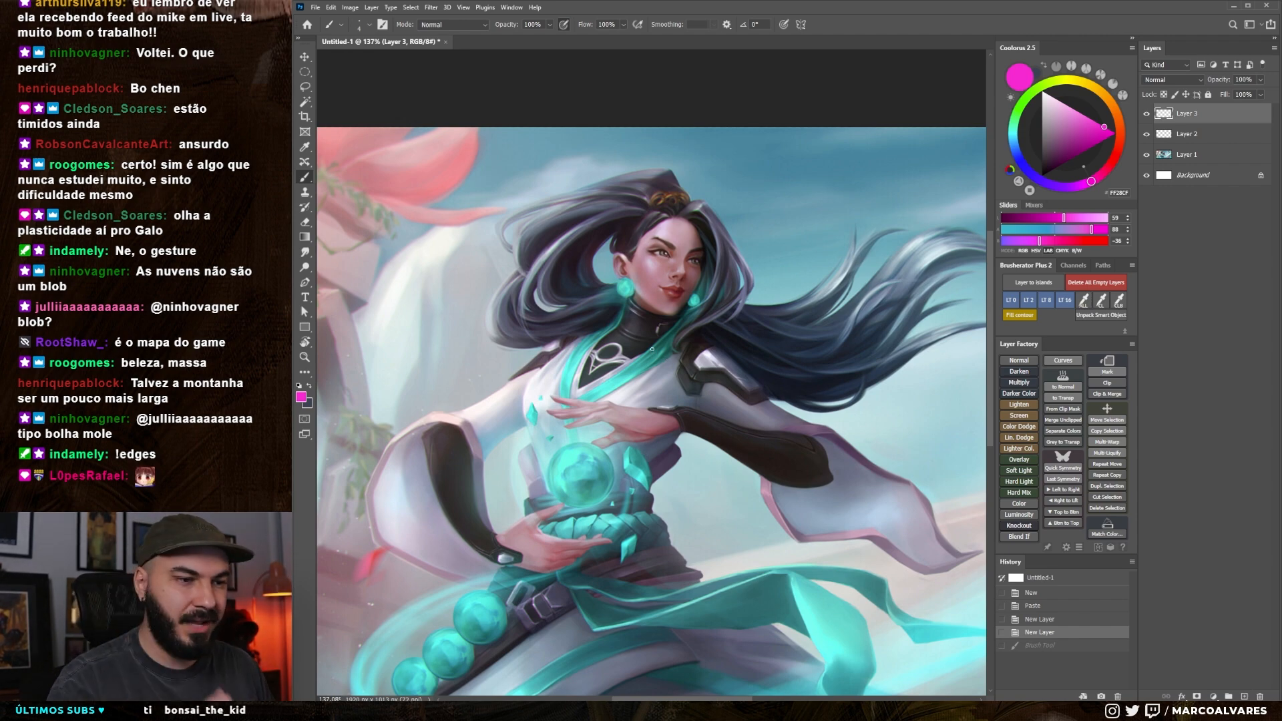
Switch to the browser, view the Star Guardians Akali splash image in its own tab, and return to Photoshop
{"action": "key", "text": "alt+Tab"}
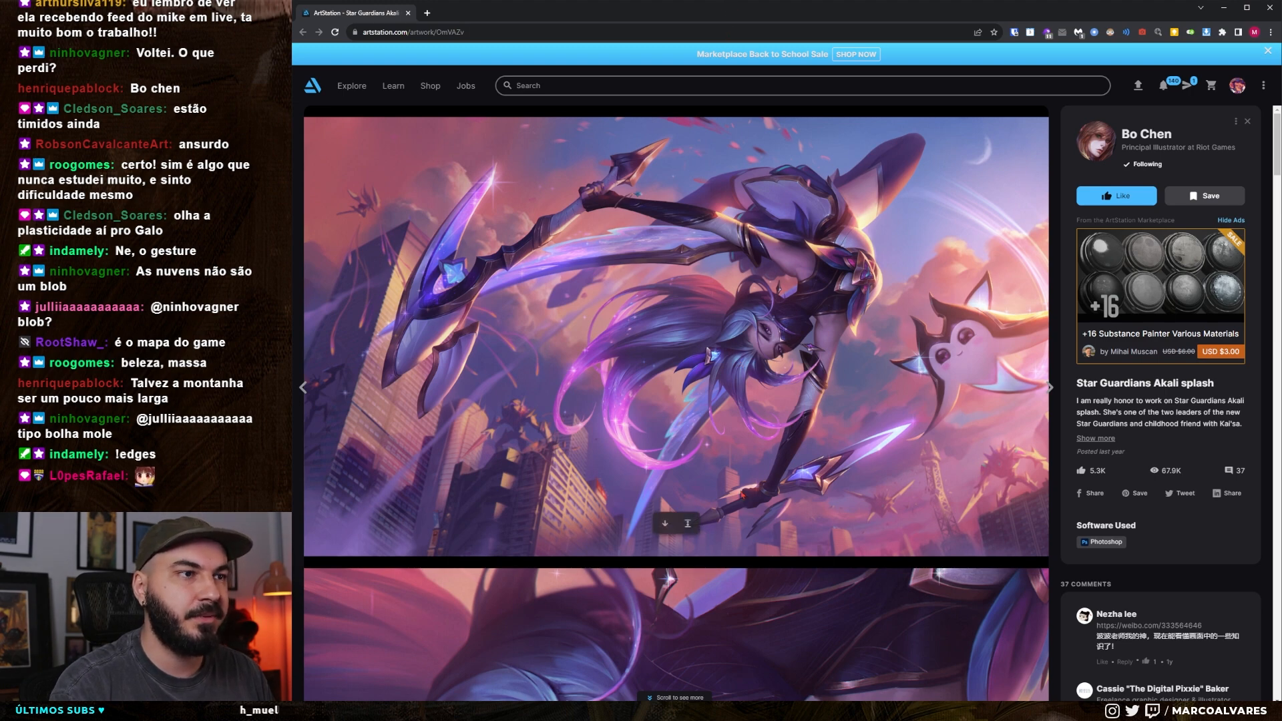
{"action": "right_click", "coordinate": [767, 346]}
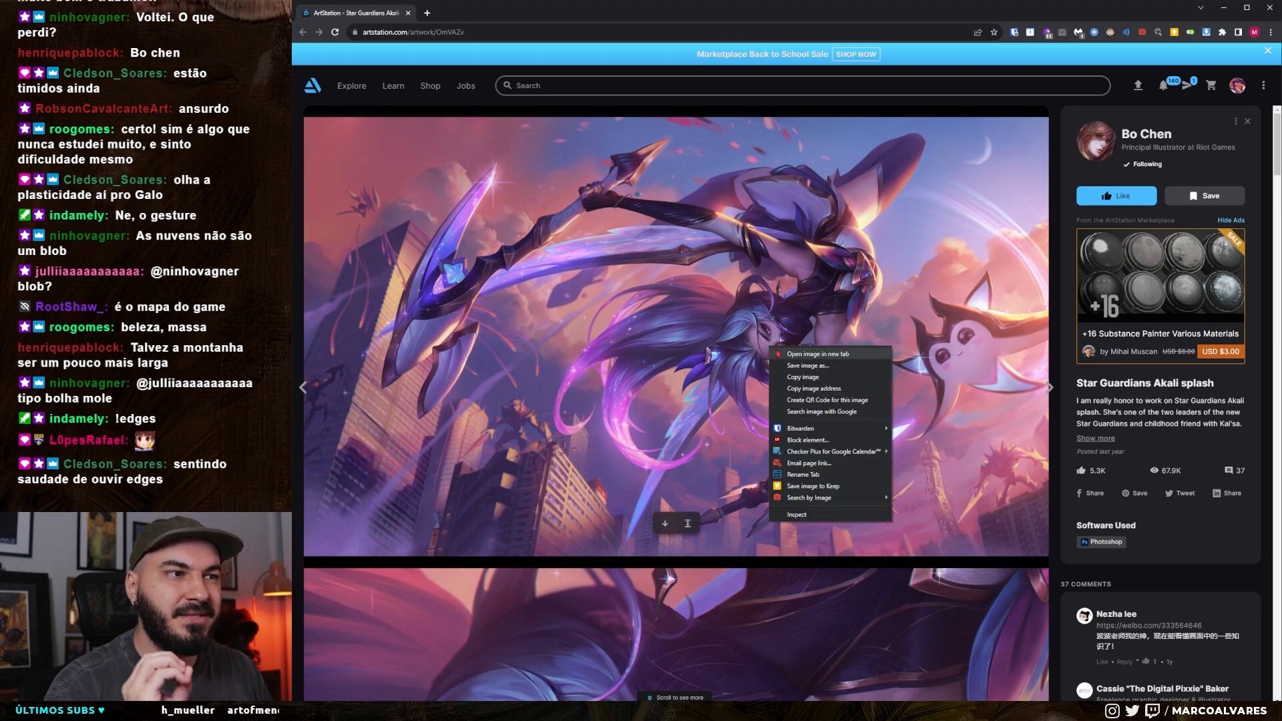
{"action": "left_click", "coordinate": [798, 353]}
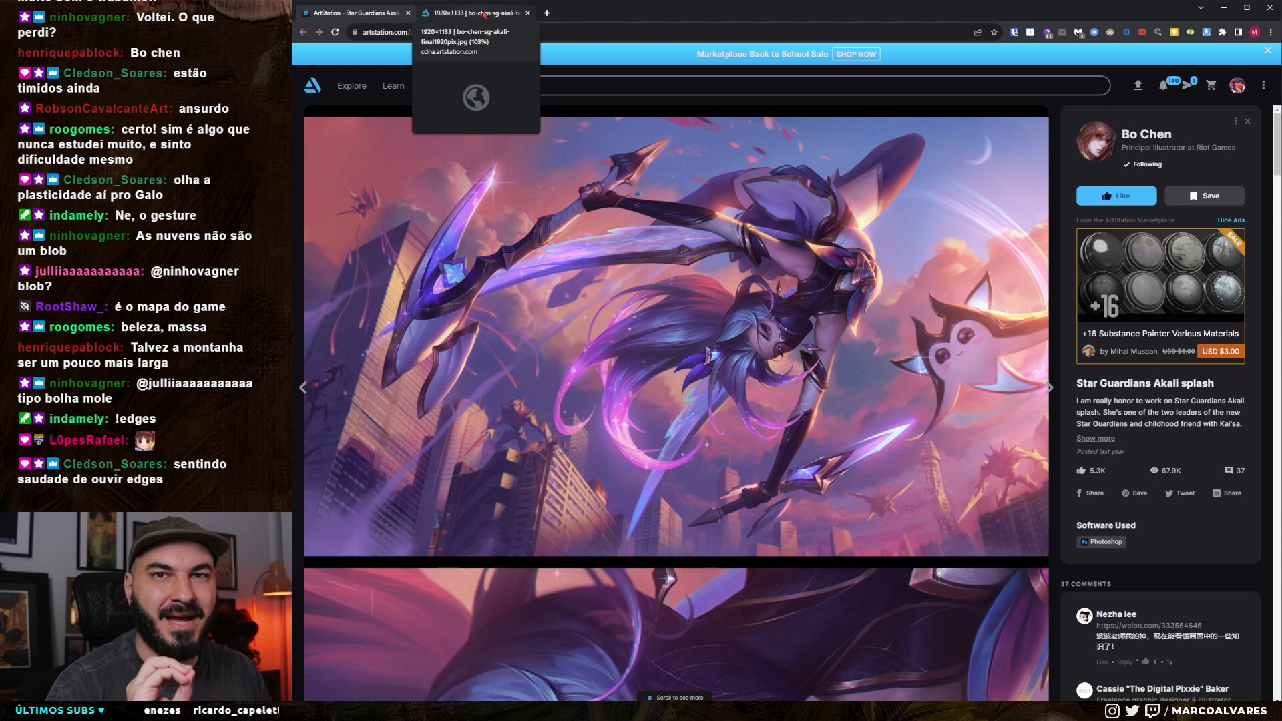
{"action": "left_click", "coordinate": [485, 14]}
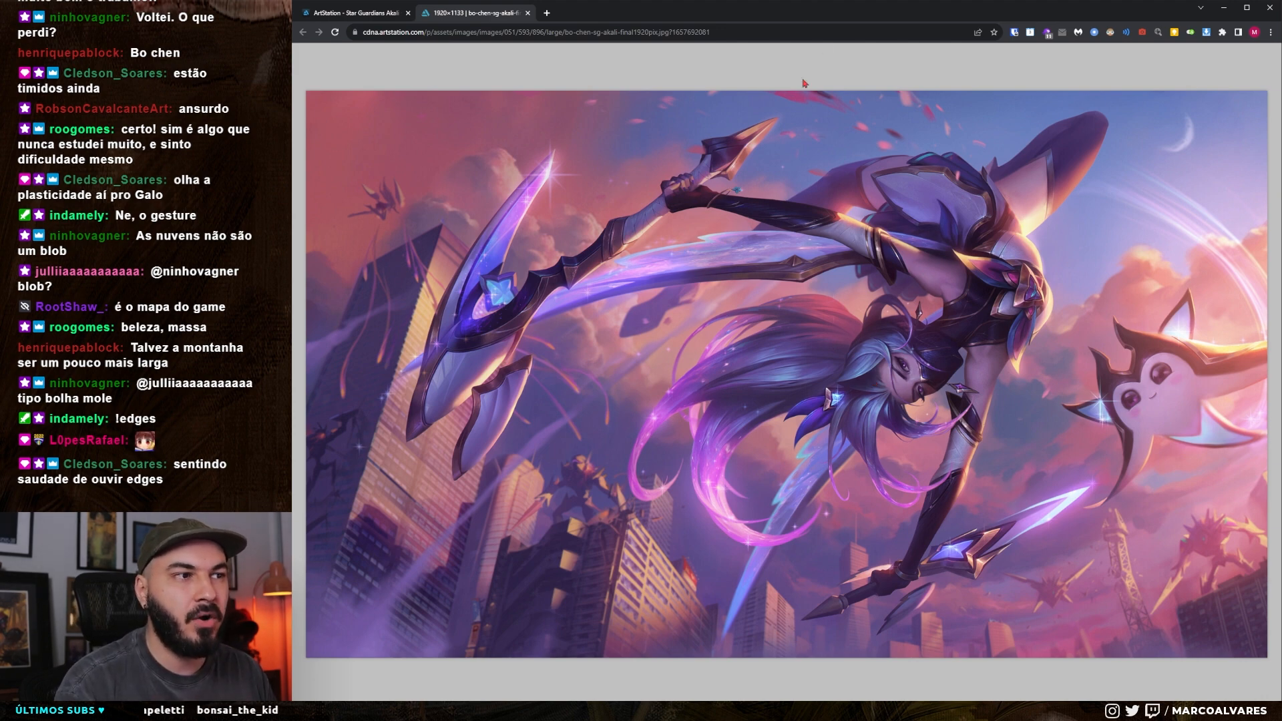
{"action": "key", "text": "alt+Tab"}
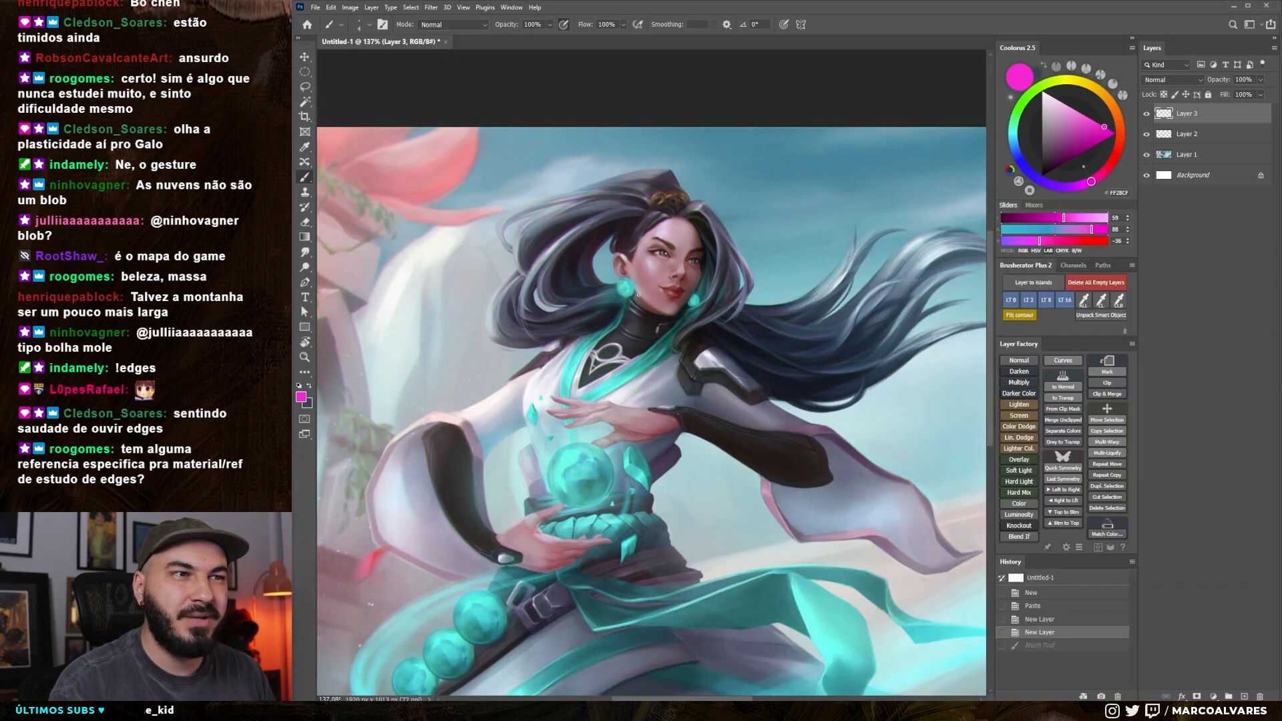
Mark the character's nose, eye and cheek in magenta up close, and undo each mark
{"action": "scroll", "coordinate": [673, 298], "scroll_direction": "up", "scroll_amount": 10}
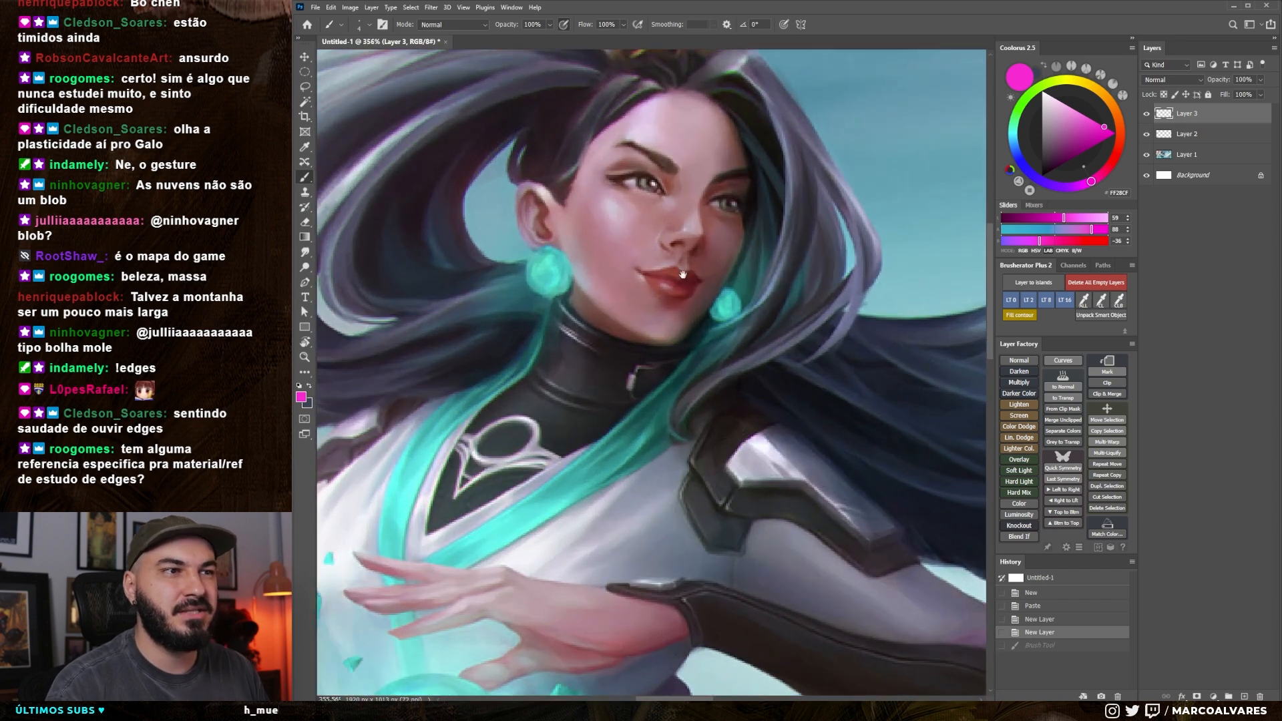
{"action": "left_click_drag", "start_coordinate": [682, 273], "coordinate": [686, 296]}
{"action": "left_click_drag", "start_coordinate": [694, 252], "coordinate": [710, 255]}
{"action": "key", "text": "ctrl+z"}
{"action": "mouse_move", "coordinate": [660, 219]}
{"action": "left_mouse_down"}
{"action": "mouse_move", "coordinate": [692, 242]}
{"action": "mouse_move", "coordinate": [684, 213]}
{"action": "left_mouse_up"}
{"action": "key", "text": "ctrl+z"}
{"action": "left_click_drag", "start_coordinate": [599, 204], "coordinate": [640, 199]}
{"action": "key", "text": "ctrl+z"}
{"action": "mouse_move", "coordinate": [566, 237]}
{"action": "left_mouse_down"}
{"action": "mouse_move", "coordinate": [618, 283]}
{"action": "mouse_move", "coordinate": [612, 267]}
{"action": "left_mouse_up"}
{"action": "key", "text": "ctrl+z"}
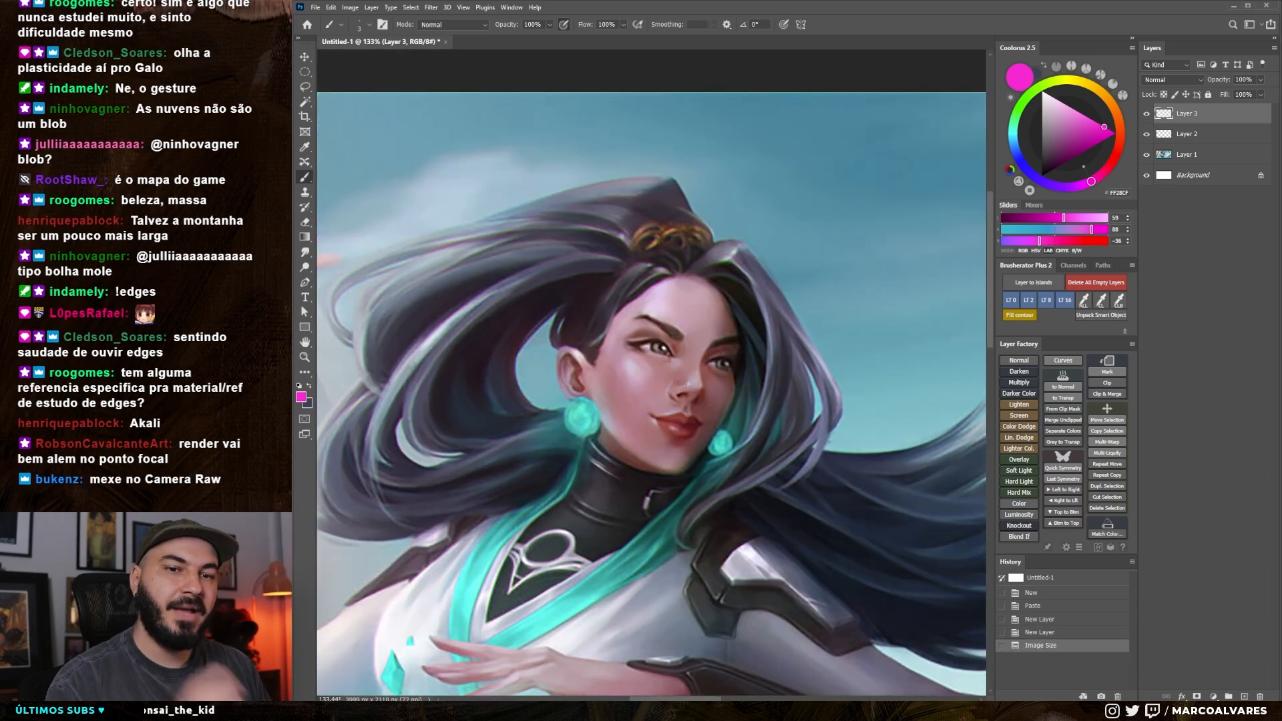
Compare the character's face and hair up close with the whole illustration
{"action": "left_click_drag", "start_coordinate": [706, 422], "coordinate": [714, 413]}
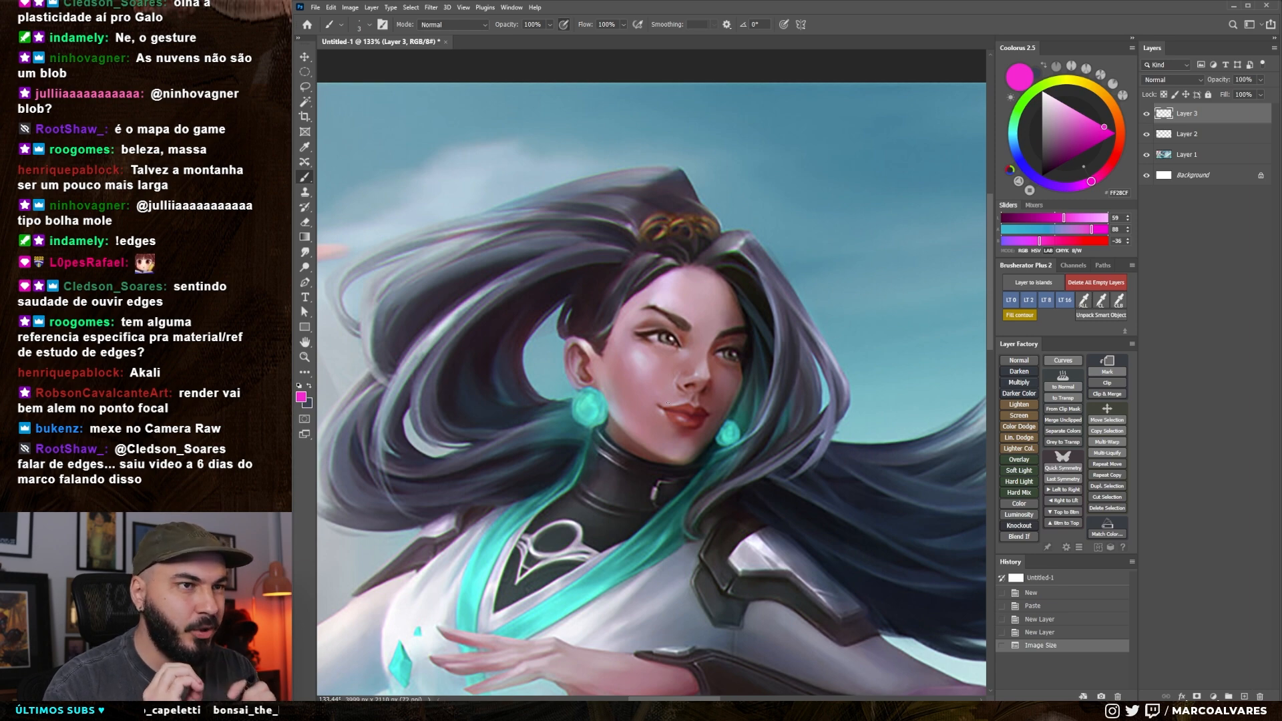
{"action": "left_click_drag", "start_coordinate": [597, 435], "coordinate": [588, 386]}
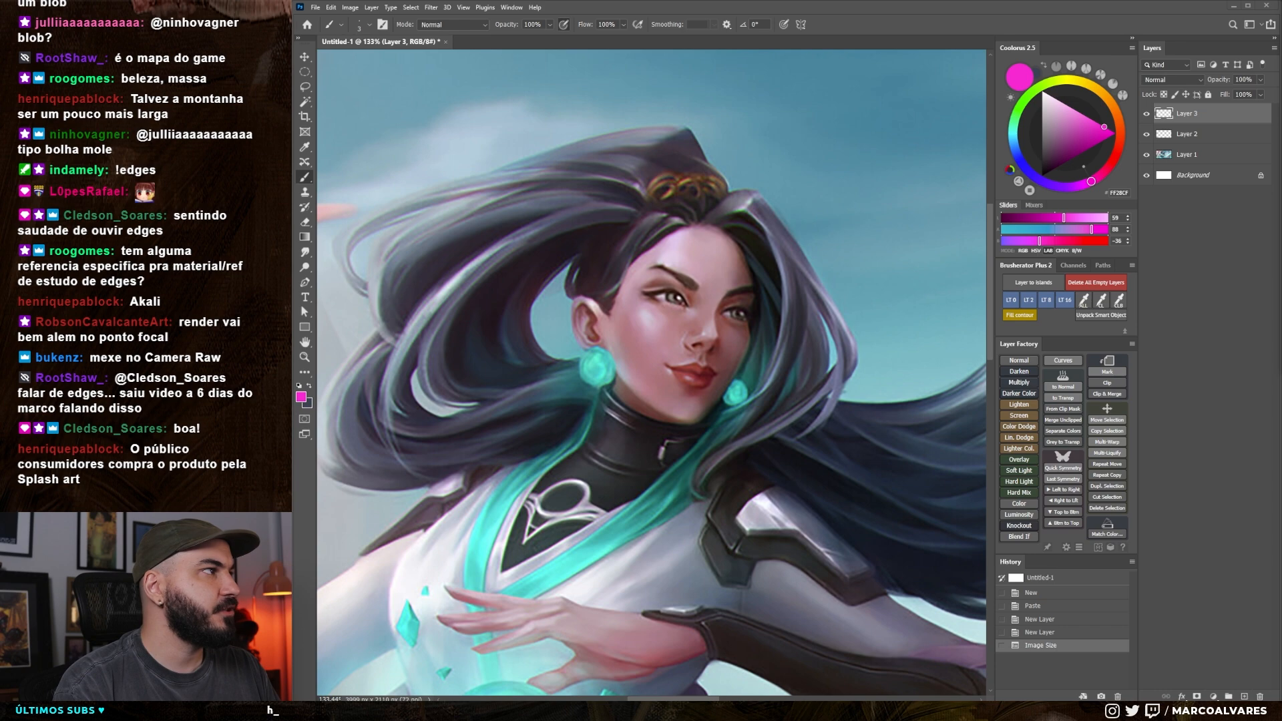
{"action": "scroll", "coordinate": [717, 234], "scroll_direction": "down", "scroll_amount": 8}
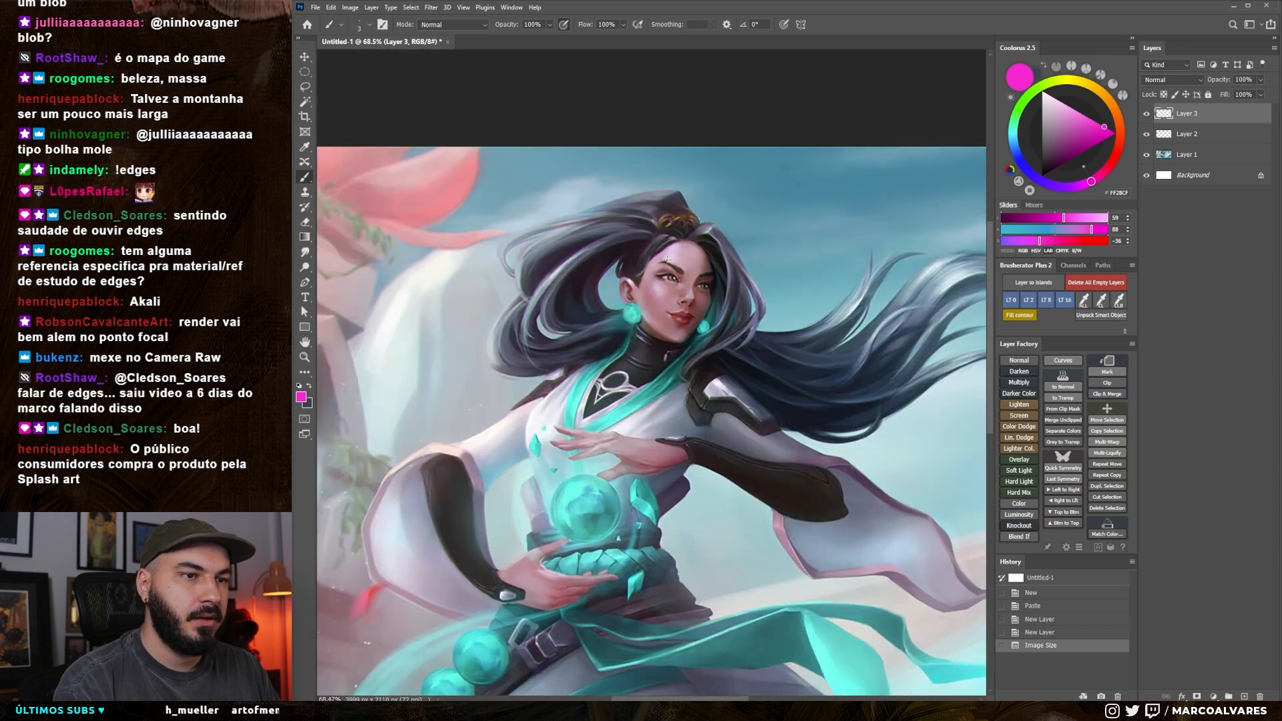
{"action": "scroll", "coordinate": [666, 258], "scroll_direction": "down", "scroll_amount": 2}
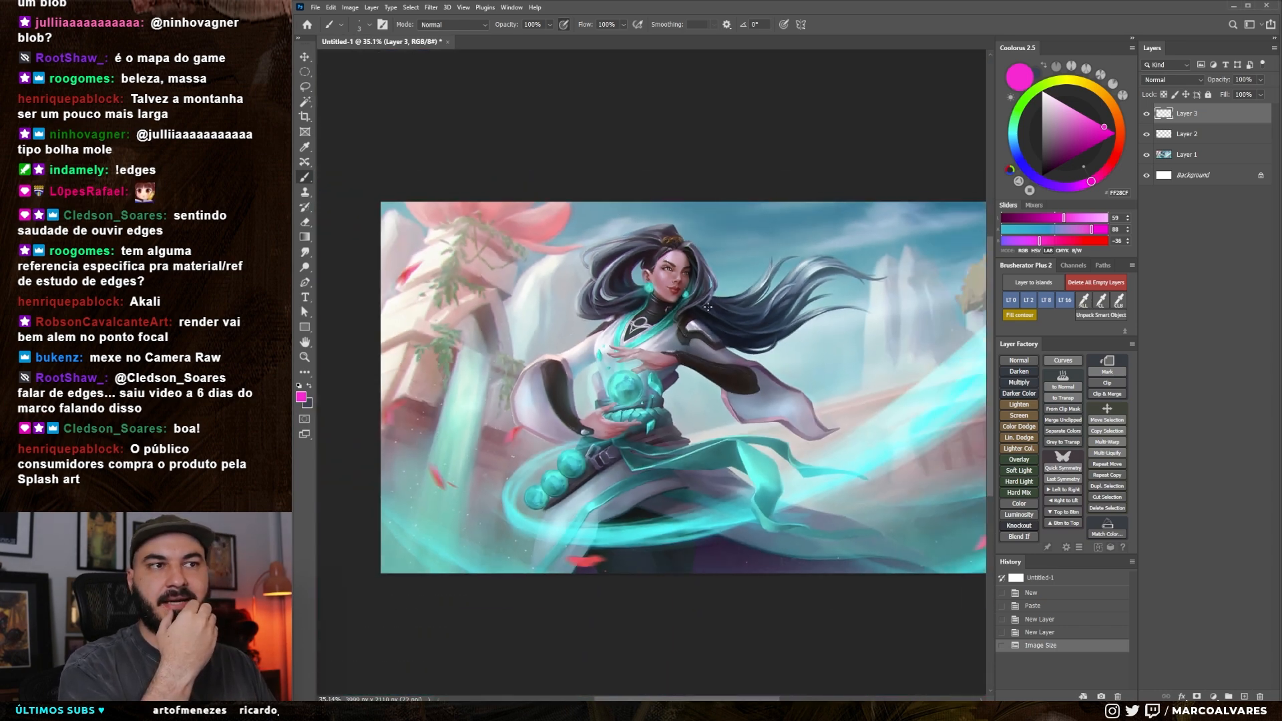
{"action": "scroll", "coordinate": [708, 307], "scroll_direction": "up", "scroll_amount": 11}
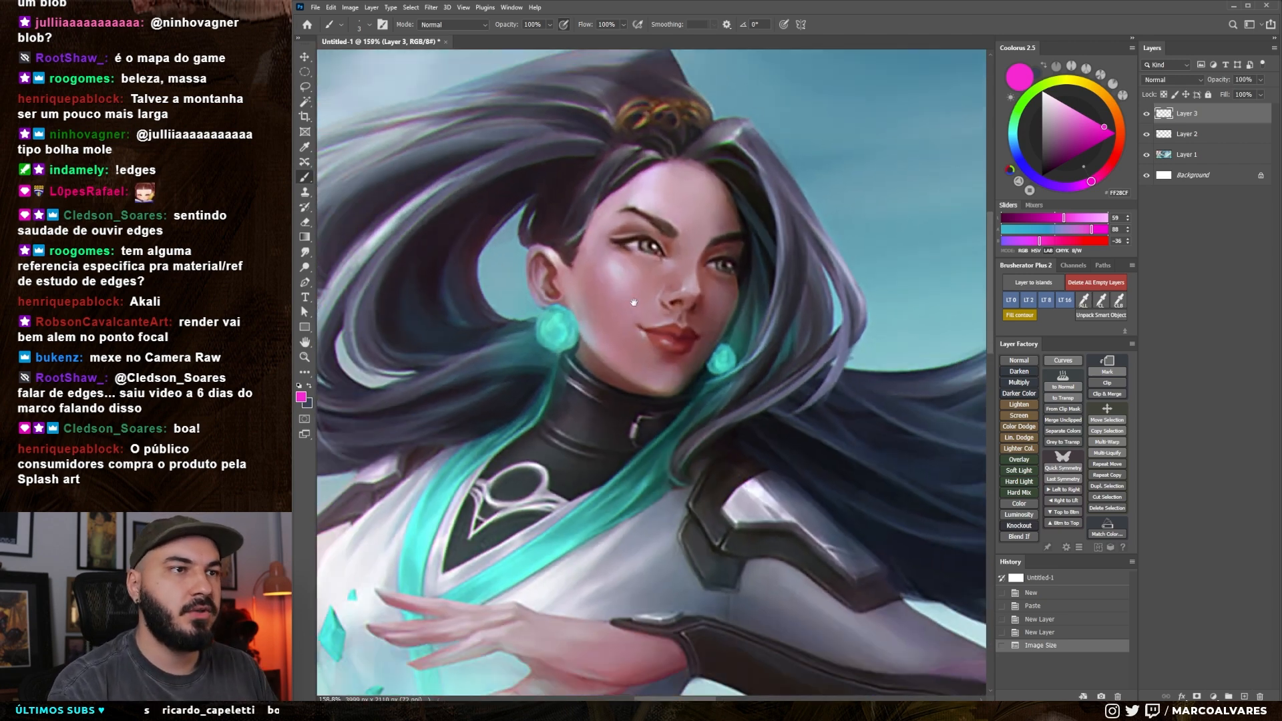
{"action": "left_click_drag", "start_coordinate": [634, 302], "coordinate": [691, 334]}
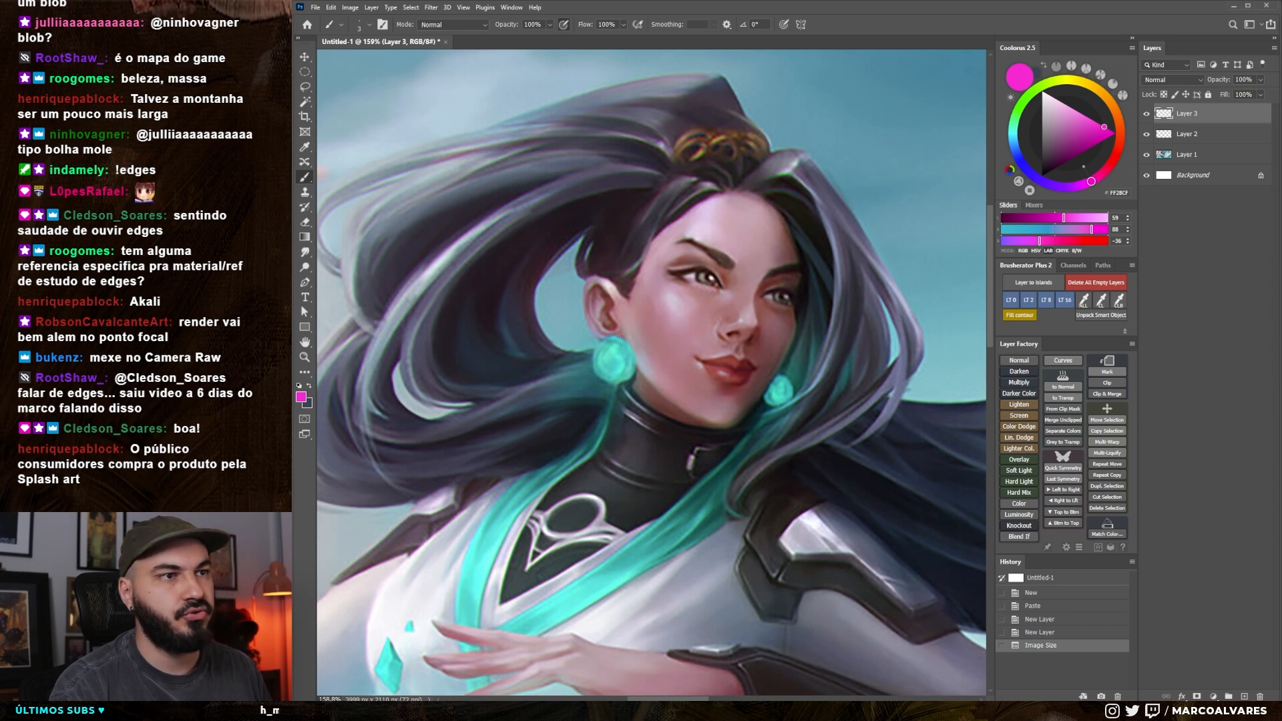
{"action": "scroll", "coordinate": [616, 335], "scroll_direction": "up", "scroll_amount": 2}
Enlarge the brush, sample skin tones from the character's face, and paint over her cheek on Layer 3
{"action": "right_click", "coordinate": [617, 336]}
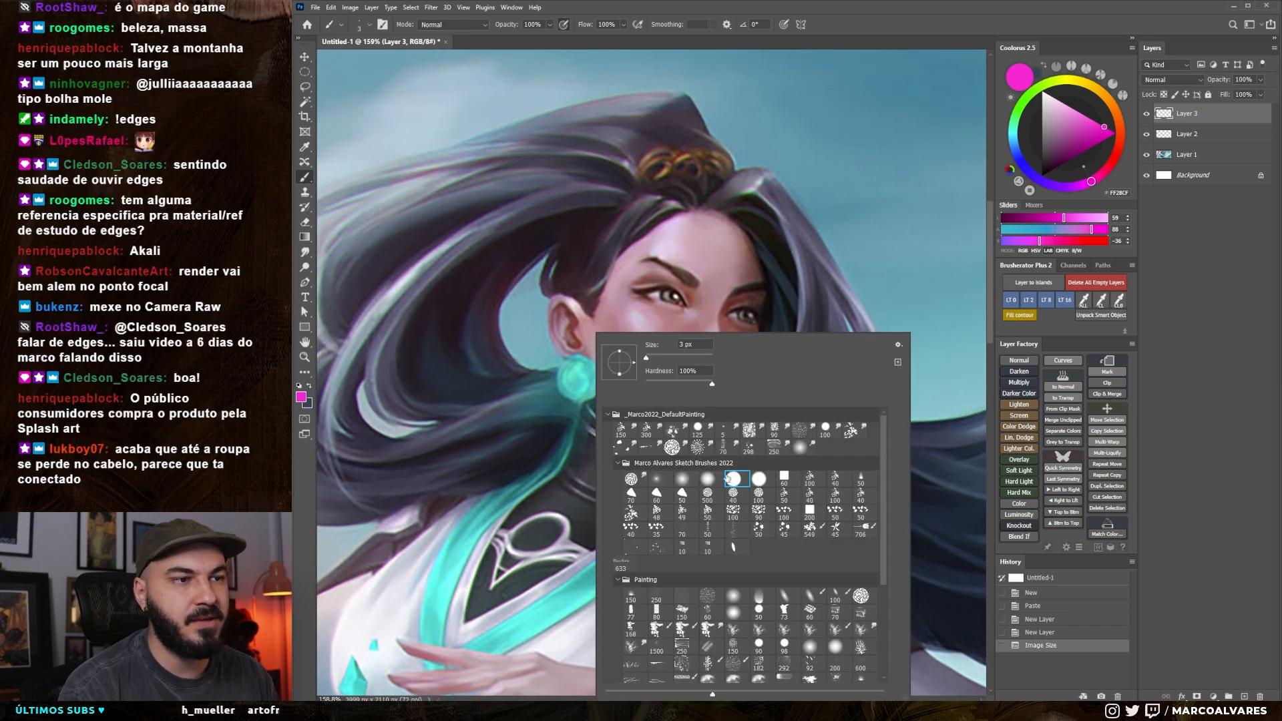
{"action": "left_click_drag", "start_coordinate": [720, 298], "coordinate": [724, 291]}
{"action": "key", "text": "bracketright"}
{"action": "key", "text": "bracketright"}
{"action": "key", "text": "bracketright"}
{"action": "key", "text": "bracketright"}
{"action": "key", "text": "bracketright"}
{"action": "key", "text": "bracketright"}
{"action": "key", "text": "bracketright"}
{"action": "key", "text": "bracketright"}
{"action": "left_click", "coordinate": [624, 323], "text": "alt"}
{"action": "key", "text": "bracketleft"}
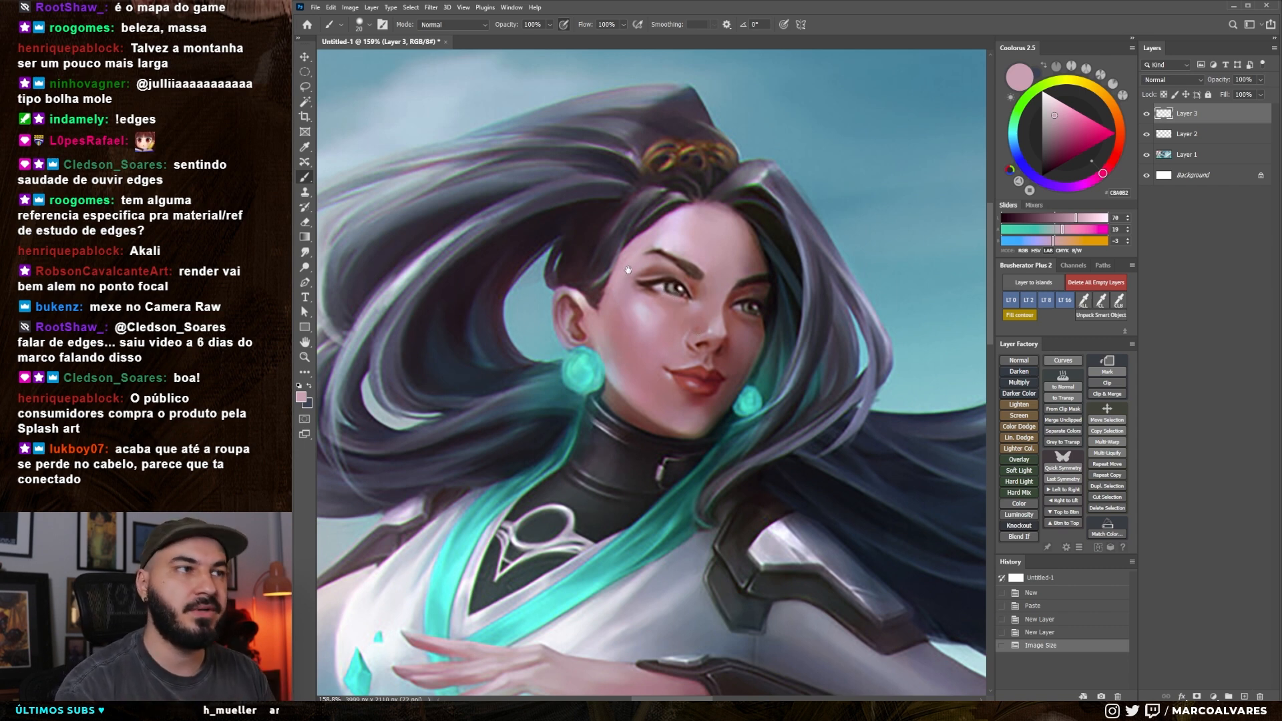
{"action": "left_click_drag", "start_coordinate": [627, 270], "coordinate": [621, 265]}
{"action": "left_click", "coordinate": [663, 254], "text": "alt"}
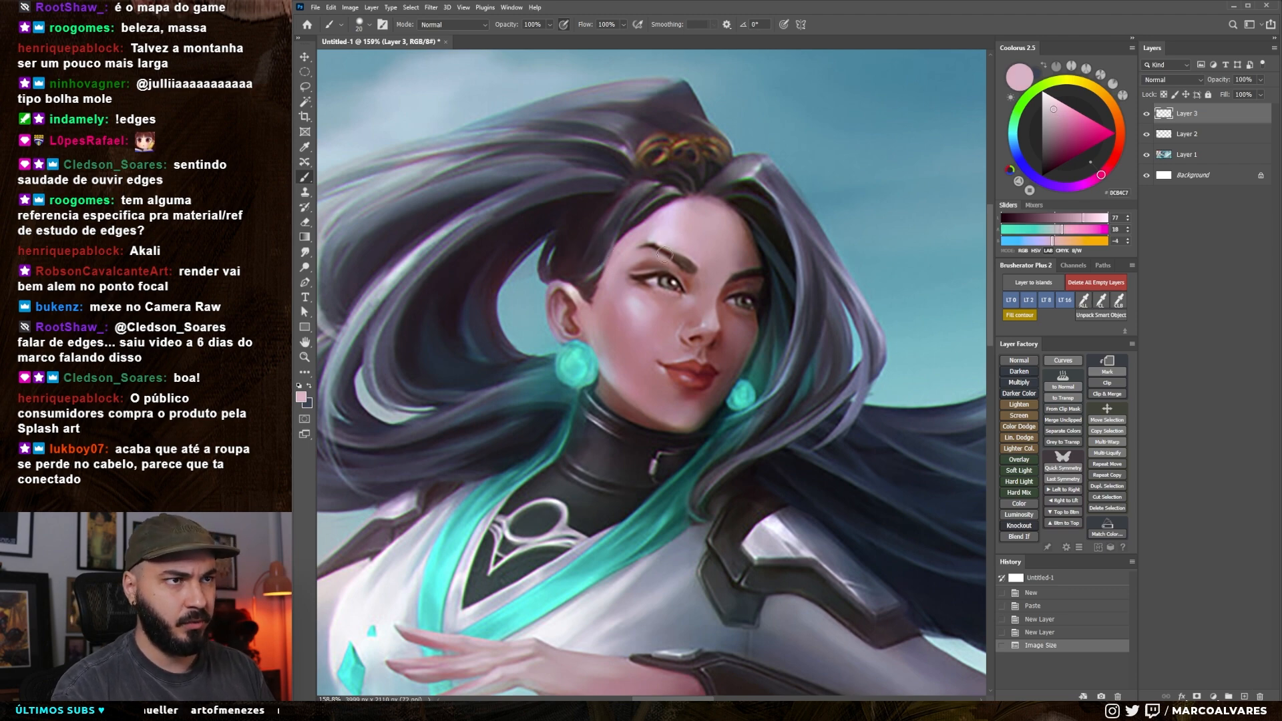
{"action": "left_click", "coordinate": [654, 308], "text": "alt"}
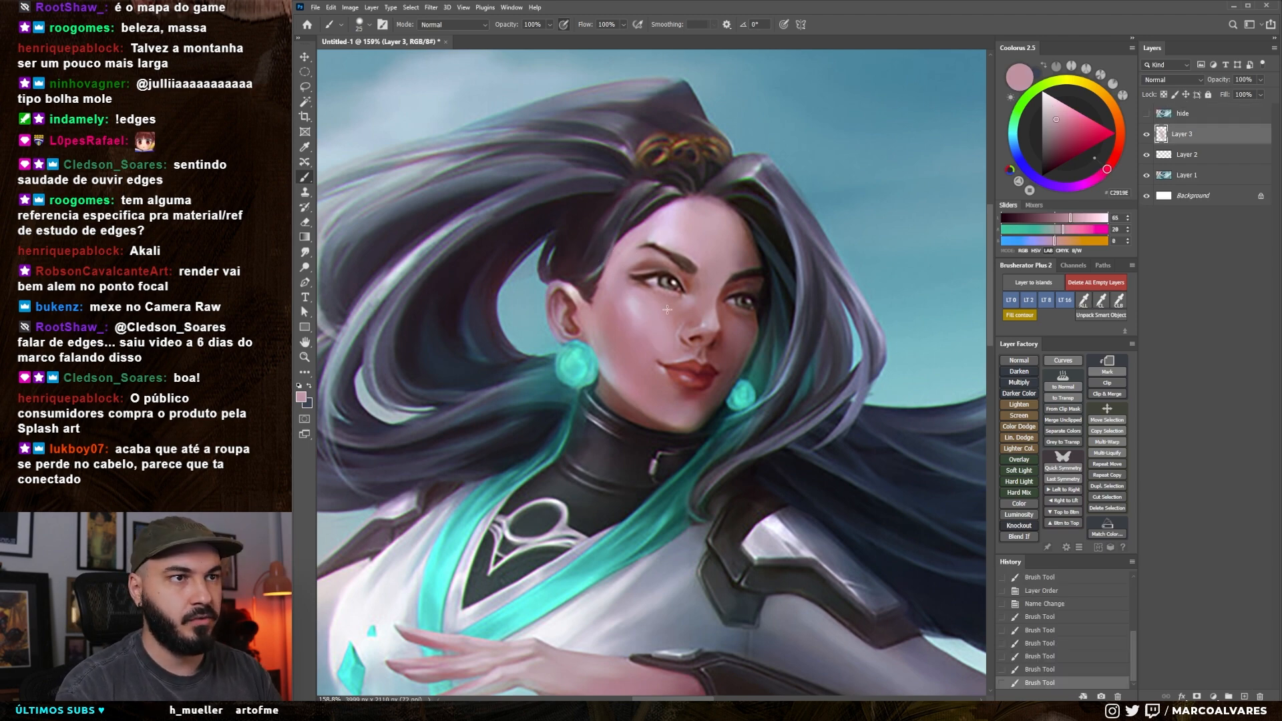
{"action": "left_click", "coordinate": [635, 299]}
Paint a broad diagonal magenta stroke with a soft brush across the hair and sky beside the face
{"action": "right_click", "coordinate": [634, 297]}
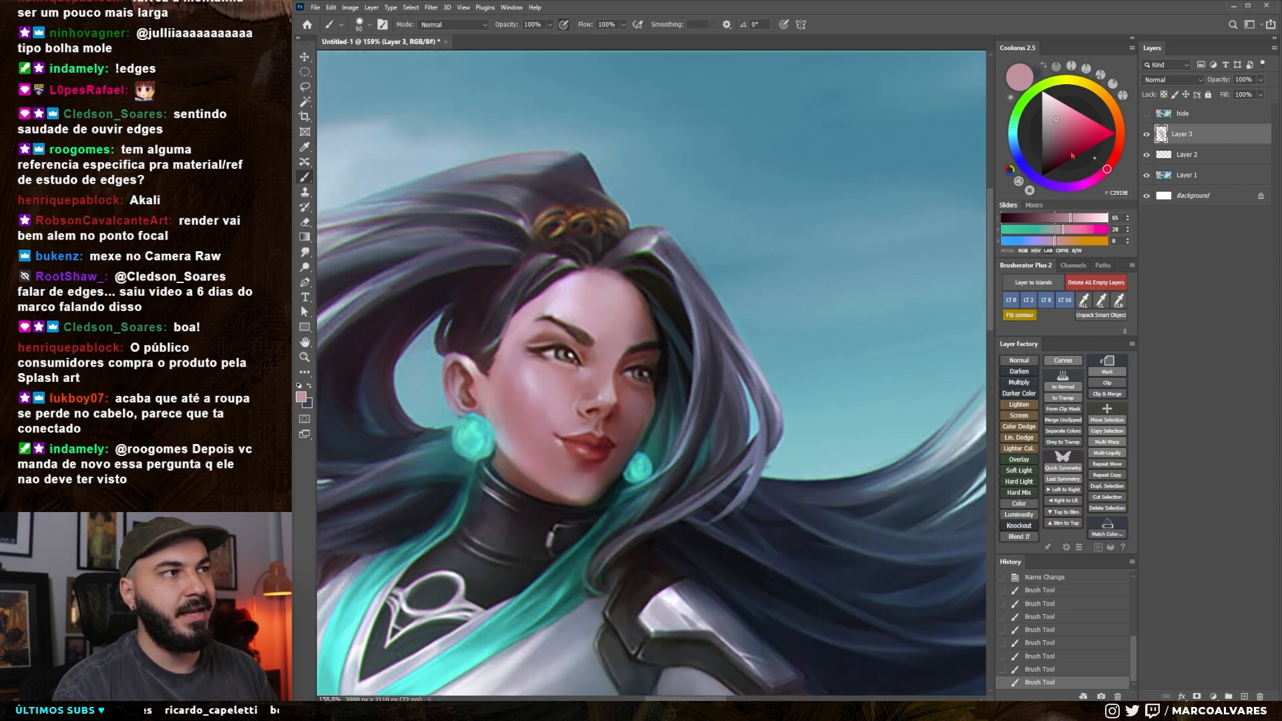
{"action": "left_click", "coordinate": [1095, 183]}
{"action": "left_click", "coordinate": [1104, 127]}
{"action": "key", "text": "bracketright"}
{"action": "key", "text": "bracketright"}
{"action": "key", "text": "bracketright"}
{"action": "key", "text": "bracketright"}
{"action": "mouse_move", "coordinate": [702, 364]}
{"action": "left_mouse_down"}
{"action": "mouse_move", "coordinate": [880, 185]}
{"action": "mouse_move", "coordinate": [698, 367]}
{"action": "left_mouse_up"}
{"action": "left_click_drag", "start_coordinate": [821, 300], "coordinate": [709, 330]}
Pick a pinkish red as the other colour and make a tiny mark on the magenta stroke's edge with a small brush
{"action": "key", "text": "bracketleft"}
{"action": "key", "text": "bracketleft"}
{"action": "key", "text": "bracketleft"}
{"action": "key", "text": "bracketleft"}
{"action": "key", "text": "bracketleft"}
{"action": "key", "text": "bracketleft"}
{"action": "key", "text": "bracketleft"}
{"action": "key", "text": "bracketleft"}
{"action": "key", "text": "bracketleft"}
{"action": "key", "text": "bracketleft"}
{"action": "key", "text": "bracketleft"}
{"action": "key", "text": "bracketleft"}
{"action": "key", "text": "bracketleft"}
{"action": "key", "text": "bracketleft"}
{"action": "key", "text": "bracketleft"}
{"action": "key", "text": "bracketleft"}
{"action": "key", "text": "bracketleft"}
{"action": "key", "text": "bracketleft"}
{"action": "key", "text": "bracketleft"}
{"action": "key", "text": "bracketleft"}
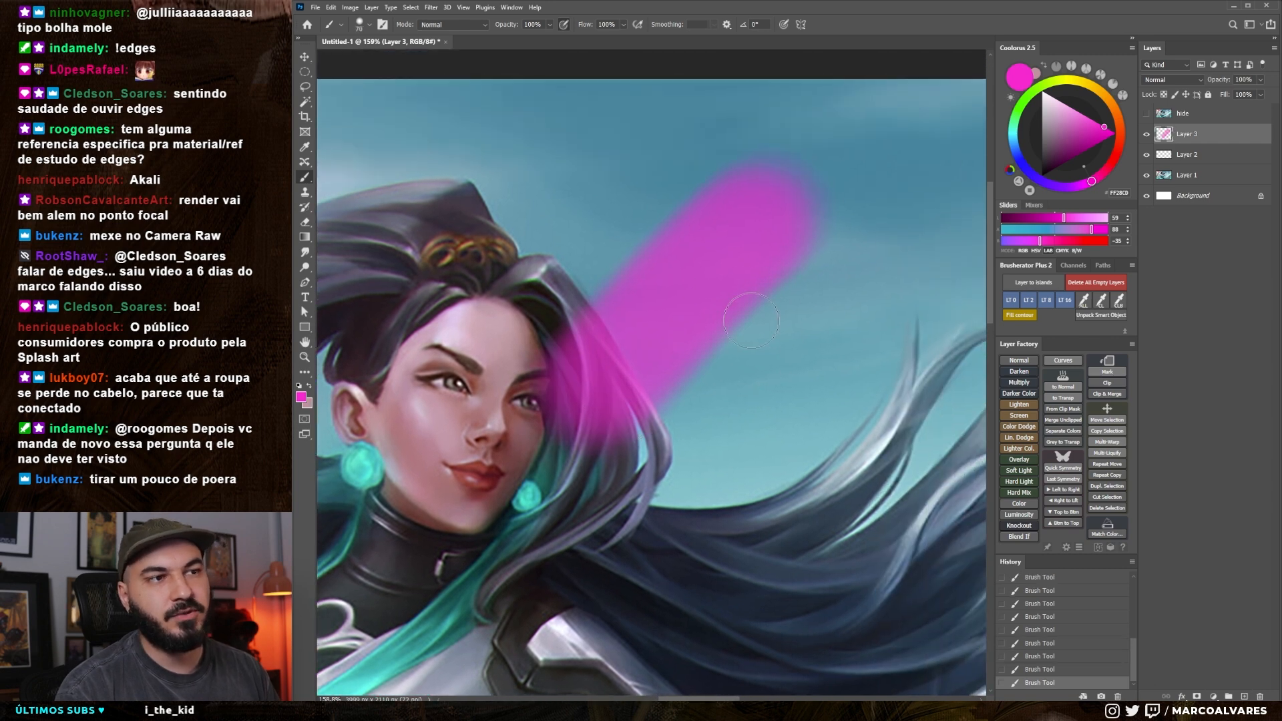
{"action": "key", "text": "x"}
{"action": "left_click_drag", "start_coordinate": [1073, 148], "coordinate": [1093, 121]}
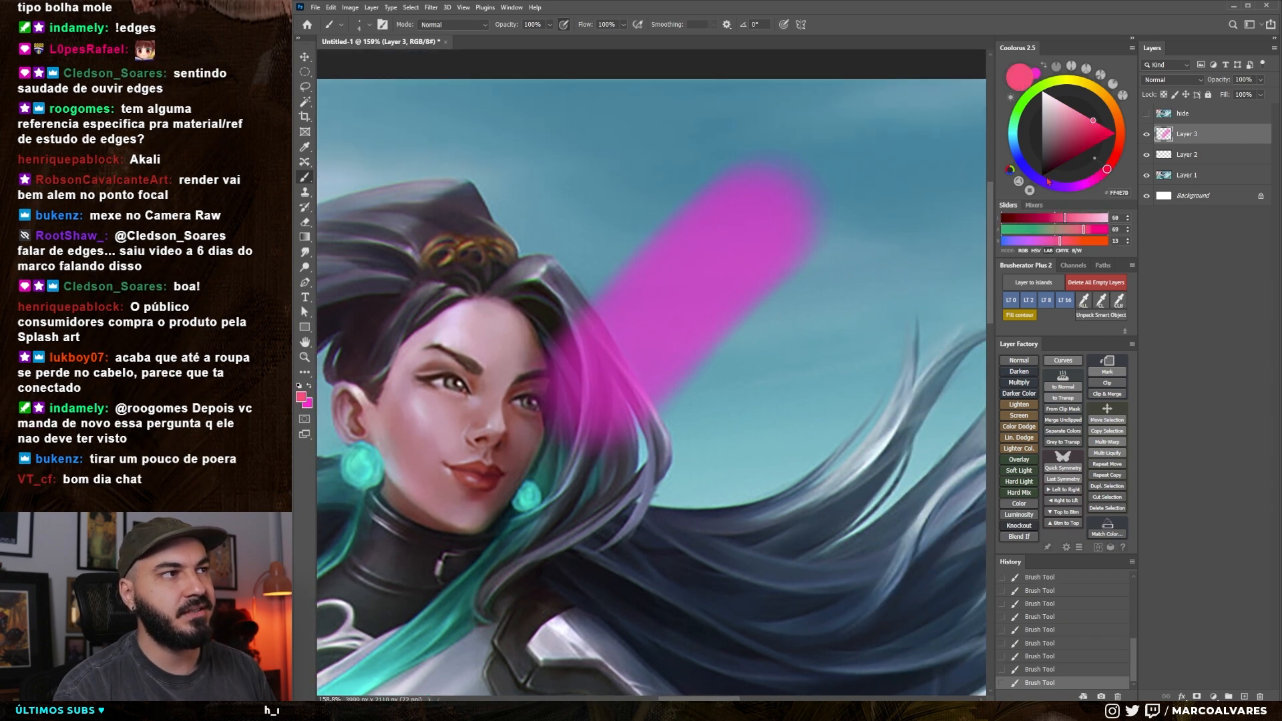
{"action": "key", "text": "bracketleft"}
{"action": "key", "text": "bracketleft"}
{"action": "key", "text": "bracketright"}
{"action": "left_click_drag", "start_coordinate": [720, 325], "coordinate": [729, 332]}
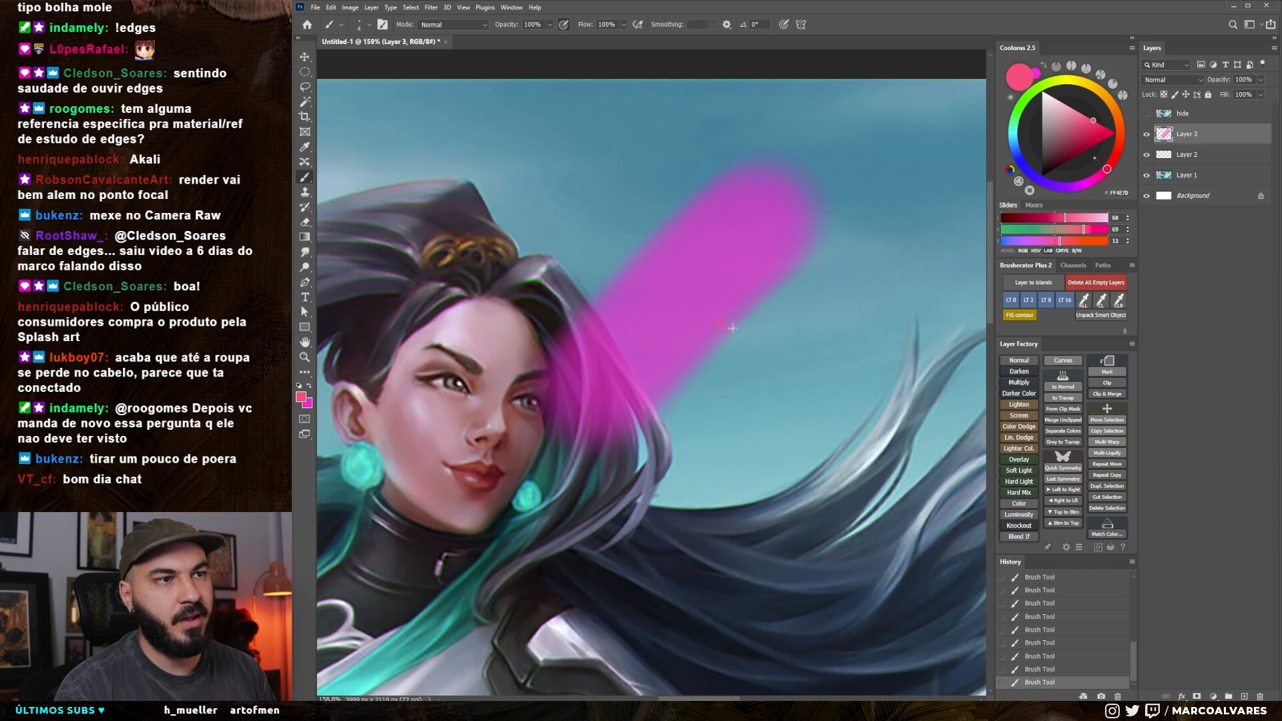
{"action": "left_click_drag", "start_coordinate": [686, 389], "coordinate": [619, 409]}
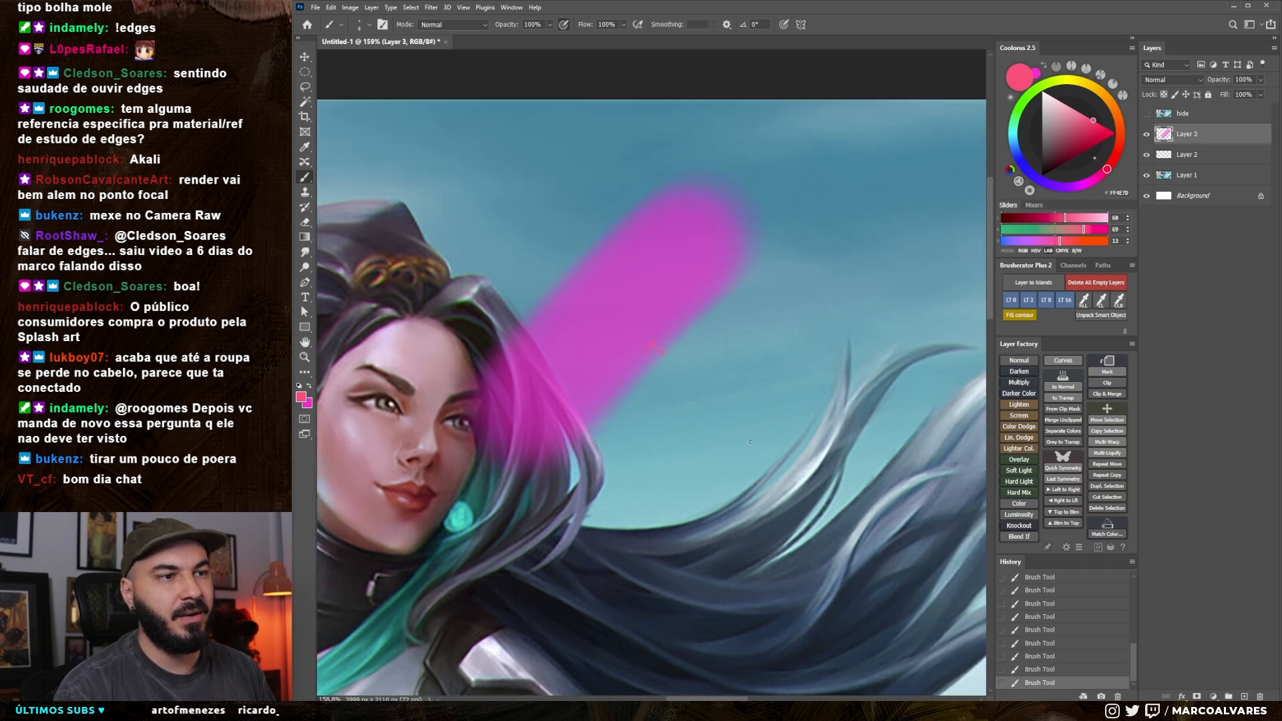
Paint a second, narrower soft magenta stroke across the sky above the flowing hair, and undo it
{"action": "right_click", "coordinate": [736, 382]}
{"action": "left_click", "coordinate": [824, 486]}
{"action": "mouse_move", "coordinate": [698, 506]}
{"action": "left_mouse_down"}
{"action": "mouse_move", "coordinate": [674, 475]}
{"action": "mouse_move", "coordinate": [731, 350]}
{"action": "mouse_move", "coordinate": [871, 183]}
{"action": "left_mouse_up"}
{"action": "key", "text": "x"}
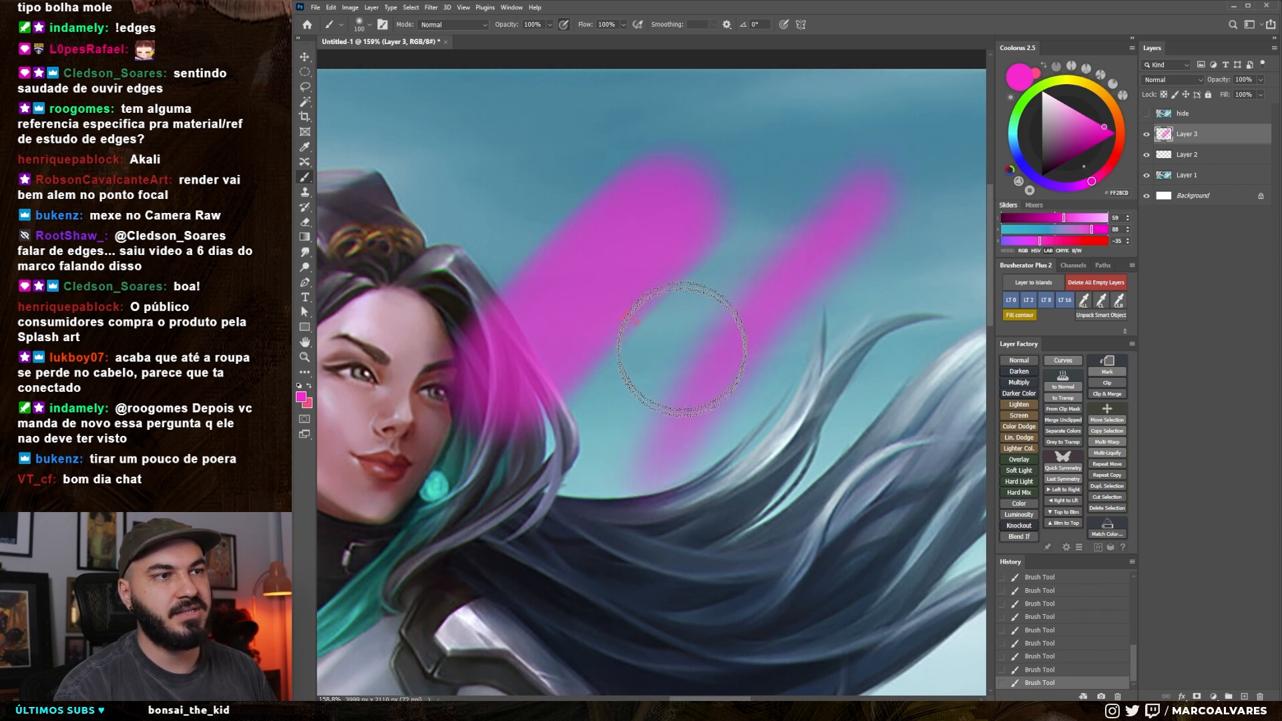
{"action": "key", "text": "ctrl+z"}
Enlarge the soft brush and paint a wider, softer diagonal magenta stroke across the sky parallel to the first one
{"action": "key", "text": "bracketright"}
{"action": "key", "text": "bracketright"}
{"action": "key", "text": "bracketright"}
{"action": "left_click_drag", "start_coordinate": [657, 471], "coordinate": [836, 199]}
Mark the soft transition edges of the diagonal magenta strokes in pinkish red with a tiny brush
{"action": "key", "text": "x"}
{"action": "right_click", "coordinate": [739, 287]}
{"action": "left_click", "coordinate": [822, 461]}
{"action": "left_click_drag", "start_coordinate": [670, 410], "coordinate": [669, 407]}
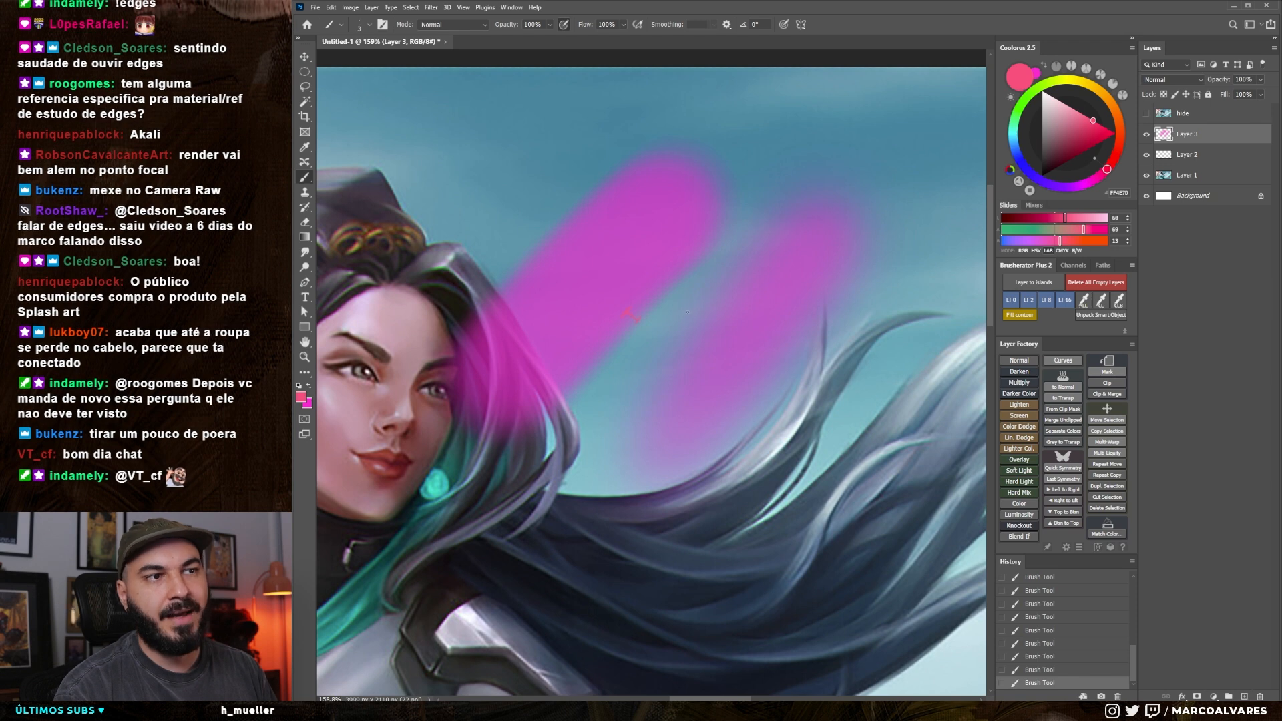
{"action": "left_click_drag", "start_coordinate": [722, 328], "coordinate": [698, 317]}
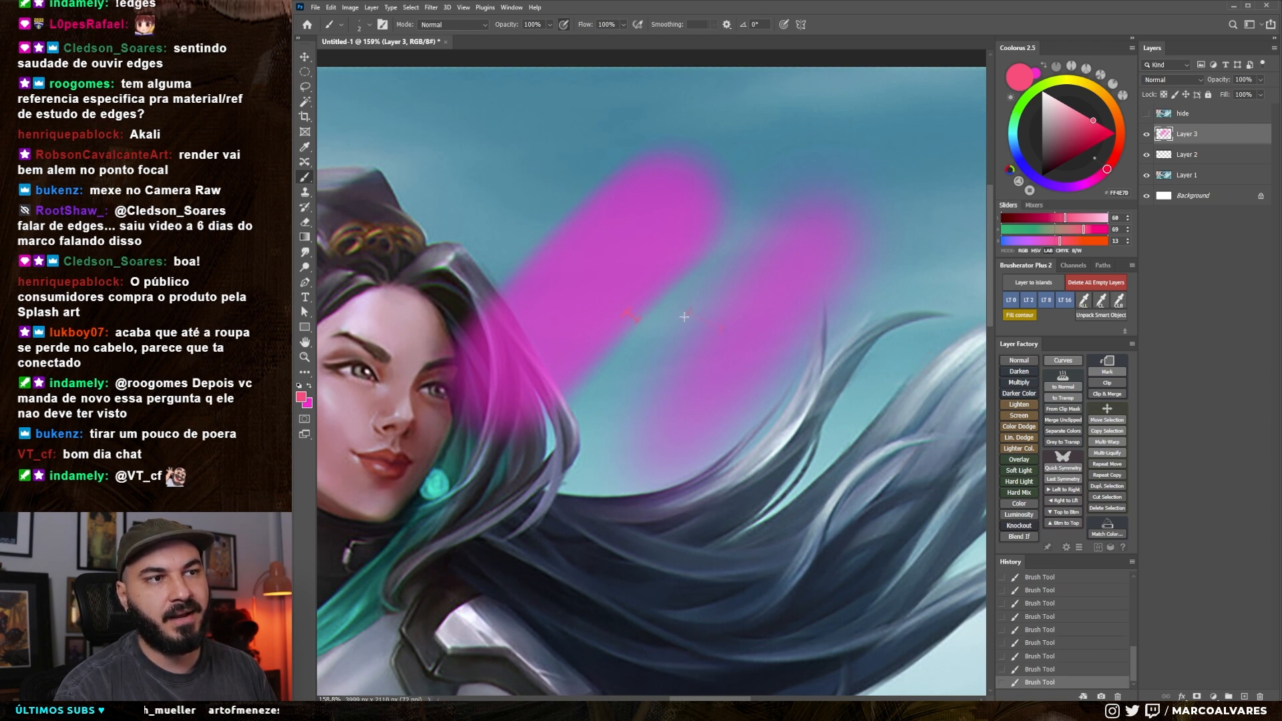
{"action": "left_click_drag", "start_coordinate": [637, 457], "coordinate": [636, 449]}
{"action": "right_click", "coordinate": [640, 450]}
{"action": "left_click", "coordinate": [719, 479]}
{"action": "left_click_drag", "start_coordinate": [704, 259], "coordinate": [657, 381]}
Paint a wide, soft horizontal magenta stroke across the upper sky with an enlarged brush, replacing a first attempt
{"action": "key", "text": "x"}
{"action": "key", "text": "bracketright"}
{"action": "key", "text": "bracketright"}
{"action": "key", "text": "bracketright"}
{"action": "key", "text": "bracketright"}
{"action": "key", "text": "bracketright"}
{"action": "key", "text": "bracketright"}
{"action": "key", "text": "bracketright"}
{"action": "key", "text": "bracketright"}
{"action": "key", "text": "bracketright"}
{"action": "key", "text": "bracketright"}
{"action": "key", "text": "bracketright"}
{"action": "key", "text": "bracketright"}
{"action": "key", "text": "bracketright"}
{"action": "left_click_drag", "start_coordinate": [752, 242], "coordinate": [906, 254]}
{"action": "key", "text": "ctrl+z"}
{"action": "key", "text": "bracketright"}
{"action": "key", "text": "bracketright"}
{"action": "mouse_move", "coordinate": [579, 245]}
{"action": "left_mouse_down"}
{"action": "mouse_move", "coordinate": [953, 232]}
{"action": "mouse_move", "coordinate": [776, 267]}
{"action": "left_mouse_up"}
Draw a short vertical pinkish red line across the horizontal magenta stroke's faded edge with a small brush
{"action": "key", "text": "bracketleft"}
{"action": "key", "text": "x"}
{"action": "right_click", "coordinate": [806, 271]}
{"action": "left_click", "coordinate": [950, 417]}
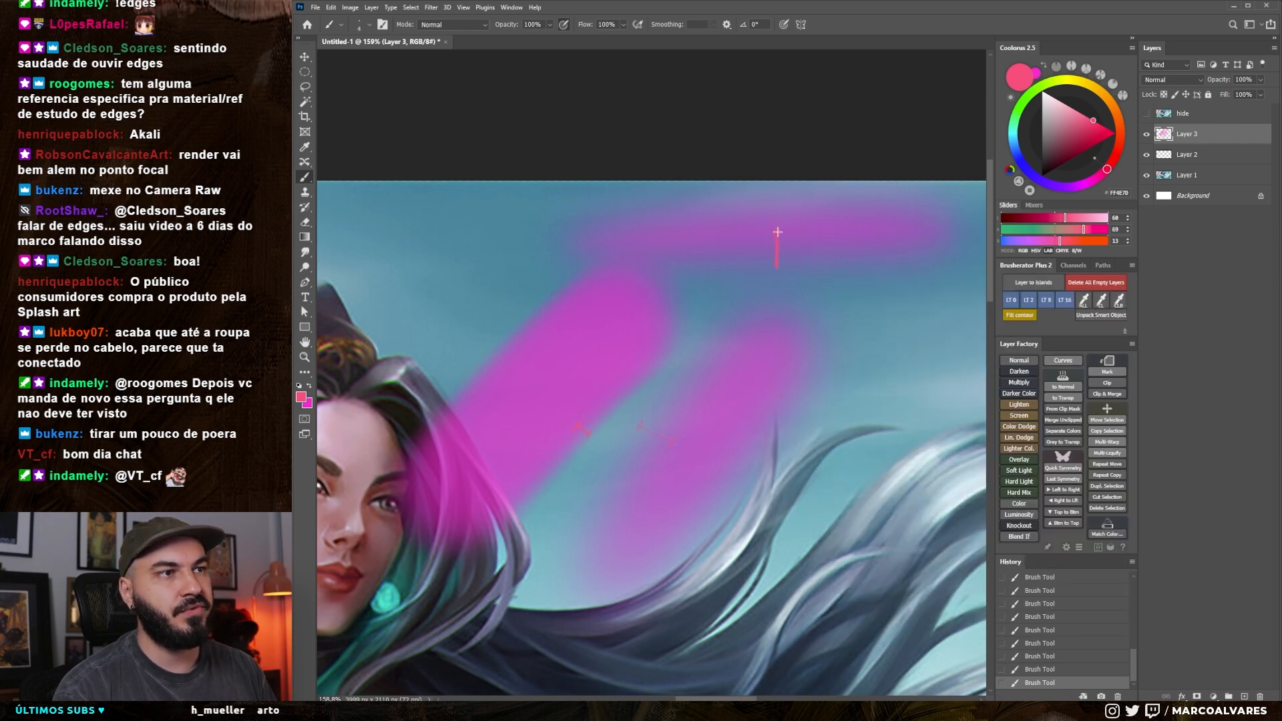
{"action": "left_click_drag", "start_coordinate": [705, 409], "coordinate": [743, 375]}
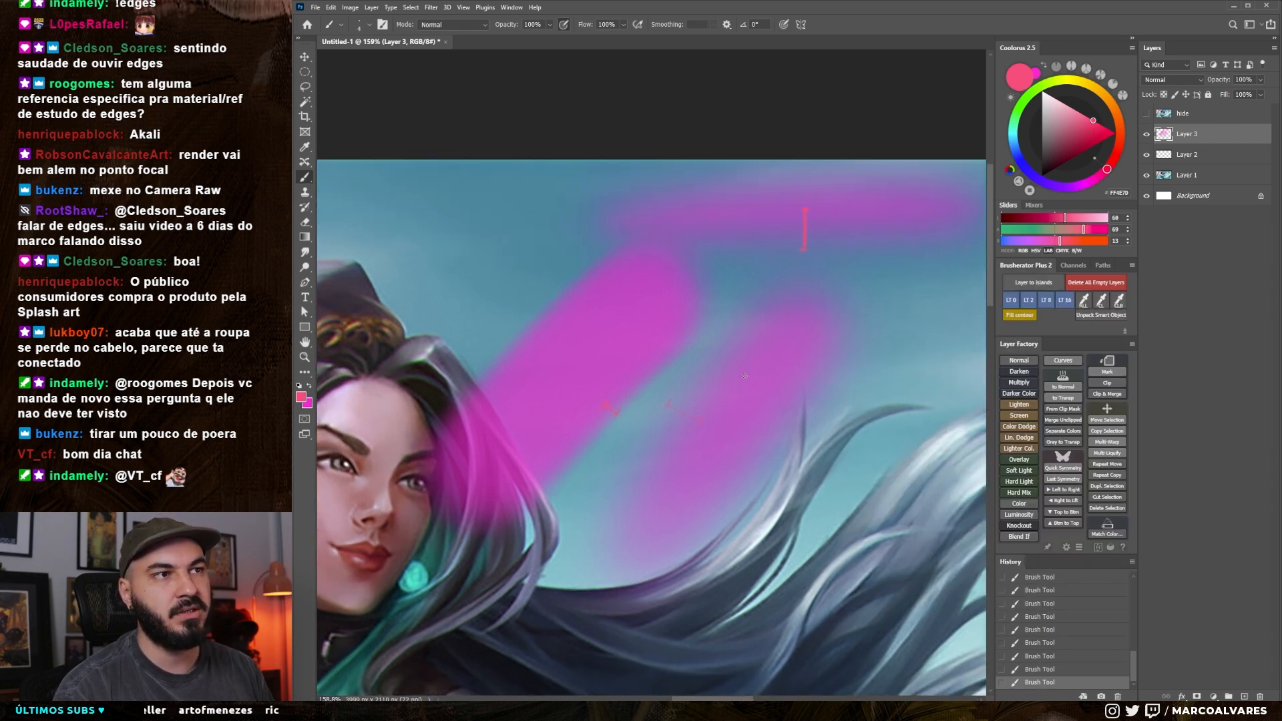
{"action": "left_click_drag", "start_coordinate": [653, 297], "coordinate": [780, 209]}
Delete the layer holding the magenta strokes, add a new empty layer, and choose a soft round brush
{"action": "key", "text": "Delete"}
{"action": "key", "text": "ctrl+alt+shift+n"}
{"action": "left_click_drag", "start_coordinate": [658, 422], "coordinate": [818, 335]}
{"action": "right_click", "coordinate": [819, 335]}
{"action": "left_click", "coordinate": [846, 481]}
{"action": "left_click_drag", "start_coordinate": [783, 293], "coordinate": [780, 293]}
Sample a pale pink skin tone and blend it softly over the near cheek with a small soft brush
{"action": "left_click", "coordinate": [616, 313], "text": "alt"}
{"action": "key", "text": "bracketright"}
{"action": "left_click_drag", "start_coordinate": [616, 313], "coordinate": [632, 329]}
{"action": "mouse_move", "coordinate": [615, 315]}
{"action": "left_mouse_down"}
{"action": "mouse_move", "coordinate": [625, 361]}
{"action": "mouse_move", "coordinate": [620, 281]}
{"action": "mouse_move", "coordinate": [641, 333]}
{"action": "mouse_move", "coordinate": [629, 339]}
{"action": "mouse_move", "coordinate": [648, 301]}
{"action": "mouse_move", "coordinate": [632, 324]}
{"action": "mouse_move", "coordinate": [639, 307]}
{"action": "mouse_move", "coordinate": [601, 320]}
{"action": "mouse_move", "coordinate": [603, 376]}
{"action": "mouse_move", "coordinate": [567, 294]}
{"action": "mouse_move", "coordinate": [610, 345]}
{"action": "left_mouse_up"}
{"action": "key", "text": "bracketleft"}
{"action": "key", "text": "bracketleft"}
{"action": "key", "text": "bracketleft"}
{"action": "key", "text": "bracketleft"}
{"action": "key", "text": "bracketright"}
{"action": "key", "text": "bracketright"}
Smooth the near cheek between ear and eye, alternating sampled darker rose and pale pink tones
{"action": "key", "text": "bracketright"}
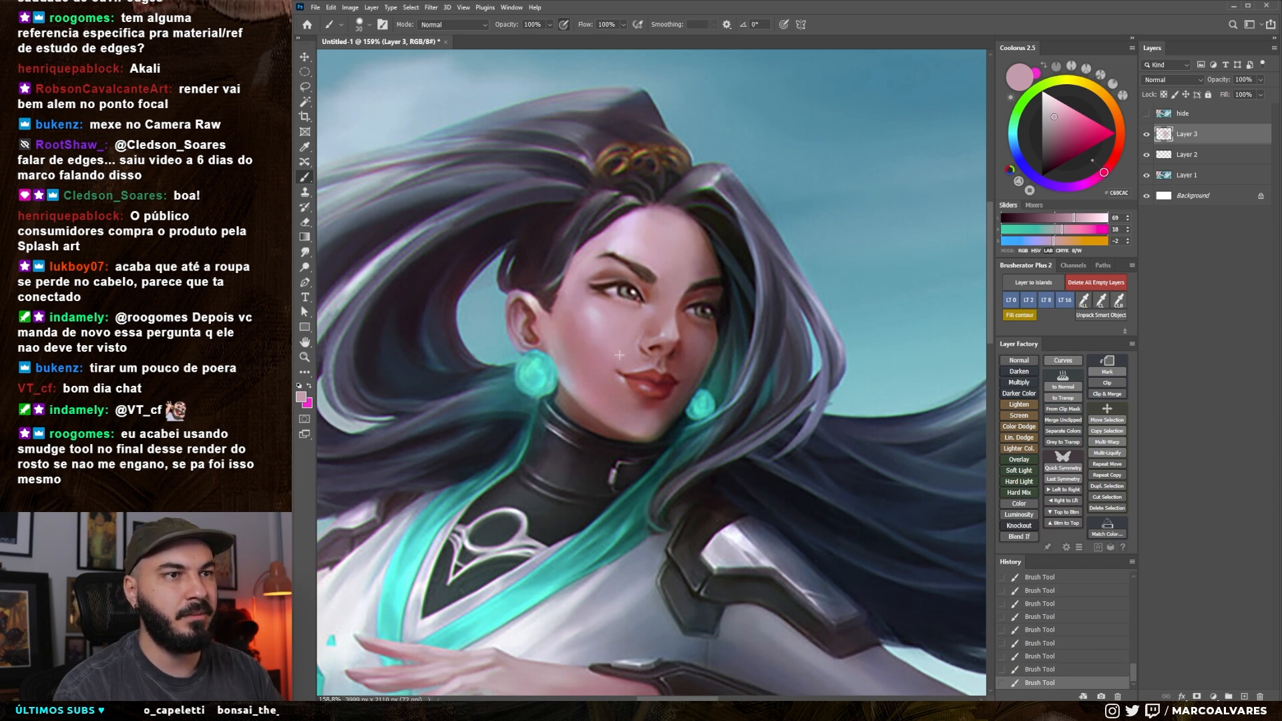
{"action": "left_click", "coordinate": [580, 350], "text": "alt"}
{"action": "key", "text": "bracketright"}
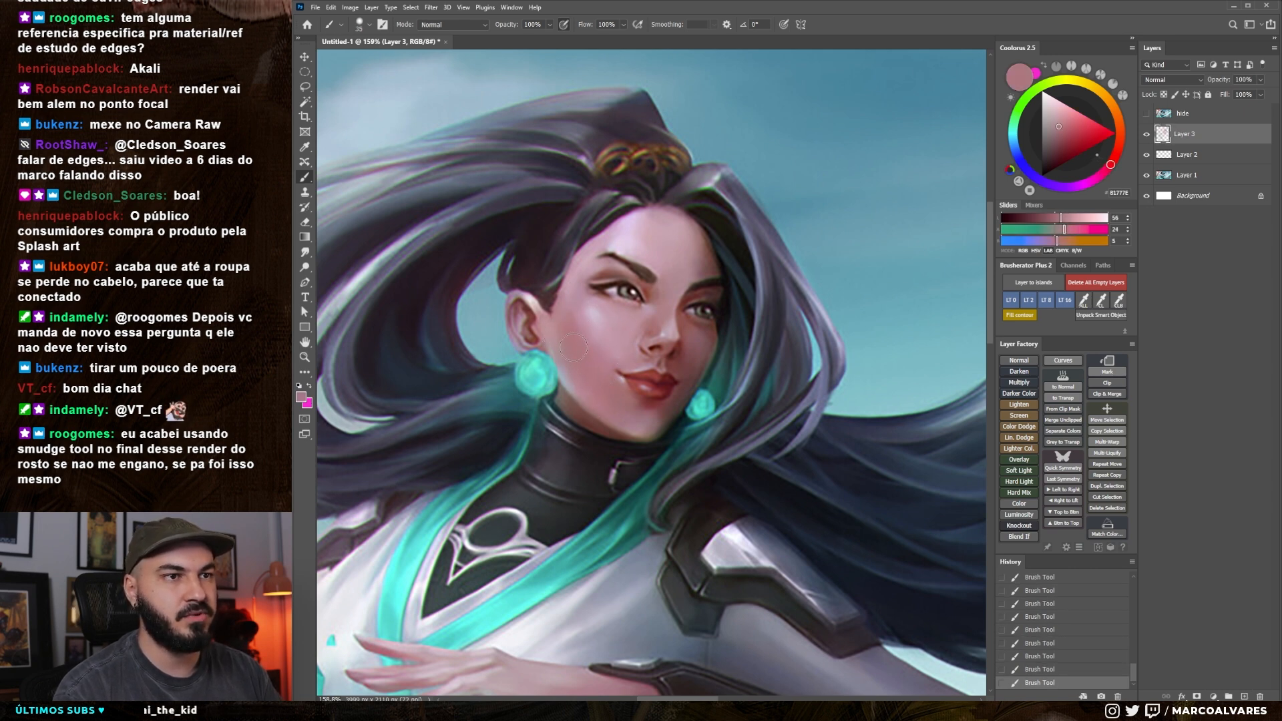
{"action": "left_click_drag", "start_coordinate": [579, 332], "coordinate": [577, 320]}
{"action": "left_click", "coordinate": [590, 317], "text": "alt"}
{"action": "left_click", "coordinate": [573, 317], "text": "alt"}
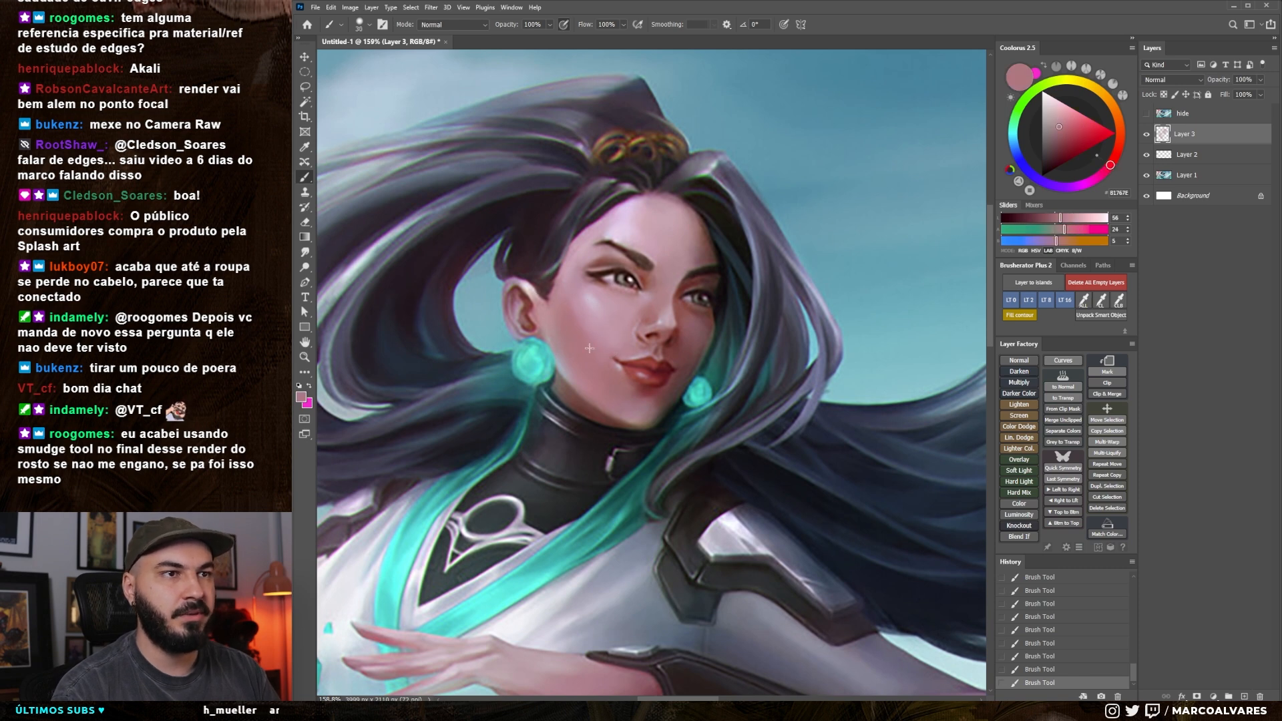
{"action": "left_click", "coordinate": [587, 321], "text": "alt"}
{"action": "key", "text": "bracketleft"}
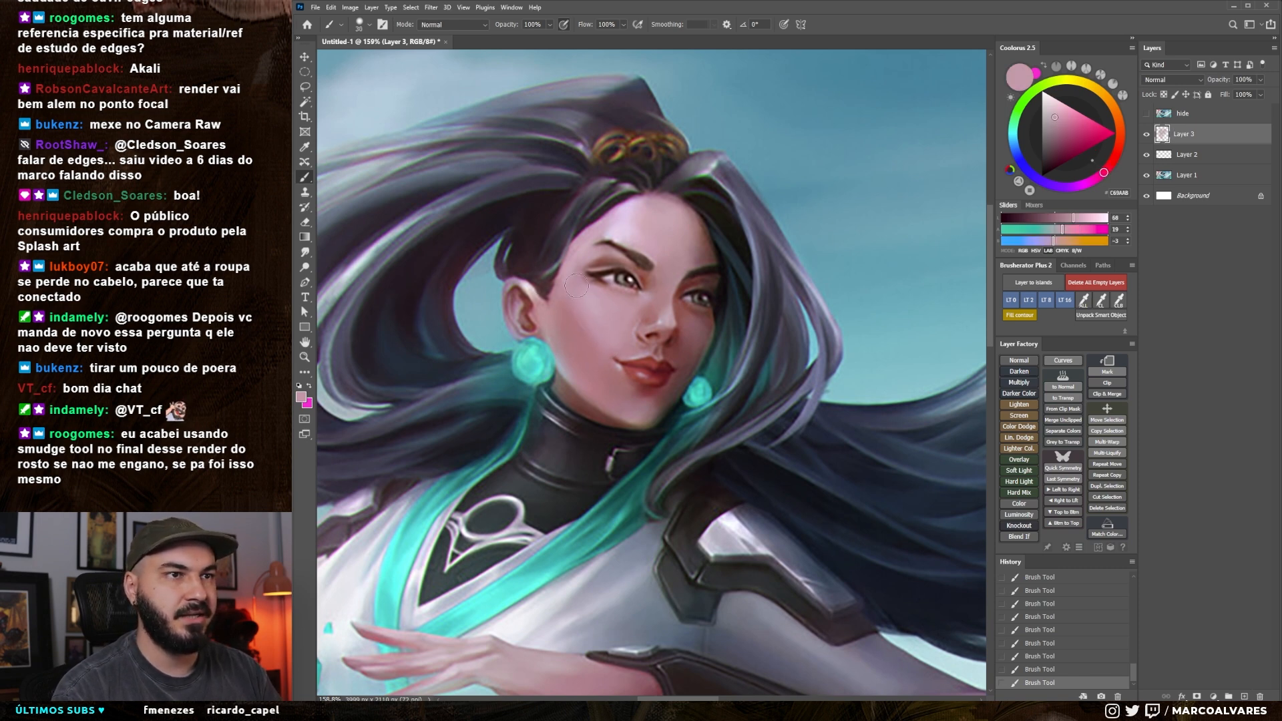
{"action": "key", "text": "bracketleft"}
{"action": "key", "text": "bracketright"}
Sample skin tones and soften the areas around the nose and mouth, then raise the brush colour's lightness to 75
{"action": "left_click", "coordinate": [649, 293], "text": "alt"}
{"action": "key", "text": "bracketleft"}
{"action": "key", "text": "bracketleft"}
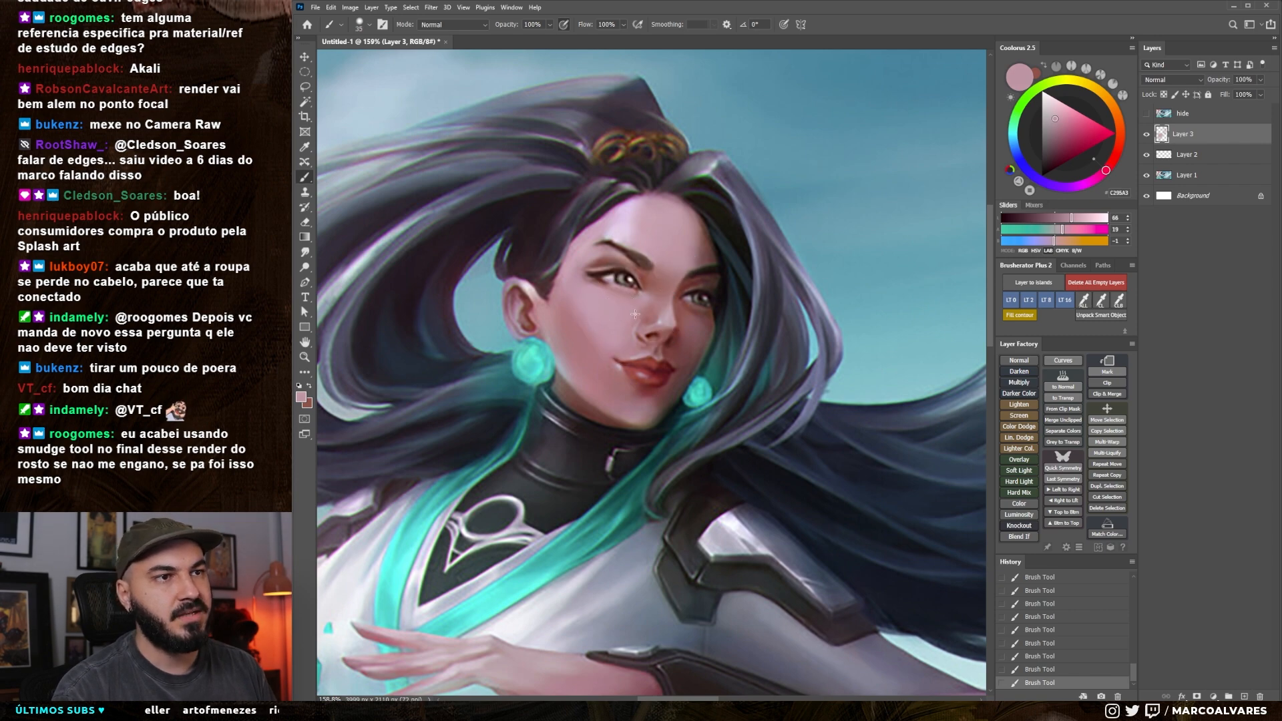
{"action": "left_click_drag", "start_coordinate": [654, 318], "coordinate": [675, 332]}
{"action": "left_click_drag", "start_coordinate": [668, 334], "coordinate": [697, 337]}
{"action": "left_click", "coordinate": [638, 389], "text": "alt"}
{"action": "mouse_move", "coordinate": [666, 378]}
{"action": "left_mouse_down"}
{"action": "mouse_move", "coordinate": [654, 397]}
{"action": "mouse_move", "coordinate": [709, 393]}
{"action": "left_mouse_up"}
{"action": "left_click_drag", "start_coordinate": [606, 249], "coordinate": [659, 370]}
{"action": "left_click", "coordinate": [717, 309], "text": "alt"}
{"action": "left_click_drag", "start_coordinate": [1075, 219], "coordinate": [1081, 221]}
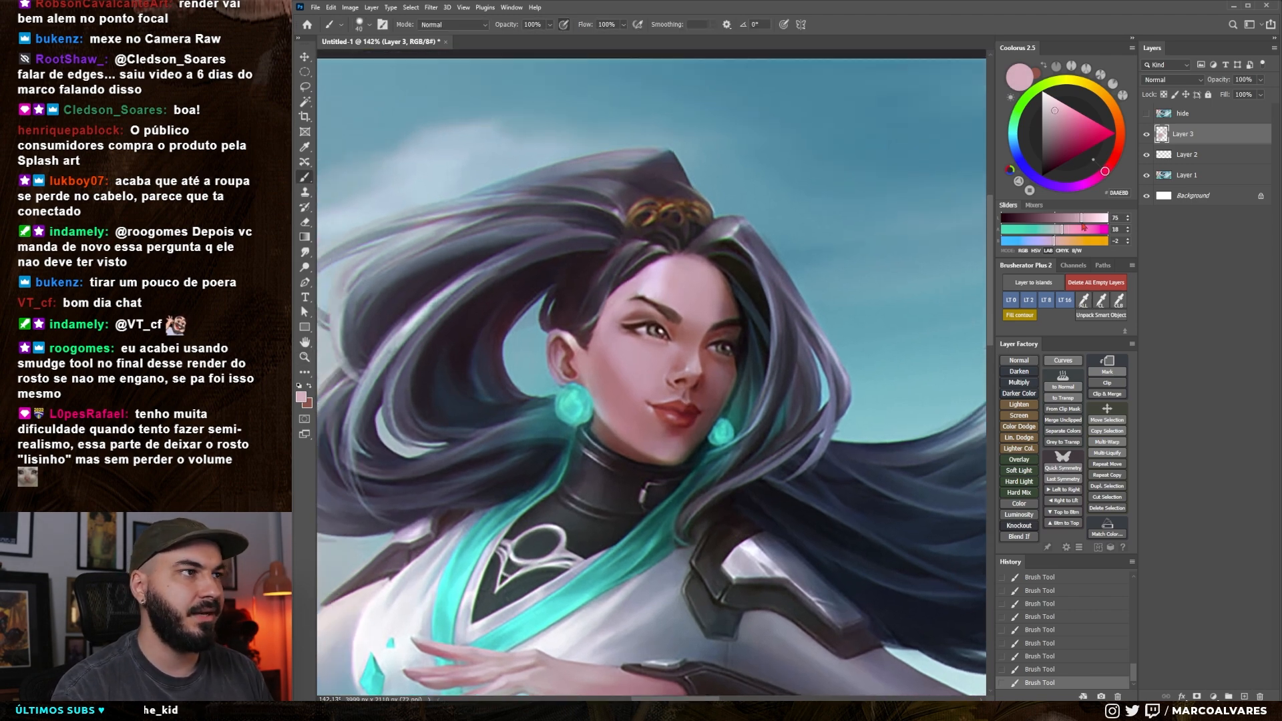
Sample the shaded pink of the near cheek and darken it to a muted rose with lightness 48
{"action": "left_click", "coordinate": [612, 392], "text": "alt"}
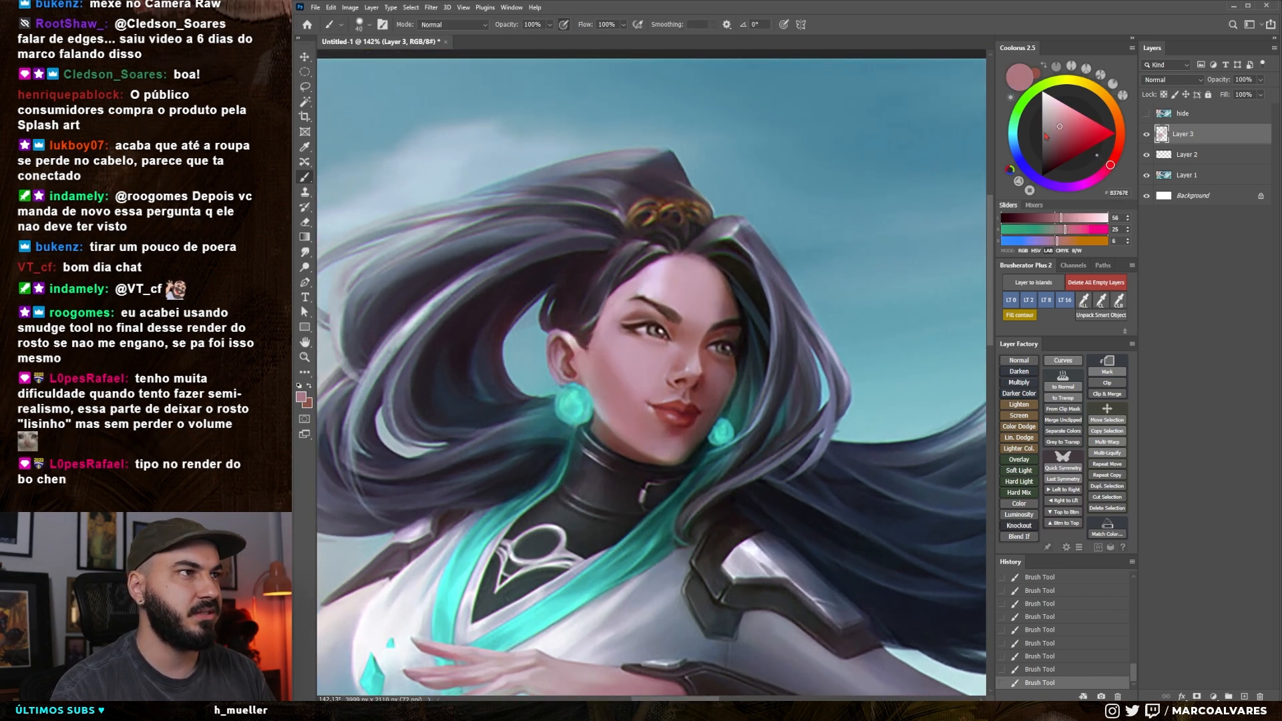
{"action": "left_click_drag", "start_coordinate": [1058, 131], "coordinate": [1055, 135]}
{"action": "left_click_drag", "start_coordinate": [853, 304], "coordinate": [855, 294]}
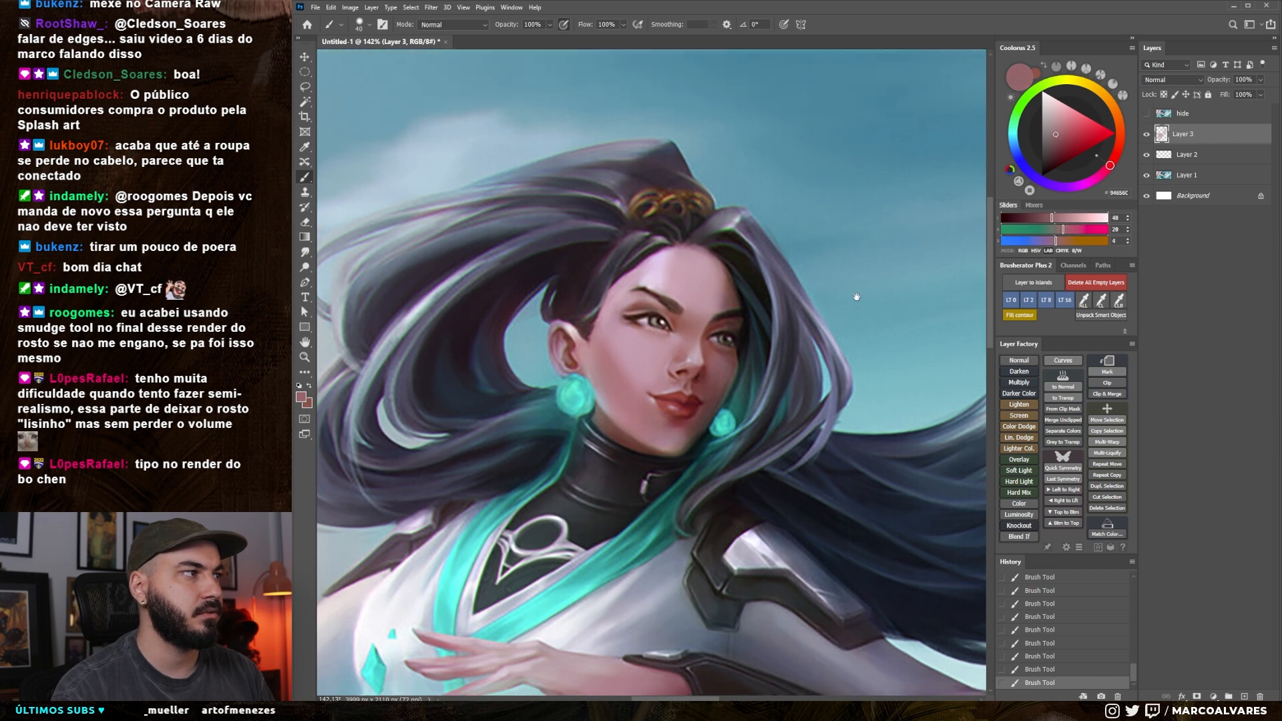
Try shading the near side of the face beside the ear with the muted rose, and undo the strokes
{"action": "key", "text": "bracketright"}
{"action": "key", "text": "bracketleft"}
{"action": "key", "text": "ctrl+z"}
{"action": "left_click_drag", "start_coordinate": [636, 395], "coordinate": [626, 400]}
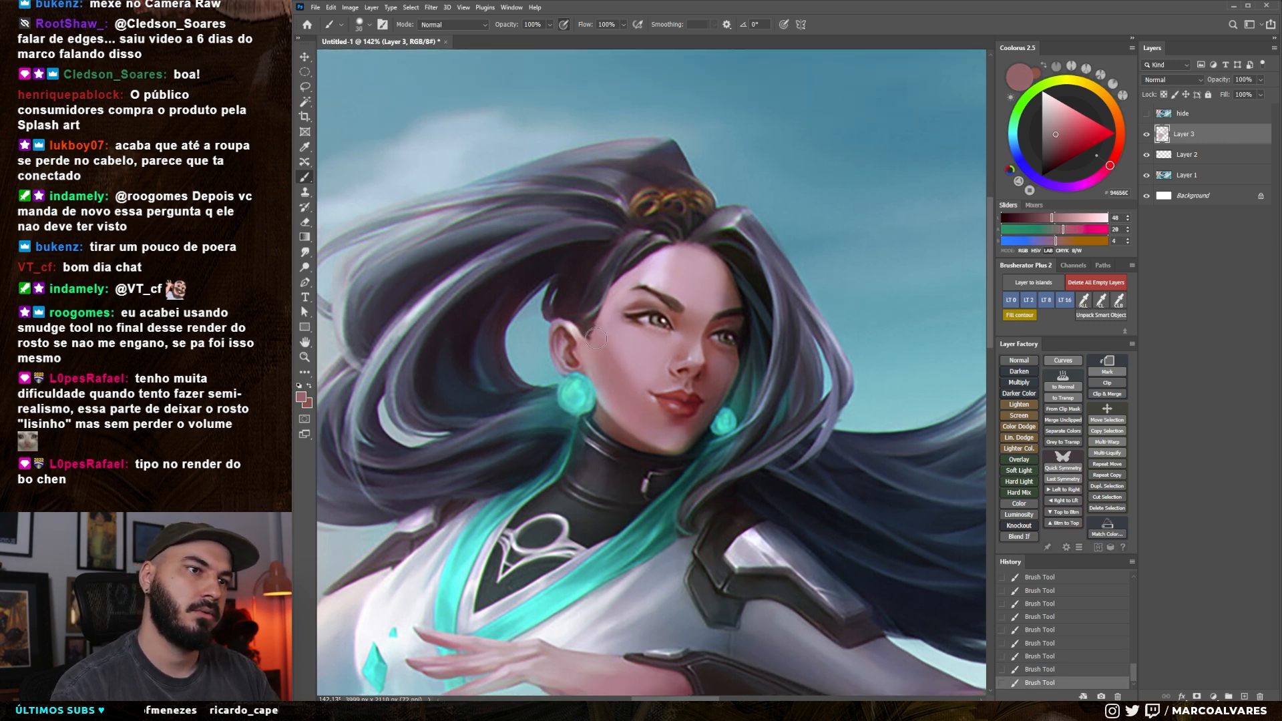
{"action": "key", "text": "bracketright"}
{"action": "key", "text": "ctrl+z"}
{"action": "key", "text": "ctrl+z"}
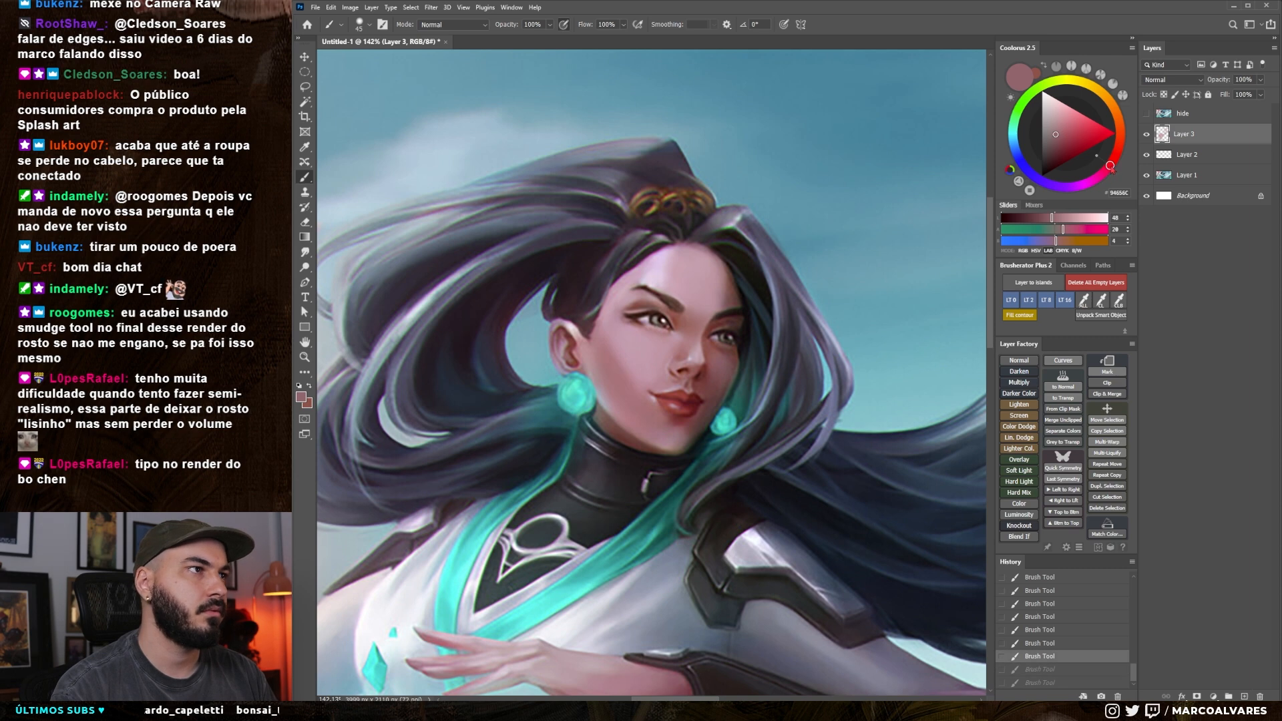
Shift the rose slightly towards red and shade from the ear along the jaw to the chin with a smaller brush
{"action": "left_click_drag", "start_coordinate": [1052, 141], "coordinate": [1053, 138]}
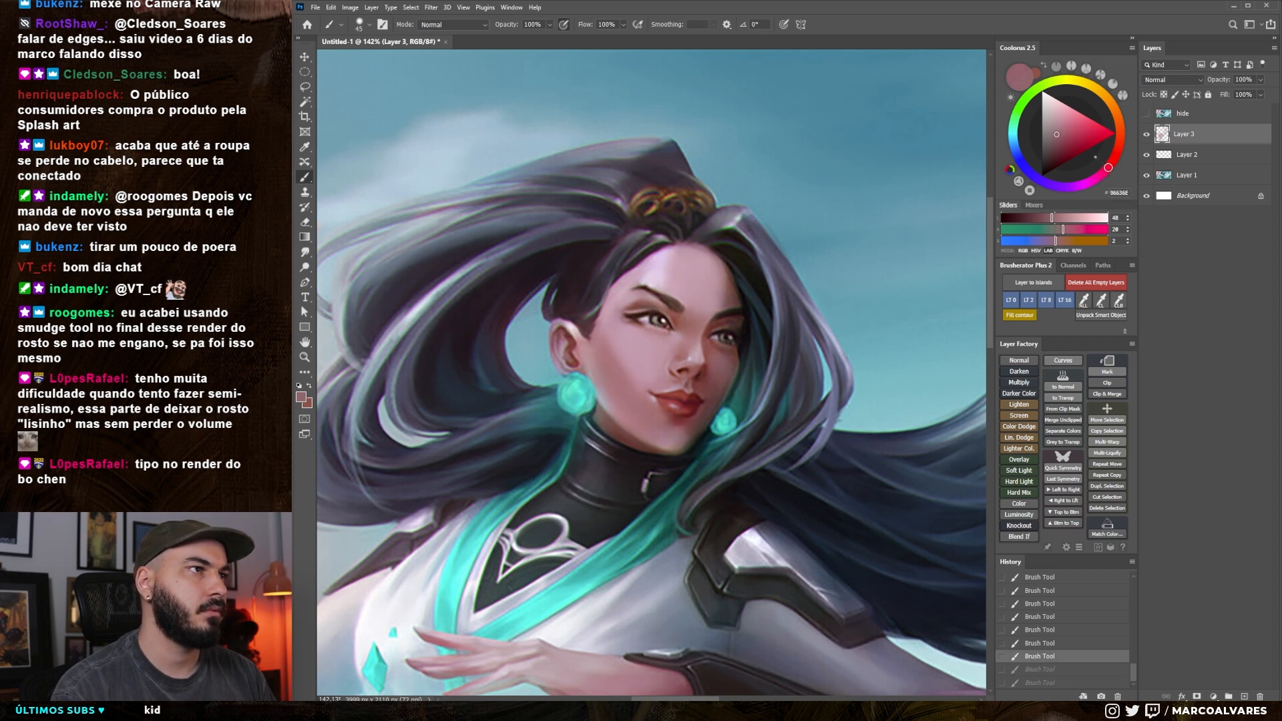
{"action": "mouse_move", "coordinate": [602, 328]}
{"action": "left_mouse_down"}
{"action": "mouse_move", "coordinate": [617, 368]}
{"action": "mouse_move", "coordinate": [660, 452]}
{"action": "left_mouse_up"}
{"action": "key", "text": "ctrl+z"}
{"action": "key", "text": "bracketleft"}
{"action": "key", "text": "bracketleft"}
{"action": "left_click_drag", "start_coordinate": [596, 334], "coordinate": [645, 439]}
{"action": "left_click_drag", "start_coordinate": [603, 395], "coordinate": [650, 441]}
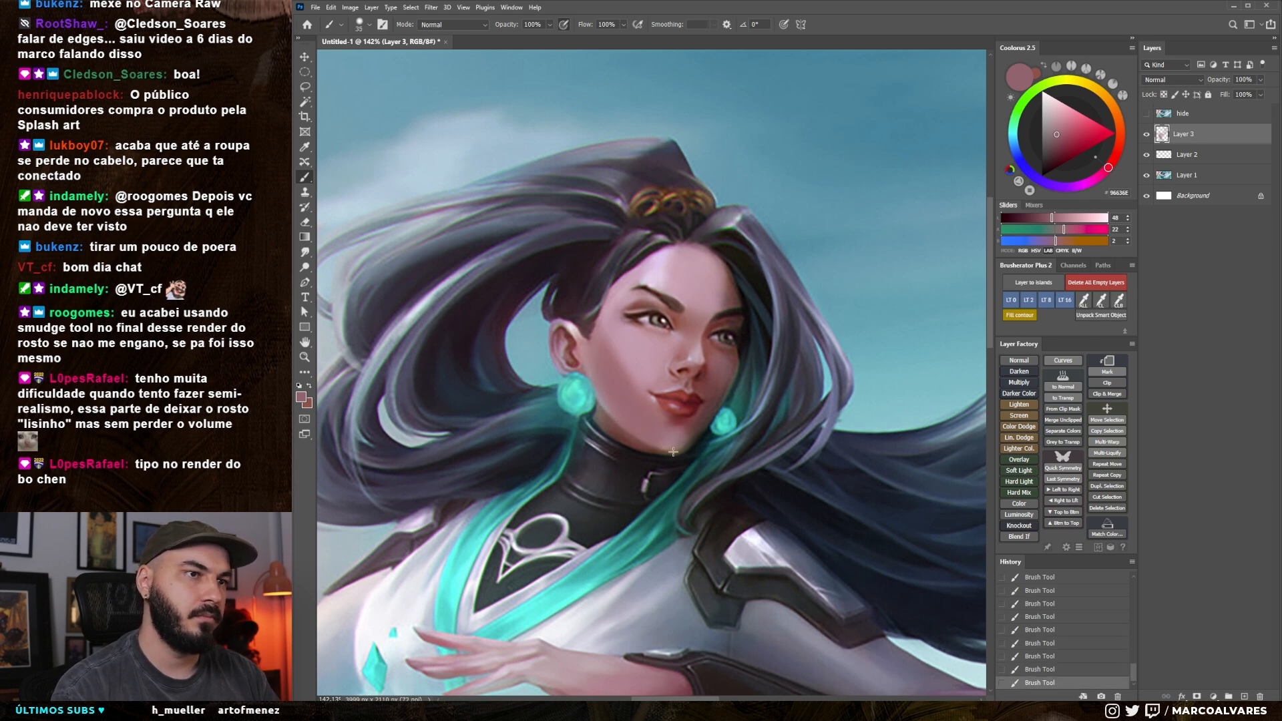
Sample a lighter pink from the cheekbone and blend the new cheek shading with a soft brush
{"action": "key", "text": "x"}
{"action": "left_click", "coordinate": [614, 328], "text": "alt"}
{"action": "left_click", "coordinate": [652, 337], "text": "alt"}
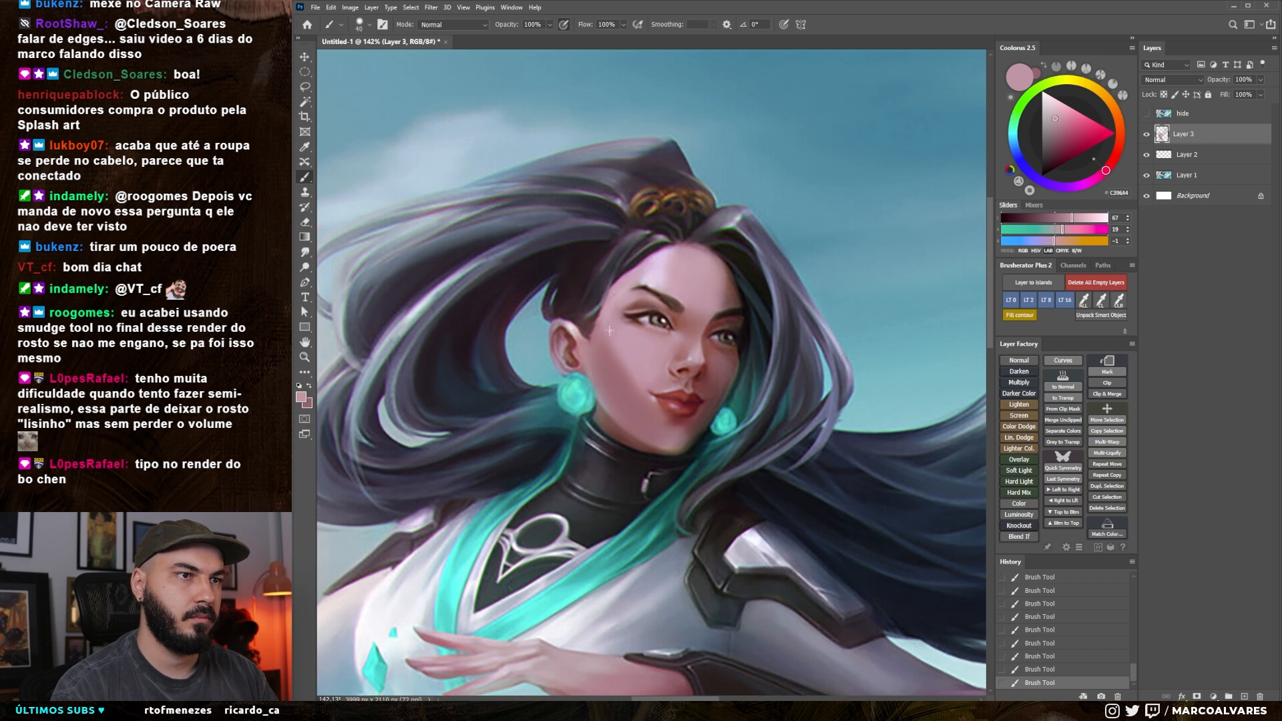
{"action": "left_click_drag", "start_coordinate": [781, 327], "coordinate": [784, 315]}
{"action": "key", "text": "bracketleft"}
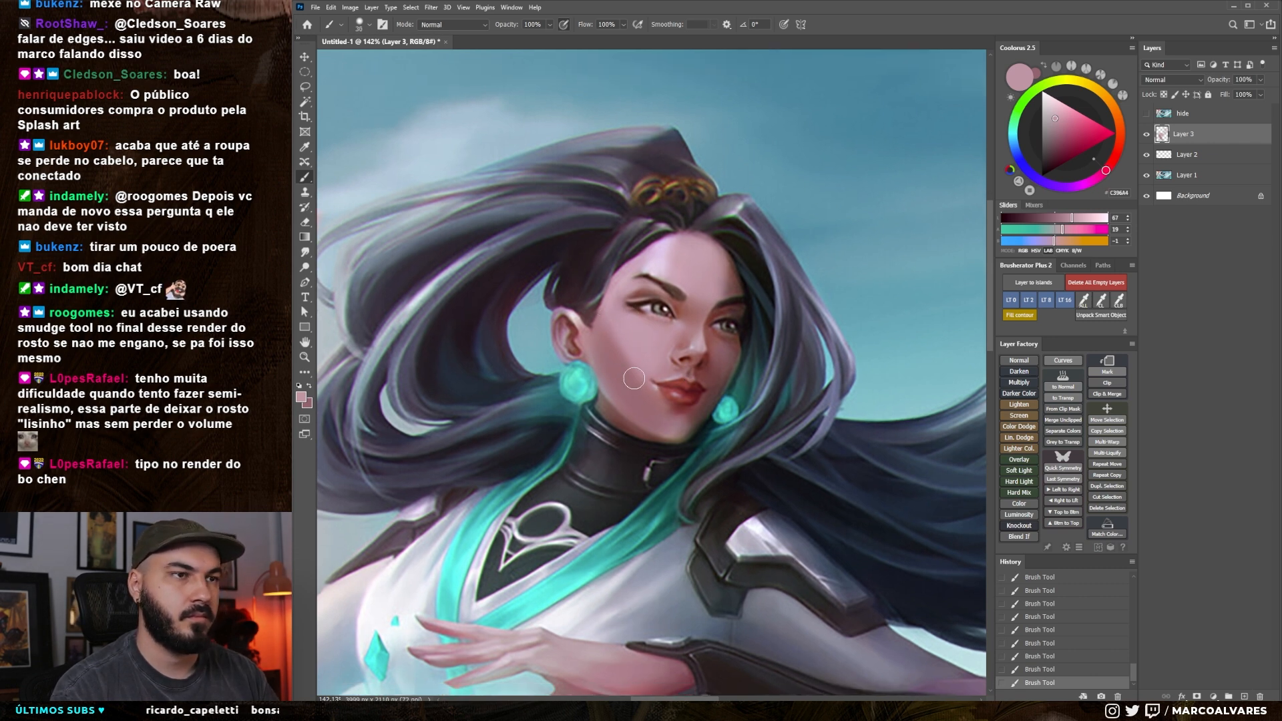
{"action": "key", "text": "bracketleft"}
{"action": "key", "text": "bracketleft"}
{"action": "key", "text": "bracketright"}
{"action": "key", "text": "bracketright"}
Sample a mid rose from the jaw and soften the lower edge of the chin
{"action": "left_click", "coordinate": [644, 415], "text": "alt"}
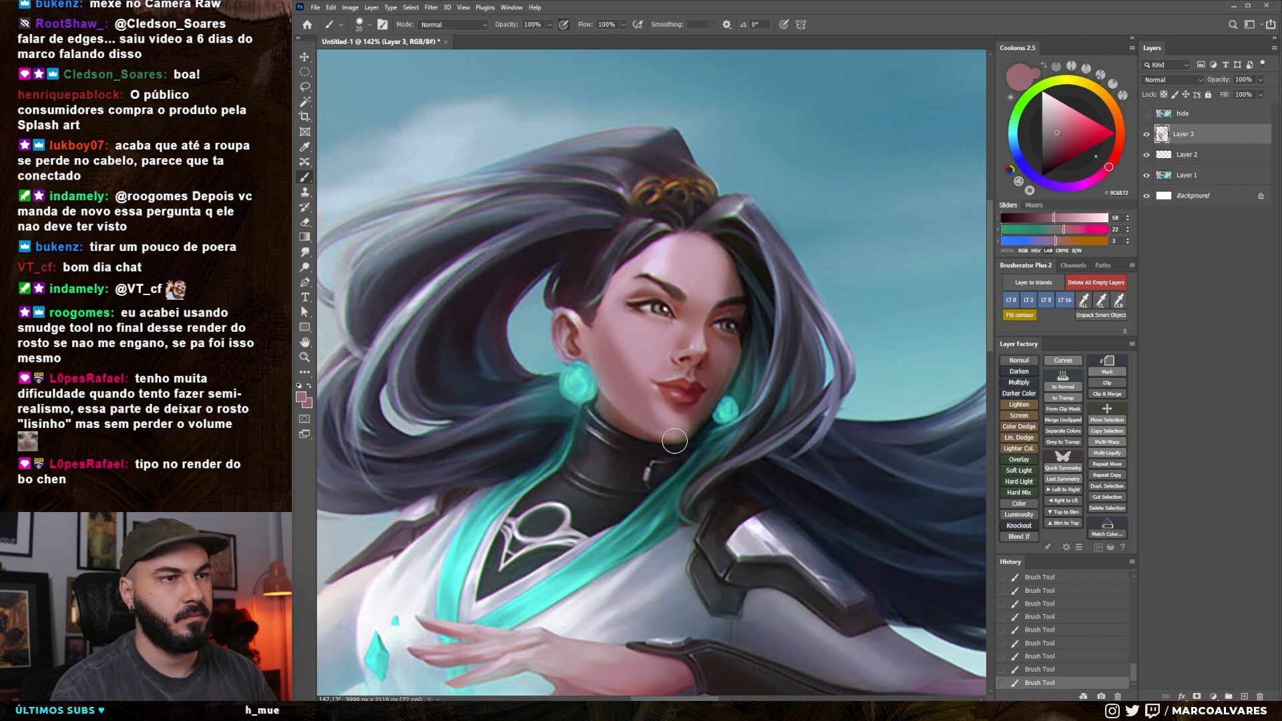
{"action": "right_click", "coordinate": [689, 404]}
{"action": "key", "text": "Escape"}
{"action": "left_click", "coordinate": [675, 432], "text": "alt"}
{"action": "key", "text": "bracketleft"}
{"action": "key", "text": "bracketleft"}
Sample dark reddish tones and shade the far side of the chin and cheek, undoing the unwanted strokes
{"action": "left_click", "coordinate": [712, 400], "text": "alt"}
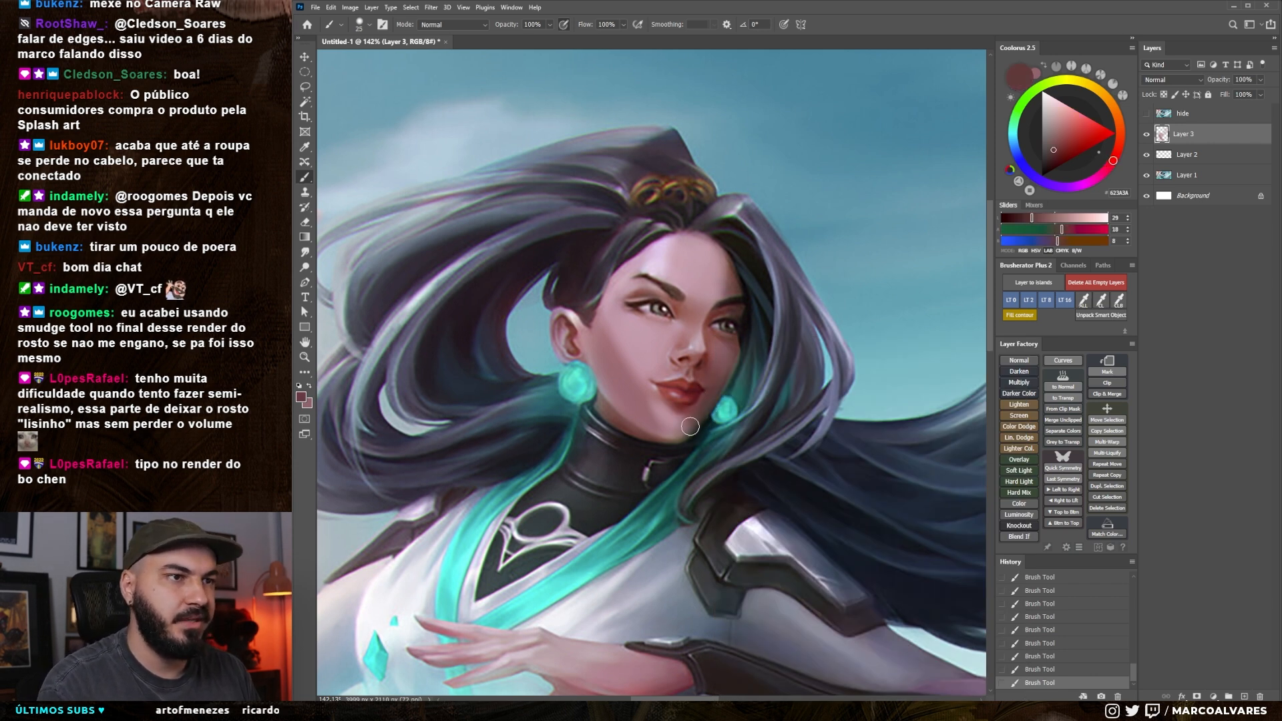
{"action": "key", "text": "ctrl+z"}
{"action": "mouse_move", "coordinate": [674, 414]}
{"action": "left_mouse_down"}
{"action": "mouse_move", "coordinate": [667, 406]}
{"action": "mouse_move", "coordinate": [689, 412]}
{"action": "left_mouse_up"}
{"action": "key", "text": "ctrl+z"}
{"action": "left_click", "coordinate": [695, 411], "text": "alt"}
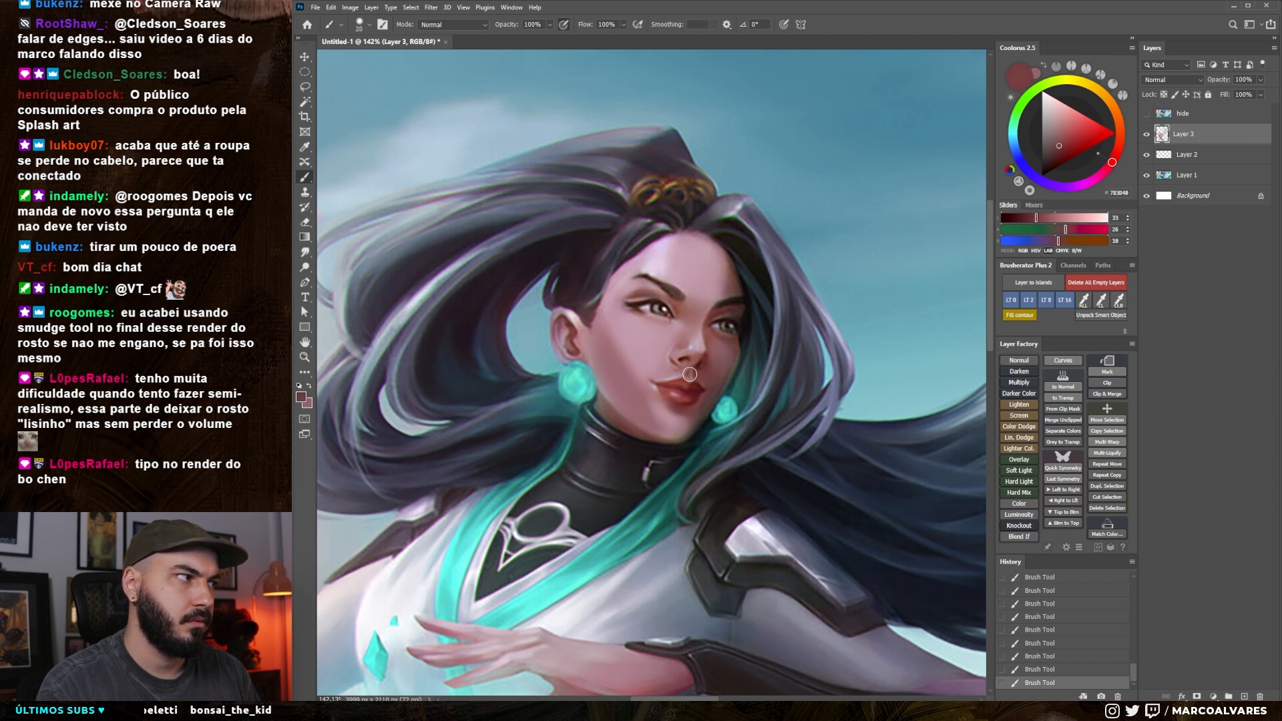
{"action": "mouse_move", "coordinate": [729, 332]}
{"action": "left_mouse_down"}
{"action": "mouse_move", "coordinate": [711, 337]}
{"action": "mouse_move", "coordinate": [696, 394]}
{"action": "left_mouse_up"}
Try blending rose and brownish skin tones around the nose bridge and far eye, and undo the last two strokes
{"action": "left_click", "coordinate": [614, 400], "text": "alt"}
{"action": "key", "text": "]"}
{"action": "key", "text": "["}
{"action": "key", "text": "["}
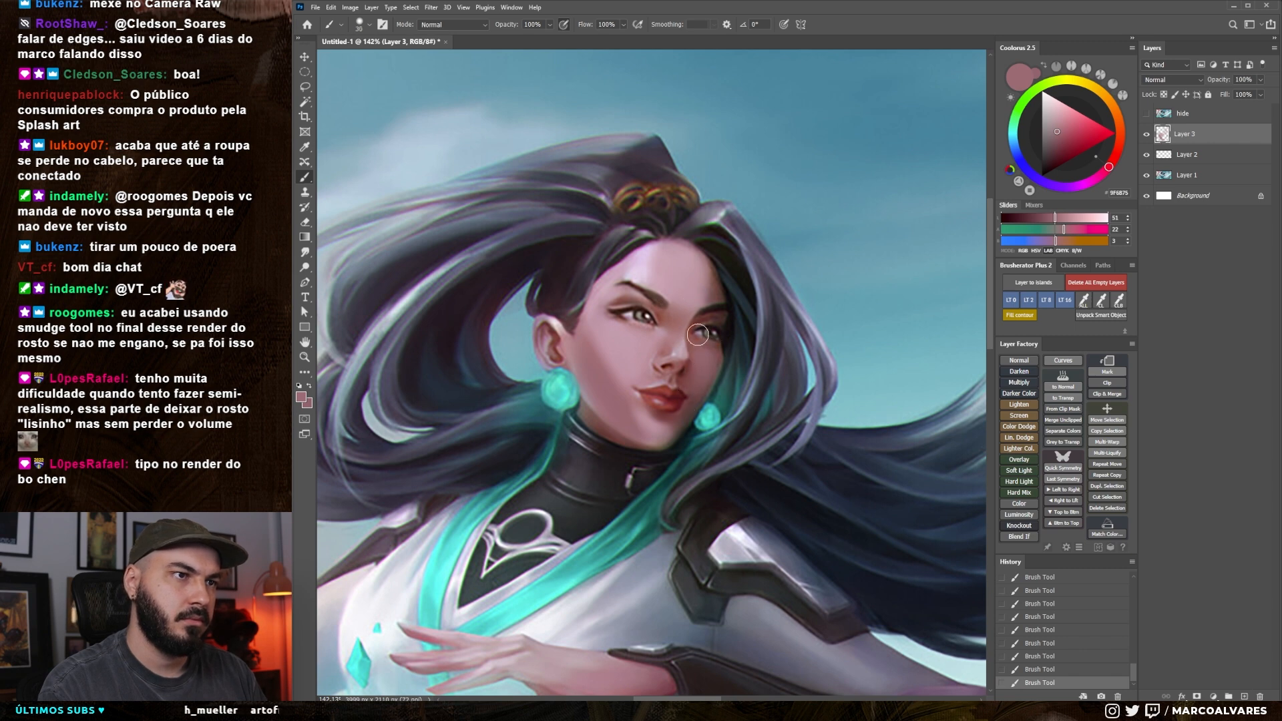
{"action": "key", "text": "["}
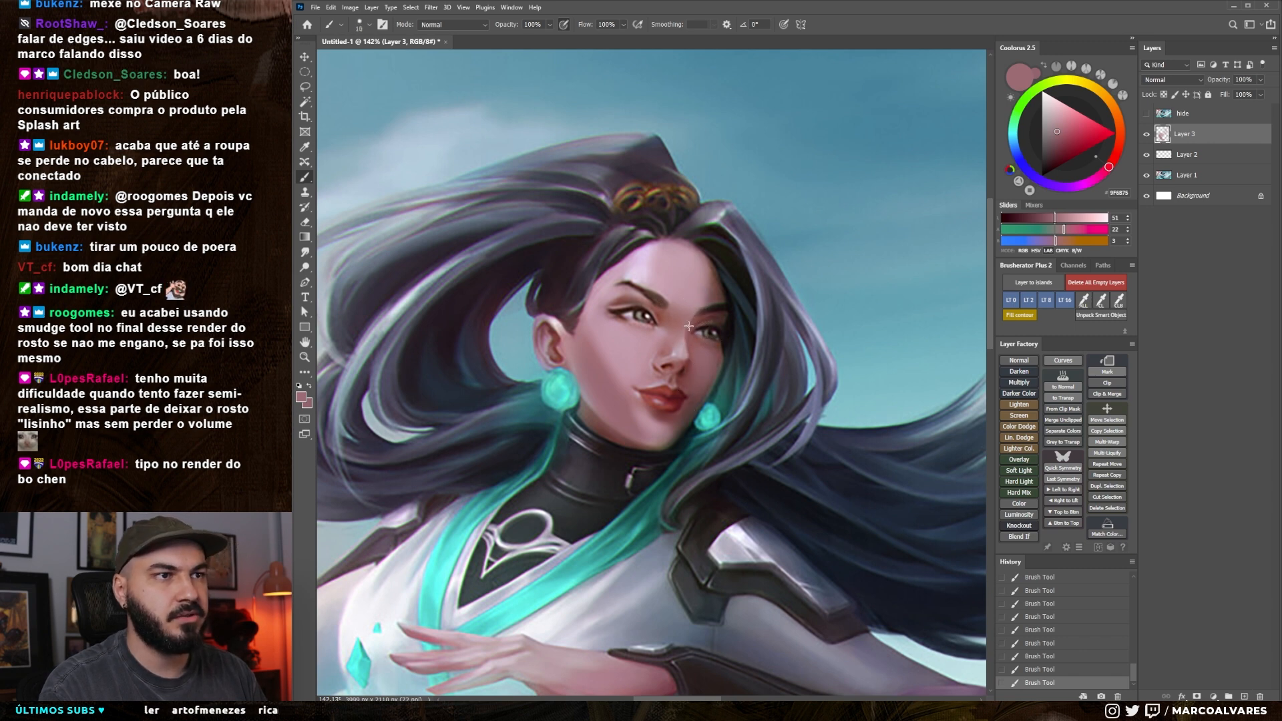
{"action": "left_click", "coordinate": [697, 316], "text": "alt"}
{"action": "key", "text": "]"}
{"action": "key", "text": "]"}
{"action": "key", "text": "]"}
{"action": "key", "text": "]"}
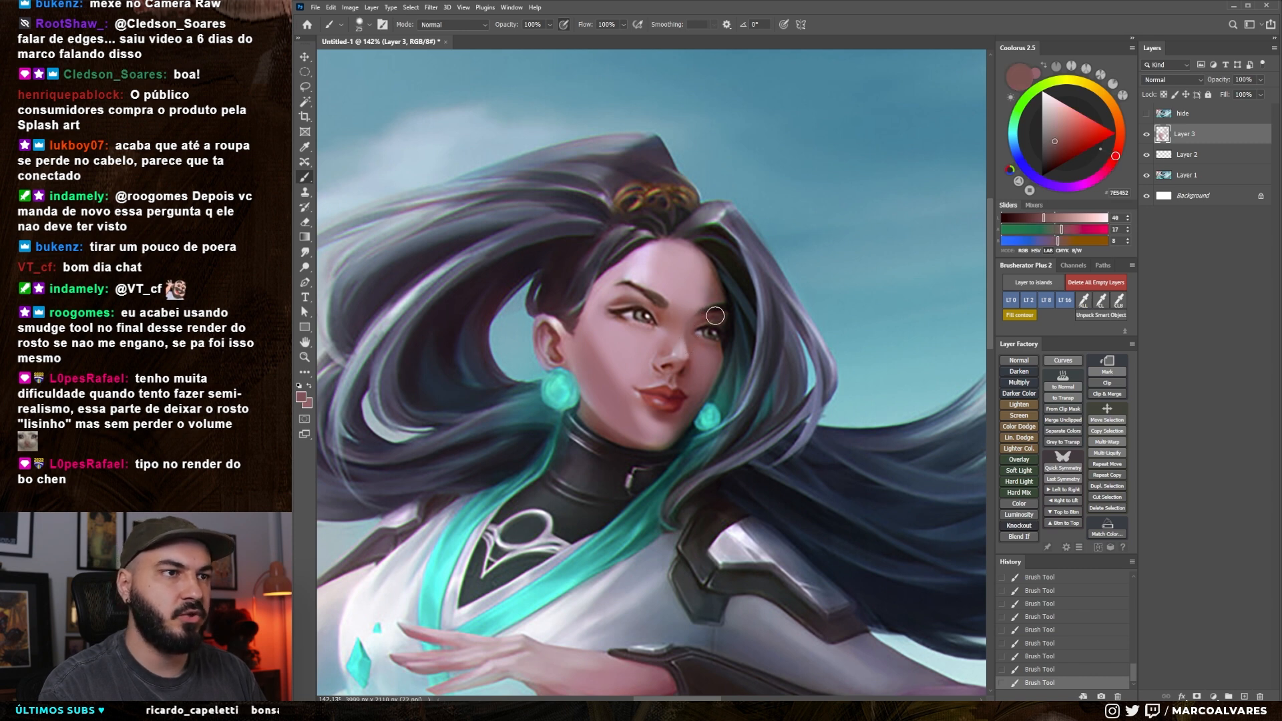
{"action": "key", "text": "ctrl+z"}
{"action": "key", "text": "ctrl+z"}
Sample a dark reddish brown near the far eye and deepen the shadow beside the nose bridge
{"action": "left_click", "coordinate": [705, 321], "text": "alt"}
{"action": "key", "text": "["}
{"action": "left_click_drag", "start_coordinate": [703, 321], "coordinate": [695, 325]}
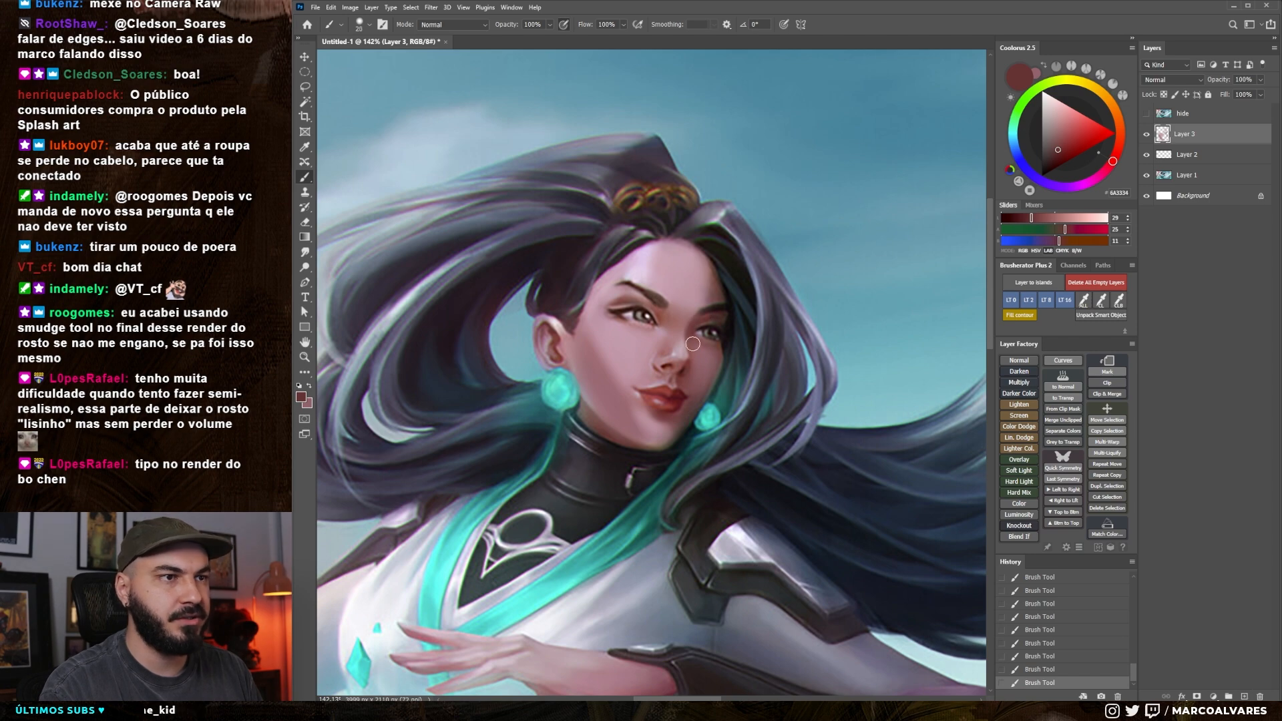
{"action": "key", "text": "]"}
{"action": "key", "text": "]"}
{"action": "mouse_move", "coordinate": [721, 353]}
{"action": "left_mouse_down"}
{"action": "mouse_move", "coordinate": [547, 334]}
{"action": "mouse_move", "coordinate": [588, 302]}
{"action": "left_mouse_up"}
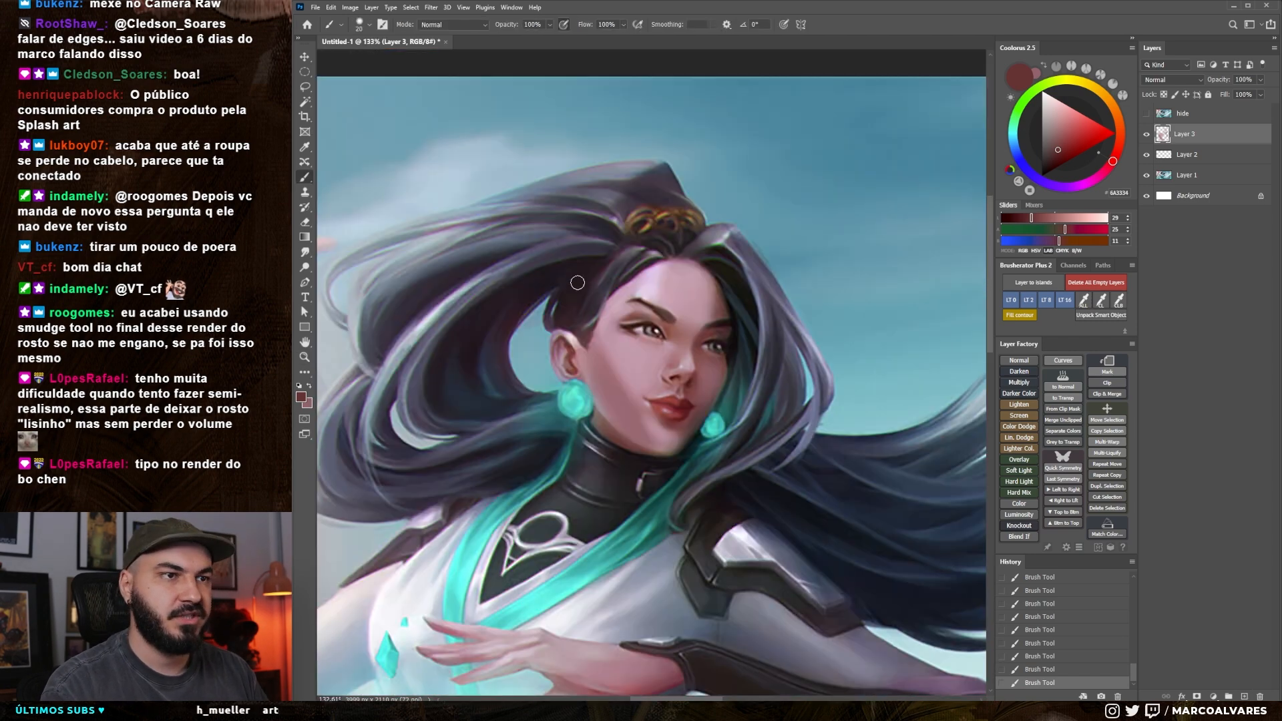
Pick a more saturated reddish brown, warm the near cheek with a larger soft brush, and blend it with sampled rose
{"action": "left_click", "coordinate": [678, 341], "text": "alt"}
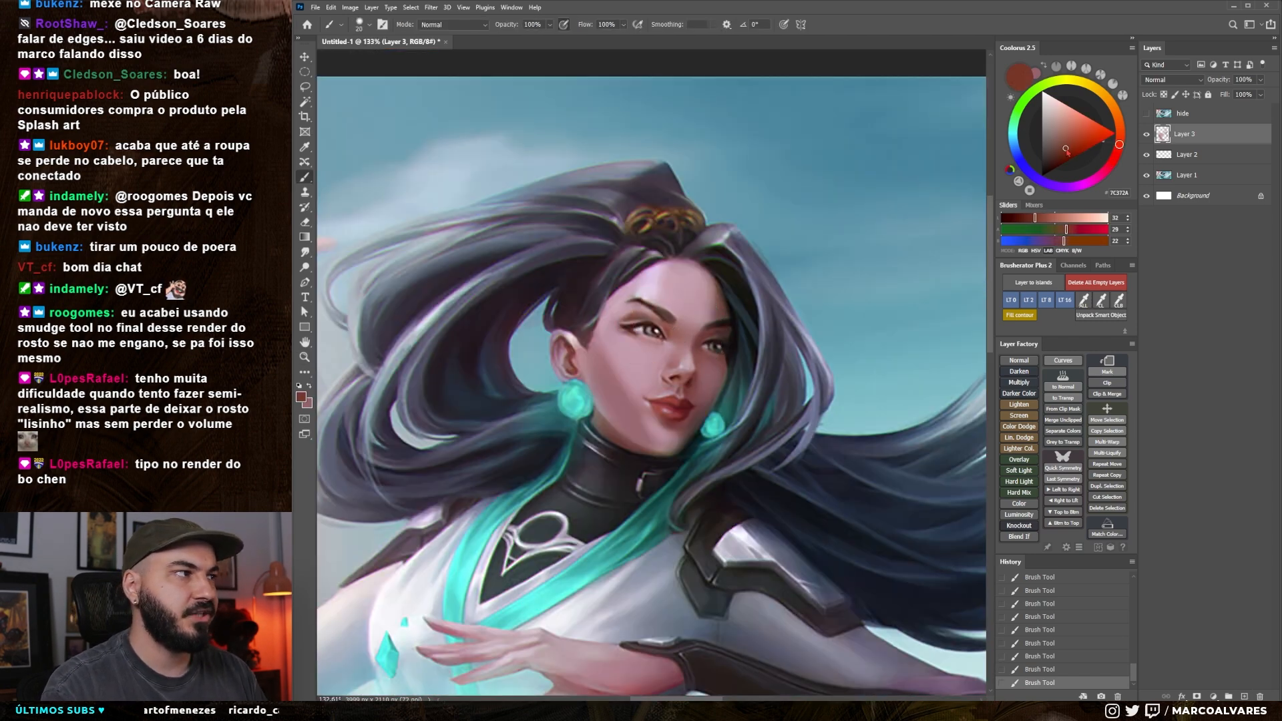
{"action": "key", "text": "bracketright"}
{"action": "key", "text": "ctrl+z"}
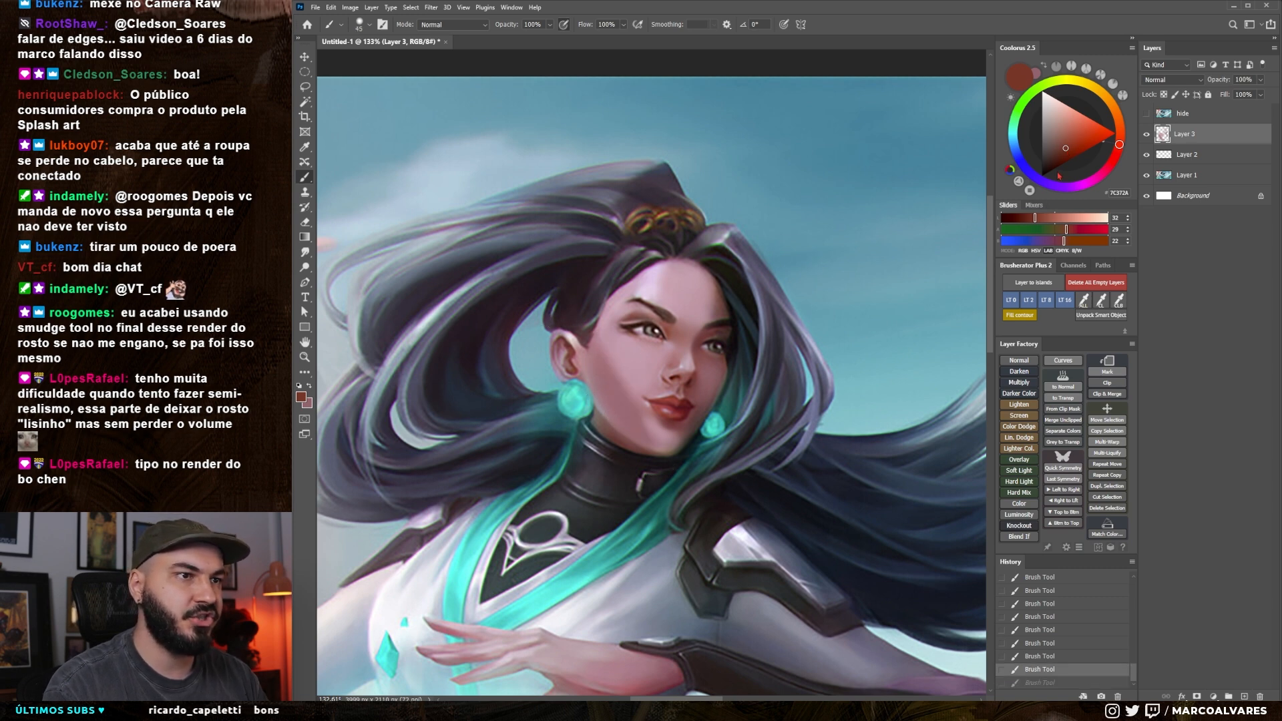
{"action": "left_click", "coordinate": [1073, 147]}
{"action": "key", "text": "bracketright"}
{"action": "left_click_drag", "start_coordinate": [611, 350], "coordinate": [636, 412]}
{"action": "key", "text": "x"}
{"action": "left_click", "coordinate": [615, 401], "text": "alt"}
{"action": "left_click", "coordinate": [628, 424], "text": "alt"}
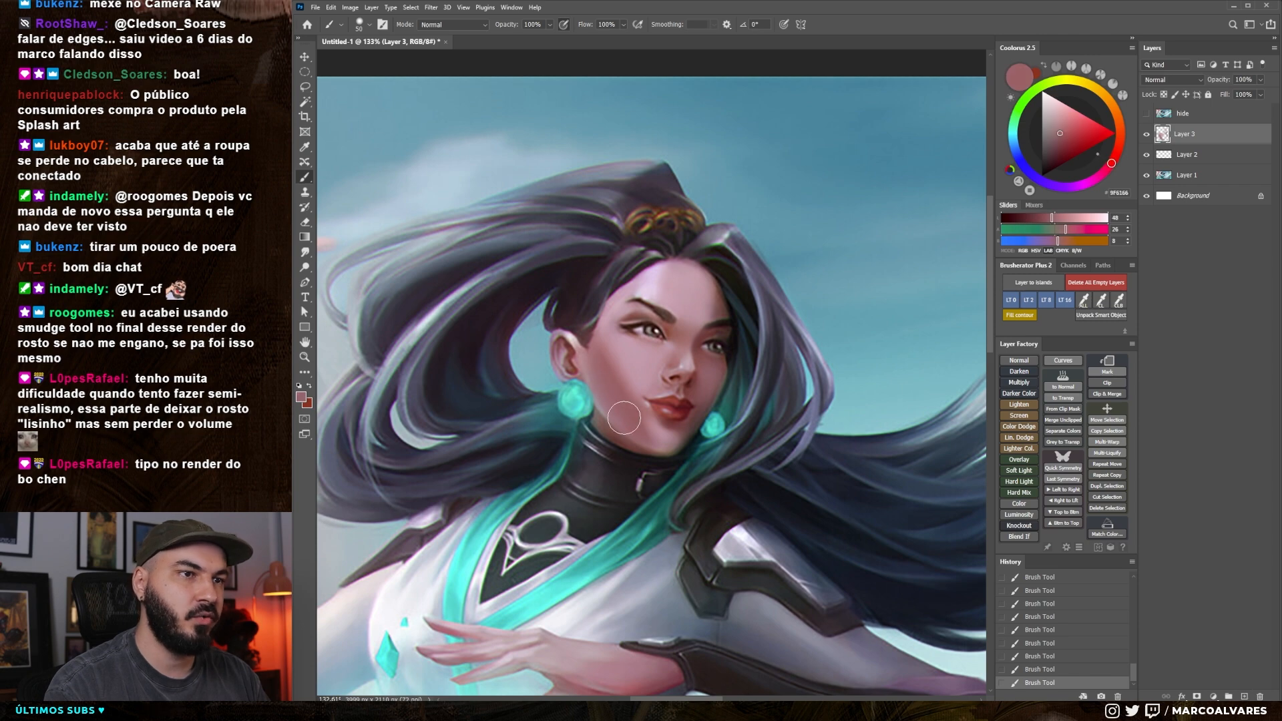
Enlarge the soft brush and blend a salmon pink into the lower cheek and jaw
{"action": "key", "text": "bracketright"}
{"action": "key", "text": "bracketright"}
{"action": "key", "text": "bracketright"}
{"action": "mouse_move", "coordinate": [642, 504]}
{"action": "left_mouse_down"}
{"action": "mouse_move", "coordinate": [561, 505]}
{"action": "mouse_move", "coordinate": [604, 498]}
{"action": "left_mouse_up"}
{"action": "key", "text": "bracketright"}
{"action": "key", "text": "bracketright"}
{"action": "key", "text": "bracketright"}
{"action": "left_click", "coordinate": [631, 419], "text": "alt"}
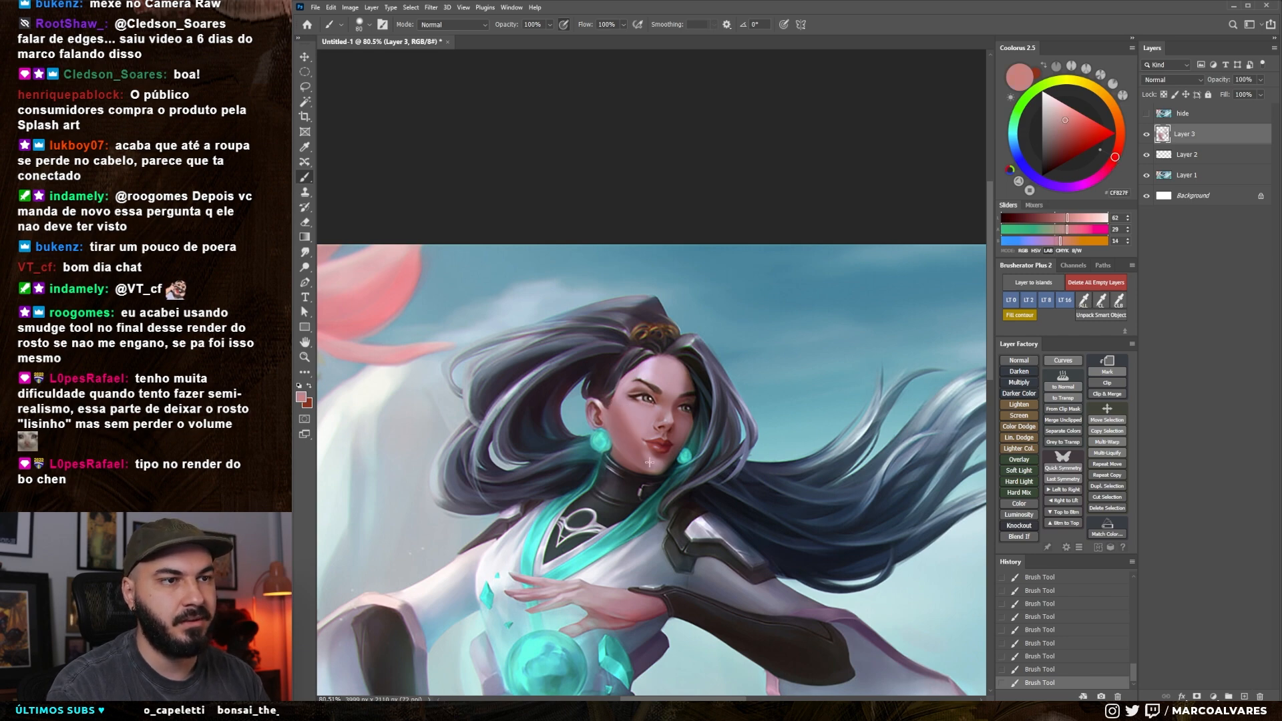
Reduce the brush, sample a pale pink, and paint a soft stroke along the temple hairline, undoing it
{"action": "key", "text": "bracketleft"}
{"action": "key", "text": "bracketleft"}
{"action": "key", "text": "bracketleft"}
{"action": "key", "text": "bracketleft"}
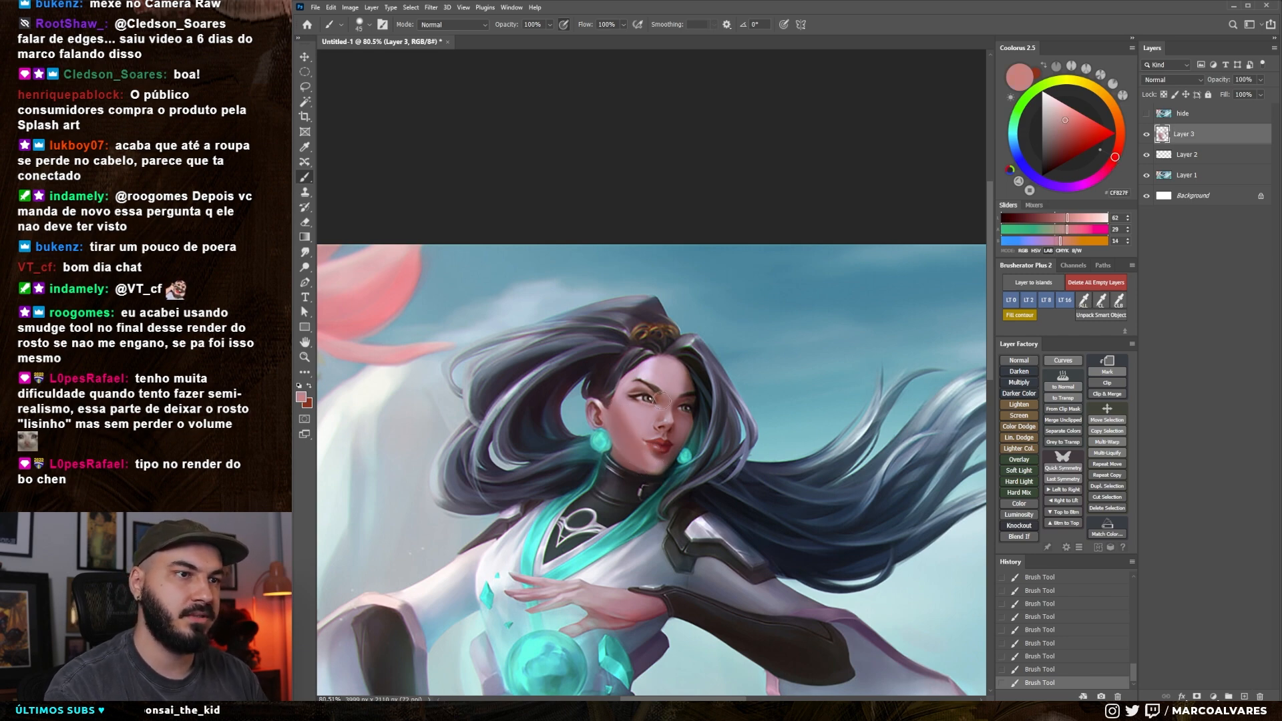
{"action": "key", "text": "bracketleft"}
{"action": "scroll", "coordinate": [666, 483], "scroll_direction": "up", "scroll_amount": 5}
{"action": "key", "text": "bracketleft"}
{"action": "left_click", "coordinate": [639, 304], "text": "alt"}
{"action": "left_click_drag", "start_coordinate": [637, 307], "coordinate": [642, 286]}
{"action": "key", "text": "ctrl+z"}
{"action": "key", "text": "bracketright"}
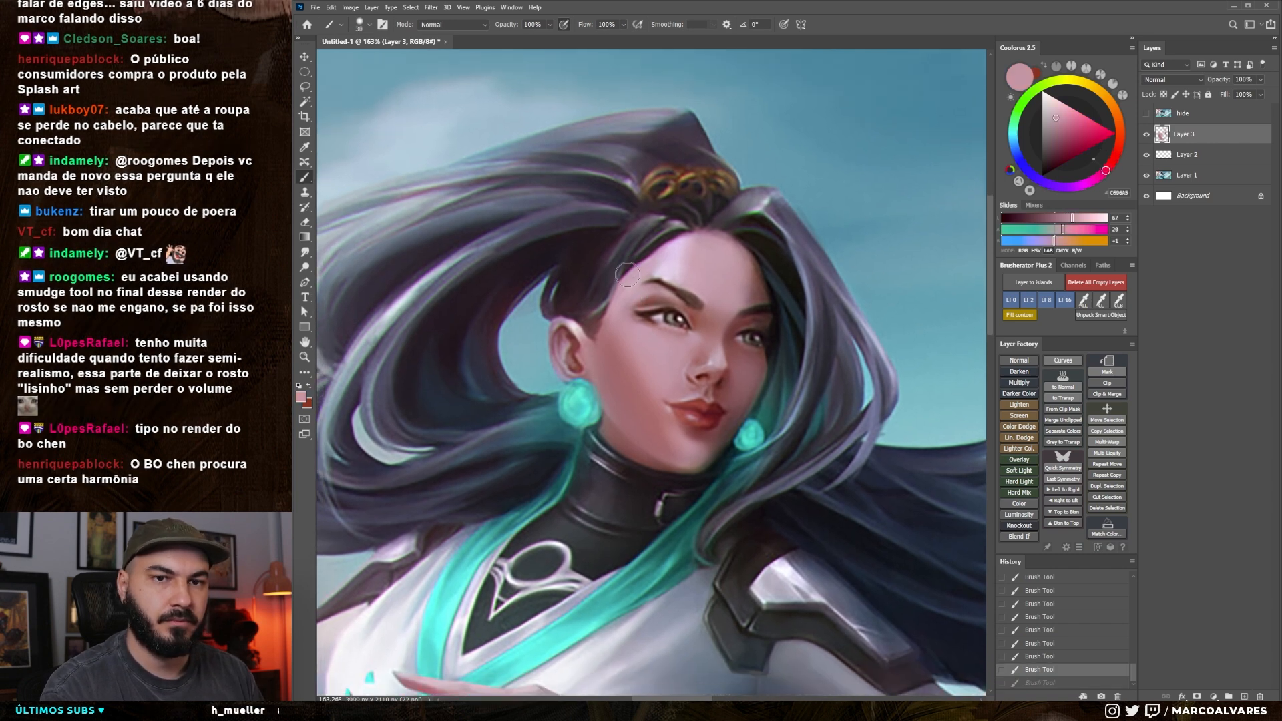
Sample a pale pink from the cheek, restore the undone temple stroke, and make the brush smaller
{"action": "left_click", "coordinate": [651, 347], "text": "alt"}
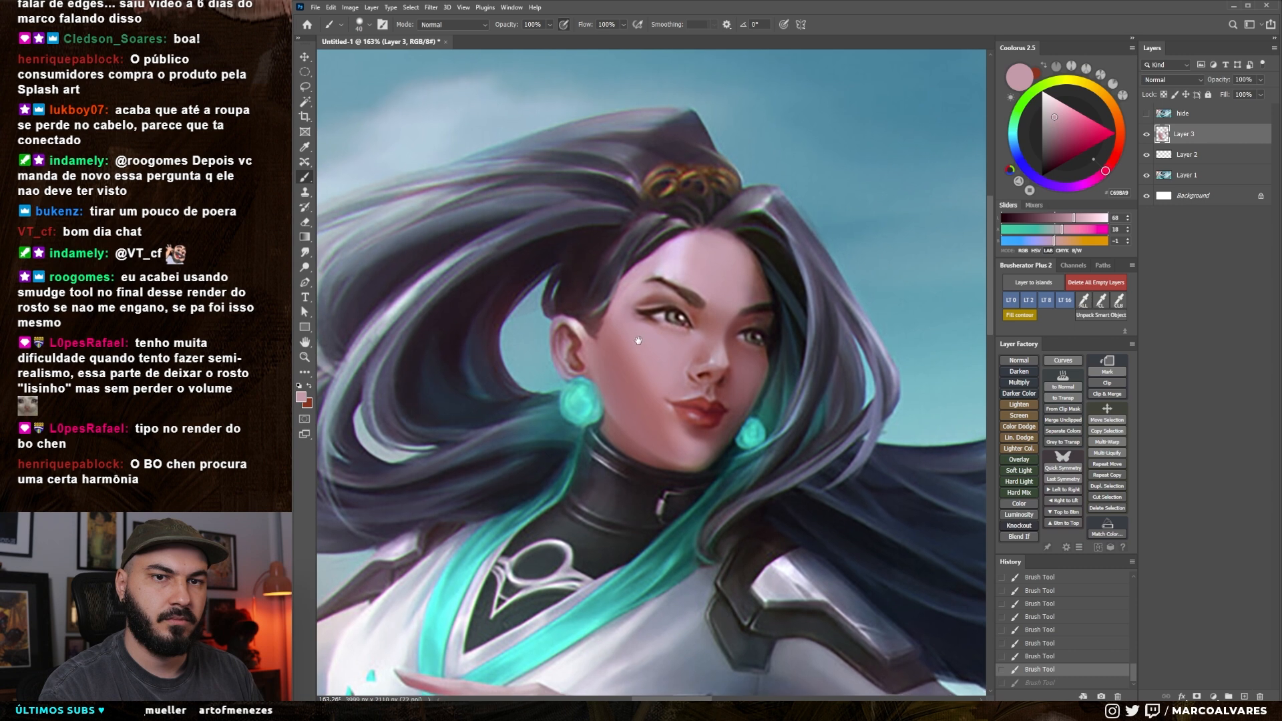
{"action": "left_click_drag", "start_coordinate": [624, 295], "coordinate": [626, 303]}
{"action": "key", "text": "bracketleft"}
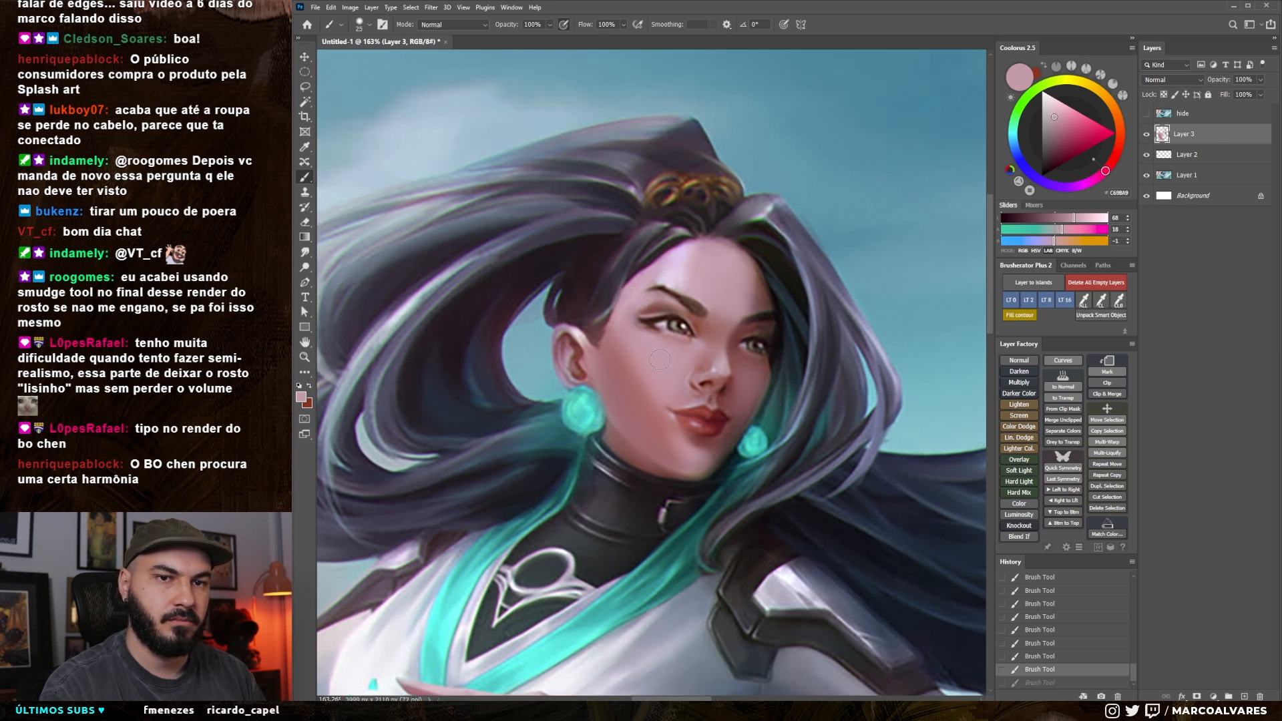
{"action": "key", "text": "ctrl+shift+z"}
{"action": "key", "text": "bracketleft"}
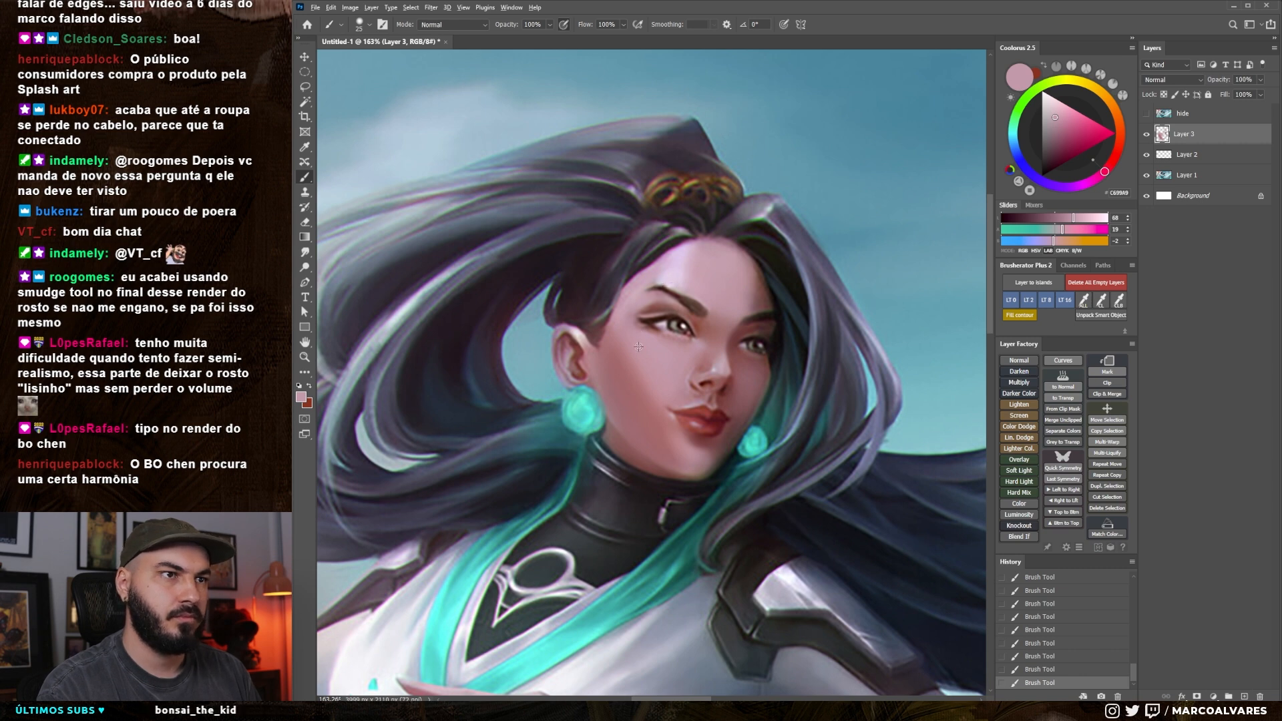
Vary the soft brush size and blend sampled rose and muted red tones into the near cheek and forehead
{"action": "key", "text": "bracketright"}
{"action": "key", "text": "bracketright"}
{"action": "key", "text": "bracketright"}
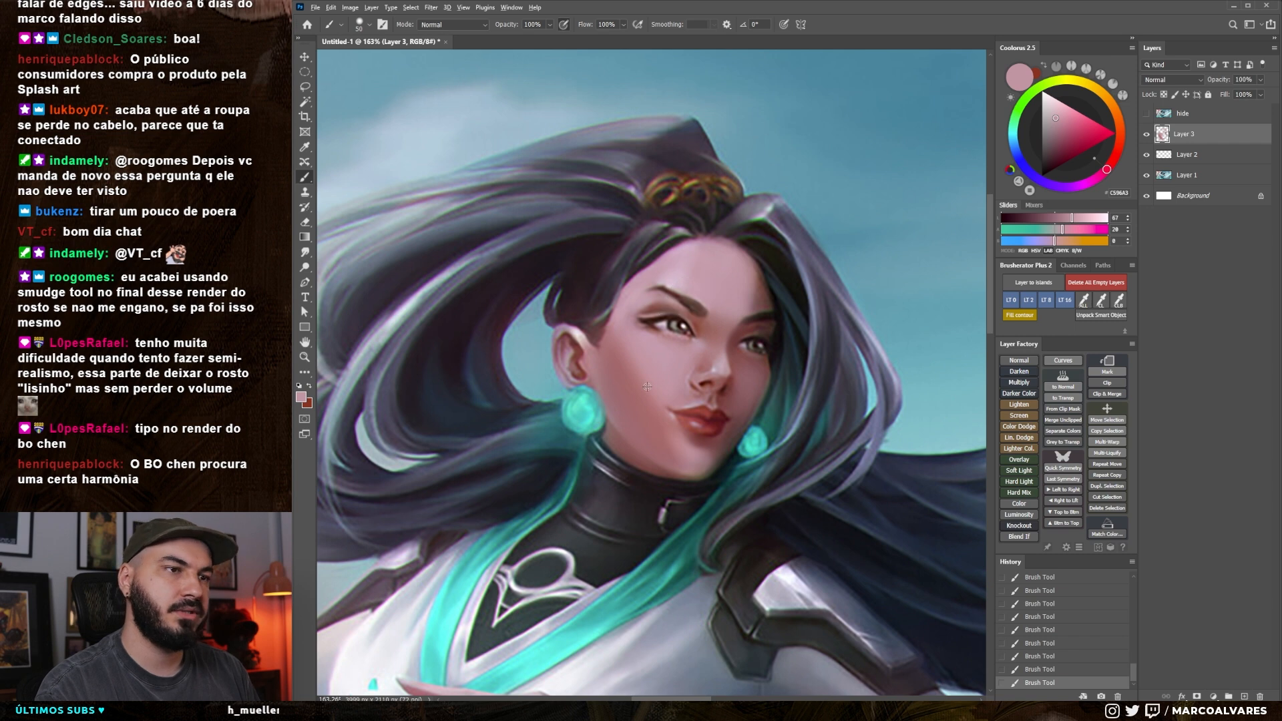
{"action": "left_click", "coordinate": [625, 408], "text": "alt"}
{"action": "key", "text": "bracketleft"}
{"action": "key", "text": "bracketleft"}
{"action": "key", "text": "bracketleft"}
{"action": "key", "text": "bracketleft"}
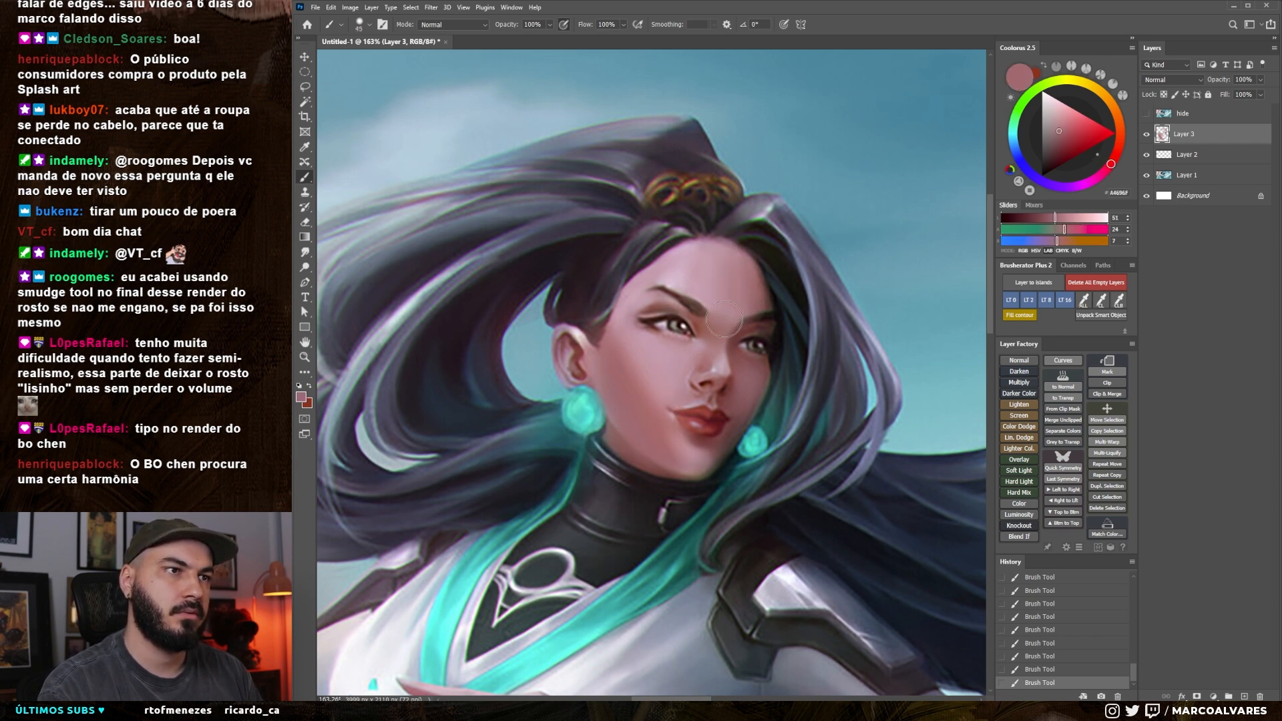
{"action": "left_click", "coordinate": [715, 285], "text": "alt"}
{"action": "left_click", "coordinate": [716, 343], "text": "alt"}
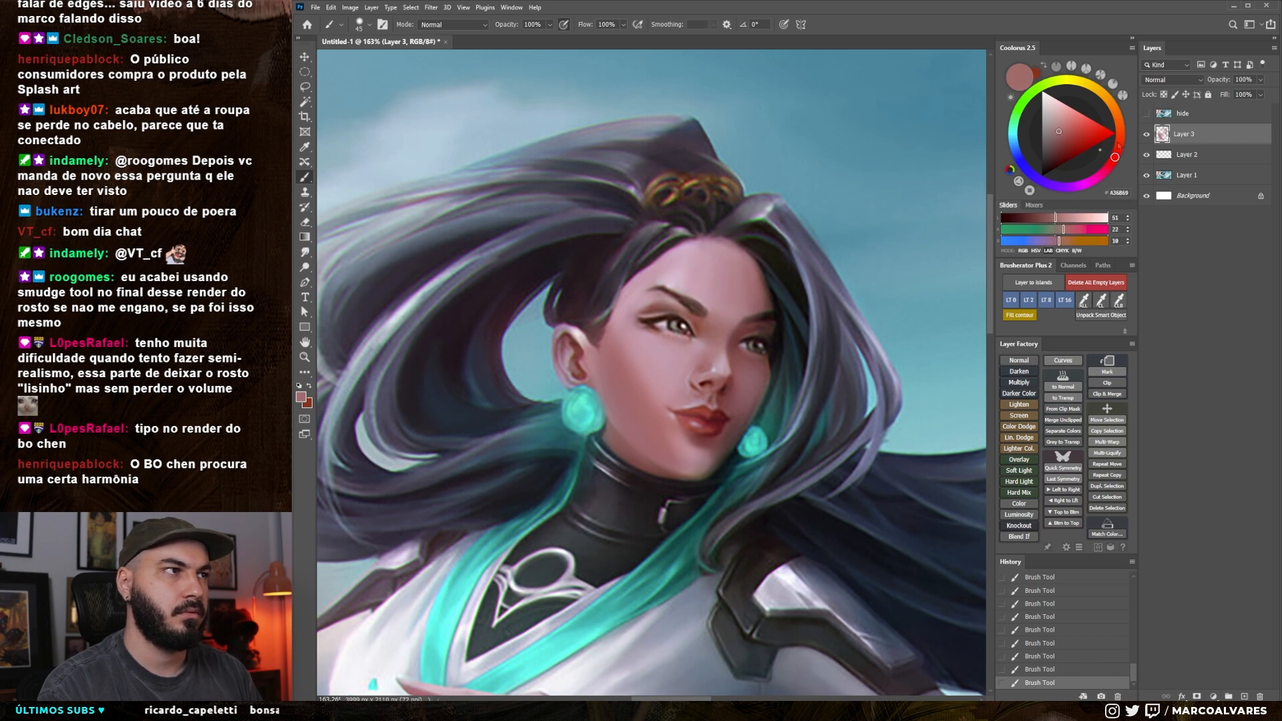
Toggle the visibility of Layer 3 repeatedly to compare the repainted face with the original rendering
{"action": "left_click", "coordinate": [1146, 136]}
{"action": "left_click", "coordinate": [1147, 136]}
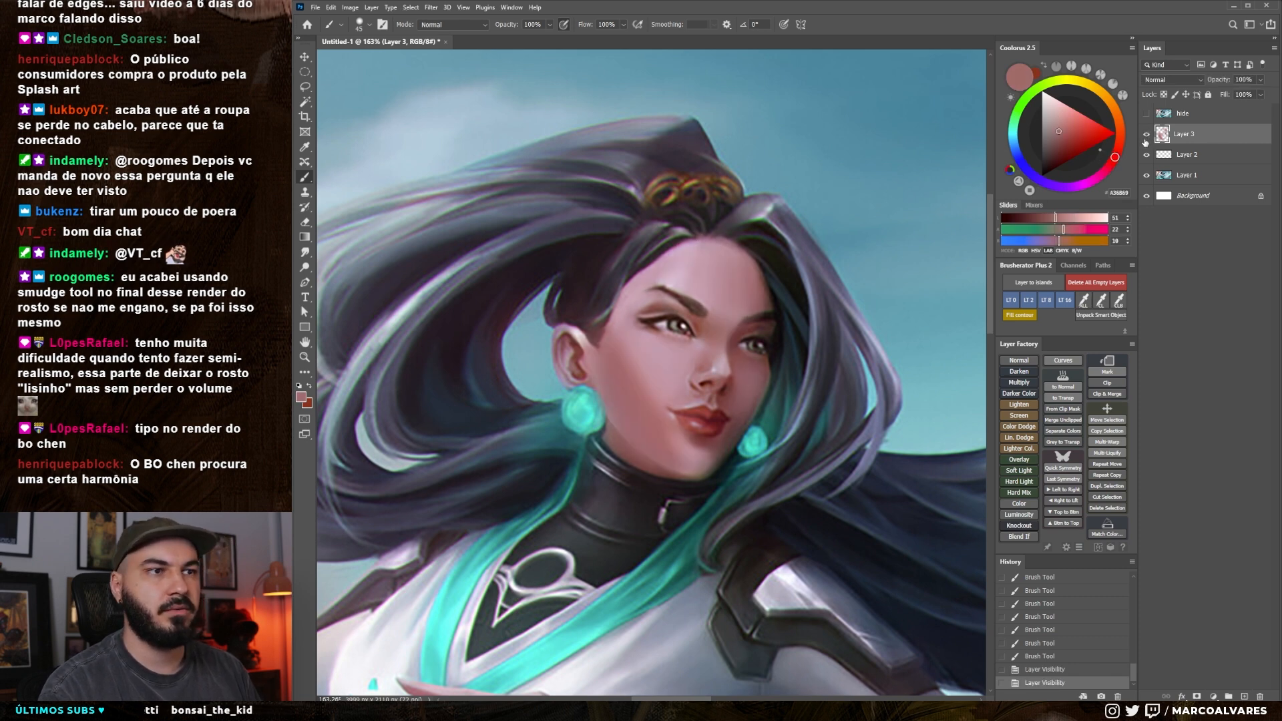
{"action": "left_click", "coordinate": [1147, 137]}
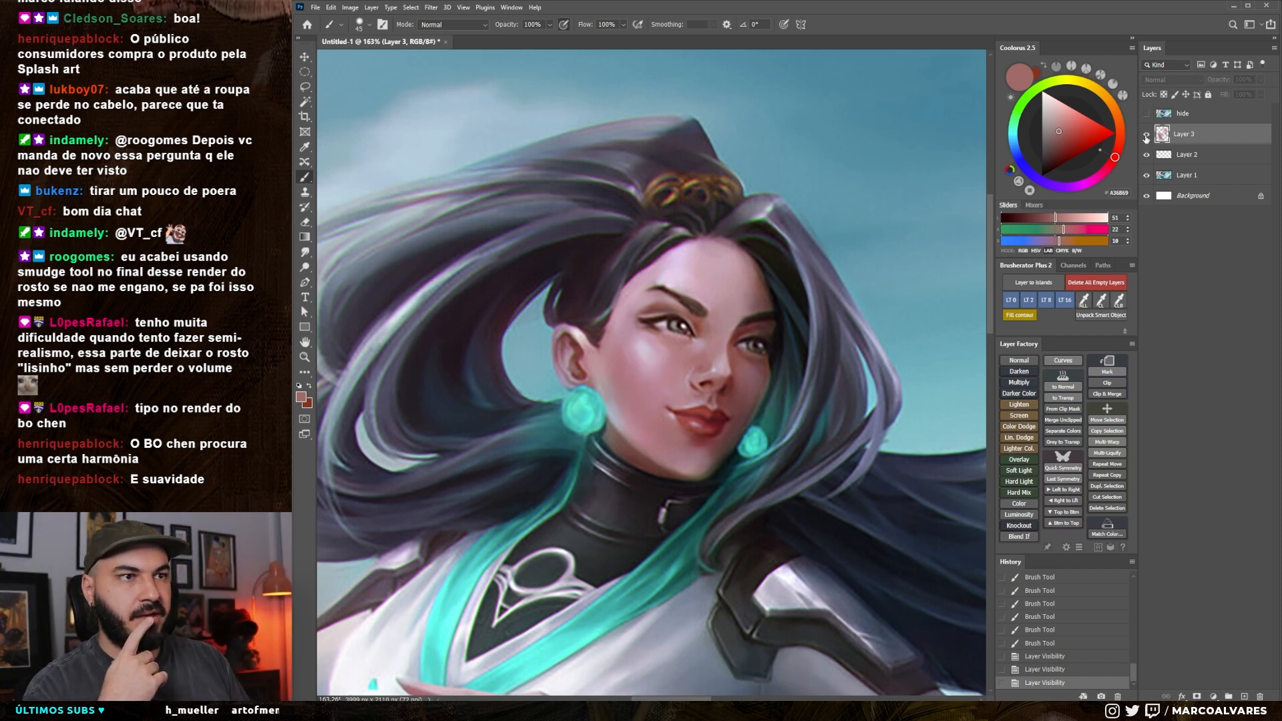
{"action": "left_click", "coordinate": [1147, 137]}
{"action": "left_click", "coordinate": [1147, 136]}
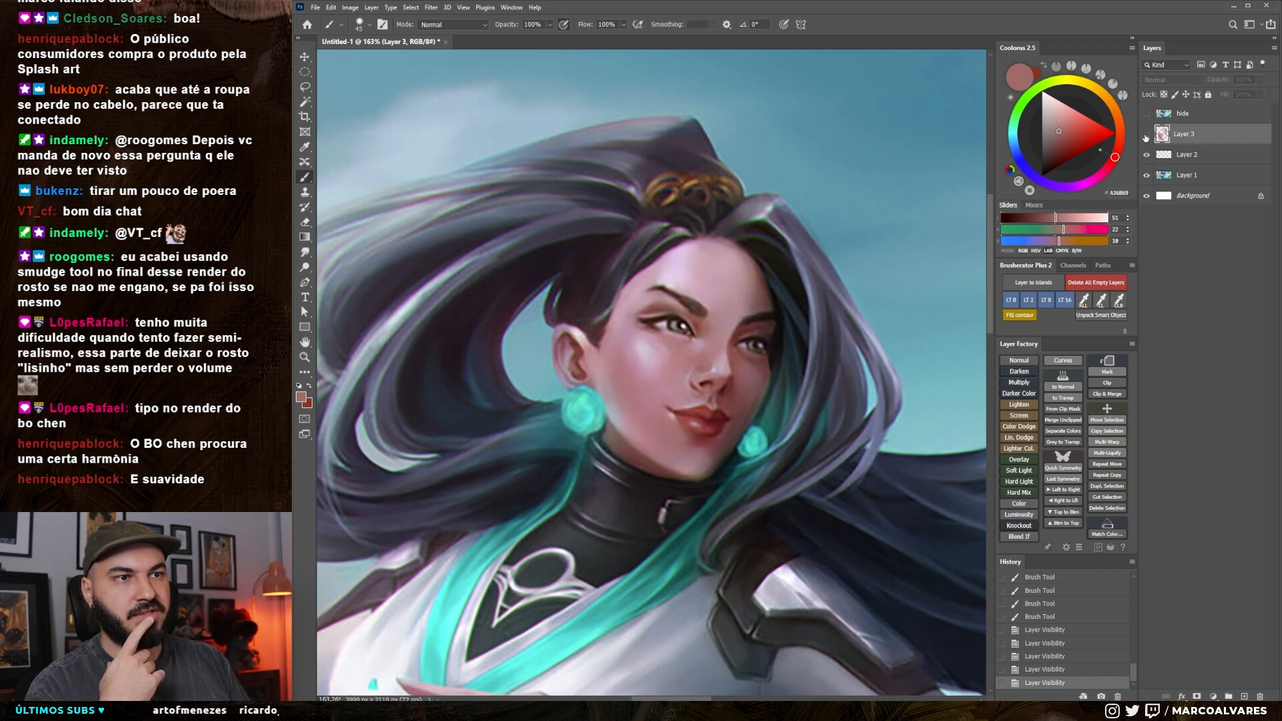
{"action": "left_click", "coordinate": [1146, 137]}
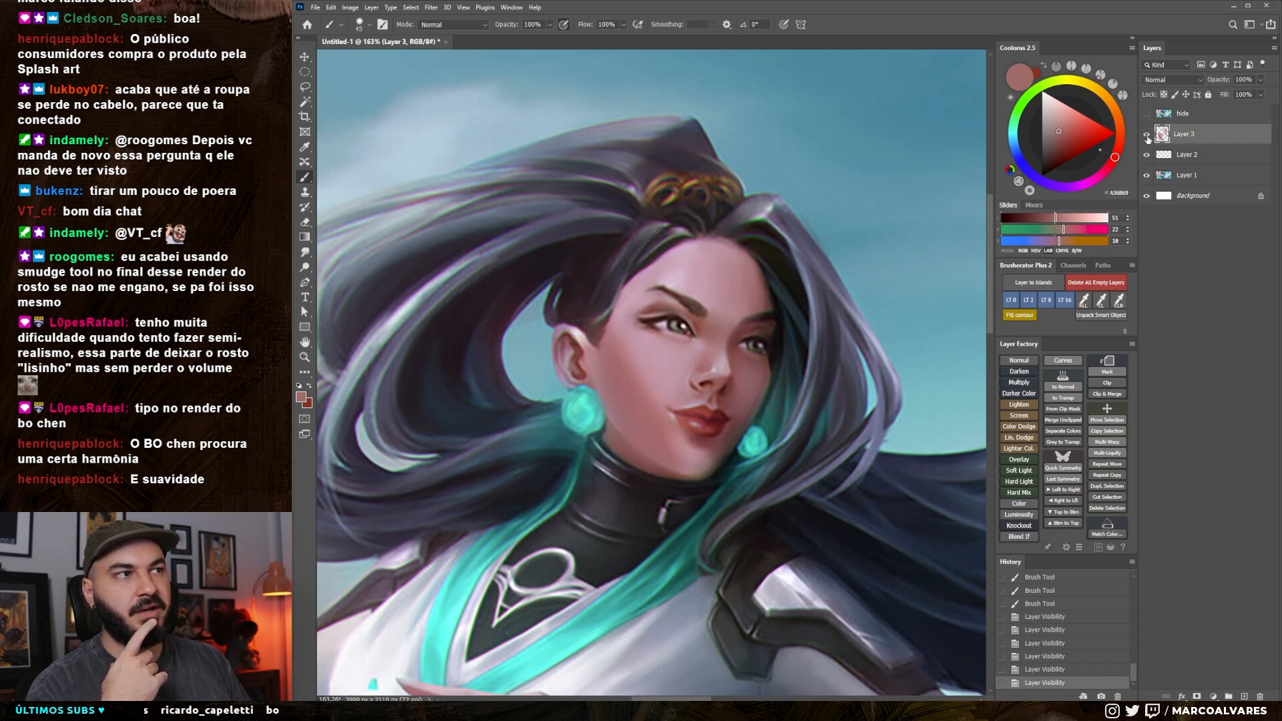
{"action": "left_click", "coordinate": [1147, 137]}
{"action": "left_click", "coordinate": [1145, 137]}
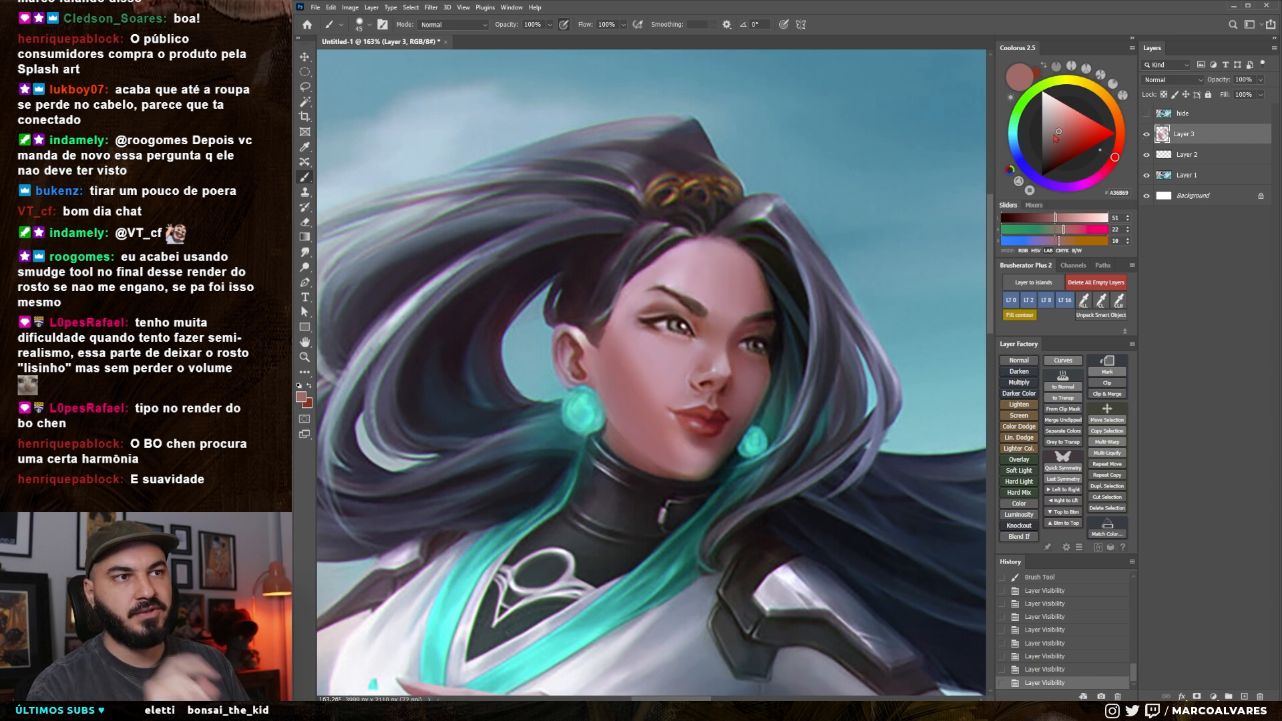
Touch up the forehead skin above the near brow with a progressively smaller brush
{"action": "left_click_drag", "start_coordinate": [662, 276], "coordinate": [668, 260]}
{"action": "left_click", "coordinate": [675, 265], "text": "alt"}
{"action": "key", "text": "bracketleft"}
{"action": "key", "text": "bracketleft"}
{"action": "key", "text": "bracketleft"}
{"action": "key", "text": "bracketleft"}
{"action": "key", "text": "bracketleft"}
{"action": "left_click", "coordinate": [676, 269]}
Pick a pale pink and paint a small highlight from the near eye's outer corner down the cheekbone
{"action": "left_click", "coordinate": [1051, 104]}
{"action": "left_click_drag", "start_coordinate": [642, 319], "coordinate": [639, 315]}
{"action": "key", "text": "bracketleft"}
{"action": "left_click_drag", "start_coordinate": [630, 309], "coordinate": [635, 314]}
{"action": "mouse_move", "coordinate": [631, 310]}
{"action": "left_mouse_down"}
{"action": "mouse_move", "coordinate": [656, 360]}
{"action": "mouse_move", "coordinate": [637, 324]}
{"action": "left_mouse_up"}
{"action": "mouse_move", "coordinate": [633, 315]}
{"action": "left_mouse_down"}
{"action": "mouse_move", "coordinate": [672, 376]}
{"action": "mouse_move", "coordinate": [641, 317]}
{"action": "mouse_move", "coordinate": [656, 349]}
{"action": "left_mouse_up"}
{"action": "key", "text": "bracketleft"}
{"action": "key", "text": "x"}
{"action": "left_click", "coordinate": [664, 368], "text": "alt"}
Smudge the cheekbone highlight into the surrounding skin below the near eye
{"action": "key", "text": "bracketright"}
{"action": "key", "text": "bracketright"}
{"action": "key", "text": "r"}
{"action": "mouse_move", "coordinate": [657, 353]}
{"action": "left_mouse_down"}
{"action": "mouse_move", "coordinate": [671, 372]}
{"action": "mouse_move", "coordinate": [661, 357]}
{"action": "left_mouse_up"}
{"action": "left_click_drag", "start_coordinate": [657, 350], "coordinate": [649, 335]}
{"action": "mouse_move", "coordinate": [646, 330]}
{"action": "left_mouse_down"}
{"action": "mouse_move", "coordinate": [639, 317]}
{"action": "mouse_move", "coordinate": [650, 346]}
{"action": "left_mouse_up"}
{"action": "key", "text": "b"}
{"action": "key", "text": "r"}
{"action": "left_click_drag", "start_coordinate": [651, 346], "coordinate": [661, 360]}
{"action": "left_click_drag", "start_coordinate": [658, 356], "coordinate": [639, 322]}
{"action": "mouse_move", "coordinate": [639, 322]}
{"action": "left_mouse_down"}
{"action": "mouse_move", "coordinate": [630, 308]}
{"action": "mouse_move", "coordinate": [648, 287]}
{"action": "left_mouse_up"}
Swap the brush colours and paint short strokes on the skin beside the near nostril
{"action": "key", "text": "b"}
{"action": "key", "text": "x"}
{"action": "left_click", "coordinate": [689, 370], "text": "alt"}
{"action": "left_click_drag", "start_coordinate": [705, 369], "coordinate": [701, 364]}
{"action": "left_click_drag", "start_coordinate": [697, 364], "coordinate": [686, 357]}
{"action": "left_click_drag", "start_coordinate": [687, 361], "coordinate": [682, 355]}
{"action": "left_click_drag", "start_coordinate": [684, 358], "coordinate": [691, 368]}
{"action": "key", "text": "bracketright"}
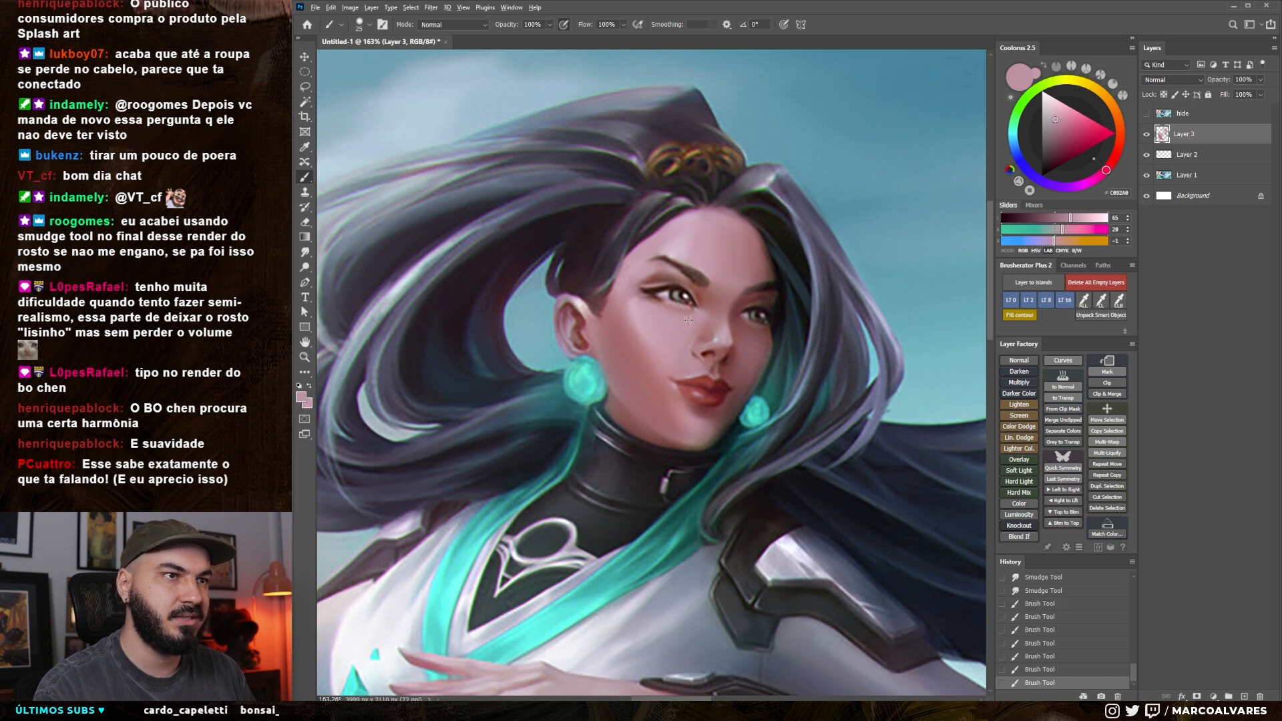
Sample skin tones from the face and soften the nose tip and bridge with a smaller brush
{"action": "left_click", "coordinate": [636, 368], "text": "alt"}
{"action": "left_click_drag", "start_coordinate": [734, 311], "coordinate": [705, 359]}
{"action": "left_click", "coordinate": [725, 351], "text": "alt"}
{"action": "key", "text": "bracketleft"}
{"action": "key", "text": "bracketleft"}
{"action": "left_click_drag", "start_coordinate": [698, 292], "coordinate": [704, 315]}
{"action": "left_click", "coordinate": [699, 309], "text": "alt"}
{"action": "key", "text": "bracketright"}
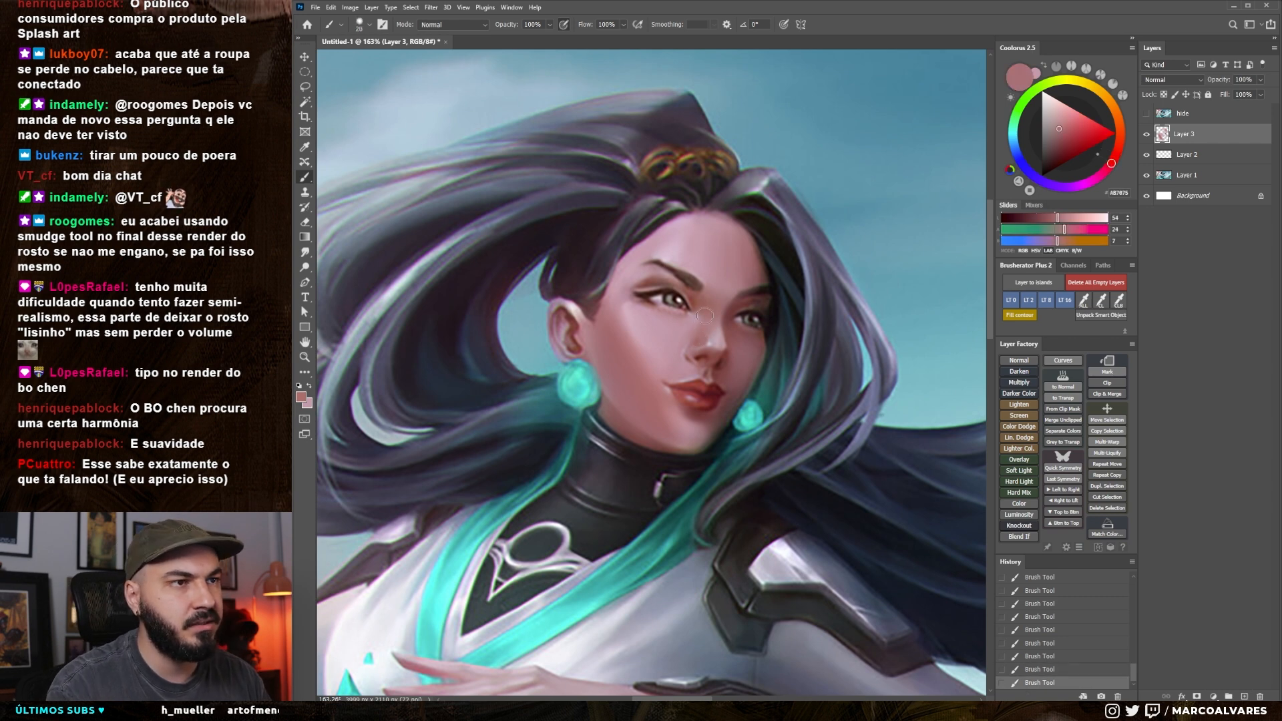
Shrink the brush further and dab sampled pale pink along the near side of the nose and cheek
{"action": "left_click", "coordinate": [689, 323], "text": "alt"}
{"action": "key", "text": "bracketleft"}
{"action": "key", "text": "bracketleft"}
{"action": "key", "text": "bracketleft"}
{"action": "left_click", "coordinate": [683, 354], "text": "alt"}
{"action": "key", "text": "bracketleft"}
{"action": "left_click", "coordinate": [639, 331], "text": "alt"}
{"action": "key", "text": "l"}
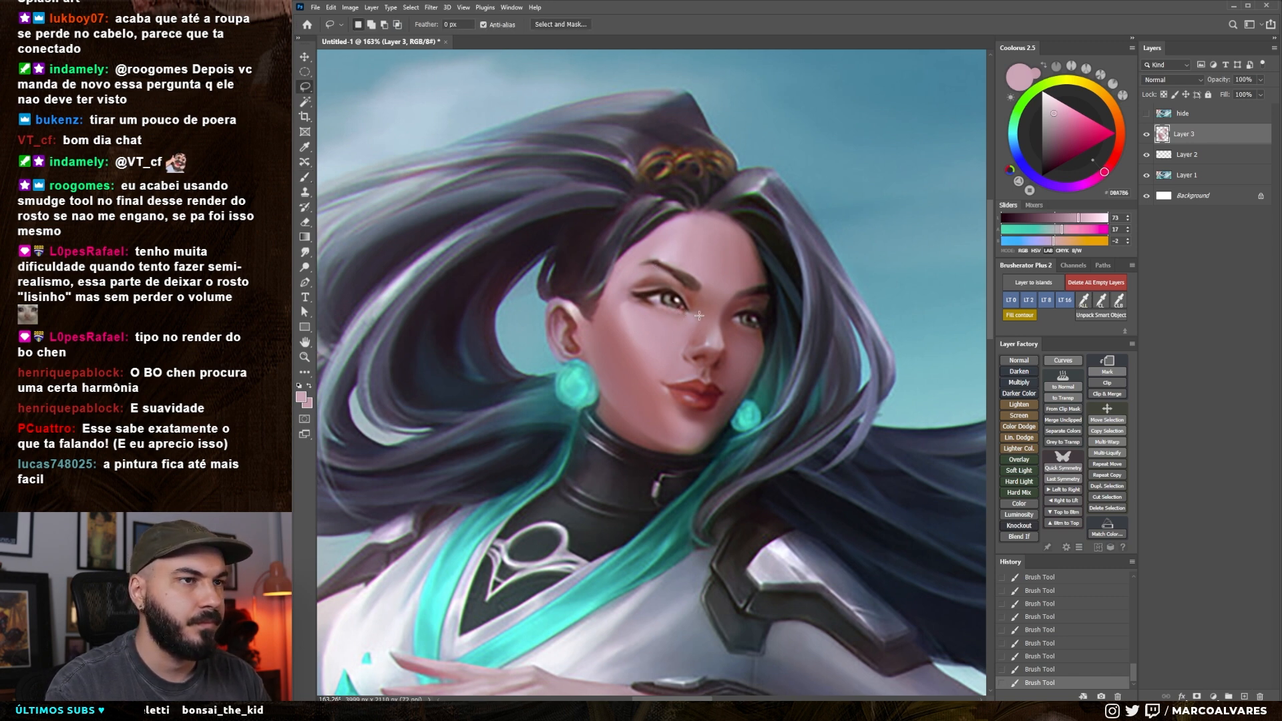
{"action": "key", "text": "b"}
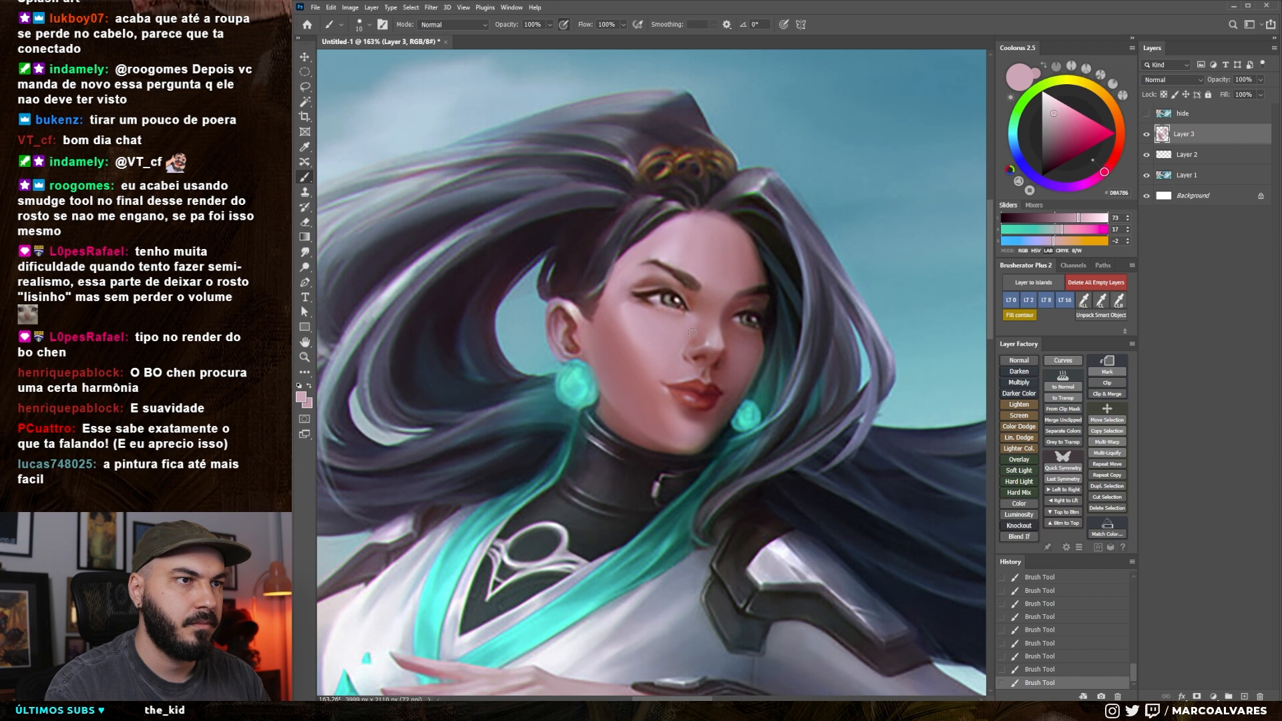
Refine the nose tip and its shaded far side with sampled dark reddish and rose tones
{"action": "key", "text": "bracketright"}
{"action": "left_click", "coordinate": [698, 335], "text": "alt"}
{"action": "left_click", "coordinate": [714, 337], "text": "alt"}
{"action": "key", "text": "bracketleft"}
{"action": "left_click", "coordinate": [720, 331], "text": "alt"}
{"action": "key", "text": "bracketleft"}
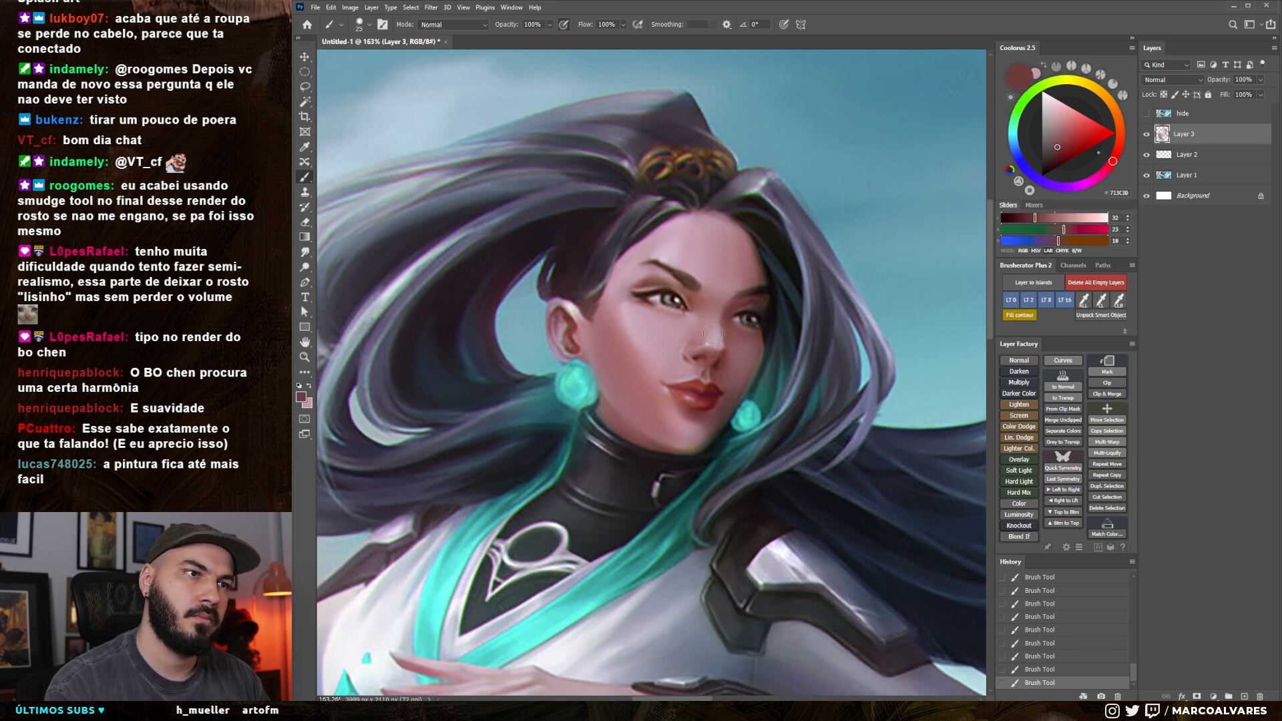
{"action": "left_click", "coordinate": [715, 327], "text": "alt"}
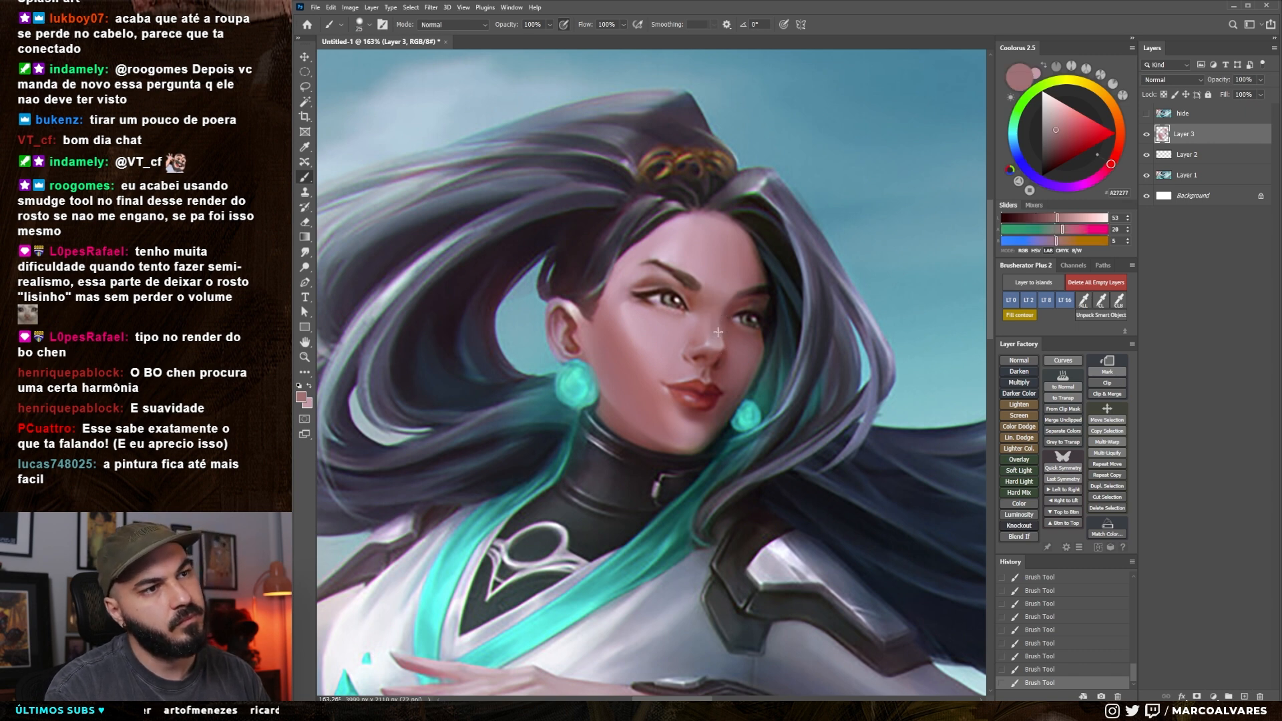
{"action": "left_click", "coordinate": [714, 334], "text": "alt"}
Sample a muted rose from the nose bridge, enlarge the brush, and blend the nose's light and shadow sides
{"action": "left_click", "coordinate": [709, 309], "text": "alt"}
{"action": "key", "text": "bracketright"}
{"action": "key", "text": "bracketright"}
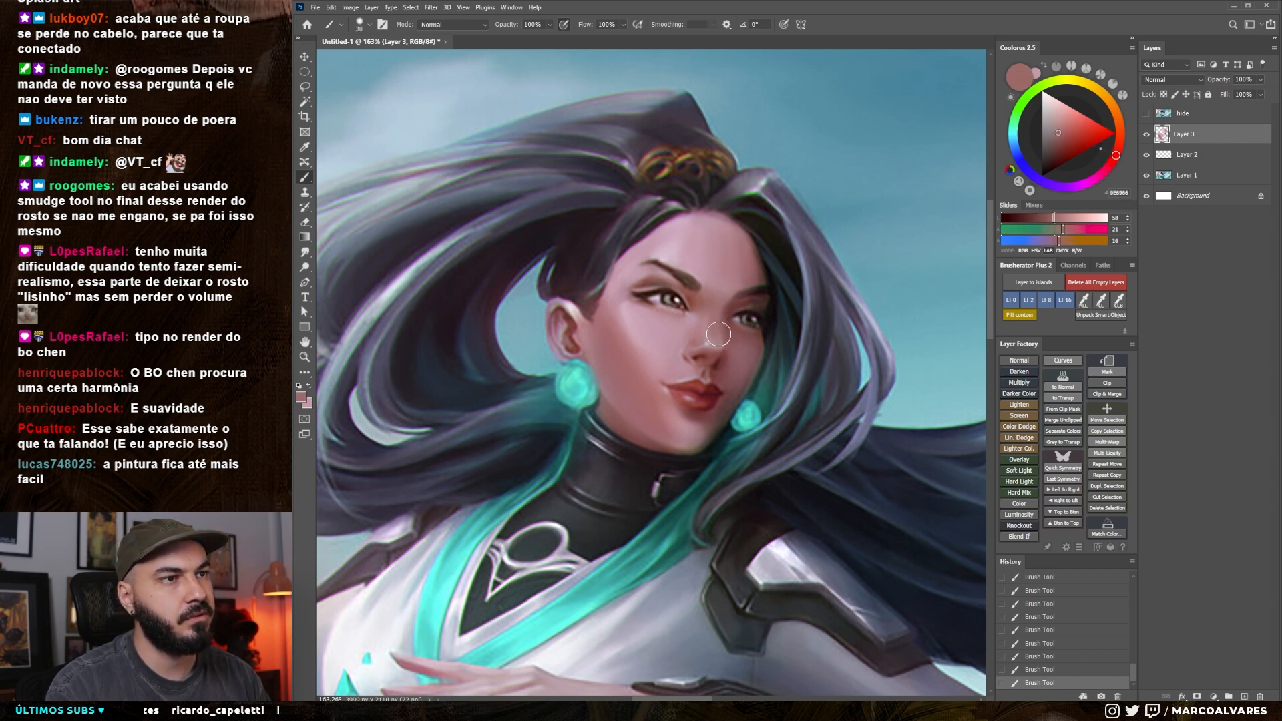
{"action": "key", "text": "bracketright"}
{"action": "left_click", "coordinate": [701, 332], "text": "alt"}
Lasso the near side of the nose, brush pale pink inside the selection, and deselect it
{"action": "key", "text": "l"}
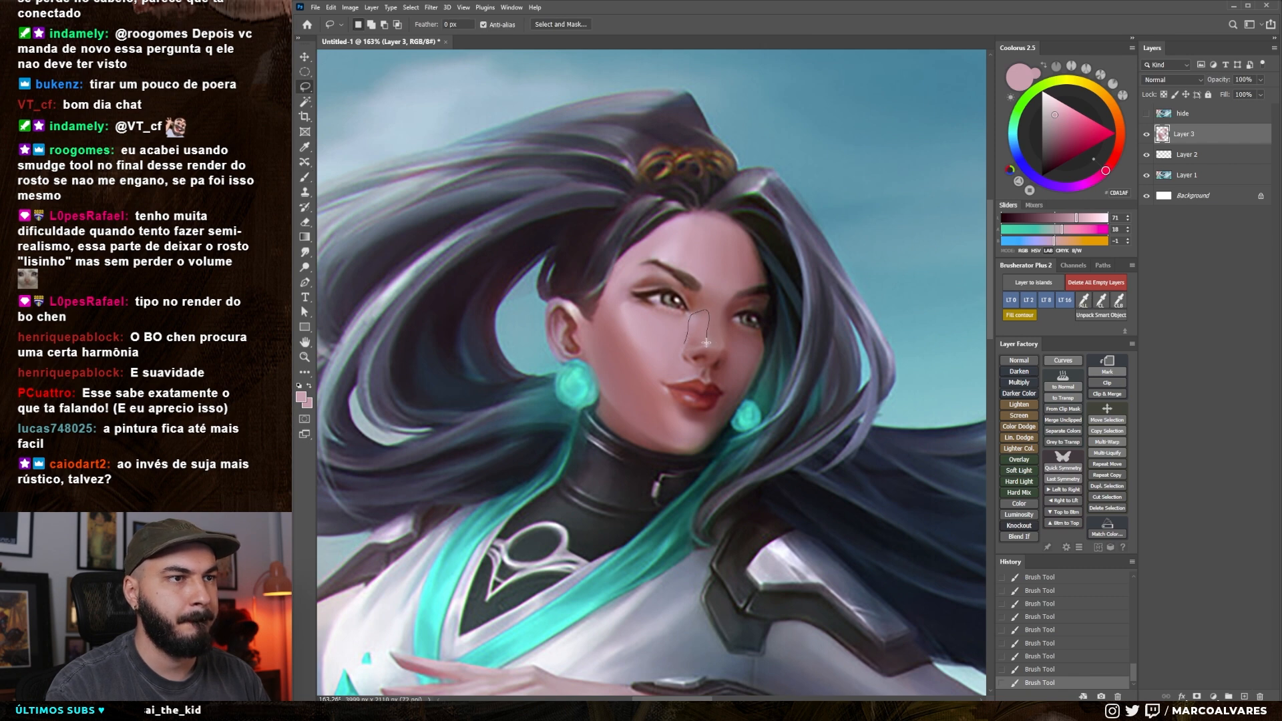
{"action": "key", "text": "b"}
{"action": "mouse_move", "coordinate": [684, 340]}
{"action": "left_mouse_down"}
{"action": "mouse_move", "coordinate": [691, 301]}
{"action": "mouse_move", "coordinate": [694, 353]}
{"action": "left_mouse_up"}
{"action": "mouse_move", "coordinate": [704, 334]}
{"action": "left_mouse_down"}
{"action": "mouse_move", "coordinate": [703, 357]}
{"action": "mouse_move", "coordinate": [706, 337]}
{"action": "left_mouse_up"}
{"action": "key", "text": "ctrl+d"}
Smudge the painted edge along the near side of the nose, enlarging the tool to soften it
{"action": "key", "text": "r"}
{"action": "mouse_move", "coordinate": [705, 330]}
{"action": "left_mouse_down"}
{"action": "mouse_move", "coordinate": [706, 342]}
{"action": "mouse_move", "coordinate": [690, 335]}
{"action": "left_mouse_up"}
{"action": "key", "text": "bracketright"}
{"action": "key", "text": "bracketright"}
{"action": "key", "text": "bracketright"}
{"action": "mouse_move", "coordinate": [694, 330]}
{"action": "left_mouse_down"}
{"action": "mouse_move", "coordinate": [682, 345]}
{"action": "mouse_move", "coordinate": [692, 330]}
{"action": "left_mouse_up"}
{"action": "left_click_drag", "start_coordinate": [692, 316], "coordinate": [682, 324]}
Paint a thin pale pink highlight down the nose bridge with a smaller brush, redoing one undone stroke
{"action": "key", "text": "b"}
{"action": "left_click", "coordinate": [694, 327], "text": "alt"}
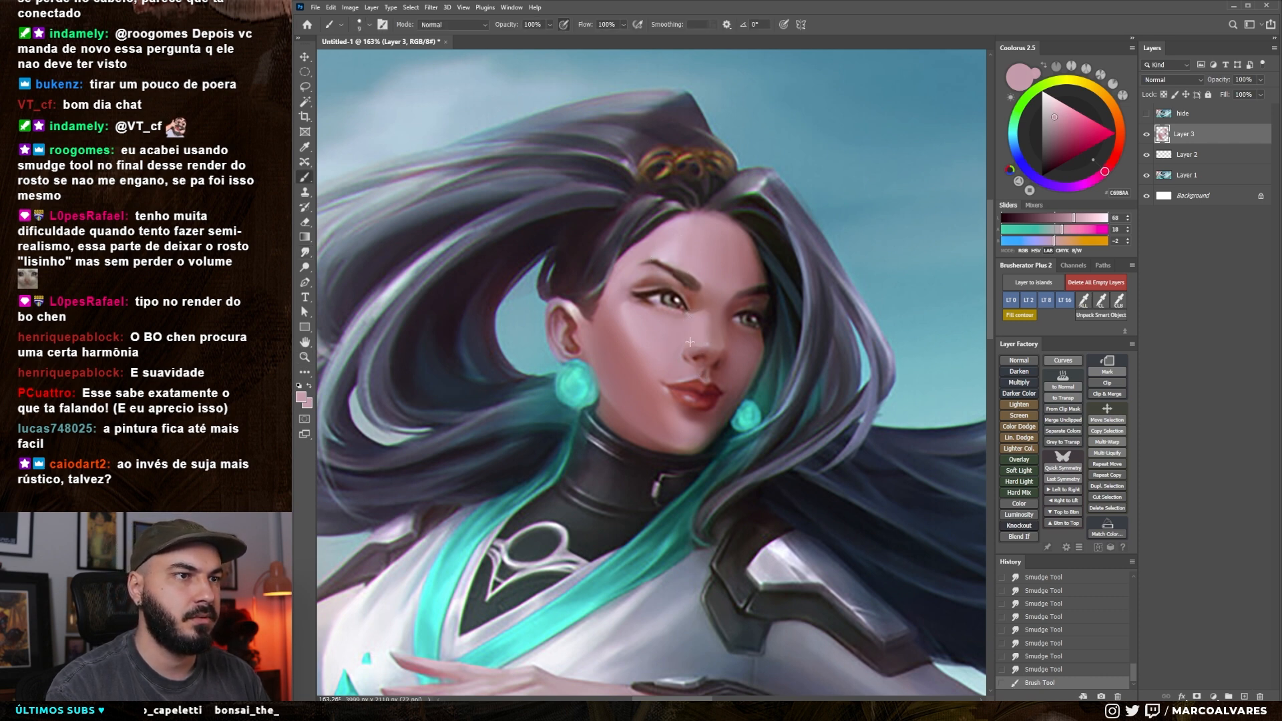
{"action": "left_click_drag", "start_coordinate": [695, 323], "coordinate": [693, 335]}
{"action": "key", "text": "bracketleft"}
{"action": "key", "text": "bracketleft"}
{"action": "left_click", "coordinate": [693, 332], "text": "alt"}
{"action": "left_click_drag", "start_coordinate": [694, 327], "coordinate": [692, 334]}
{"action": "key", "text": "ctrl+z"}
{"action": "left_click_drag", "start_coordinate": [695, 320], "coordinate": [692, 336]}
{"action": "left_click_drag", "start_coordinate": [695, 324], "coordinate": [693, 333]}
{"action": "left_click", "coordinate": [704, 314], "text": "alt"}
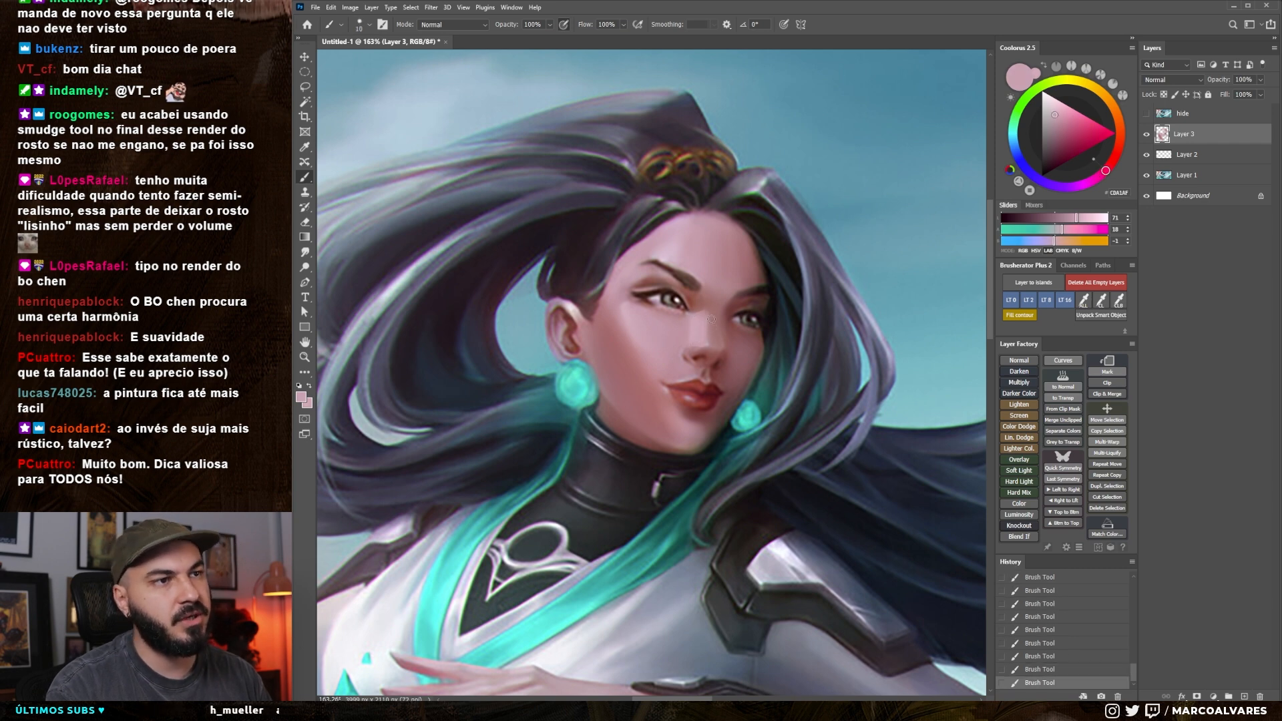
Enlarge the brush, blend muted rose over the nose bridge and far cheek, and sample a pale pink
{"action": "left_click_drag", "start_coordinate": [686, 264], "coordinate": [682, 267]}
{"action": "key", "text": "bracketright"}
{"action": "key", "text": "bracketright"}
{"action": "key", "text": "bracketright"}
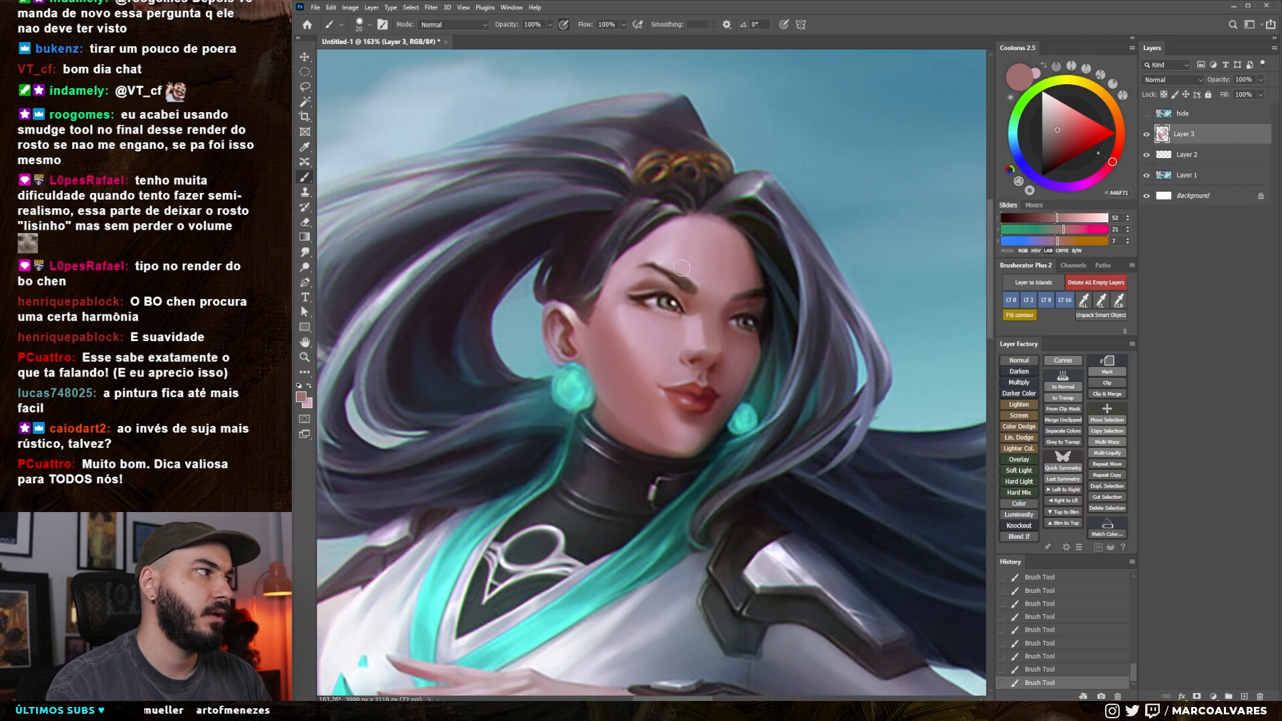
{"action": "left_click", "coordinate": [696, 310], "text": "alt"}
{"action": "mouse_move", "coordinate": [706, 331]}
{"action": "left_mouse_down"}
{"action": "mouse_move", "coordinate": [710, 341]}
{"action": "mouse_move", "coordinate": [632, 389]}
{"action": "mouse_move", "coordinate": [734, 374]}
{"action": "left_mouse_up"}
{"action": "left_click", "coordinate": [650, 310], "text": "alt"}
{"action": "left_click", "coordinate": [656, 352], "text": "alt"}
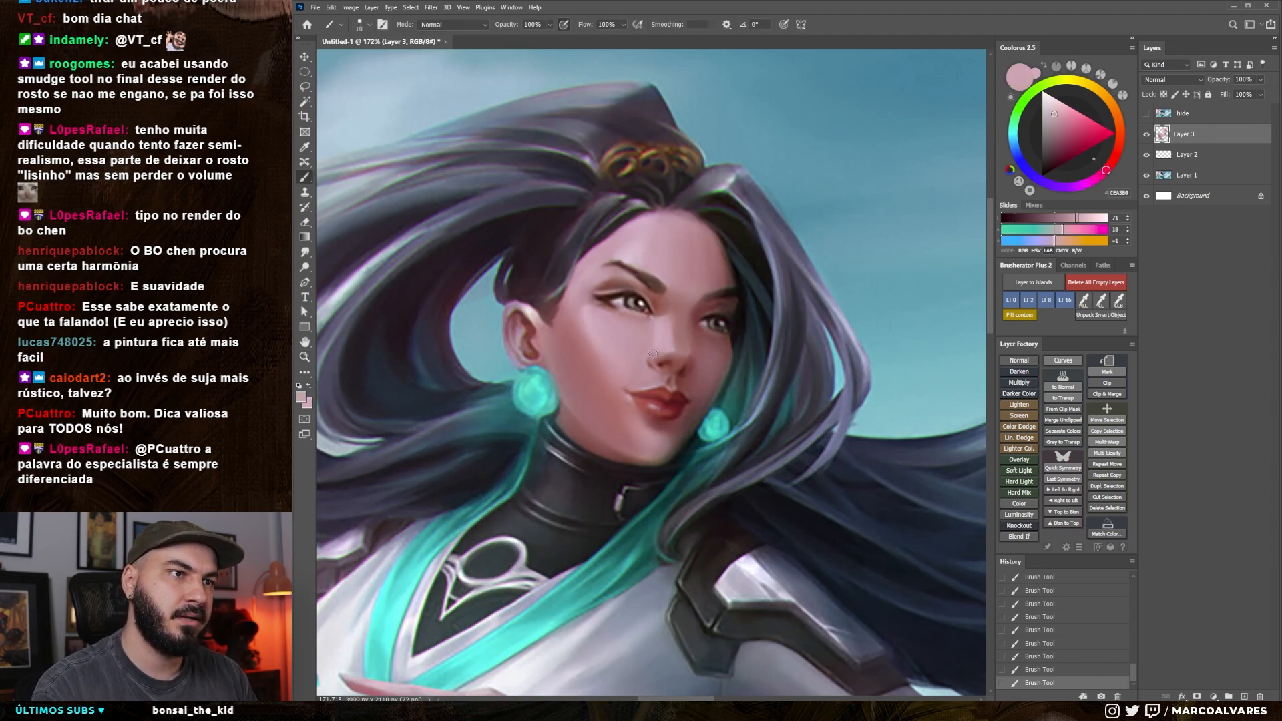
Dab a lighter pale pink on the nose and undo the last dab beside the bridge
{"action": "key", "text": "z"}
{"action": "left_click_drag", "start_coordinate": [668, 361], "coordinate": [635, 413]}
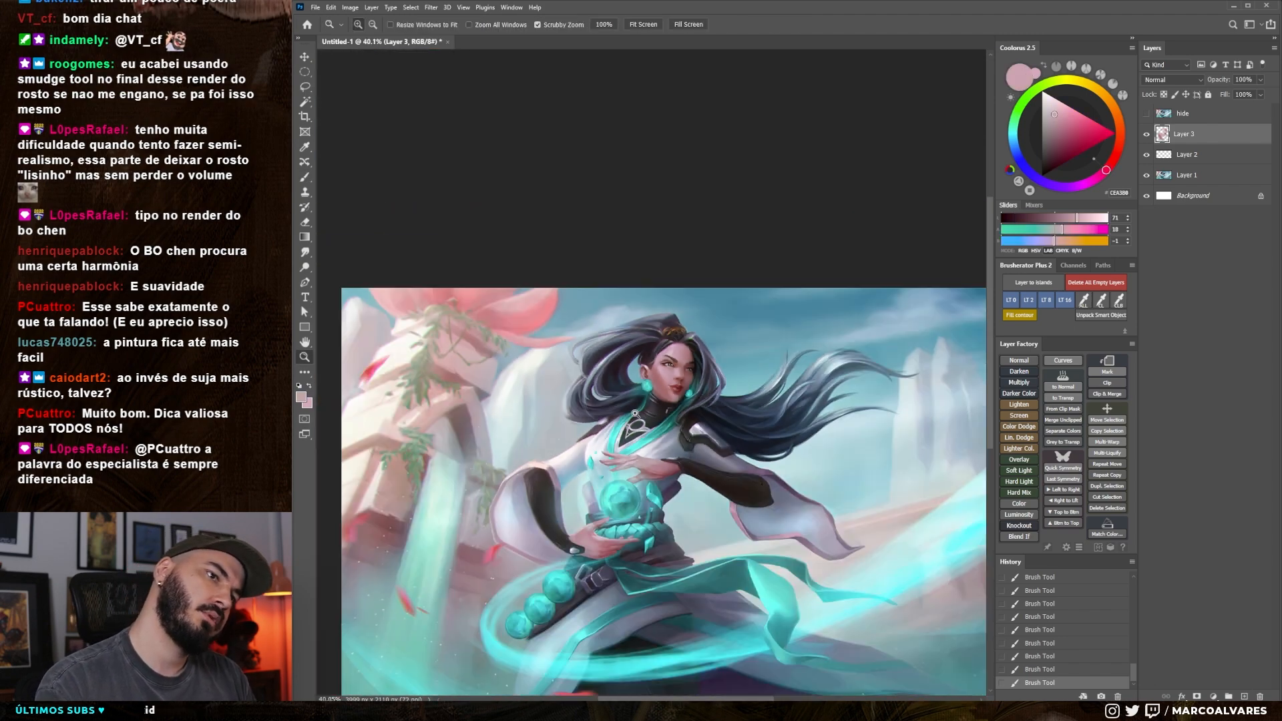
{"action": "left_click_drag", "start_coordinate": [687, 374], "coordinate": [744, 360]}
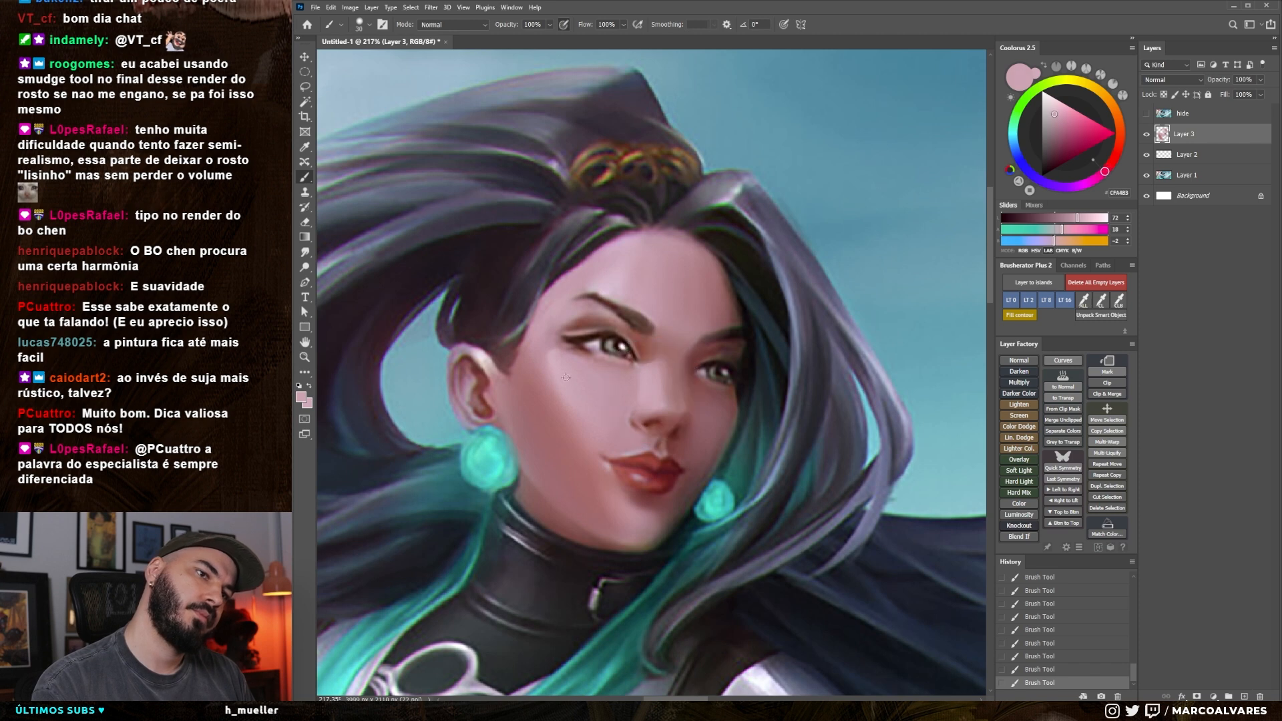
{"action": "left_click", "coordinate": [661, 399], "text": "alt"}
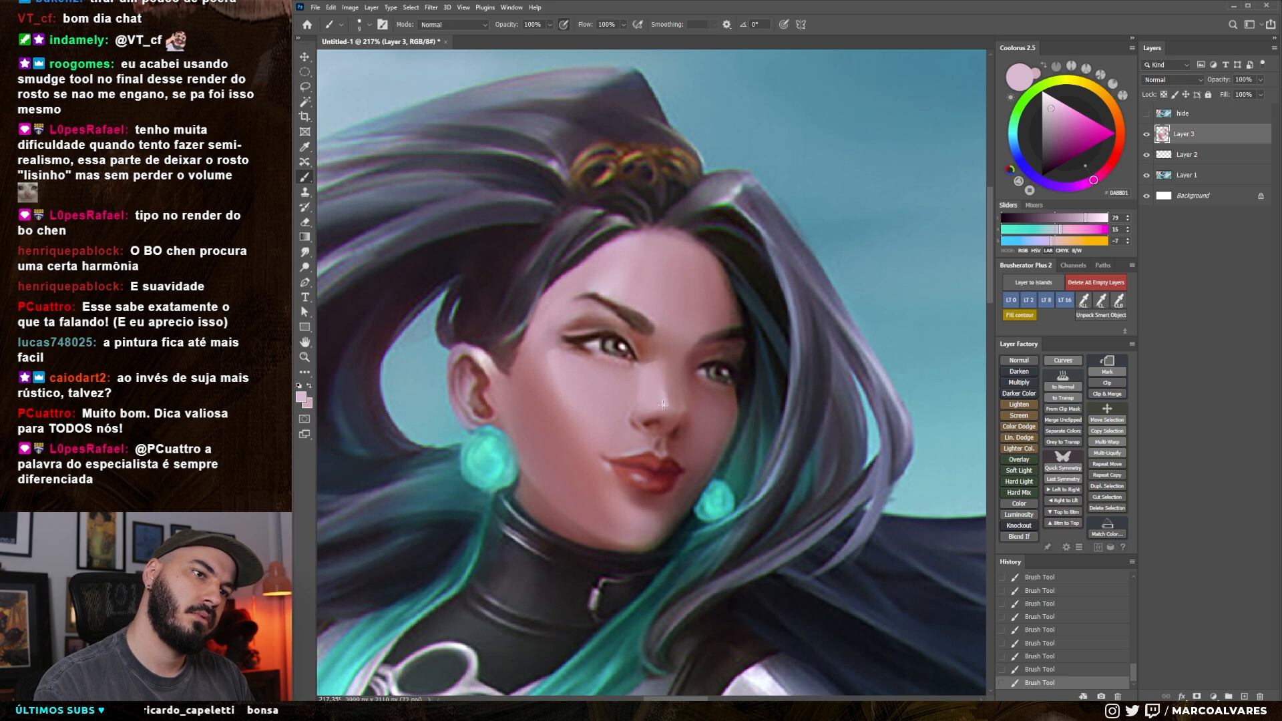
{"action": "left_click", "coordinate": [695, 372], "text": "alt"}
{"action": "key", "text": "ctrl+z"}
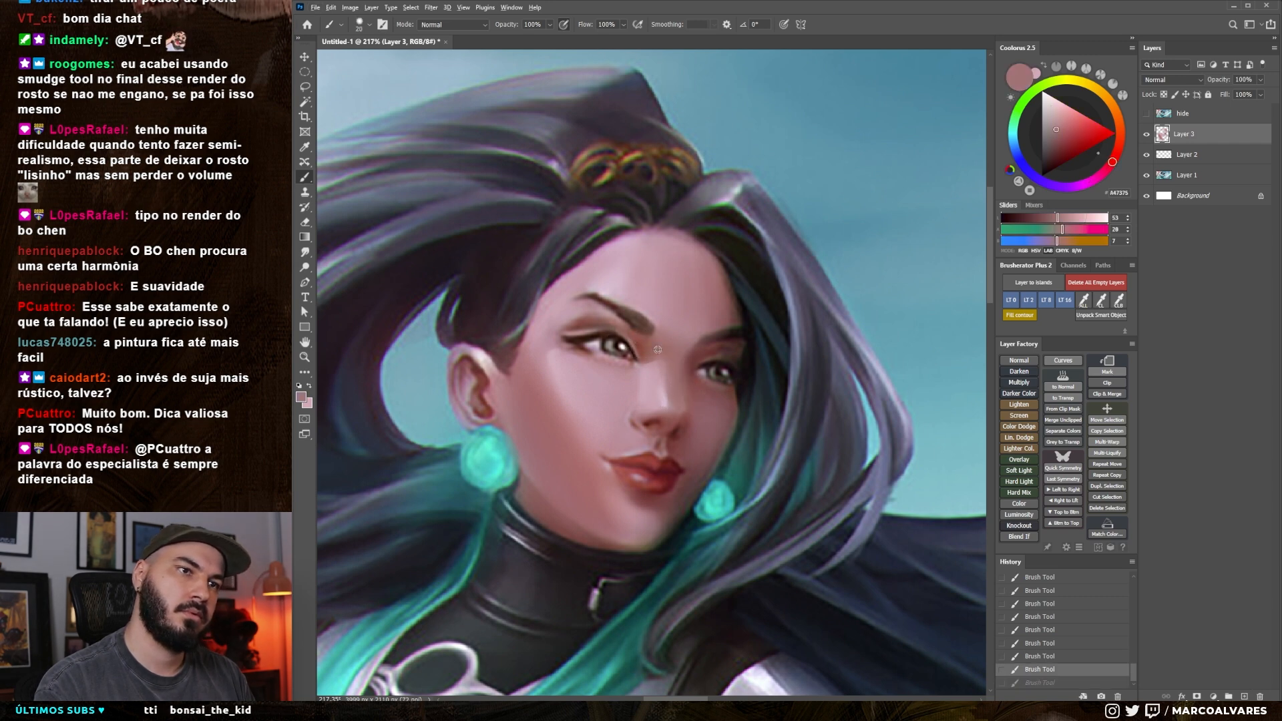
Pick a darker reddish tone and stroke the far side of the nose bridge with a smaller brush
{"action": "left_click", "coordinate": [699, 359], "text": "alt"}
{"action": "key", "text": "]"}
{"action": "key", "text": "]"}
{"action": "left_click_drag", "start_coordinate": [1058, 148], "coordinate": [1051, 156]}
{"action": "key", "text": "["}
Change the brush preset and try short strokes on the far side of the nose bridge, undoing them
{"action": "key", "text": "["}
{"action": "key", "text": "["}
{"action": "left_click_drag", "start_coordinate": [692, 348], "coordinate": [686, 356]}
{"action": "right_click", "coordinate": [692, 350]}
{"action": "left_click", "coordinate": [841, 404]}
{"action": "left_click_drag", "start_coordinate": [768, 235], "coordinate": [764, 235]}
{"action": "key", "text": "ctrl+z"}
Shrink the brush, sample a reddish brown, and darken the upper eyelid crease of the near eye
{"action": "key", "text": "["}
{"action": "left_click_drag", "start_coordinate": [686, 352], "coordinate": [680, 368]}
{"action": "key", "text": "ctrl+z"}
{"action": "left_click", "coordinate": [687, 349], "text": "alt"}
{"action": "key", "text": "ctrl+z"}
Paint one stroke between the nose bridge and far eye and smudge it into the skin
{"action": "mouse_move", "coordinate": [682, 359]}
{"action": "left_mouse_down"}
{"action": "mouse_move", "coordinate": [683, 386]}
{"action": "mouse_move", "coordinate": [686, 328]}
{"action": "left_mouse_up"}
{"action": "key", "text": "r"}
{"action": "mouse_move", "coordinate": [691, 357]}
{"action": "left_mouse_down"}
{"action": "mouse_move", "coordinate": [683, 347]}
{"action": "mouse_move", "coordinate": [693, 395]}
{"action": "mouse_move", "coordinate": [687, 380]}
{"action": "left_mouse_up"}
{"action": "left_click_drag", "start_coordinate": [687, 378], "coordinate": [680, 351]}
{"action": "left_click_drag", "start_coordinate": [691, 364], "coordinate": [682, 349]}
{"action": "key", "text": "z"}
{"action": "mouse_move", "coordinate": [690, 403]}
{"action": "left_mouse_down"}
{"action": "mouse_move", "coordinate": [659, 435]}
{"action": "mouse_move", "coordinate": [708, 394]}
{"action": "mouse_move", "coordinate": [693, 400]}
{"action": "mouse_move", "coordinate": [691, 388]}
{"action": "left_mouse_up"}
{"action": "key", "text": "z"}
Brush sampled skin tones around the inner corner of the far eye, undoing the last stroke
{"action": "key", "text": "b"}
{"action": "left_click", "coordinate": [686, 378], "text": "alt"}
{"action": "mouse_move", "coordinate": [689, 379]}
{"action": "left_mouse_down"}
{"action": "mouse_move", "coordinate": [692, 392]}
{"action": "mouse_move", "coordinate": [673, 374]}
{"action": "mouse_move", "coordinate": [716, 354]}
{"action": "mouse_move", "coordinate": [732, 368]}
{"action": "left_mouse_up"}
{"action": "key", "text": "r"}
{"action": "key", "text": "b"}
{"action": "left_click", "coordinate": [725, 361], "text": "alt"}
{"action": "mouse_move", "coordinate": [707, 357]}
{"action": "left_mouse_down"}
{"action": "mouse_move", "coordinate": [718, 354]}
{"action": "mouse_move", "coordinate": [726, 374]}
{"action": "left_mouse_up"}
{"action": "key", "text": "ctrl+z"}
{"action": "key", "text": "["}
{"action": "left_click", "coordinate": [609, 335], "text": "alt"}
{"action": "mouse_move", "coordinate": [606, 335]}
{"action": "left_mouse_down"}
{"action": "mouse_move", "coordinate": [631, 331]}
{"action": "mouse_move", "coordinate": [614, 326]}
{"action": "left_mouse_up"}
{"action": "left_click", "coordinate": [609, 327], "text": "alt"}
{"action": "key", "text": "]"}
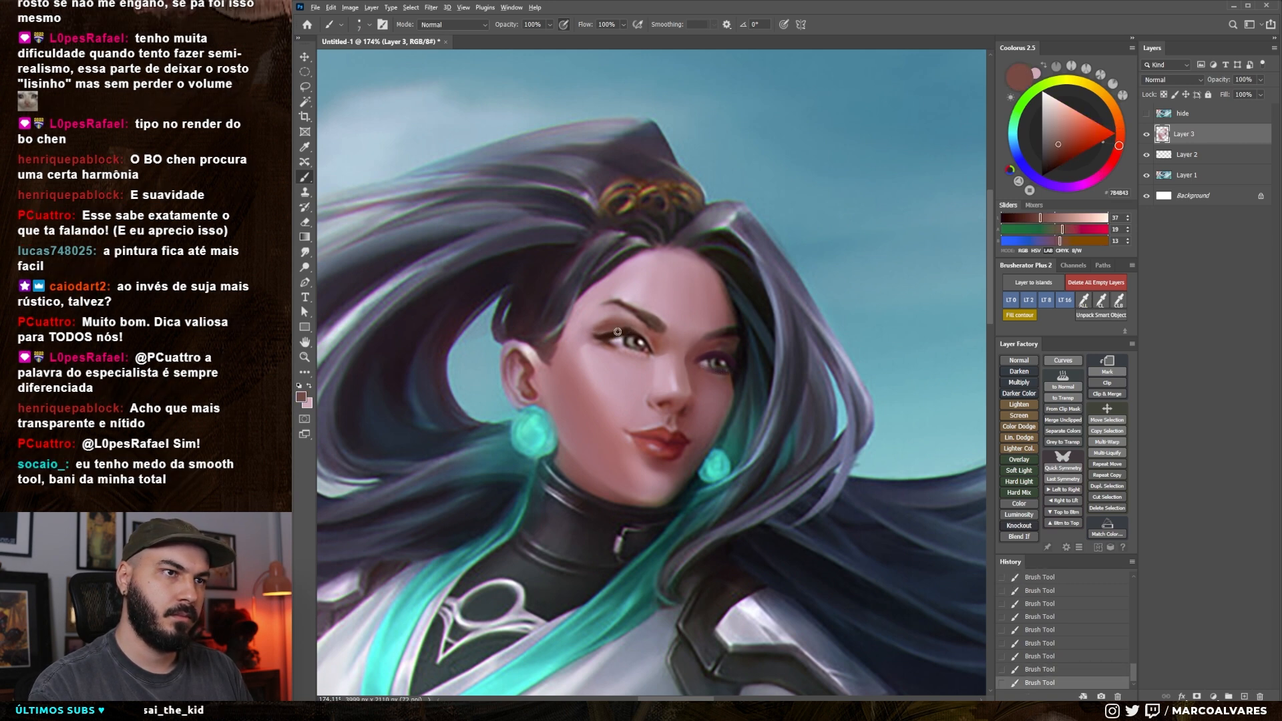
Shrink the brush, sample a very dark brown, and darken the upper lash line of the near eye
{"action": "left_click", "coordinate": [614, 332], "text": "alt"}
{"action": "key", "text": "["}
{"action": "key", "text": "["}
{"action": "key", "text": "["}
{"action": "key", "text": "["}
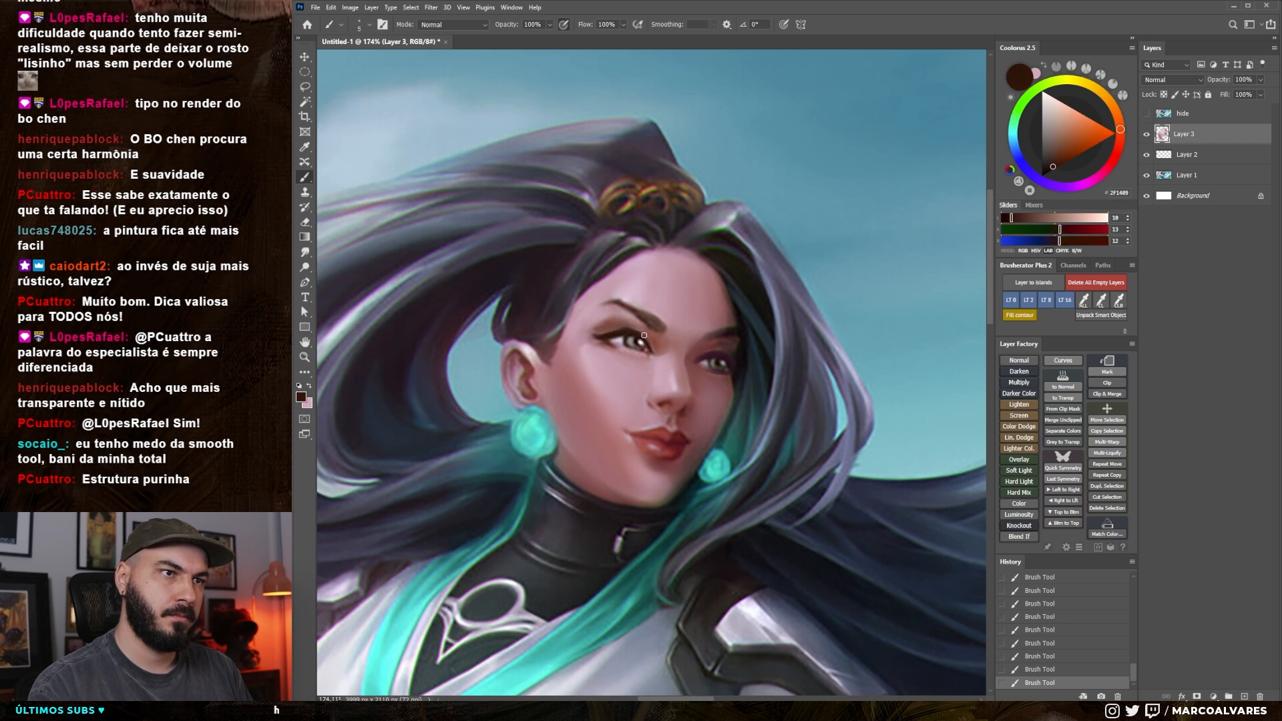
{"action": "left_click_drag", "start_coordinate": [619, 345], "coordinate": [638, 336]}
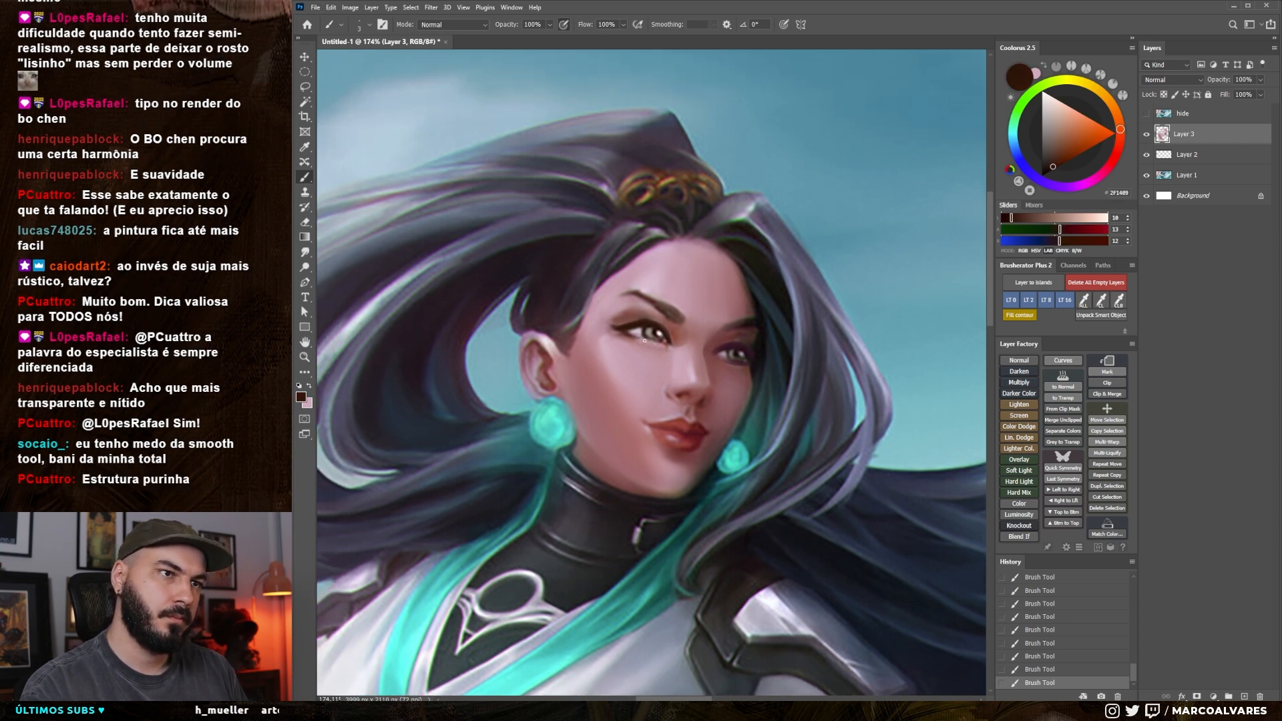
Sample pale pink, grey and dark tones and refine the near eye's iris and white with small strokes
{"action": "left_click", "coordinate": [641, 340], "text": "alt"}
{"action": "key", "text": "]"}
{"action": "key", "text": "]"}
{"action": "key", "text": "]"}
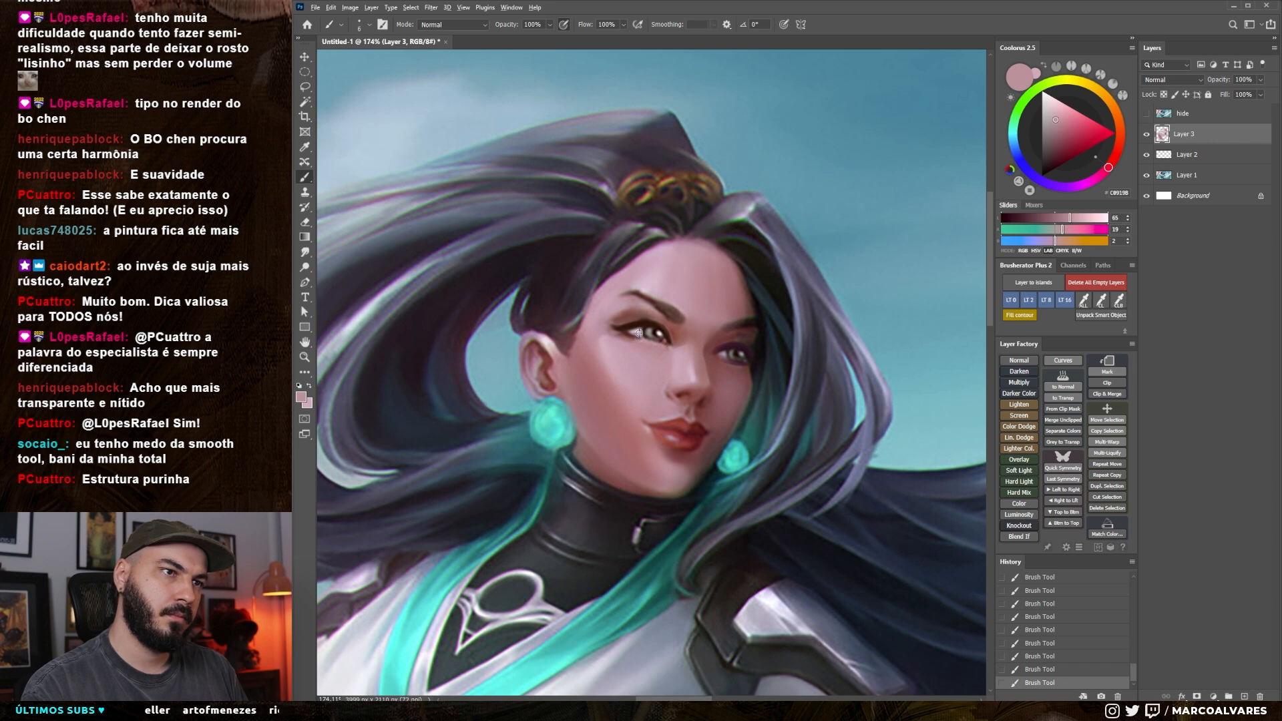
{"action": "left_click", "coordinate": [640, 333], "text": "alt"}
{"action": "key", "text": "bracketleft"}
{"action": "left_click", "coordinate": [645, 328], "text": "alt"}
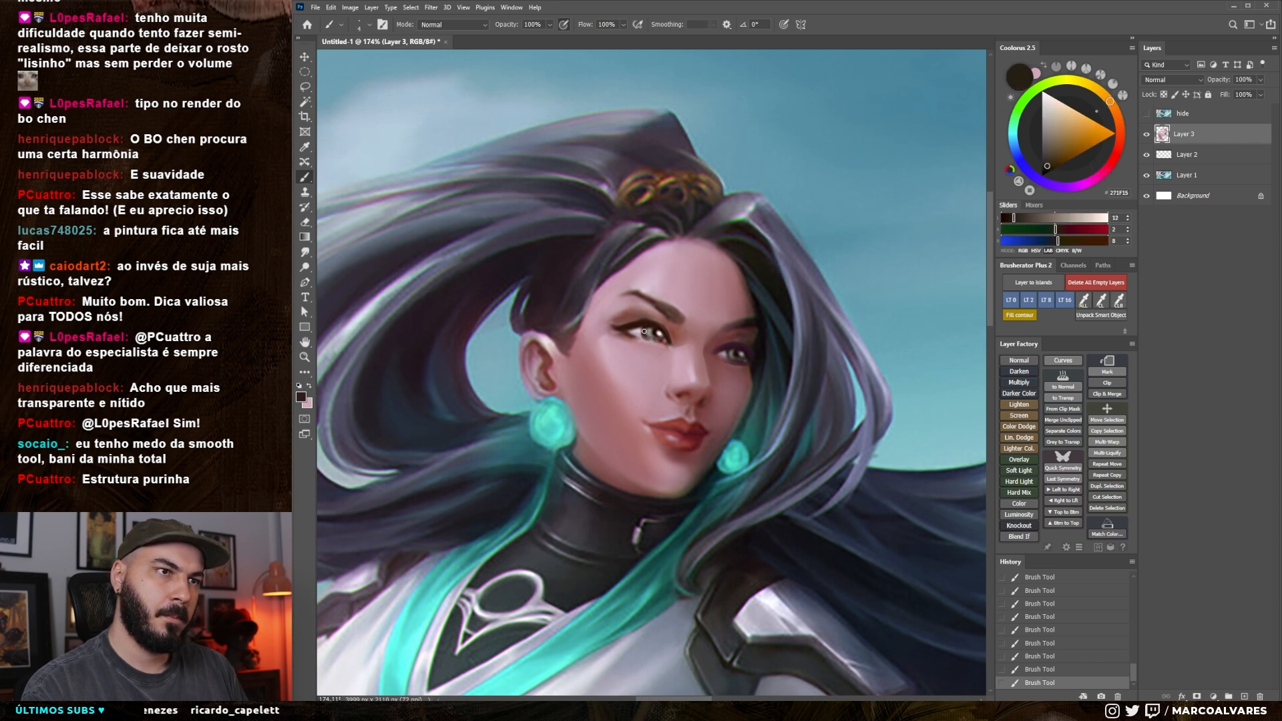
{"action": "left_click", "coordinate": [647, 334], "text": "alt"}
{"action": "scroll", "coordinate": [658, 303], "scroll_direction": "up", "scroll_amount": 3}
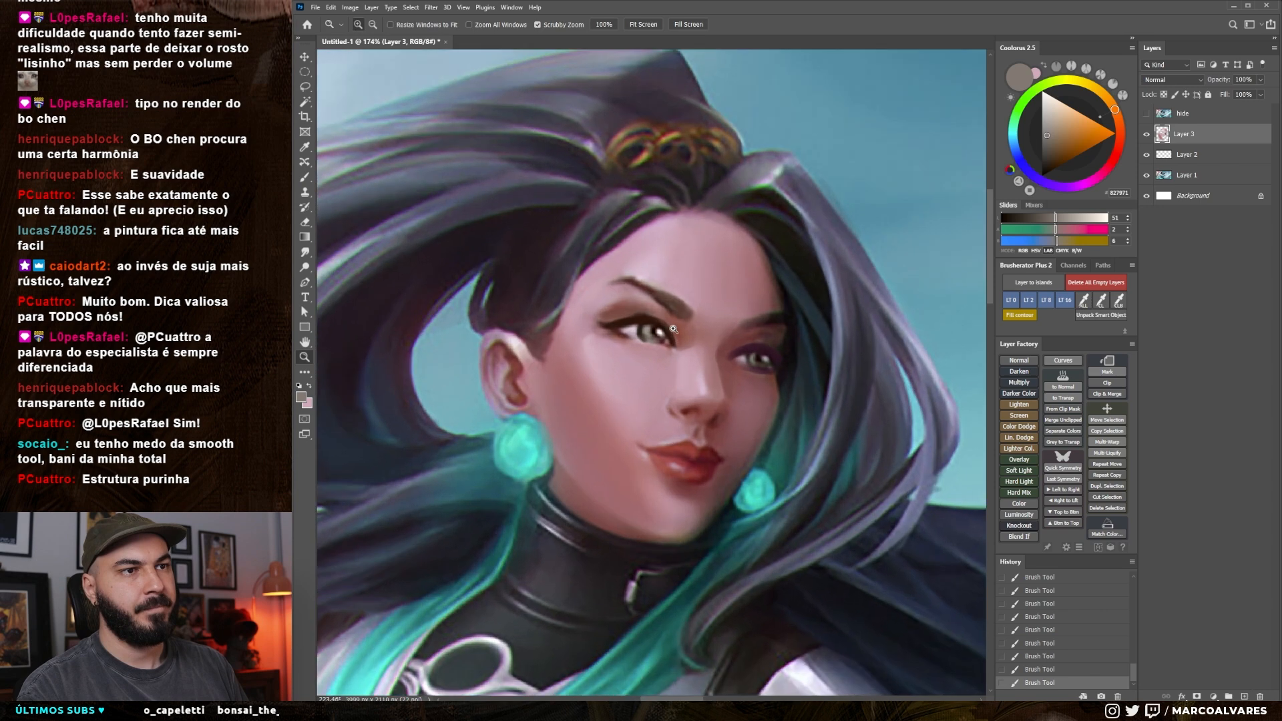
{"action": "left_click", "coordinate": [659, 332], "text": "alt"}
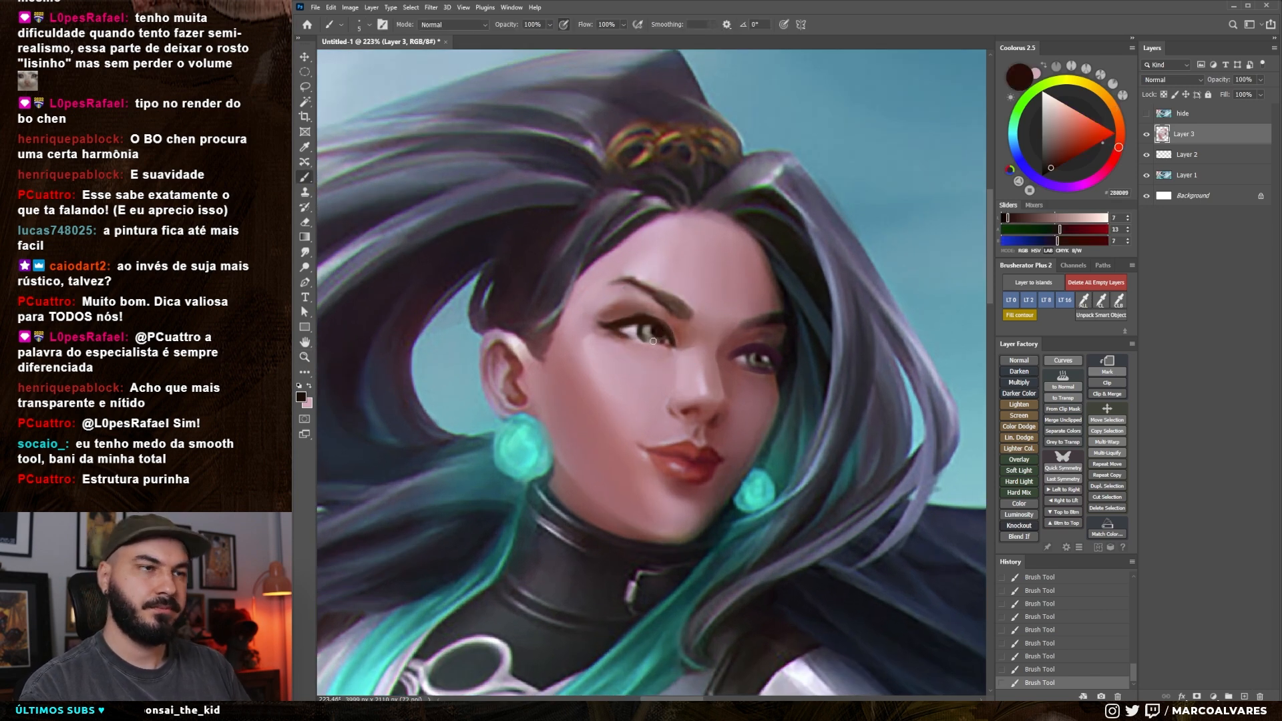
Sample a dark purplish brown and darken the iris and pupil of the far eye with small strokes
{"action": "left_click", "coordinate": [760, 358], "text": "alt"}
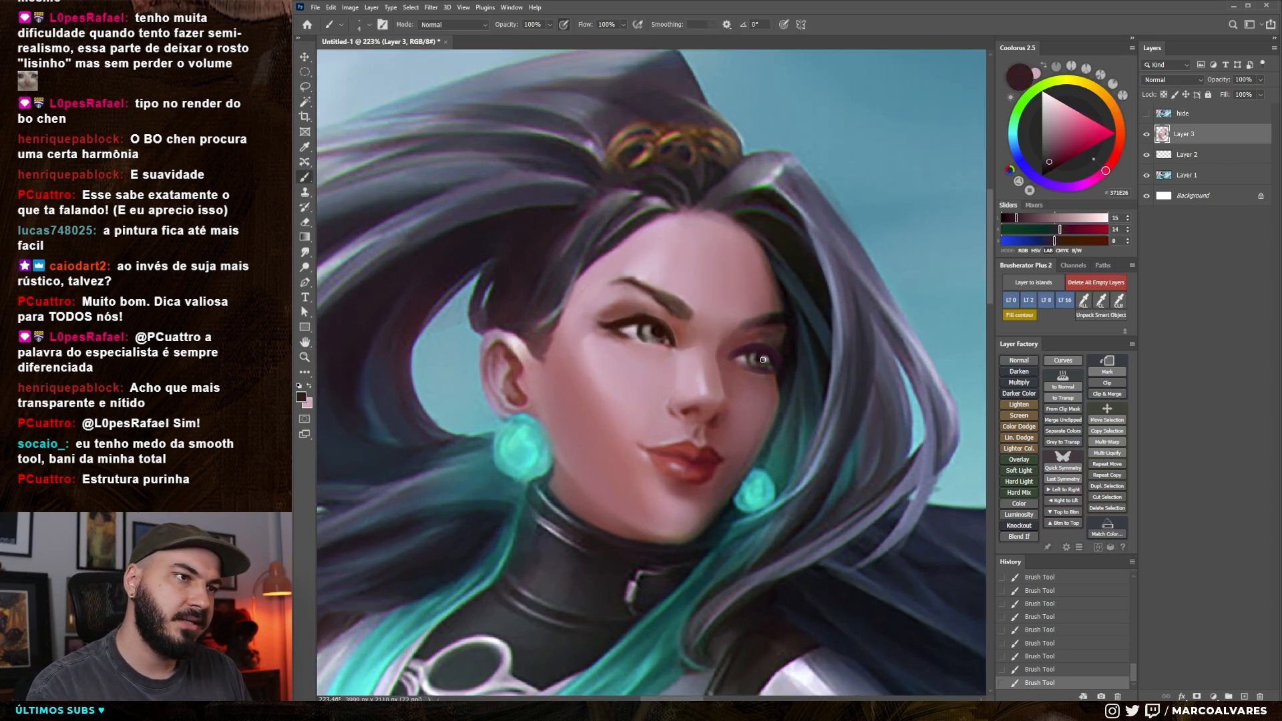
{"action": "left_click", "coordinate": [764, 365], "text": "alt"}
{"action": "left_click_drag", "start_coordinate": [766, 365], "coordinate": [762, 356]}
{"action": "left_click", "coordinate": [763, 361], "text": "alt"}
{"action": "key", "text": "bracketleft"}
{"action": "key", "text": "bracketright"}
{"action": "key", "text": "bracketright"}
Sample a dark brown from the near eye's lash line and darken the far eye's upper lid edge
{"action": "left_click", "coordinate": [630, 320], "text": "alt"}
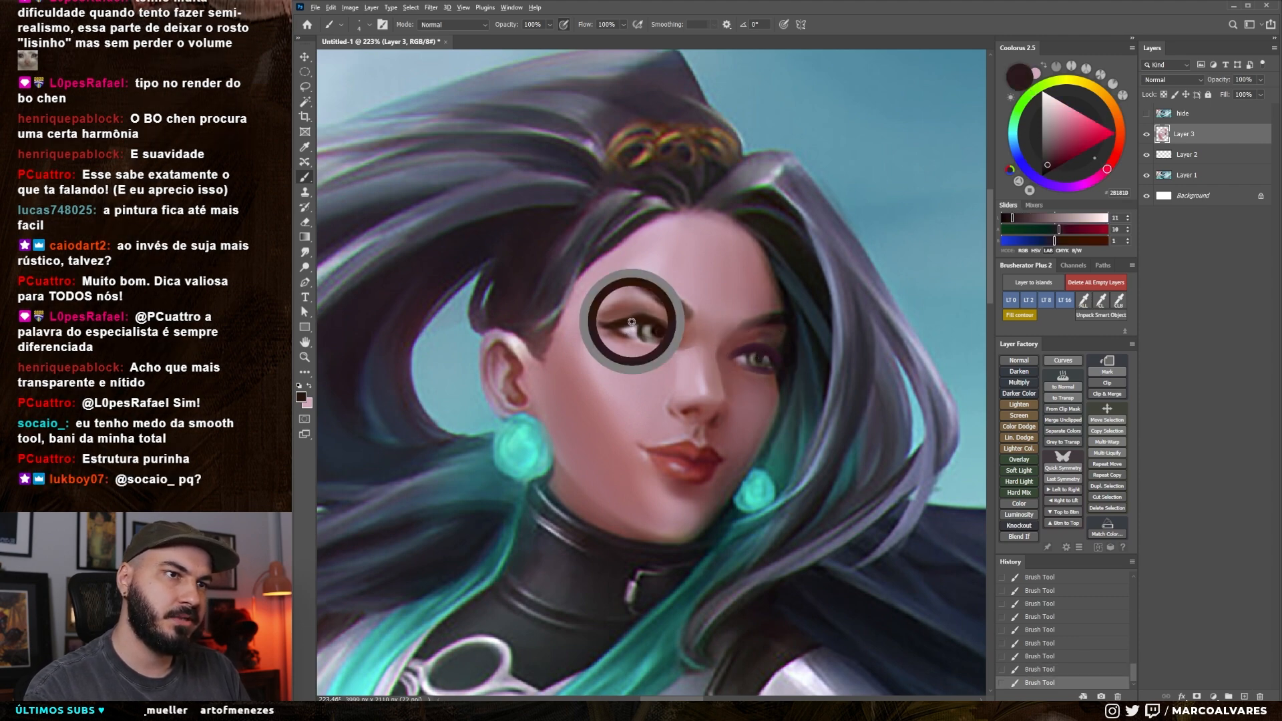
{"action": "left_click_drag", "start_coordinate": [629, 319], "coordinate": [641, 315]}
{"action": "key", "text": "bracketright"}
{"action": "left_click_drag", "start_coordinate": [731, 356], "coordinate": [742, 349]}
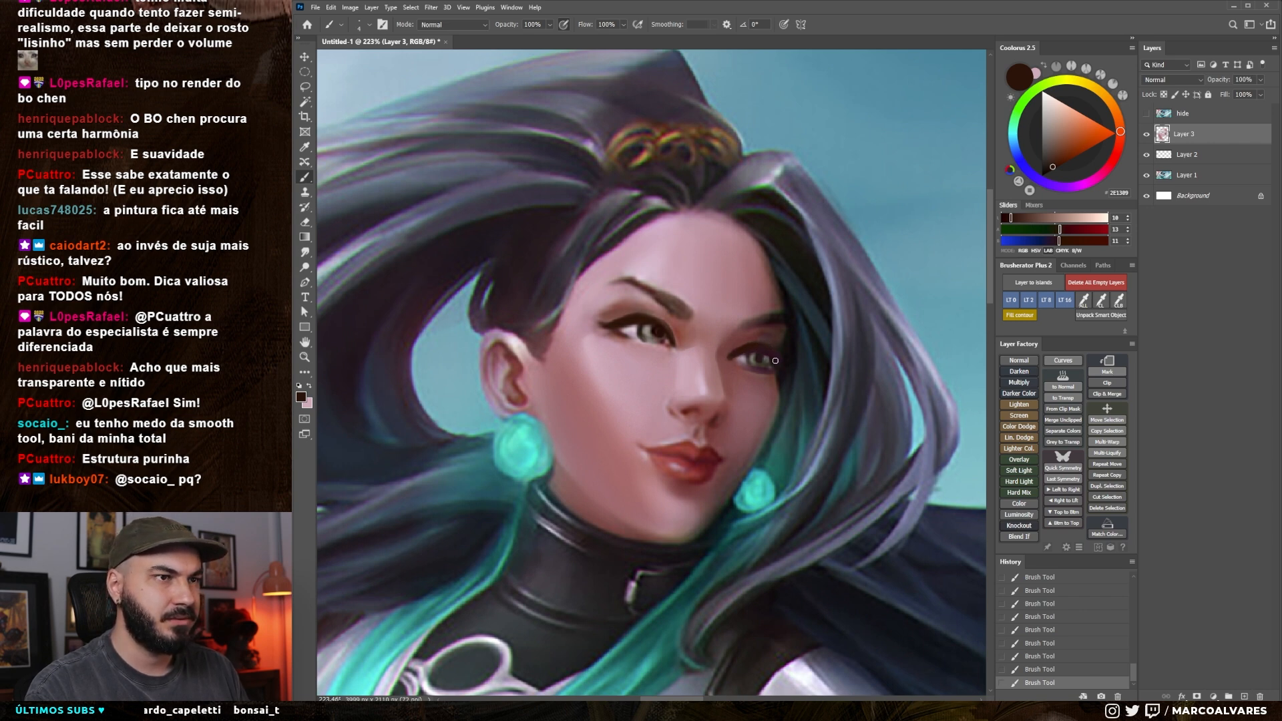
Sample a pale pink, try a highlight on the near eye, undo it, and rework the eye with a smaller brush
{"action": "left_click", "coordinate": [627, 332], "text": "alt"}
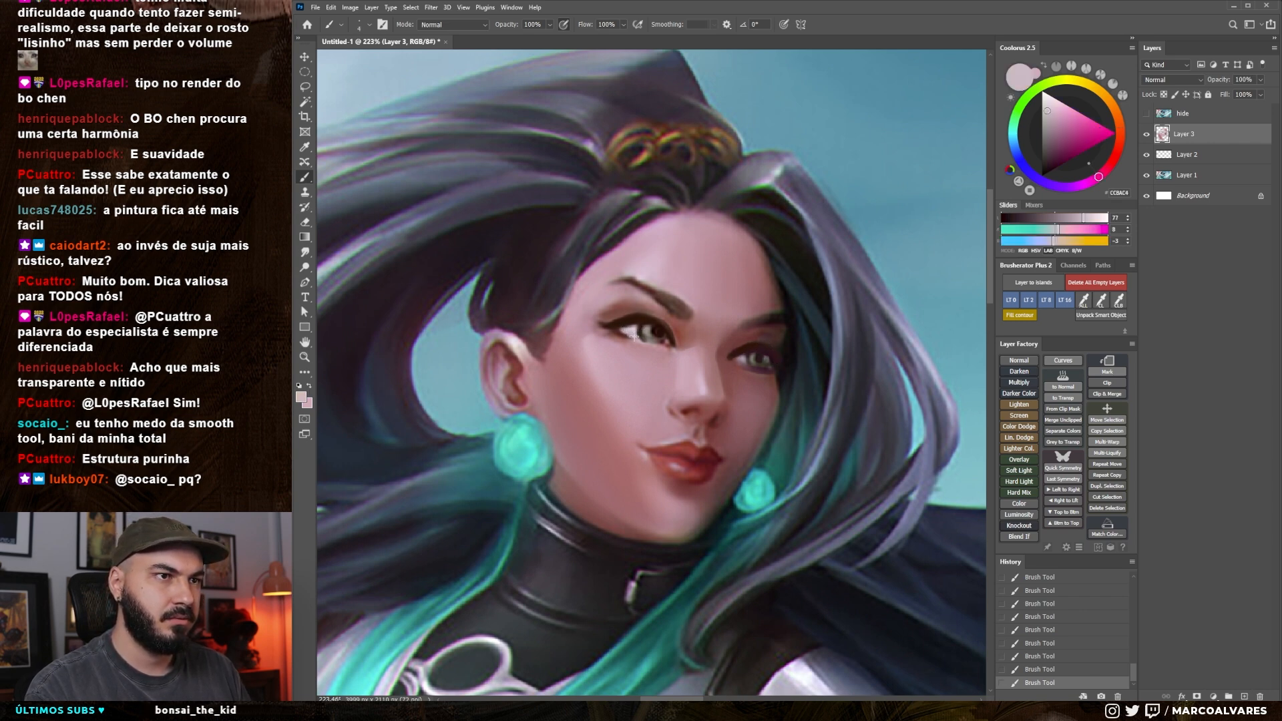
{"action": "left_click_drag", "start_coordinate": [639, 323], "coordinate": [655, 317]}
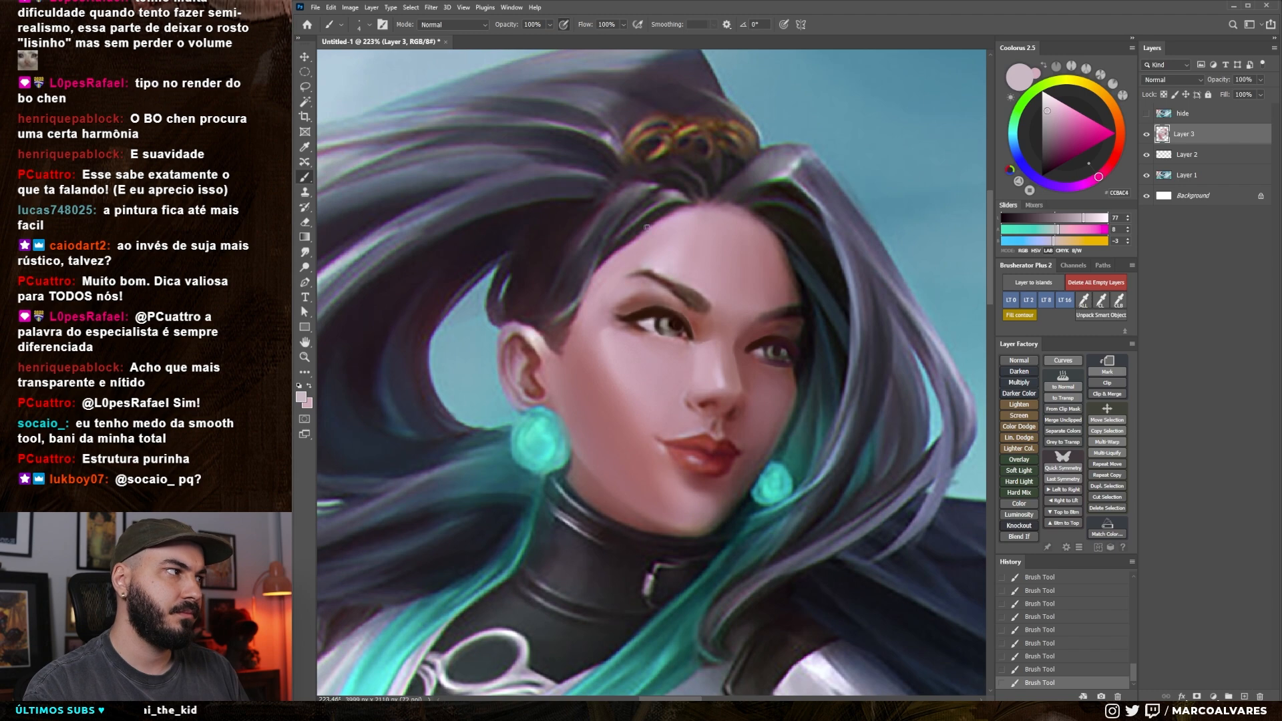
{"action": "left_click", "coordinate": [672, 325], "text": "alt"}
{"action": "key", "text": "ctrl+z"}
{"action": "left_click_drag", "start_coordinate": [638, 319], "coordinate": [675, 327]}
{"action": "key", "text": "["}
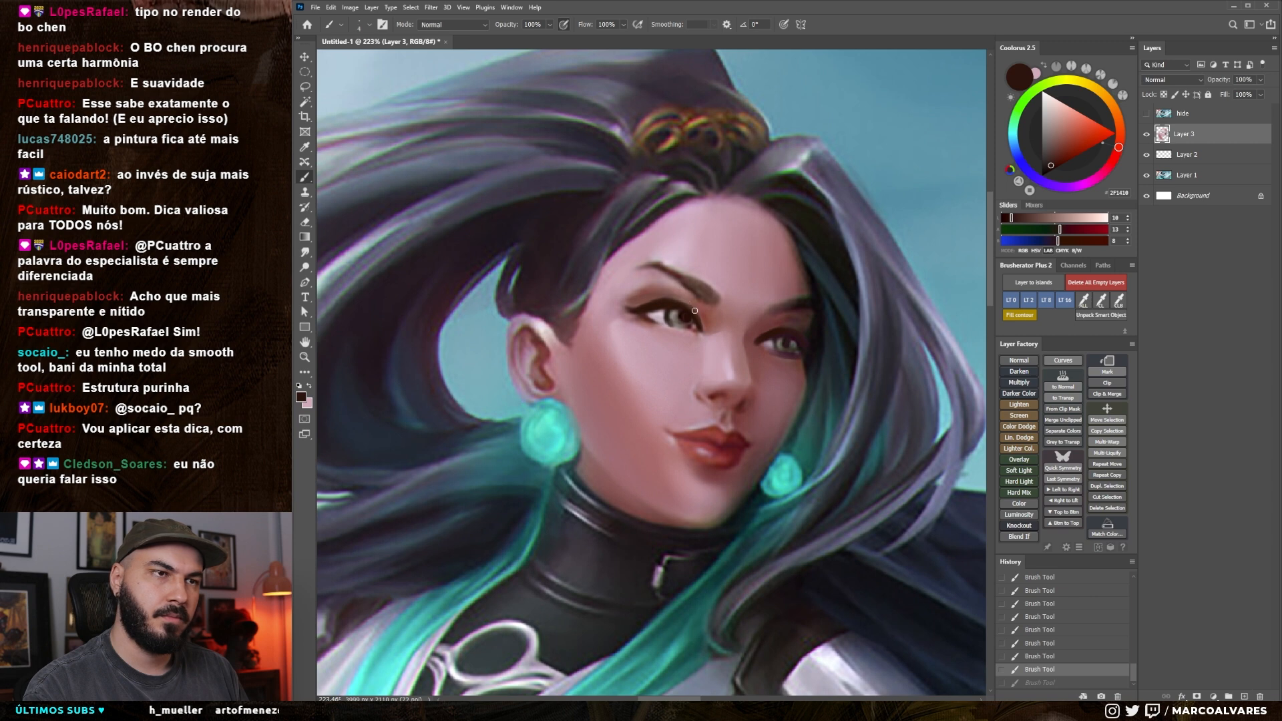
Sample dark, grey-brown and pale pink tones to clean up the near iris and add highlights to the eyes
{"action": "left_click", "coordinate": [678, 317]}
{"action": "left_click", "coordinate": [681, 324], "text": "alt"}
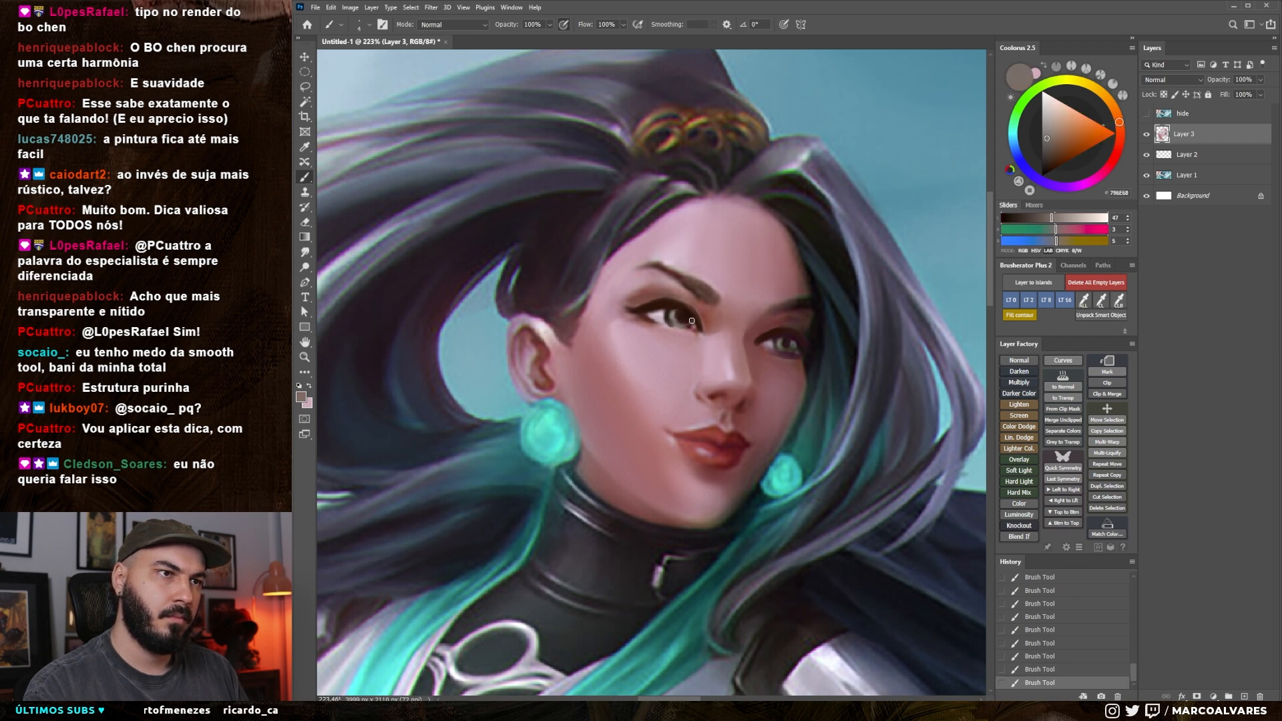
{"action": "key", "text": "bracketright"}
{"action": "left_click", "coordinate": [687, 329], "text": "alt"}
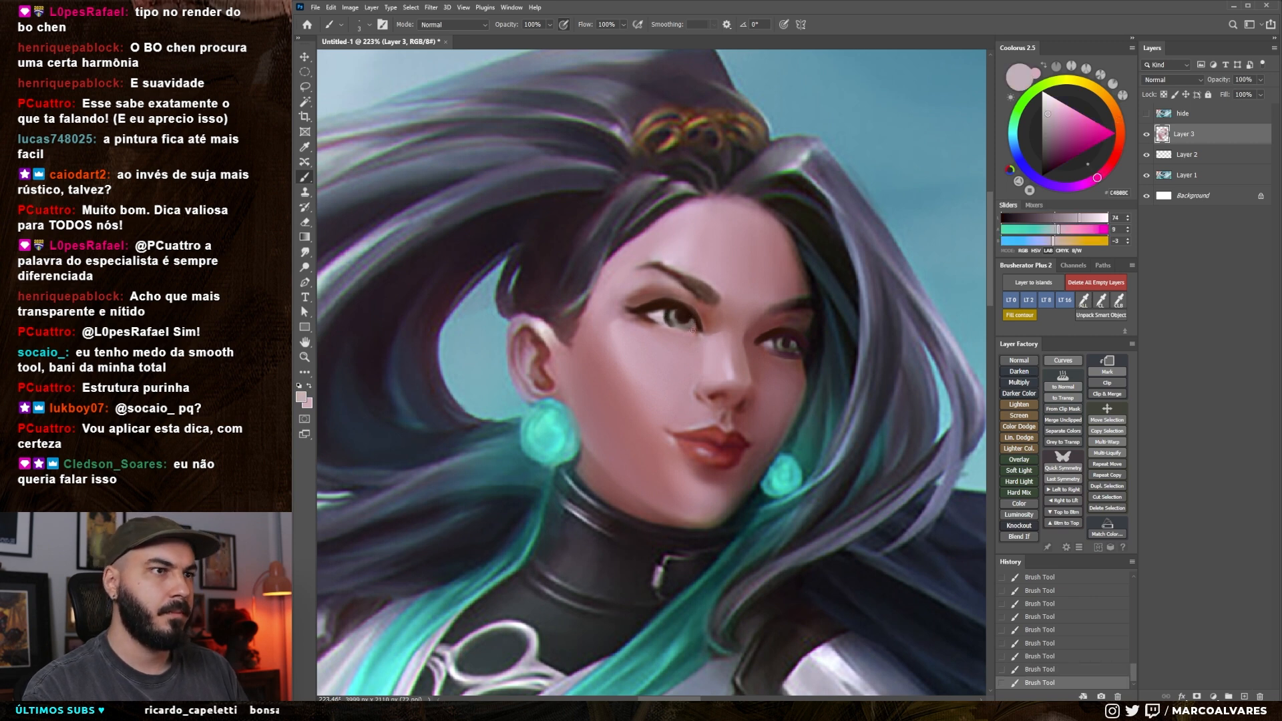
{"action": "key", "text": "bracketright"}
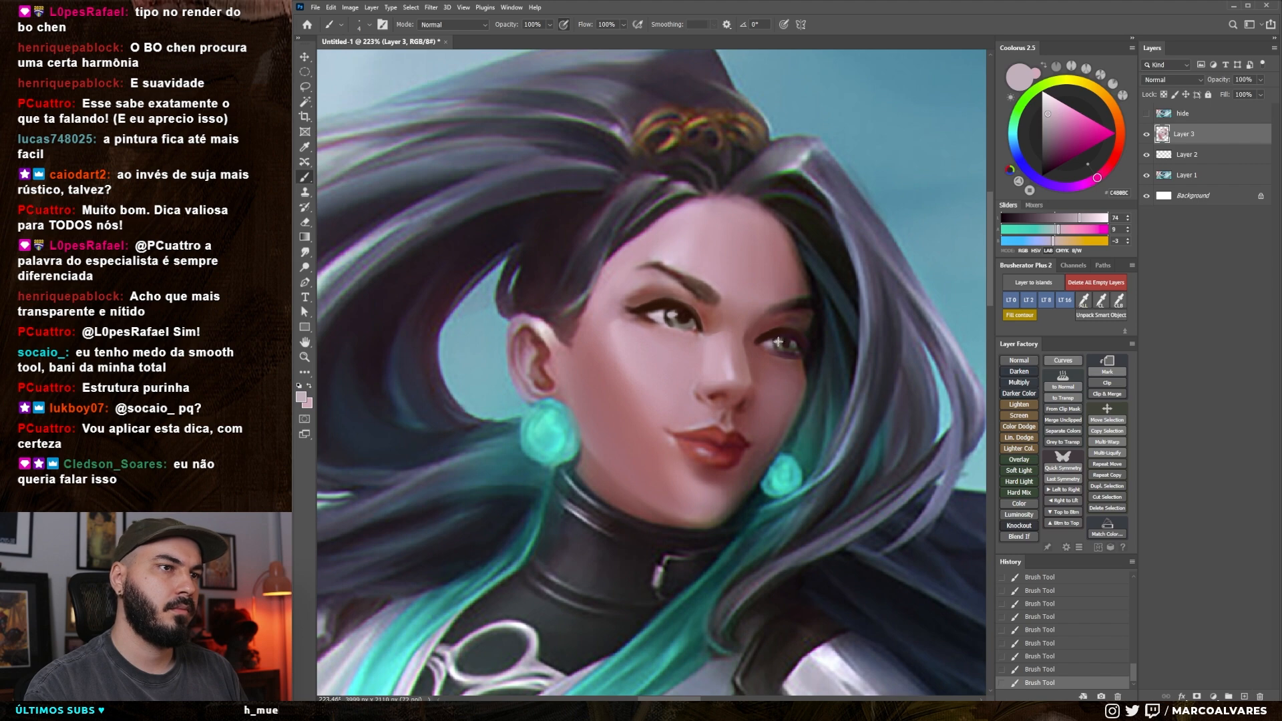
Sample dark reds from the mouth and deepen the upper lip and the near corner of the lips
{"action": "mouse_move", "coordinate": [763, 404]}
{"action": "left_mouse_down"}
{"action": "mouse_move", "coordinate": [695, 408]}
{"action": "mouse_move", "coordinate": [751, 385]}
{"action": "left_mouse_up"}
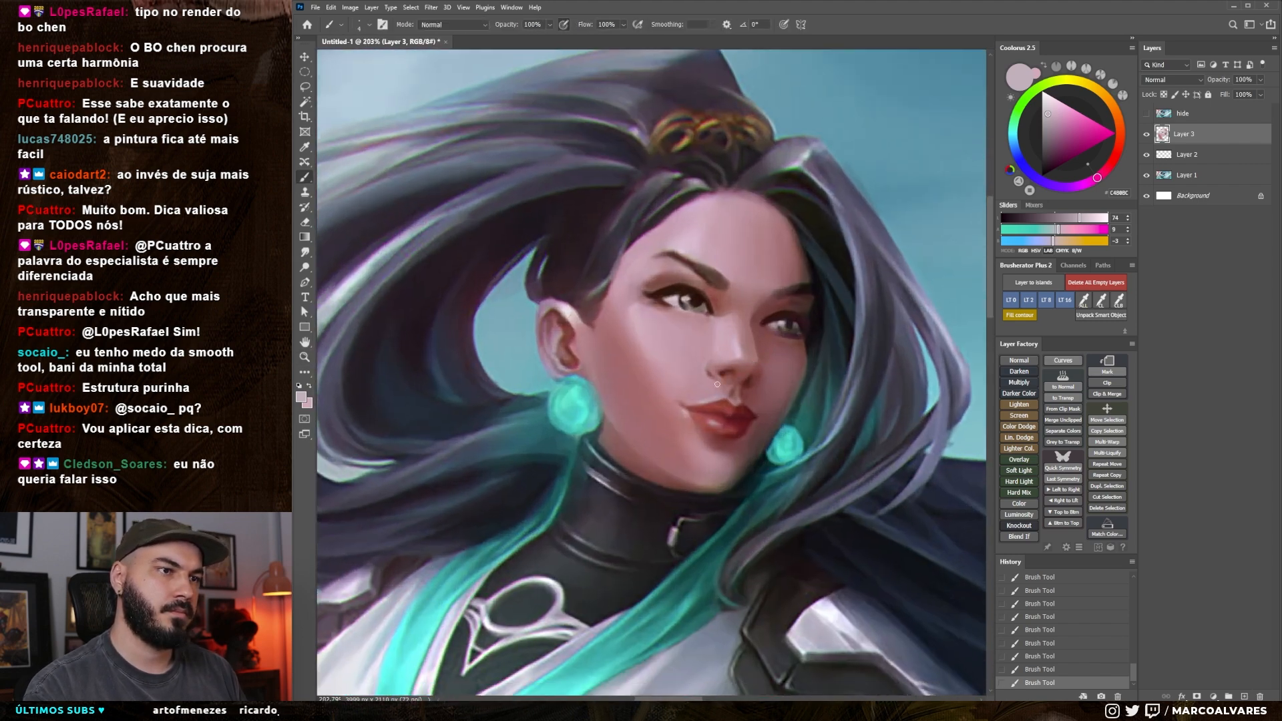
{"action": "left_click", "coordinate": [739, 417], "text": "alt"}
{"action": "key", "text": "["}
{"action": "left_click_drag", "start_coordinate": [696, 407], "coordinate": [718, 410]}
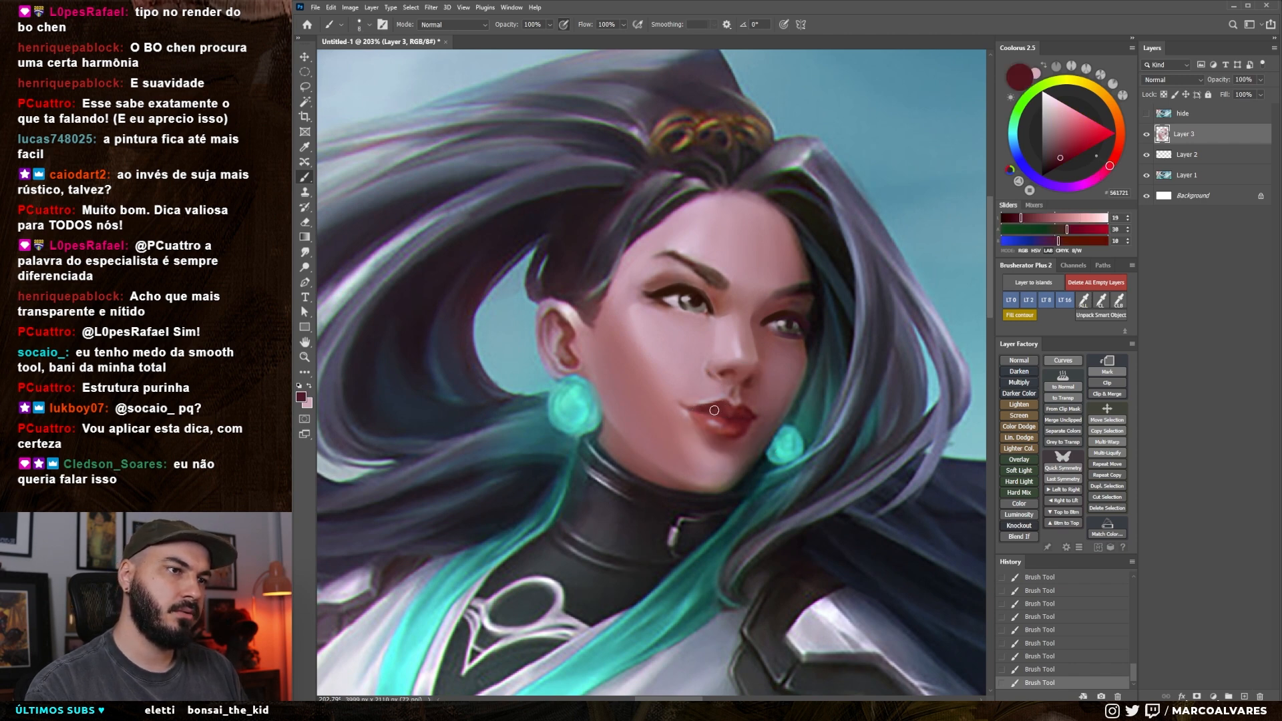
{"action": "left_click", "coordinate": [731, 414], "text": "alt"}
{"action": "key", "text": "]"}
{"action": "key", "text": "]"}
{"action": "left_click", "coordinate": [734, 433], "text": "alt"}
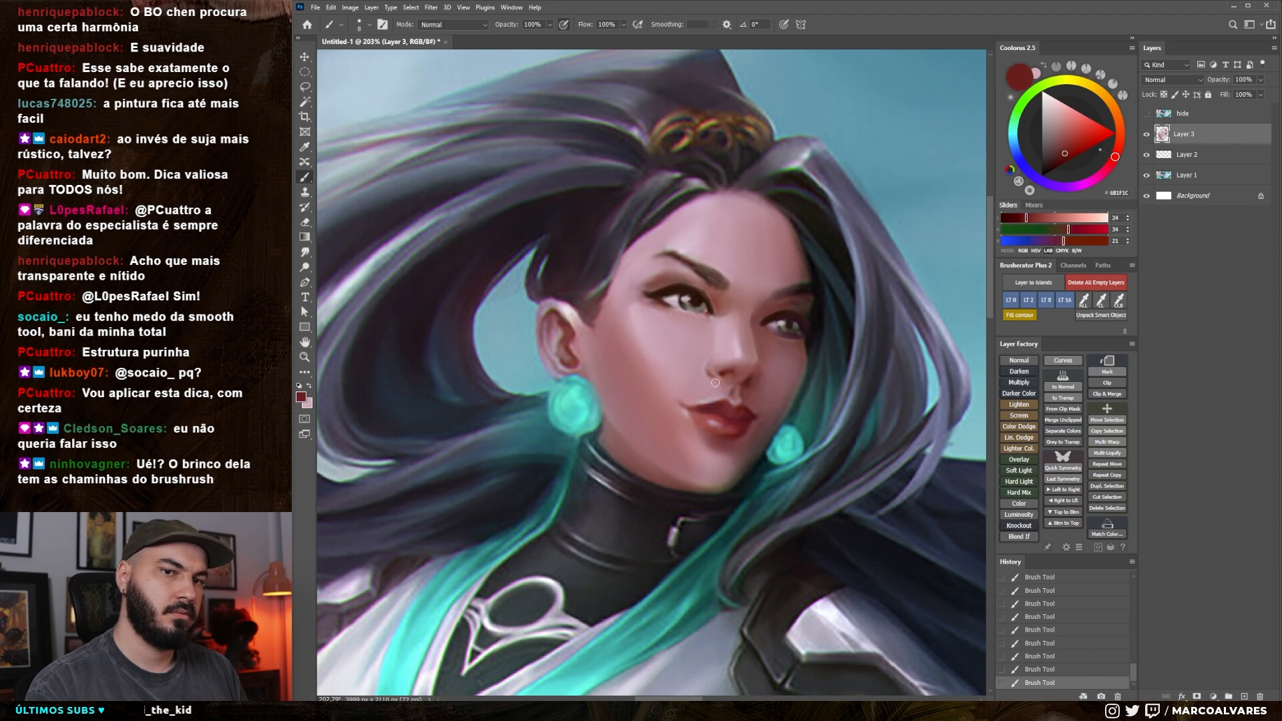
Brush sampled red tones over the middle of the lips to smooth the transition between upper and lower lip
{"action": "mouse_move", "coordinate": [713, 406]}
{"action": "left_mouse_down"}
{"action": "mouse_move", "coordinate": [711, 438]}
{"action": "mouse_move", "coordinate": [725, 390]}
{"action": "left_mouse_up"}
{"action": "left_click_drag", "start_coordinate": [744, 437], "coordinate": [726, 419]}
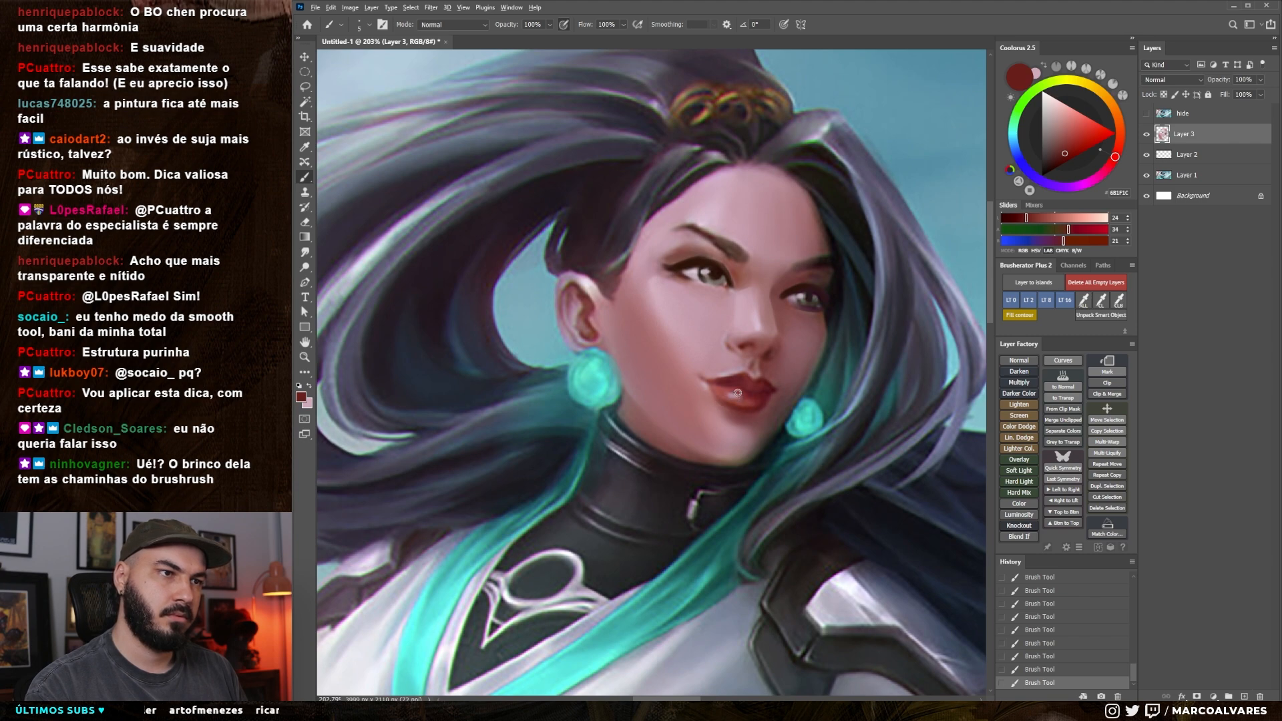
{"action": "left_click", "coordinate": [739, 393], "text": "alt"}
{"action": "left_click", "coordinate": [740, 383], "text": "alt"}
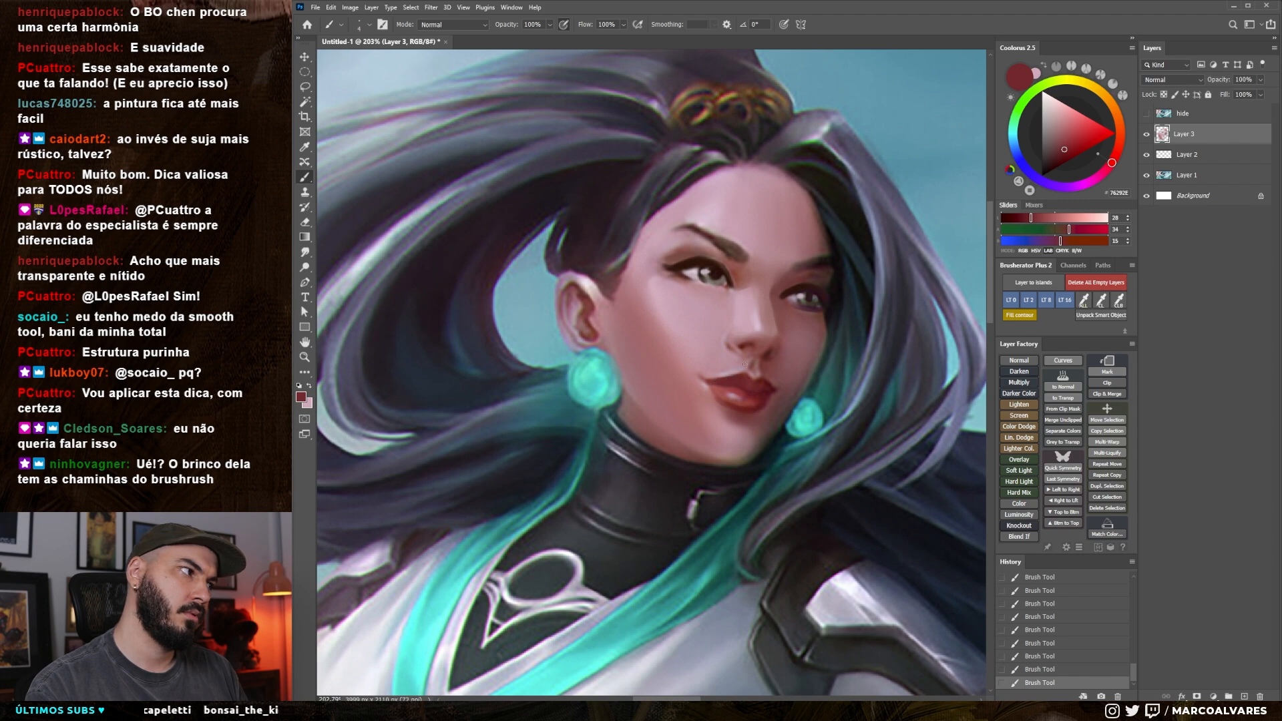
Change the brush preset, pick a very dark red, shrink the brush, and redraw the parting line between the lips
{"action": "right_click", "coordinate": [745, 364]}
{"action": "double_click", "coordinate": [788, 473]}
{"action": "left_click", "coordinate": [1111, 163]}
{"action": "left_click", "coordinate": [1058, 167]}
{"action": "key", "text": "["}
{"action": "key", "text": "["}
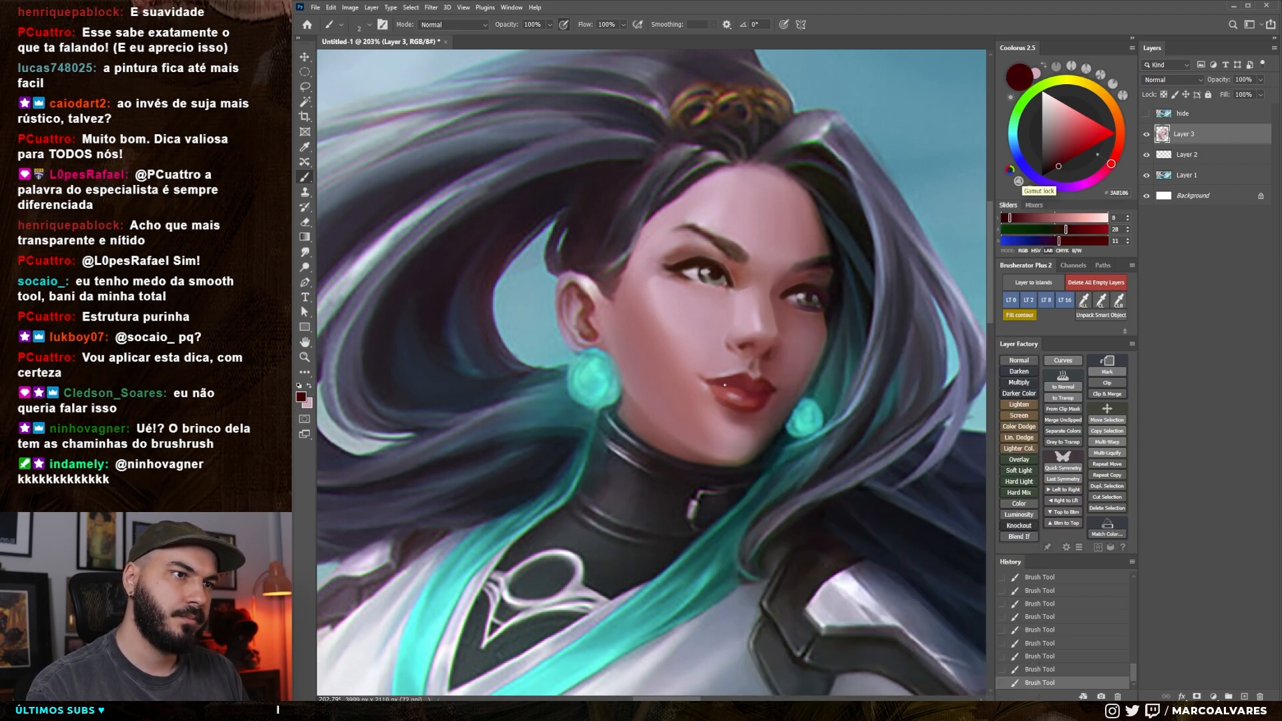
{"action": "key", "text": "ctrl+z"}
{"action": "left_click_drag", "start_coordinate": [729, 385], "coordinate": [731, 387]}
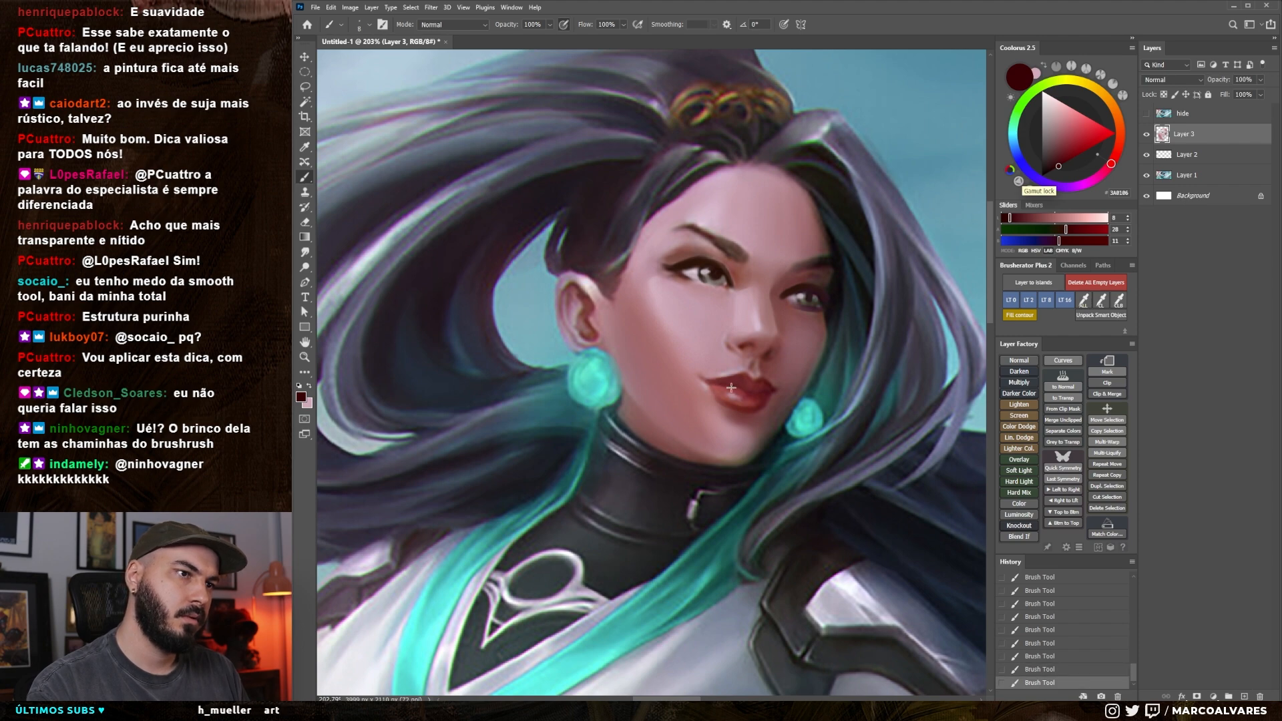
Enlarge the brush, sample muted reds, and blend the far half of the lips
{"action": "key", "text": "]"}
{"action": "left_click", "coordinate": [759, 391], "text": "alt"}
{"action": "key", "text": "]"}
{"action": "key", "text": "]"}
{"action": "key", "text": "]"}
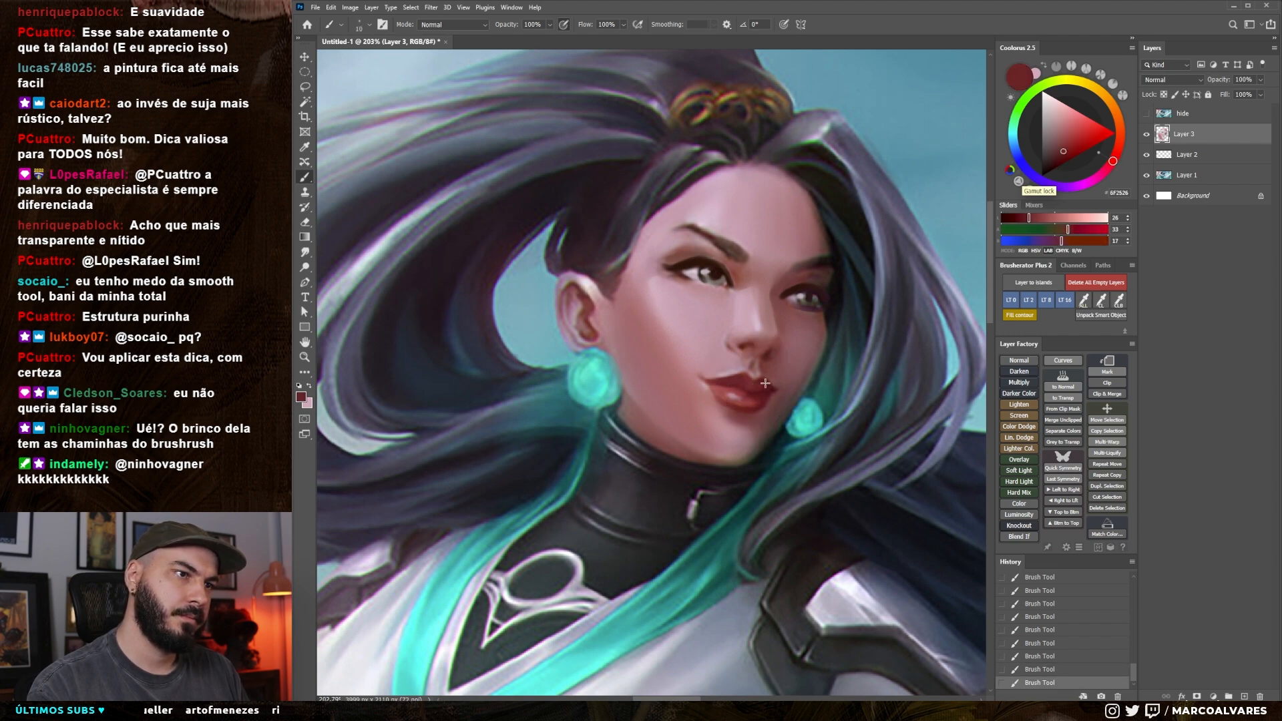
{"action": "left_click", "coordinate": [765, 389], "text": "alt"}
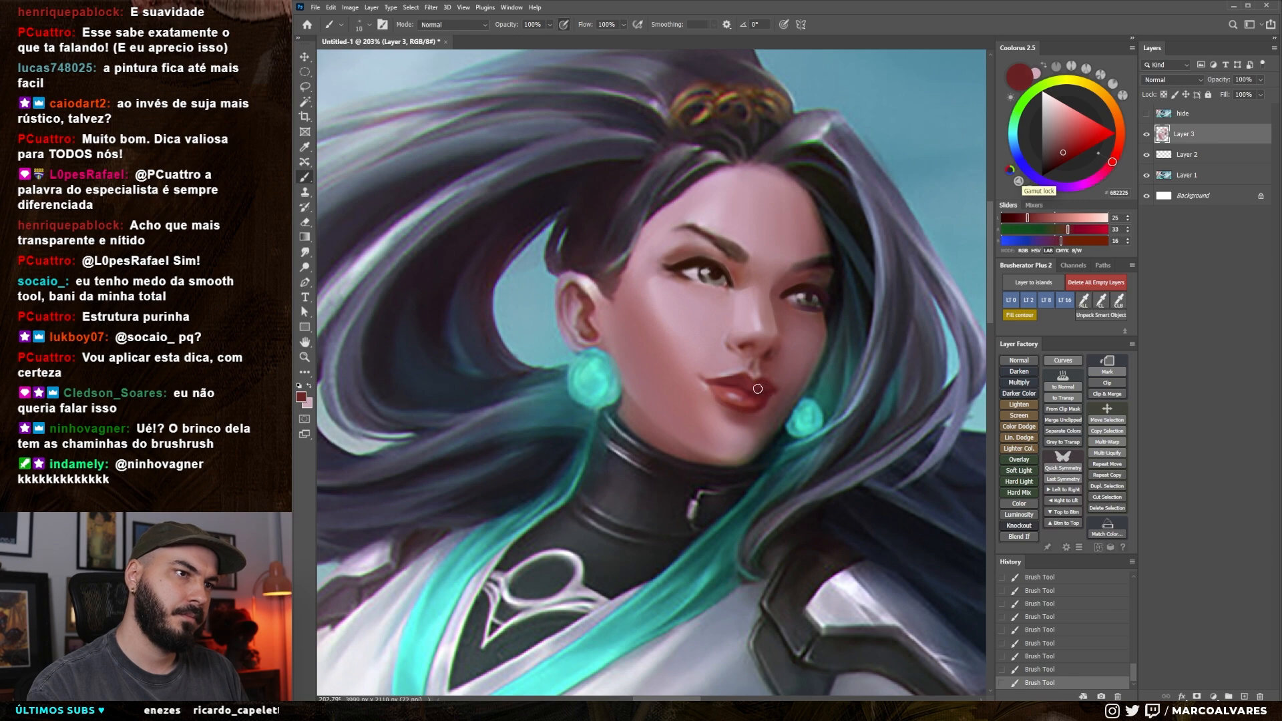
Sample a dark brown from the near eye and select a different brush from the Marco Alvares Sketch Brushes 2022 set
{"action": "left_click", "coordinate": [711, 268], "text": "alt"}
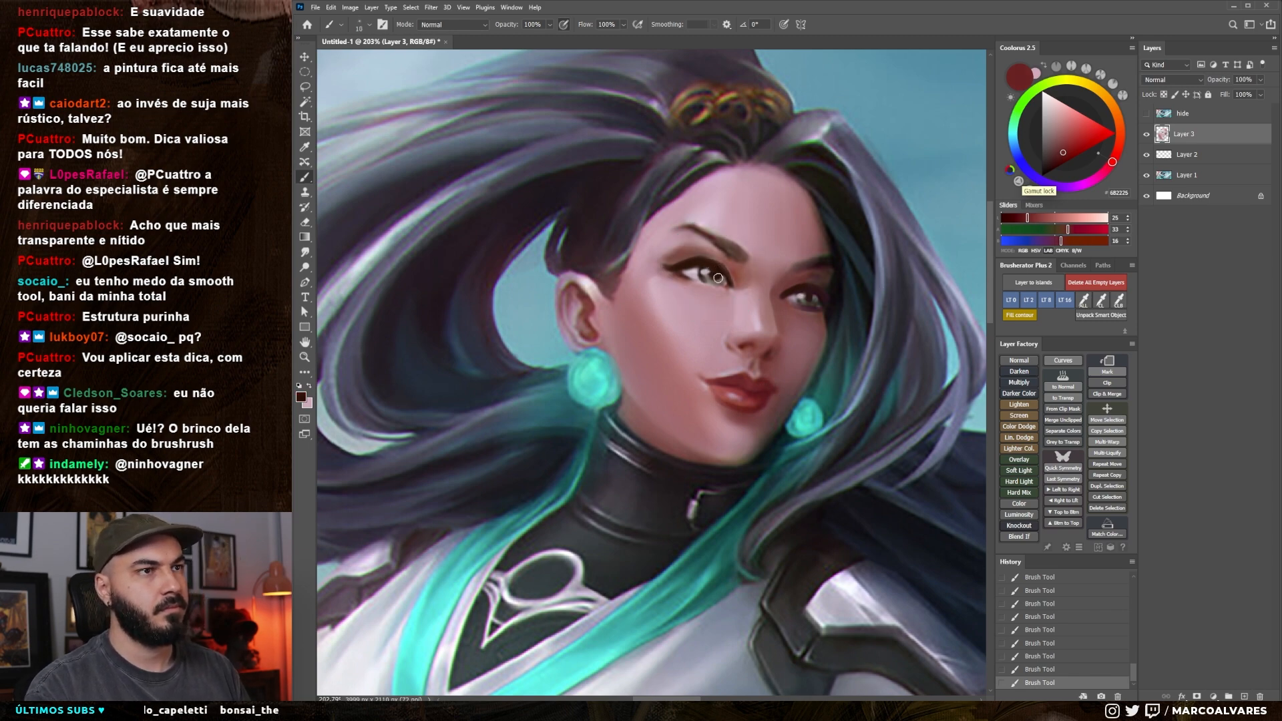
{"action": "key", "text": "]"}
{"action": "mouse_move", "coordinate": [785, 387]}
{"action": "left_mouse_down"}
{"action": "mouse_move", "coordinate": [715, 385]}
{"action": "mouse_move", "coordinate": [698, 409]}
{"action": "mouse_move", "coordinate": [751, 400]}
{"action": "left_mouse_up"}
{"action": "right_click", "coordinate": [713, 341]}
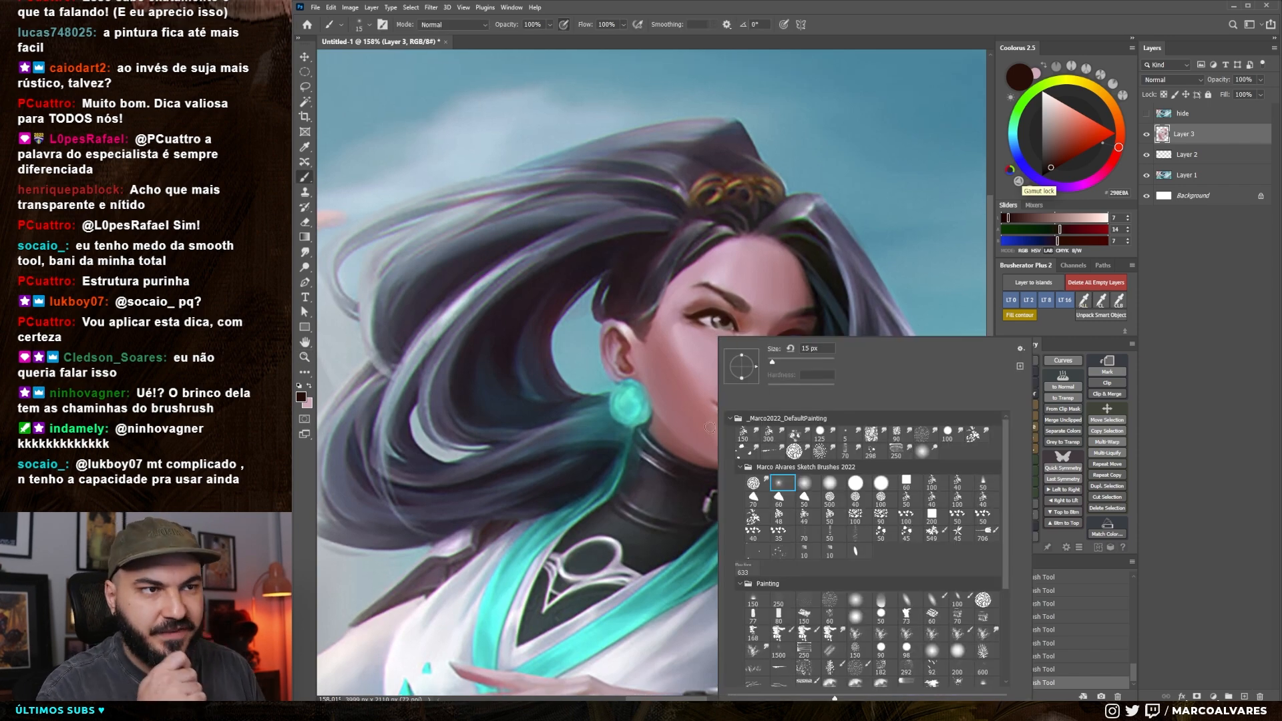
{"action": "left_click_drag", "start_coordinate": [632, 365], "coordinate": [634, 356]}
{"action": "right_click", "coordinate": [647, 300]}
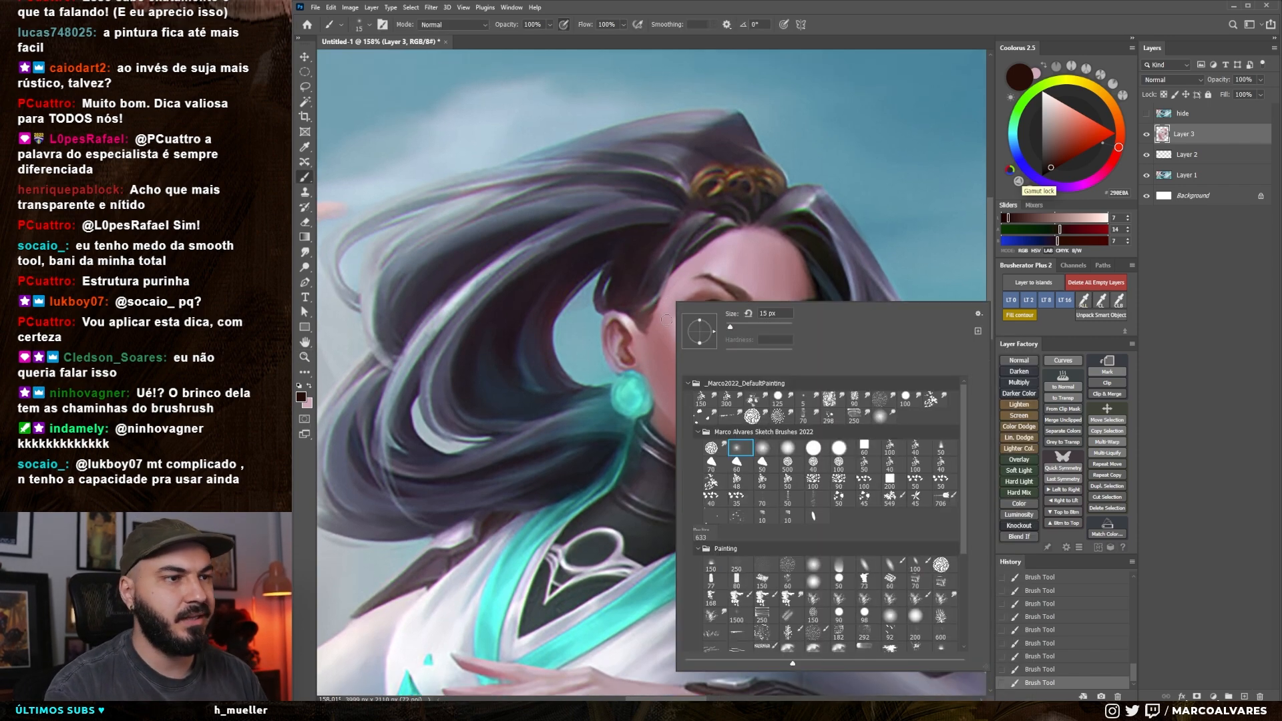
{"action": "left_click", "coordinate": [791, 447]}
{"action": "left_click_drag", "start_coordinate": [764, 274], "coordinate": [766, 266]}
{"action": "left_click_drag", "start_coordinate": [664, 311], "coordinate": [694, 291]}
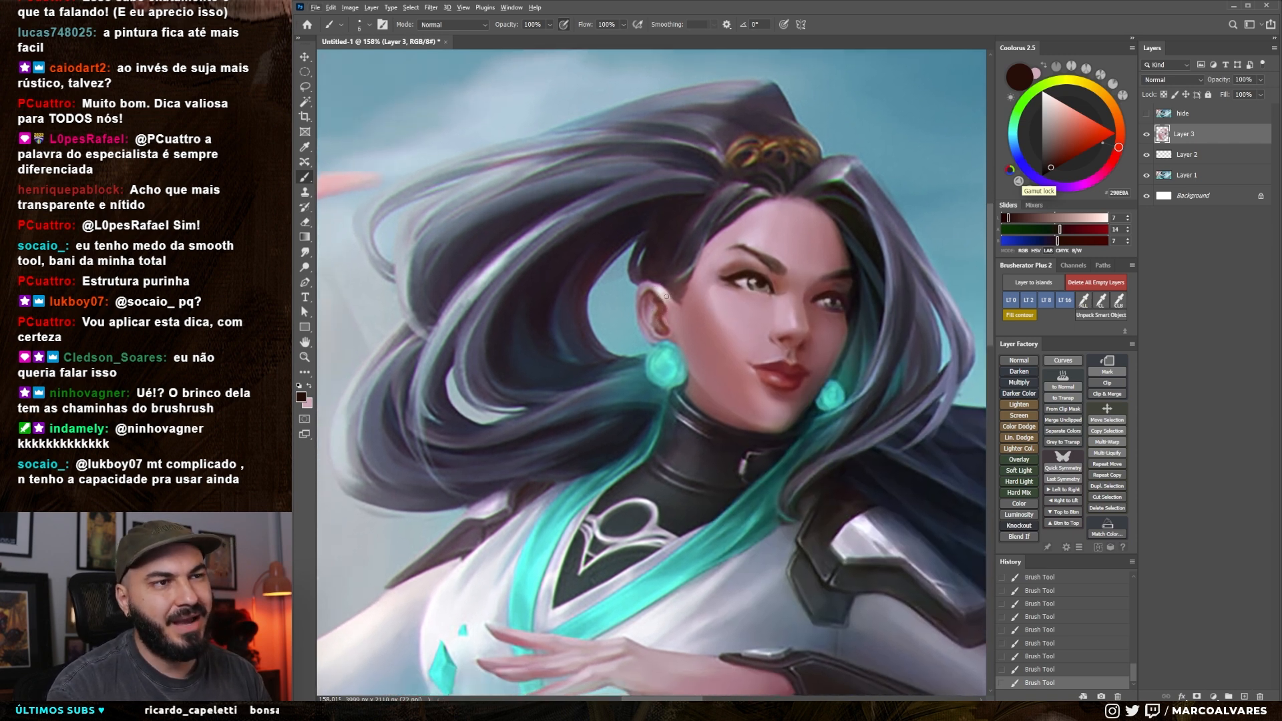
{"action": "left_click", "coordinate": [669, 292], "text": "alt"}
{"action": "left_click_drag", "start_coordinate": [672, 312], "coordinate": [647, 281]}
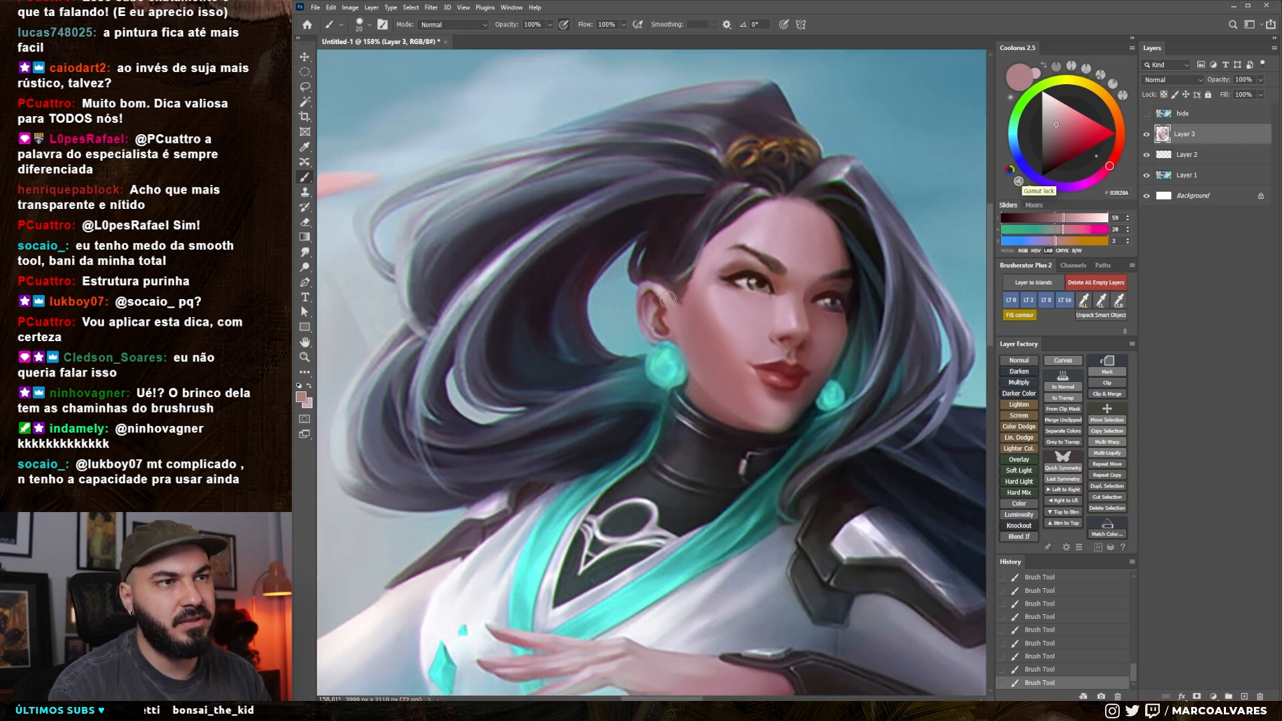
{"action": "key", "text": "ctrl+z"}
Switch to another brush preset, sample a dusty pink skin tone, and paint over the inner details of the ear
{"action": "right_click", "coordinate": [689, 253]}
{"action": "left_click", "coordinate": [794, 399]}
{"action": "left_click", "coordinate": [675, 309], "text": "alt"}
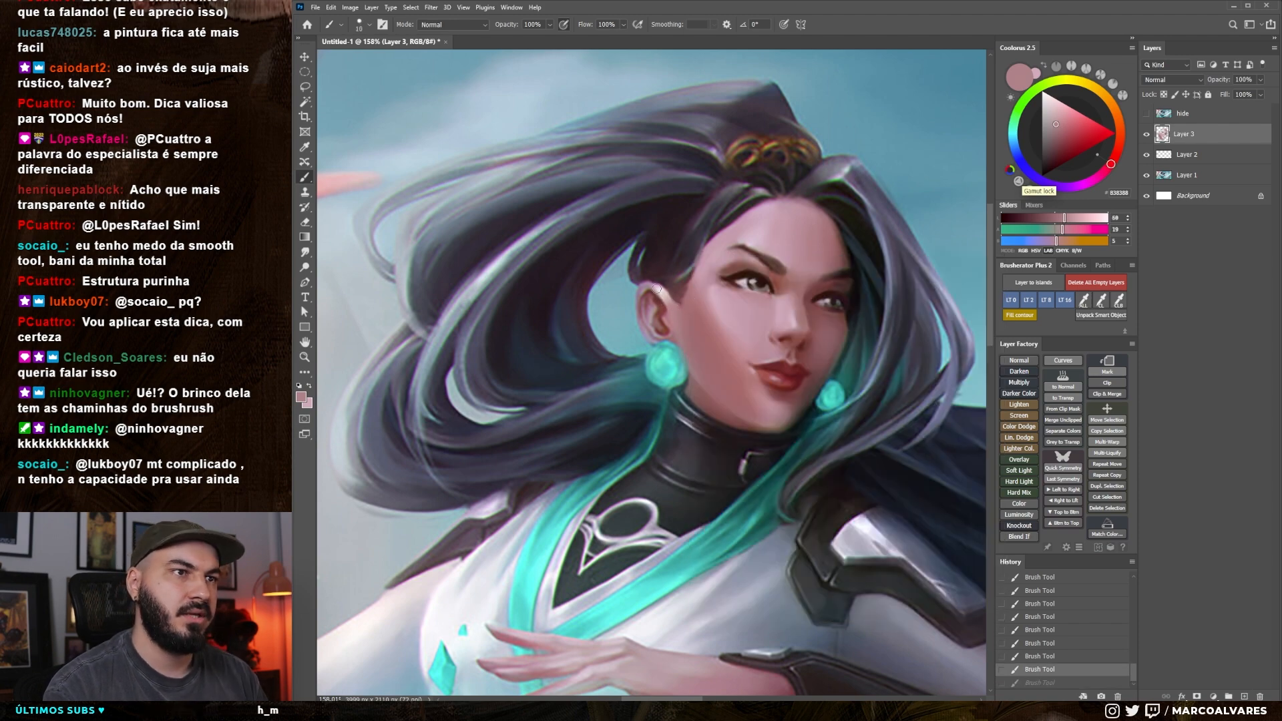
{"action": "key", "text": "bracketleft"}
{"action": "left_click_drag", "start_coordinate": [668, 302], "coordinate": [655, 287]}
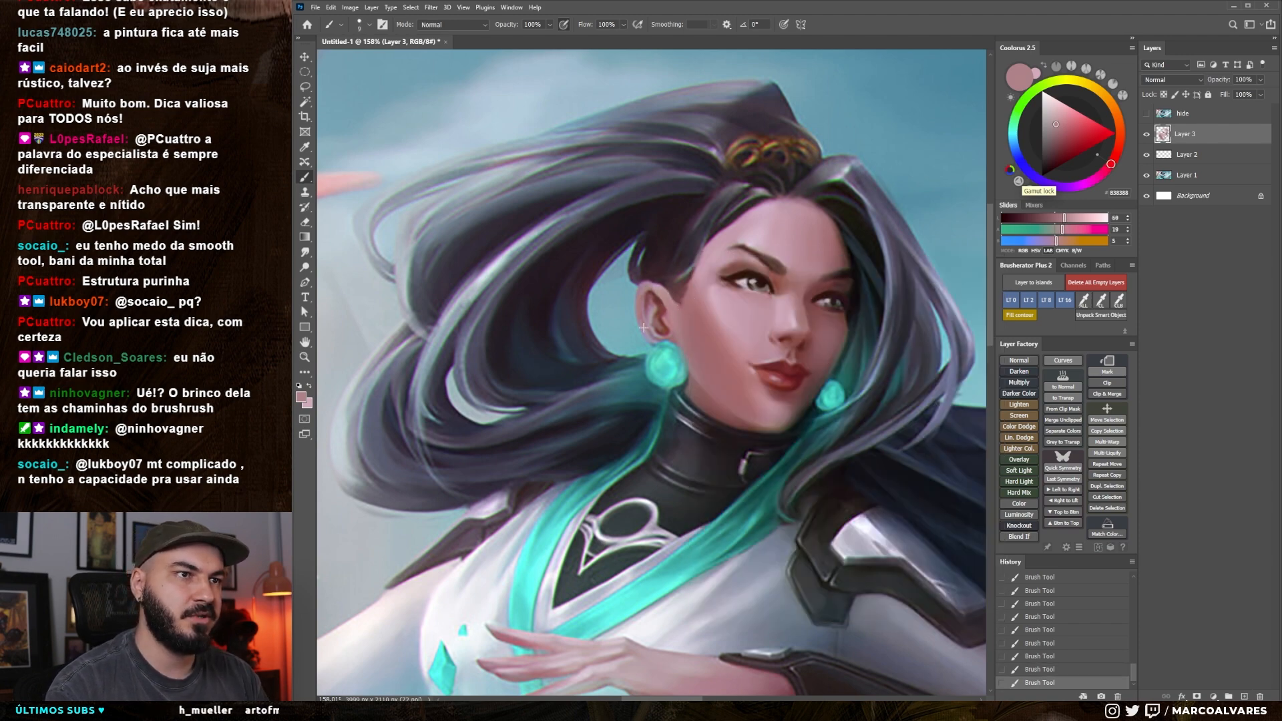
{"action": "key", "text": "bracketright"}
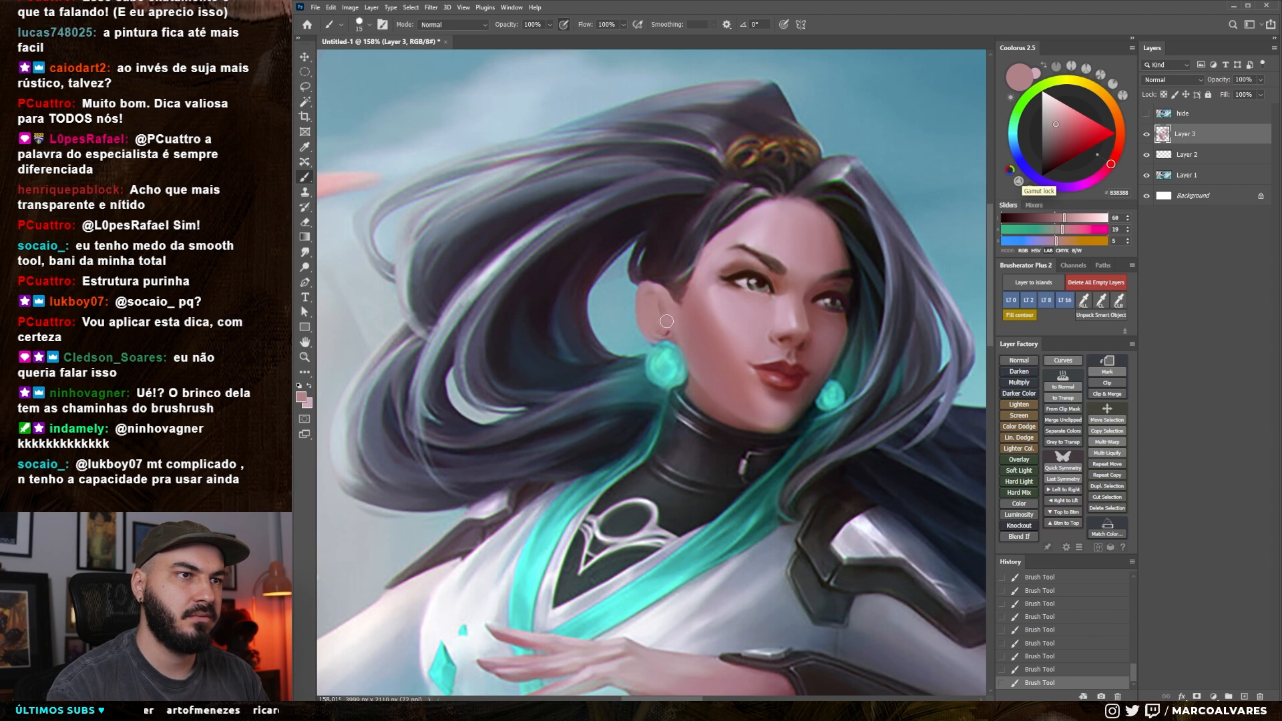
Sample a light pink from the face, shrink the brush, and brush highlights onto the near ear, undoing the unwanted stroke
{"action": "left_click", "coordinate": [729, 321], "text": "alt"}
{"action": "key", "text": "bracketleft"}
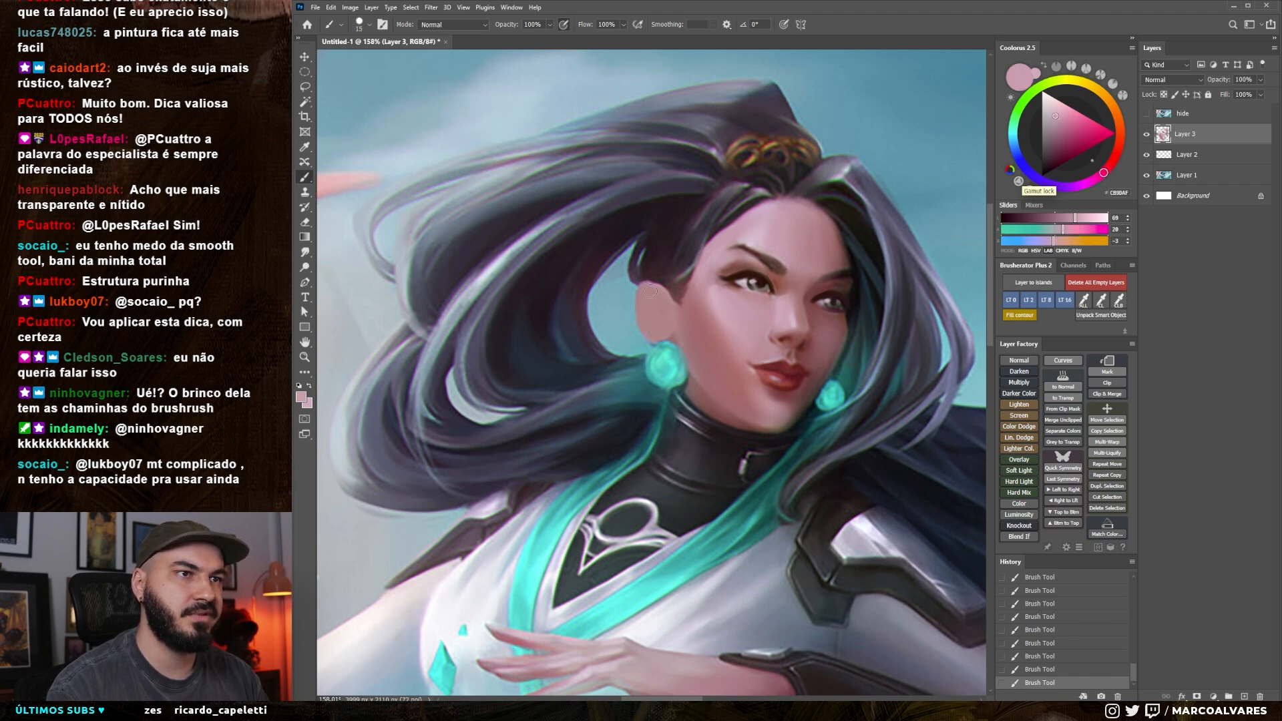
{"action": "left_click_drag", "start_coordinate": [652, 289], "coordinate": [668, 302]}
{"action": "key", "text": "ctrl+z"}
{"action": "key", "text": "bracketleft"}
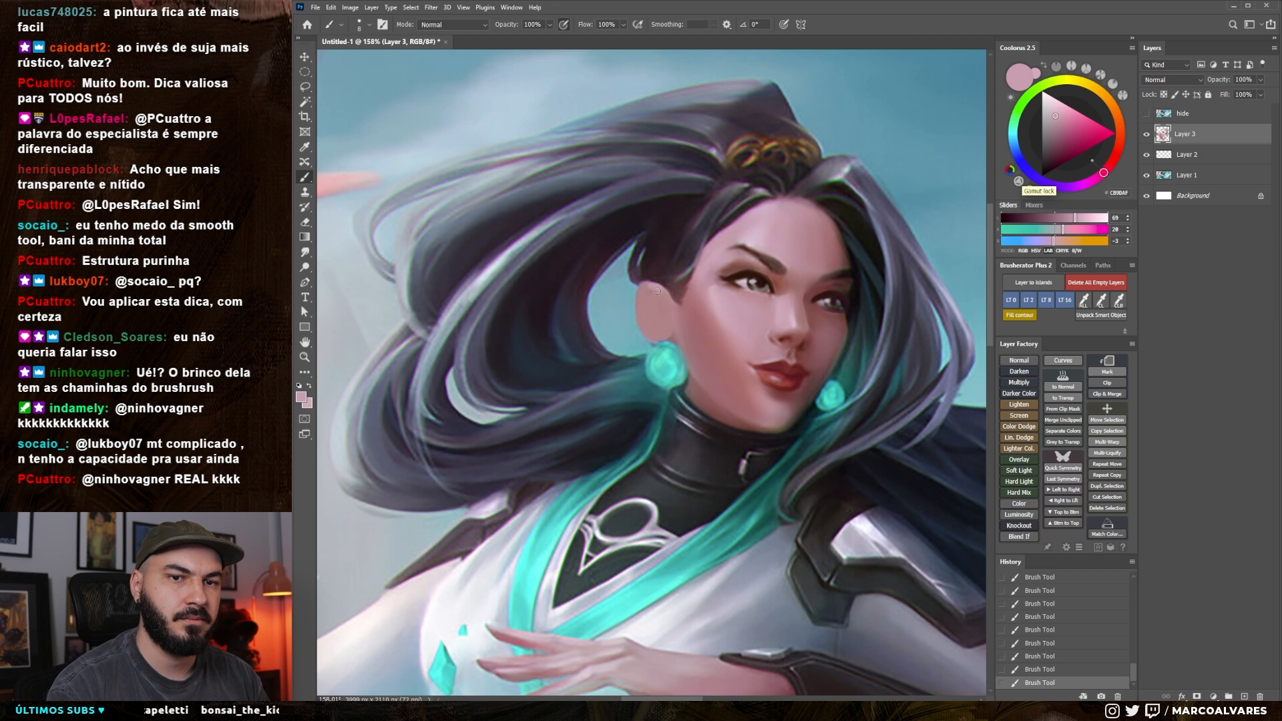
{"action": "left_click_drag", "start_coordinate": [655, 252], "coordinate": [657, 250]}
{"action": "key", "text": "bracketright"}
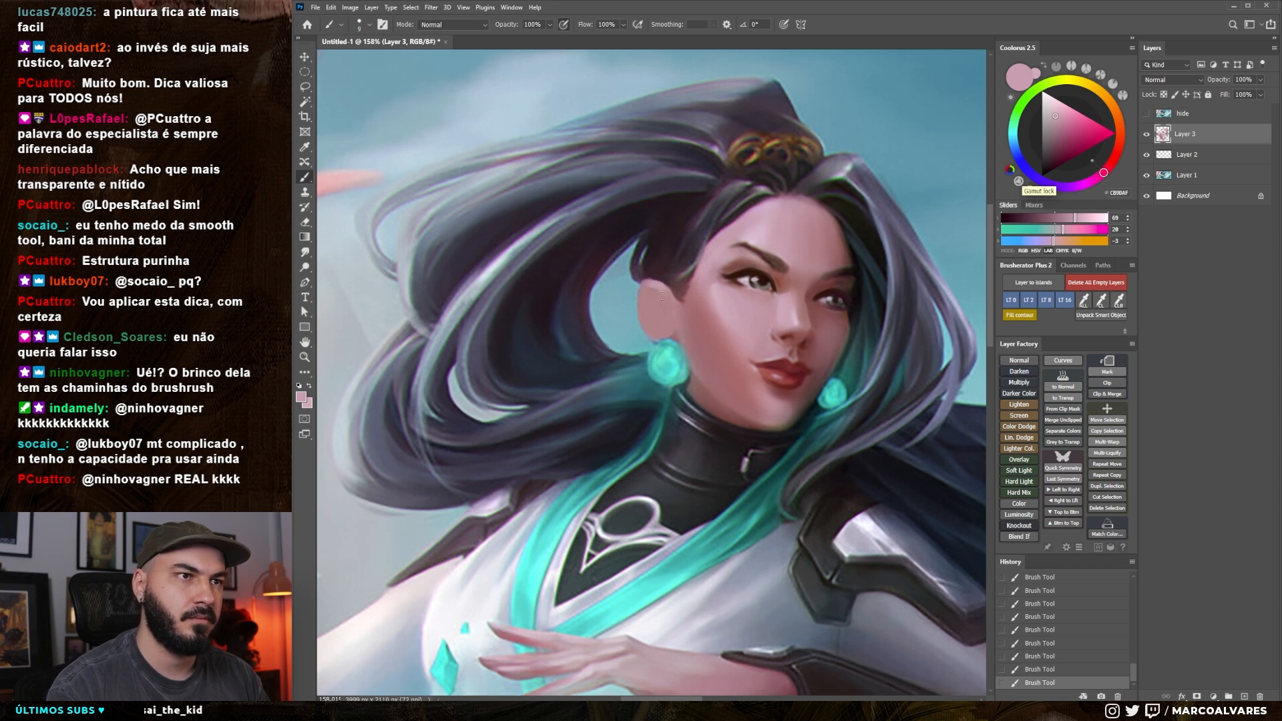
Sample muted reds from the face and ear and repaint the inner shadow of the ear with a small brush
{"action": "left_click", "coordinate": [810, 295], "text": "alt"}
{"action": "mouse_move", "coordinate": [619, 294]}
{"action": "left_mouse_down"}
{"action": "mouse_move", "coordinate": [665, 287]}
{"action": "mouse_move", "coordinate": [665, 300]}
{"action": "left_mouse_up"}
{"action": "key", "text": "ctrl+z"}
{"action": "key", "text": "bracketleft"}
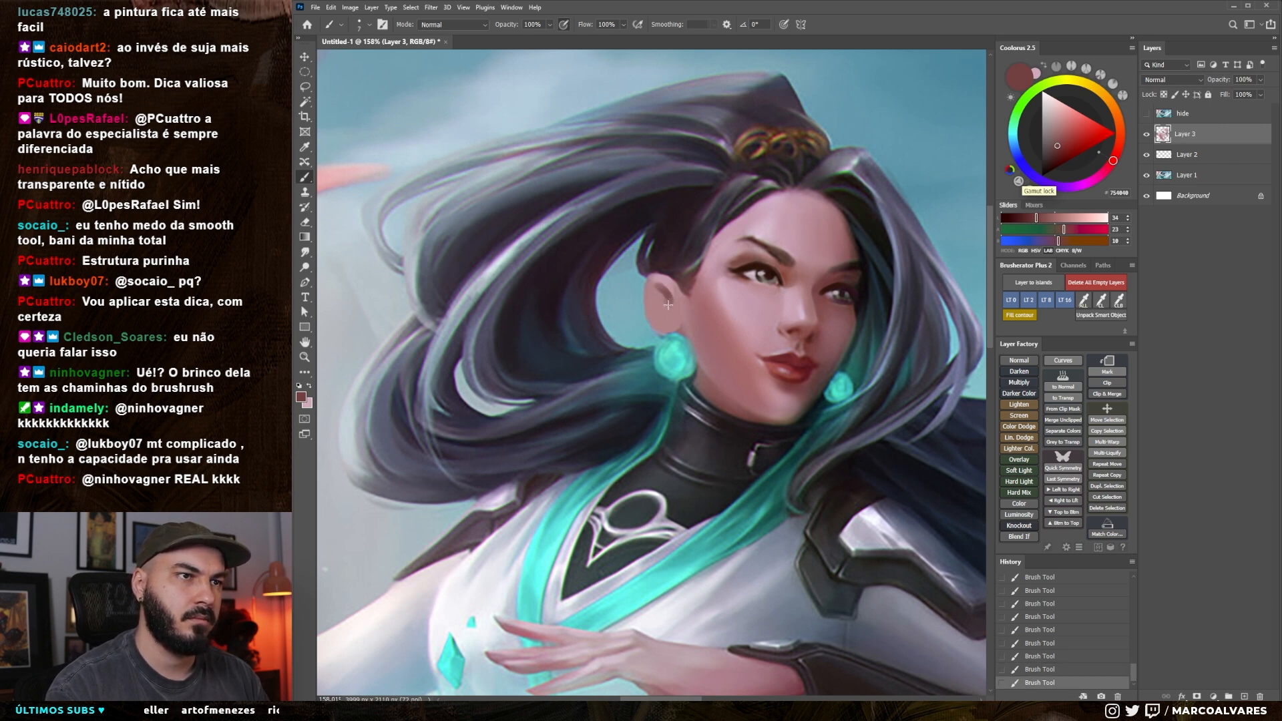
{"action": "left_click", "coordinate": [666, 298], "text": "alt"}
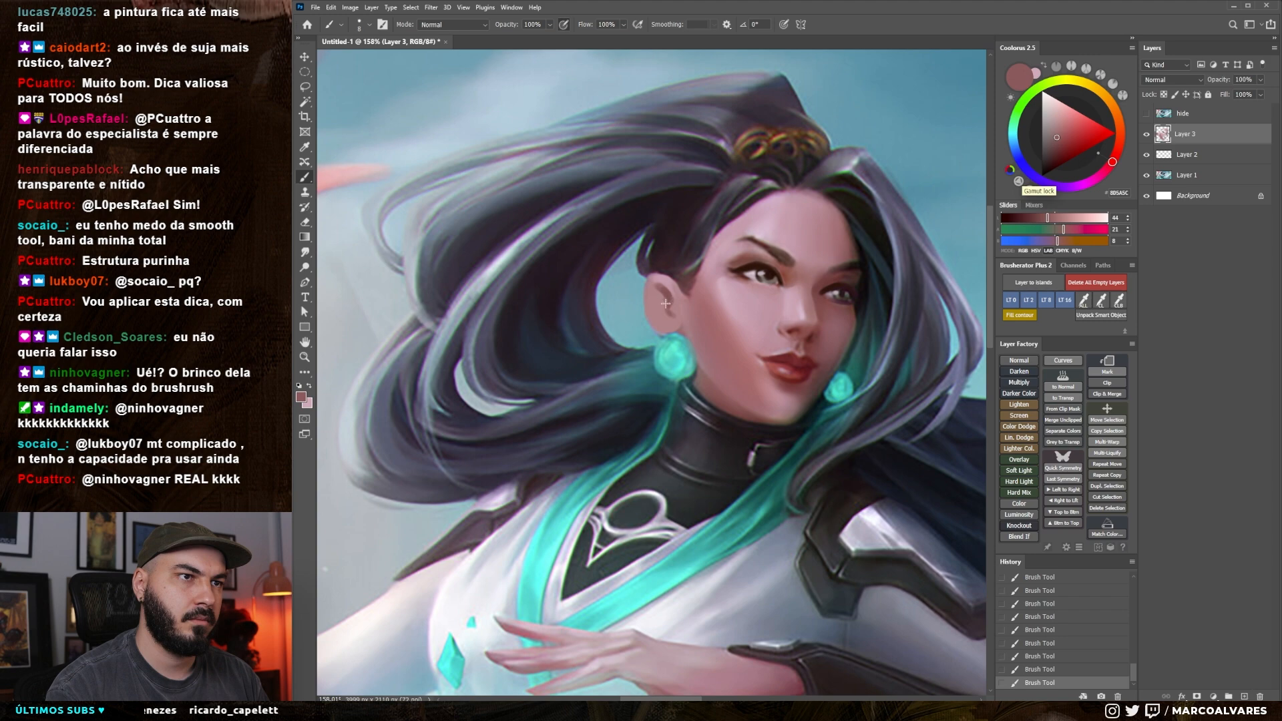
{"action": "left_click", "coordinate": [656, 287], "text": "alt"}
{"action": "key", "text": "bracketright"}
{"action": "key", "text": "bracketright"}
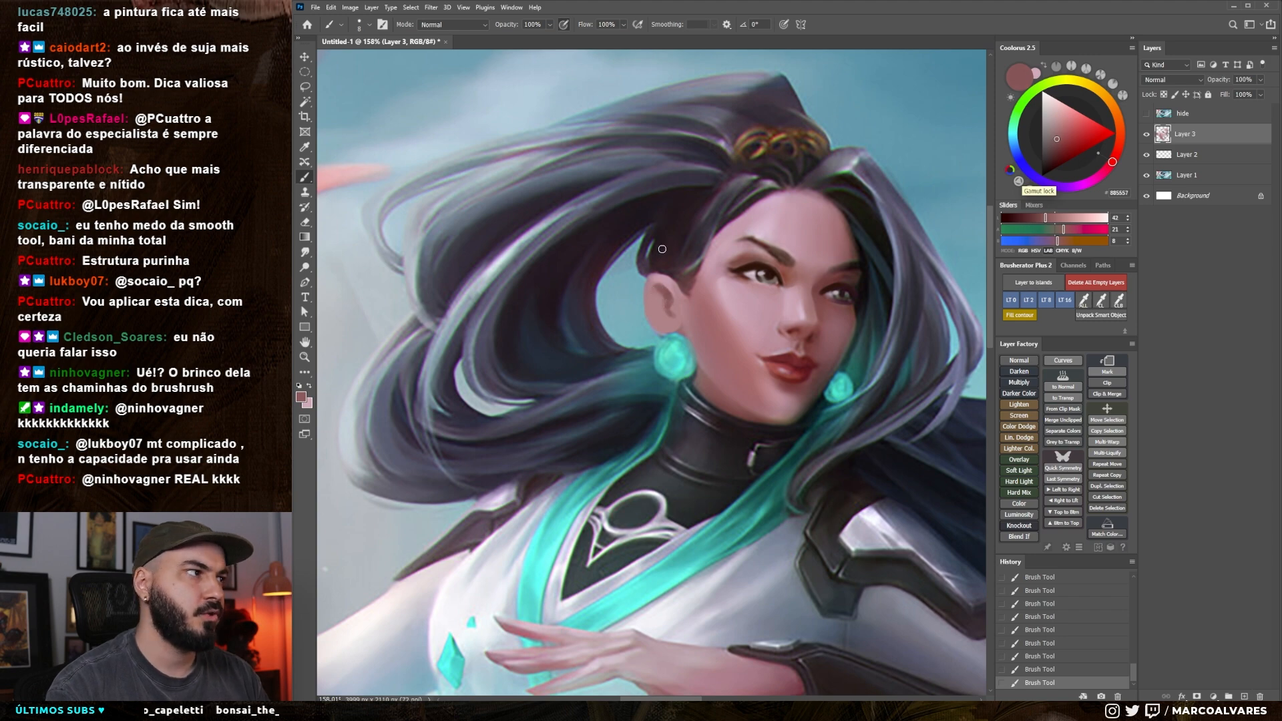
Sample the very dark hair colour, touch up the hair edge above the ear, and check the whole illustration
{"action": "left_click", "coordinate": [662, 266], "text": "alt"}
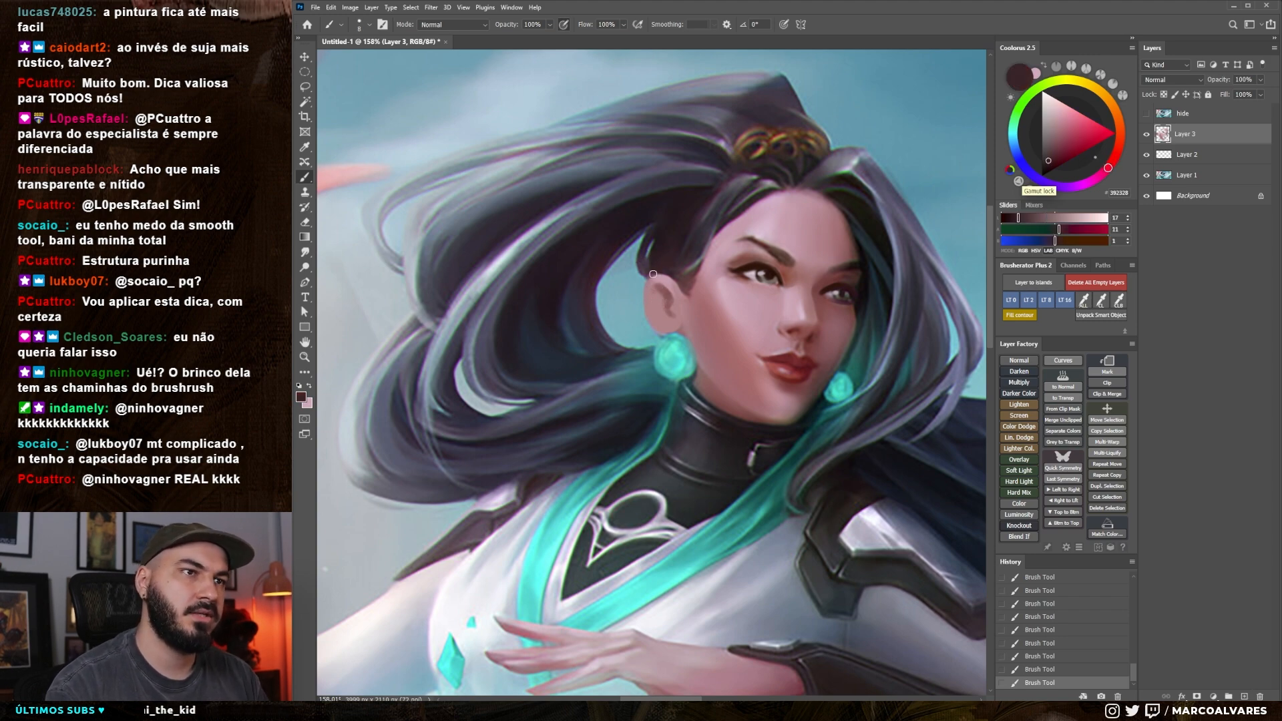
{"action": "key", "text": "z"}
{"action": "left_click_drag", "start_coordinate": [659, 297], "coordinate": [595, 298]}
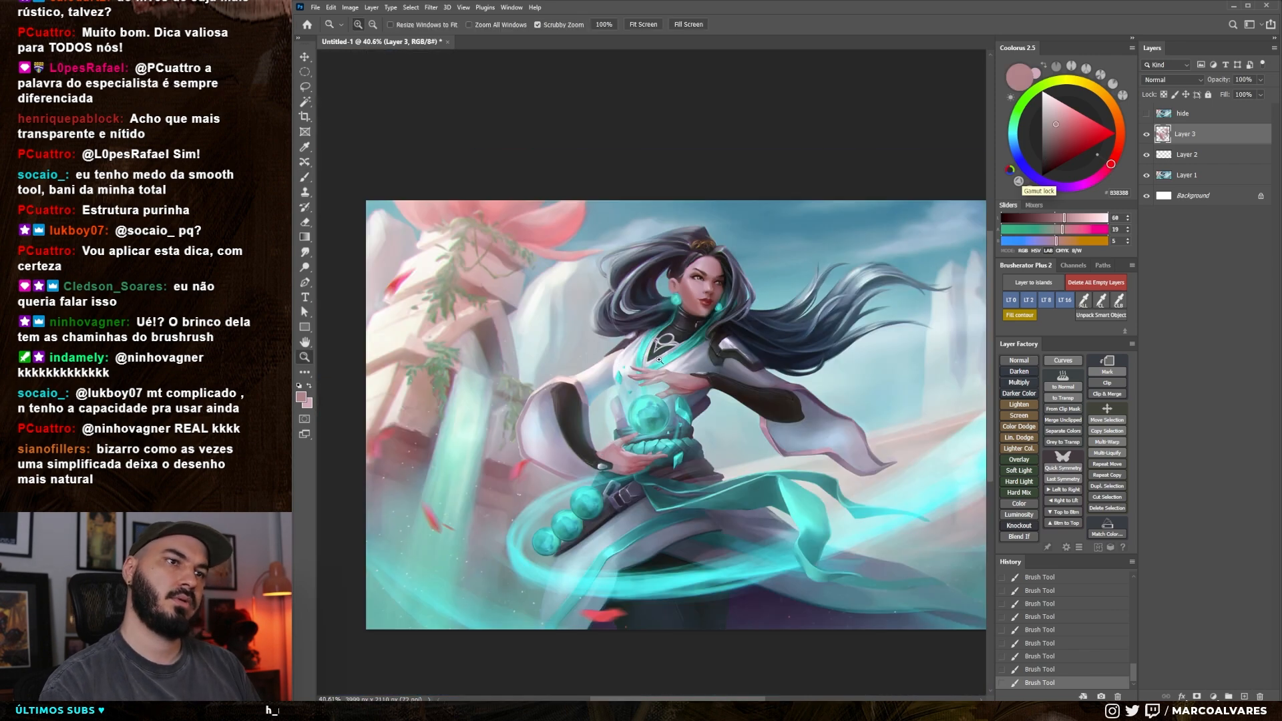
{"action": "left_click_drag", "start_coordinate": [676, 290], "coordinate": [738, 290]}
Refine the inner ear with a smaller brush, alternating sampled dusty pink and muted red, and undo the last stroke
{"action": "key", "text": "b"}
{"action": "left_click", "coordinate": [674, 273], "text": "alt"}
{"action": "key", "text": "bracketleft"}
{"action": "key", "text": "bracketleft"}
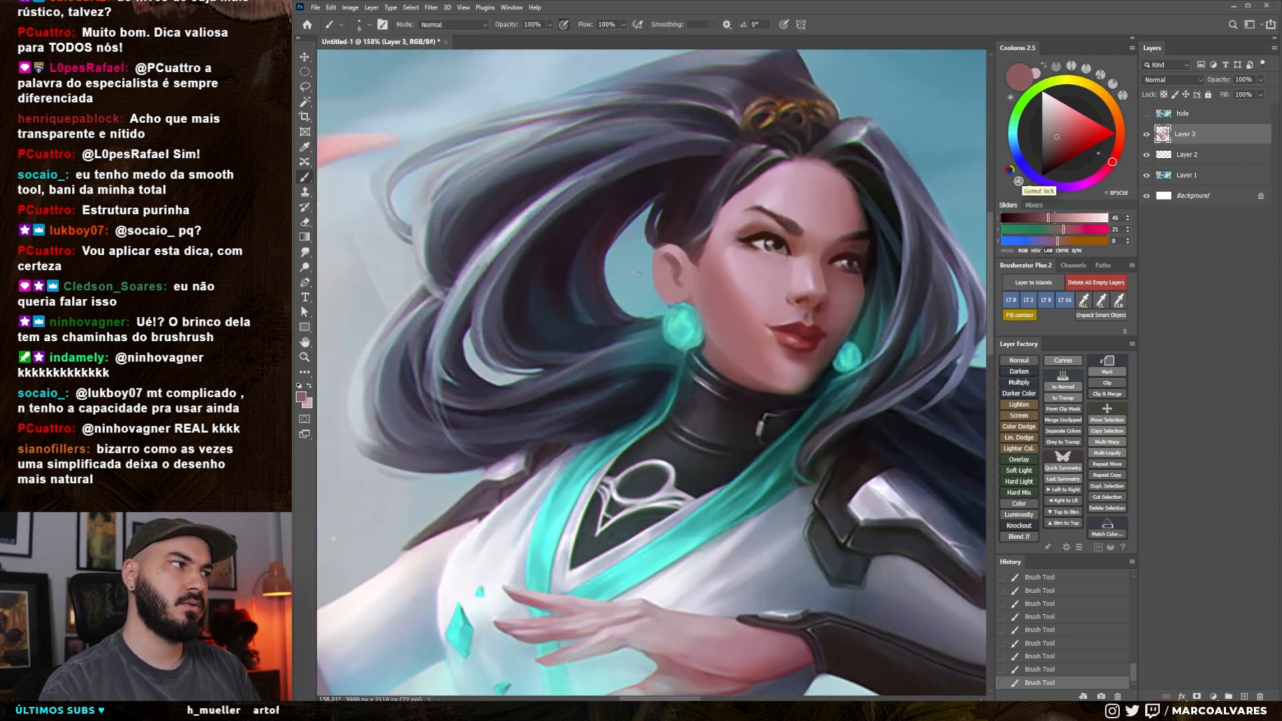
{"action": "left_click", "coordinate": [680, 269], "text": "alt"}
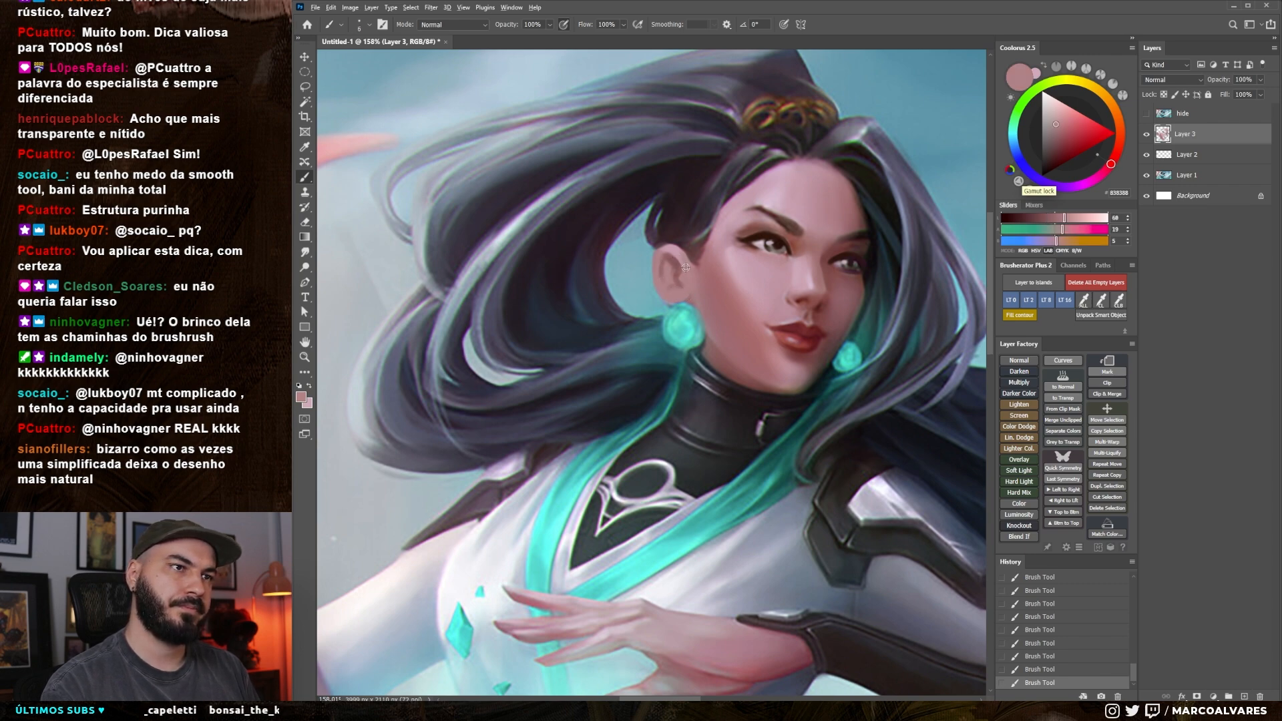
{"action": "left_click", "coordinate": [667, 254], "text": "alt"}
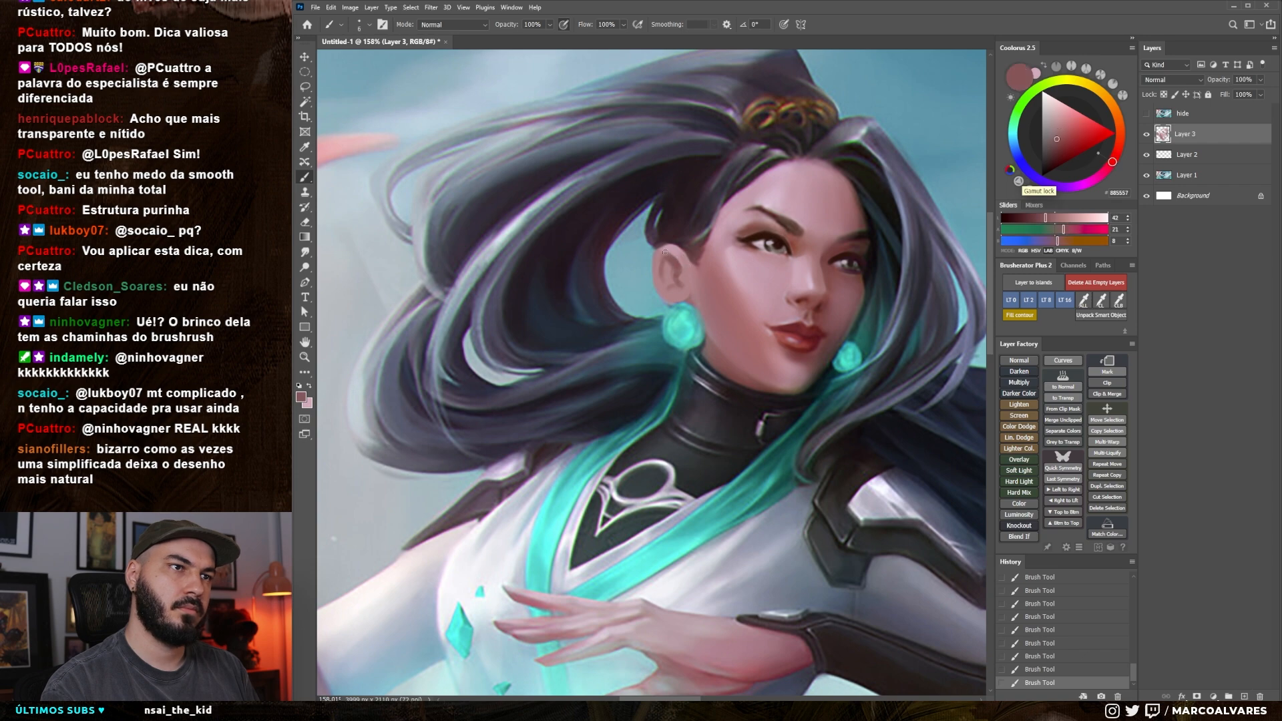
{"action": "key", "text": "ctrl+z"}
Sample a brownish red near the eye, paint the ear's front fold, and smudge it down through the ear
{"action": "left_click", "coordinate": [790, 266], "text": "alt"}
{"action": "key", "text": "bracketright"}
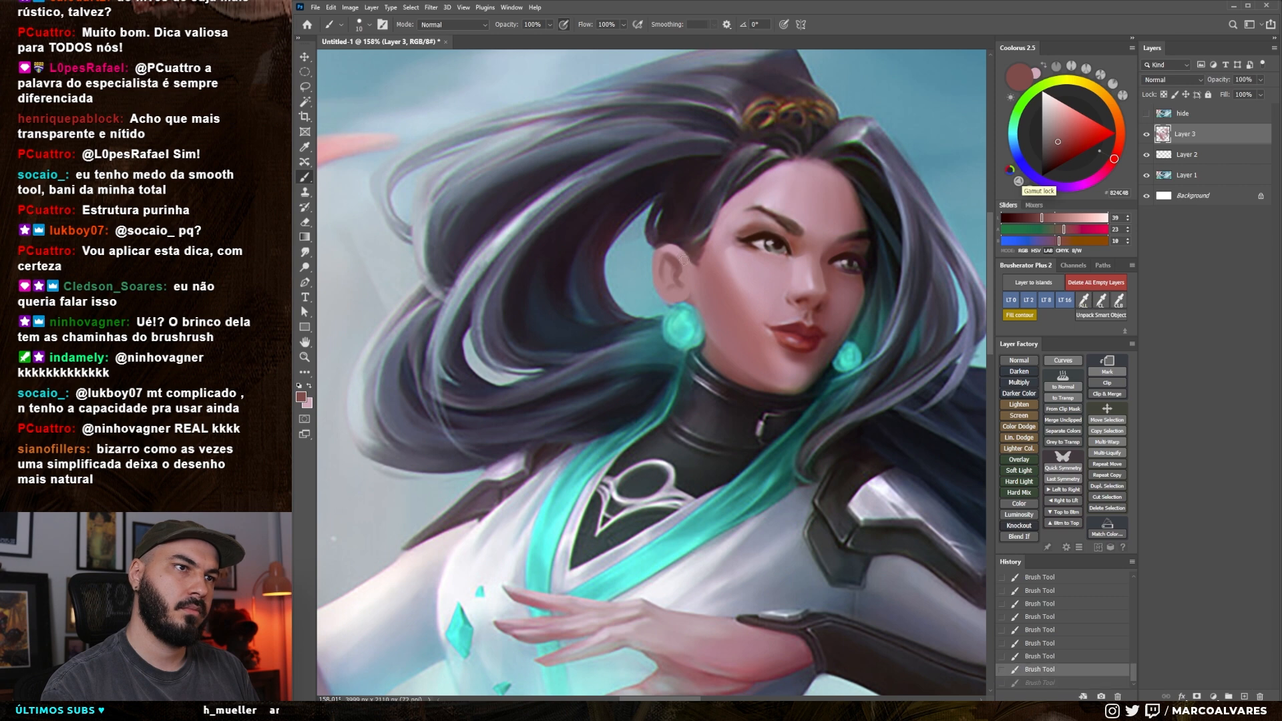
{"action": "left_click_drag", "start_coordinate": [688, 270], "coordinate": [683, 258]}
{"action": "key", "text": "r"}
{"action": "mouse_move", "coordinate": [685, 266]}
{"action": "left_mouse_down"}
{"action": "mouse_move", "coordinate": [670, 260]}
{"action": "mouse_move", "coordinate": [673, 298]}
{"action": "left_mouse_up"}
Sample a light dusty pink from the face and paint the lit folds of the ear, enlarging the brush
{"action": "key", "text": "b"}
{"action": "left_click", "coordinate": [669, 291], "text": "alt"}
{"action": "left_click", "coordinate": [753, 277], "text": "alt"}
{"action": "scroll", "coordinate": [683, 295], "scroll_direction": "down", "scroll_amount": 1}
{"action": "key", "text": "]"}
{"action": "left_click_drag", "start_coordinate": [671, 291], "coordinate": [672, 298]}
{"action": "key", "text": "]"}
{"action": "key", "text": "]"}
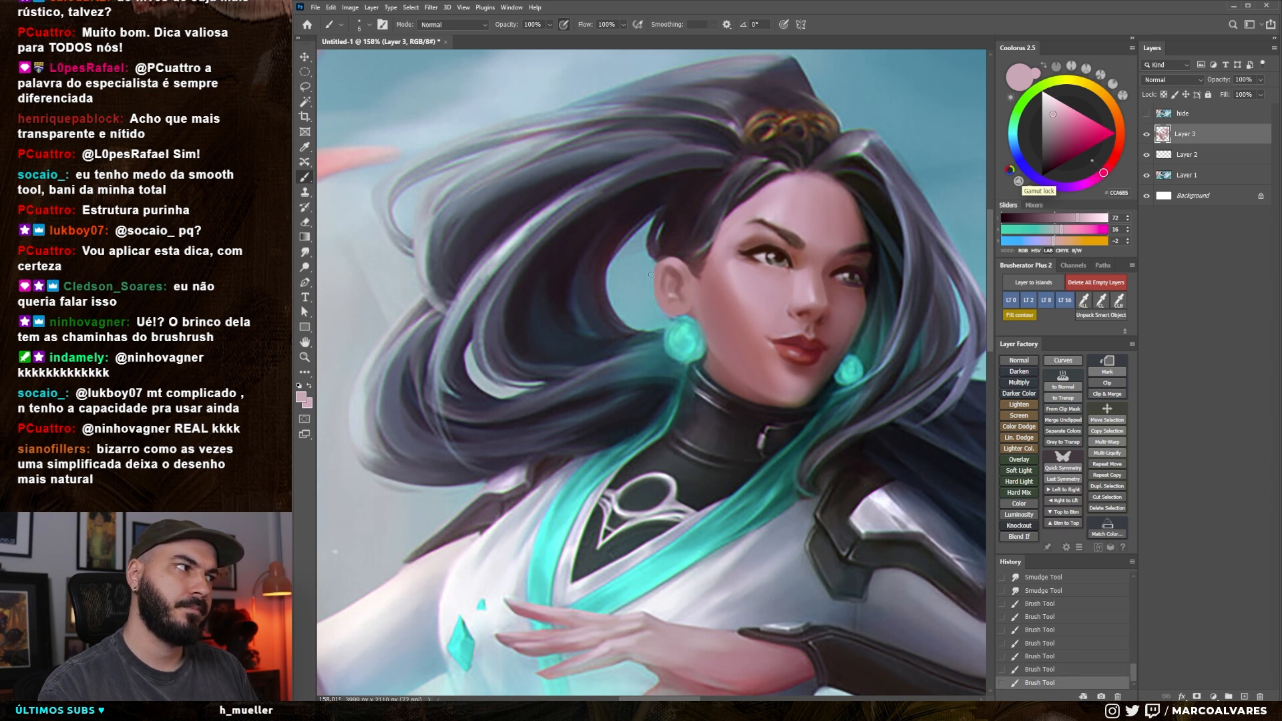
Sample the light blue background and clean up the outer edge of the earlobe, undoing the last stroke
{"action": "left_click", "coordinate": [671, 330], "text": "alt"}
{"action": "key", "text": "]"}
{"action": "key", "text": "]"}
{"action": "left_click_drag", "start_coordinate": [667, 313], "coordinate": [671, 318]}
{"action": "key", "text": "ctrl+z"}
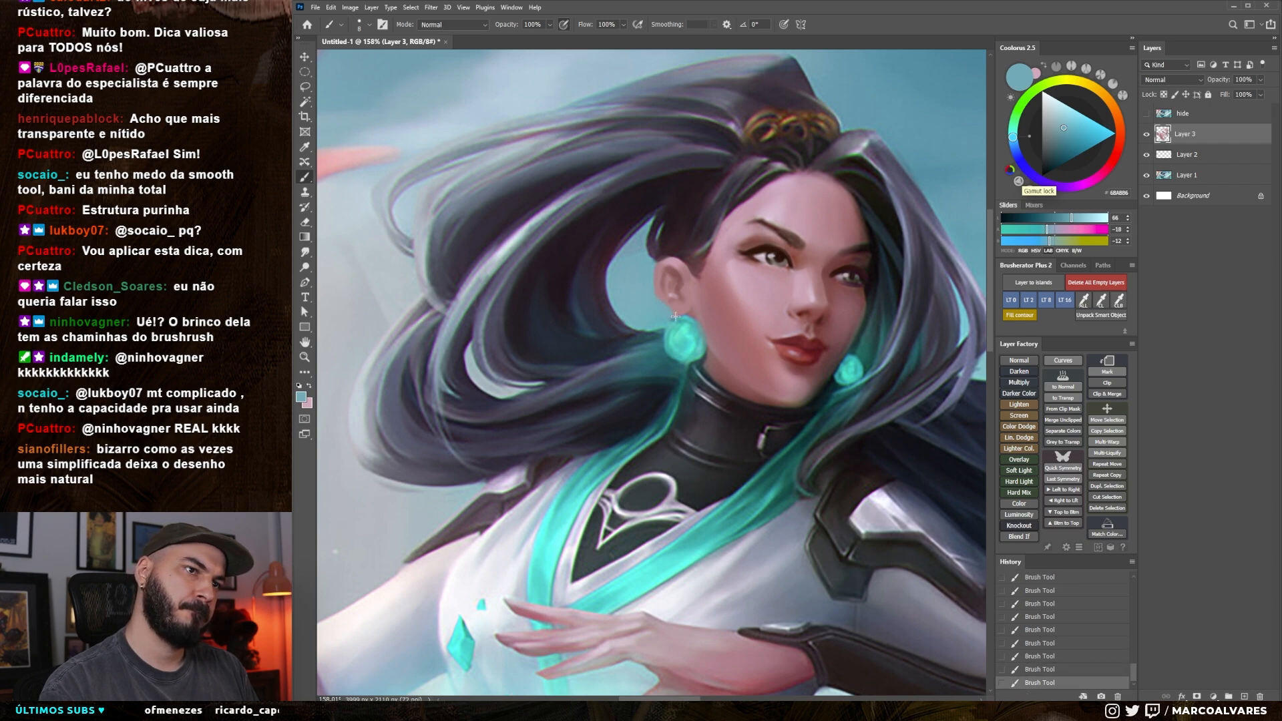
Sample muted reds around the earlobe and repaint the ear's inner shadow, varying the brush size
{"action": "left_click", "coordinate": [677, 314], "text": "alt"}
{"action": "left_click", "coordinate": [684, 305], "text": "alt"}
{"action": "key", "text": "bracketleft"}
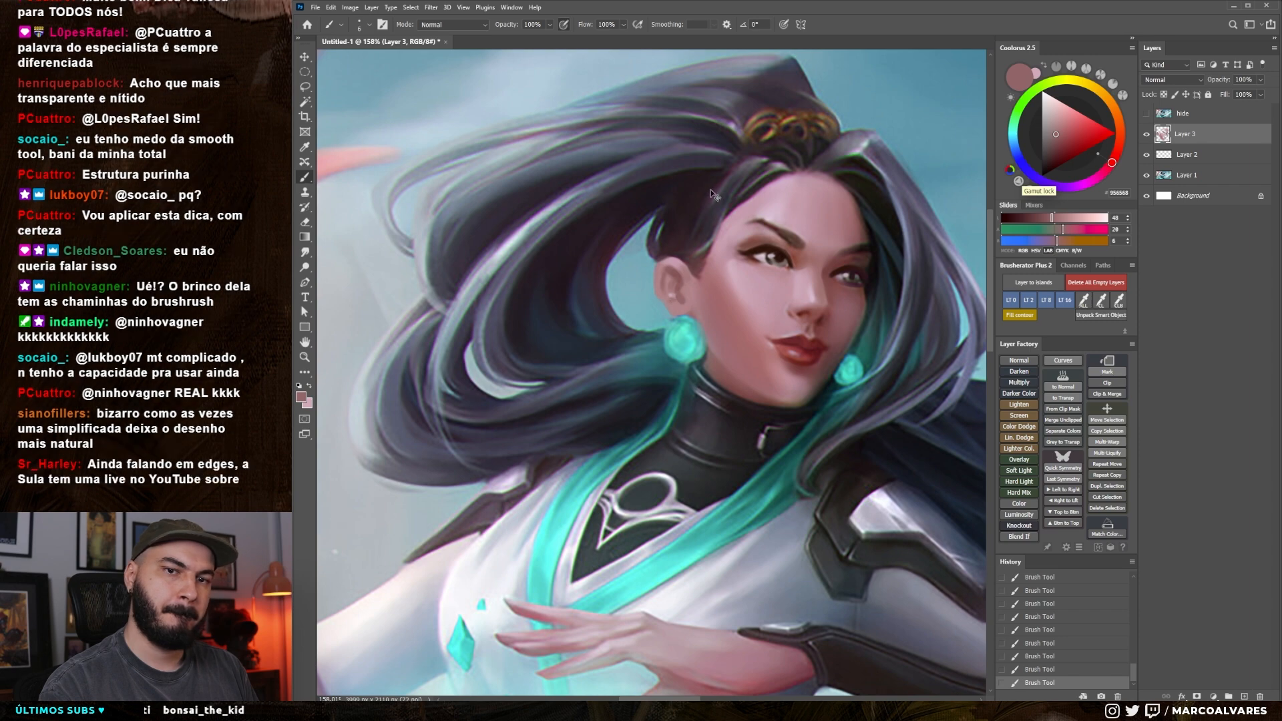
{"action": "key", "text": "ctrl+z"}
{"action": "key", "text": "bracketleft"}
{"action": "key", "text": "bracketleft"}
{"action": "left_click_drag", "start_coordinate": [679, 289], "coordinate": [656, 302]}
{"action": "left_click", "coordinate": [669, 297], "text": "alt"}
{"action": "key", "text": "bracketright"}
{"action": "key", "text": "bracketright"}
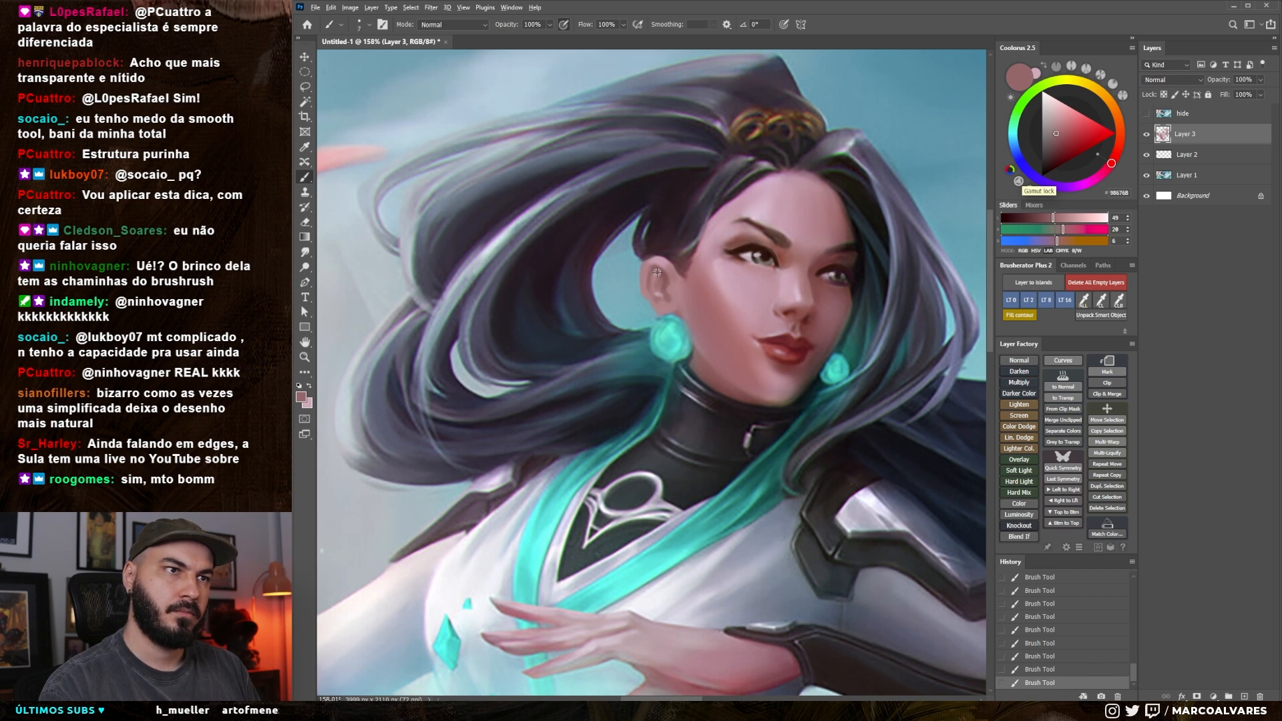
Sample dusty pink and muted red inside the ear and dab the inner folds, comparing with the last strokes undone and redone
{"action": "left_click", "coordinate": [655, 277], "text": "alt"}
{"action": "left_click", "coordinate": [657, 286], "text": "alt"}
{"action": "left_click", "coordinate": [654, 275], "text": "alt"}
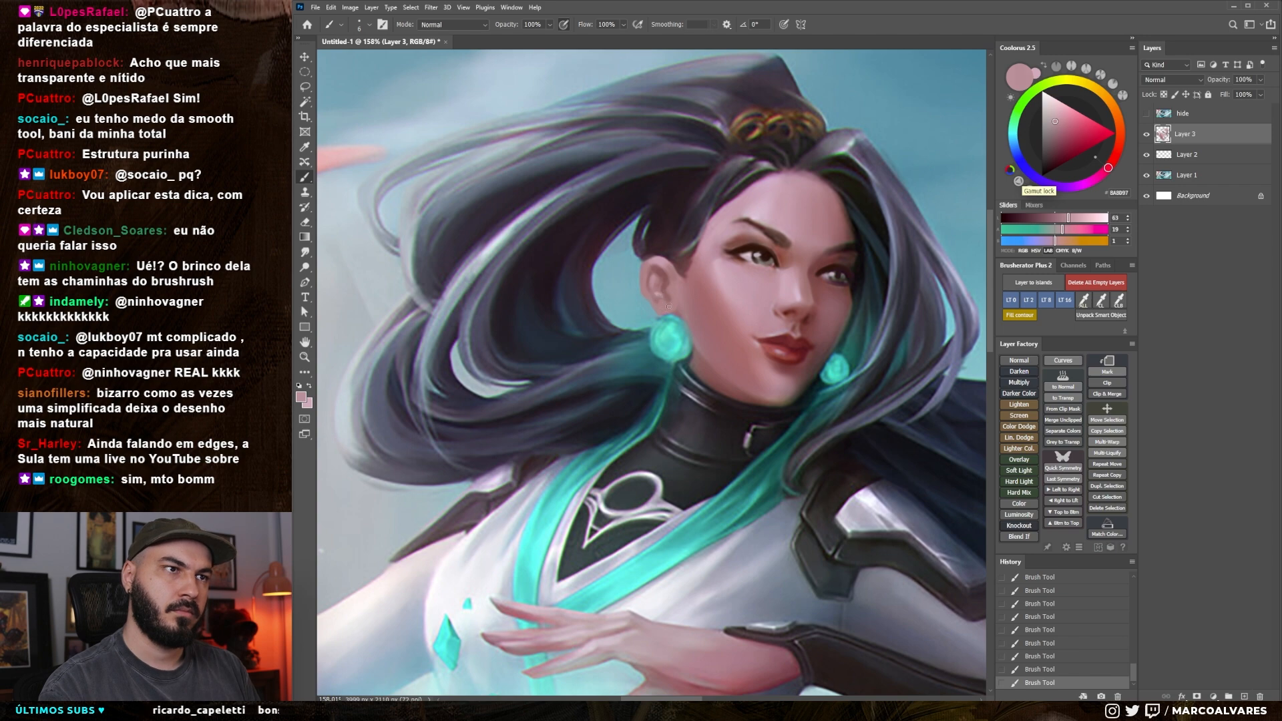
{"action": "left_click", "coordinate": [668, 279], "text": "alt"}
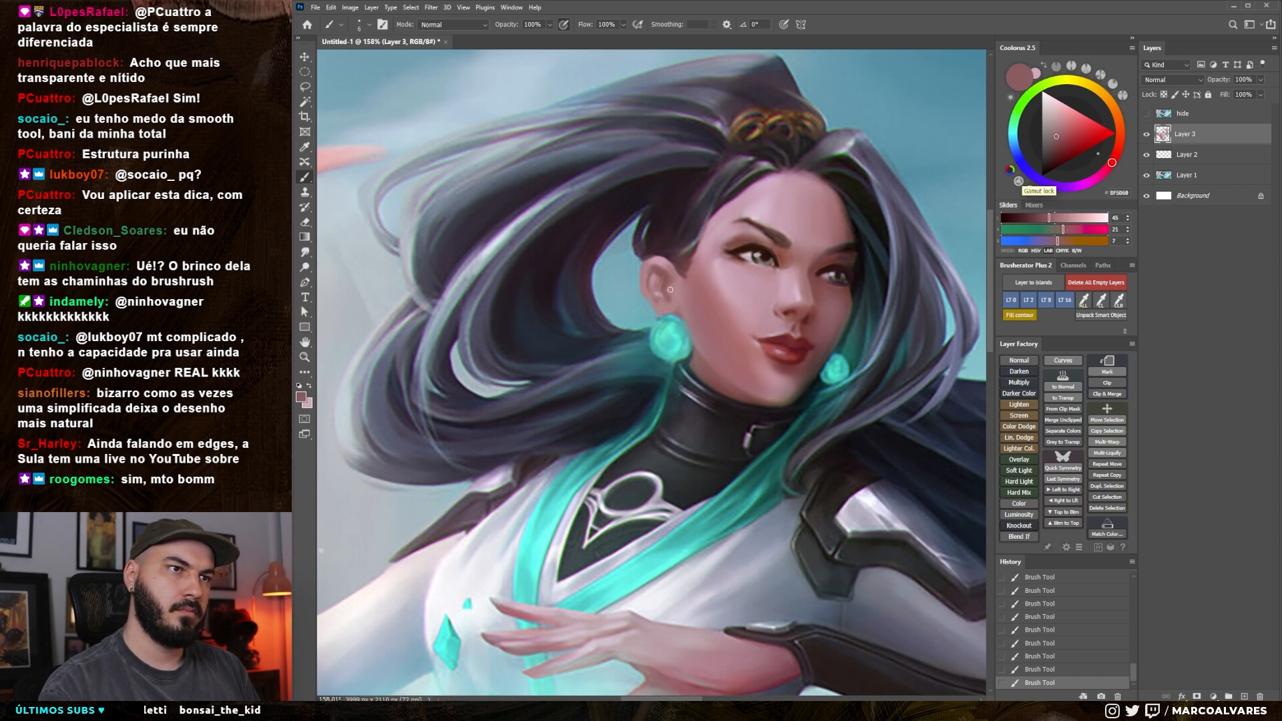
{"action": "left_click", "coordinate": [668, 294], "text": "alt"}
{"action": "key", "text": "ctrl+z"}
{"action": "key", "text": "ctrl+z"}
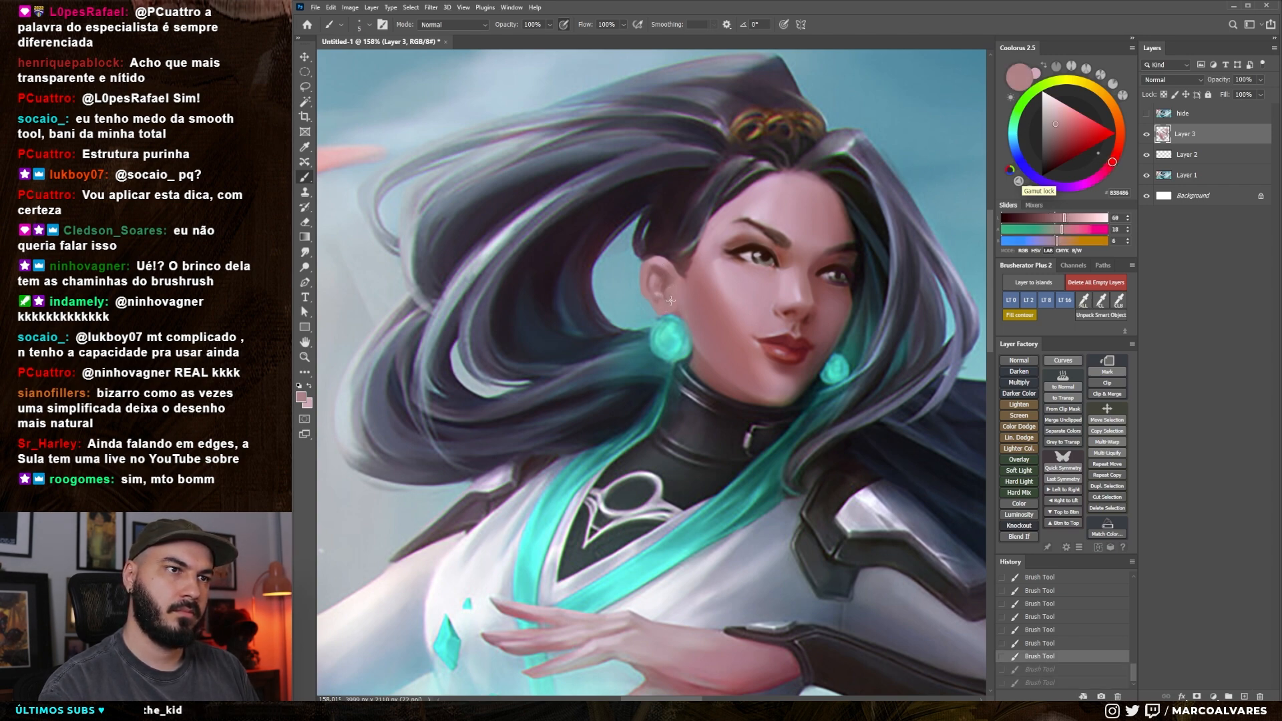
{"action": "key", "text": "ctrl+shift+z"}
{"action": "key", "text": "ctrl+shift+z"}
Smudge the lower ear to soften its transitions, and brush over the edge between ear and cheek
{"action": "key", "text": "r"}
{"action": "mouse_move", "coordinate": [663, 304]}
{"action": "left_mouse_down"}
{"action": "mouse_move", "coordinate": [633, 359]}
{"action": "mouse_move", "coordinate": [711, 315]}
{"action": "mouse_move", "coordinate": [650, 311]}
{"action": "left_mouse_up"}
{"action": "key", "text": "z"}
{"action": "key", "text": "r"}
{"action": "left_click_drag", "start_coordinate": [649, 303], "coordinate": [652, 309]}
{"action": "key", "text": "b"}
{"action": "mouse_move", "coordinate": [671, 305]}
{"action": "left_mouse_down"}
{"action": "mouse_move", "coordinate": [654, 240]}
{"action": "mouse_move", "coordinate": [698, 272]}
{"action": "left_mouse_up"}
Sample nearby tones, enlarge the brush, and touch up the ear's upper edge and the dark hair above it
{"action": "left_click", "coordinate": [676, 287], "text": "alt"}
{"action": "key", "text": "bracketright"}
{"action": "key", "text": "bracketright"}
{"action": "left_click", "coordinate": [679, 272], "text": "alt"}
{"action": "left_click", "coordinate": [662, 242], "text": "alt"}
Sample a dark brown at the near eyebrow, shrink the brush, and refine the brow
{"action": "left_click_drag", "start_coordinate": [660, 328], "coordinate": [614, 327]}
{"action": "mouse_move", "coordinate": [685, 309]}
{"action": "left_mouse_down"}
{"action": "mouse_move", "coordinate": [714, 307]}
{"action": "mouse_move", "coordinate": [681, 282]}
{"action": "mouse_move", "coordinate": [671, 304]}
{"action": "mouse_move", "coordinate": [643, 309]}
{"action": "mouse_move", "coordinate": [715, 286]}
{"action": "left_mouse_up"}
{"action": "key", "text": "bracketleft"}
{"action": "key", "text": "bracketleft"}
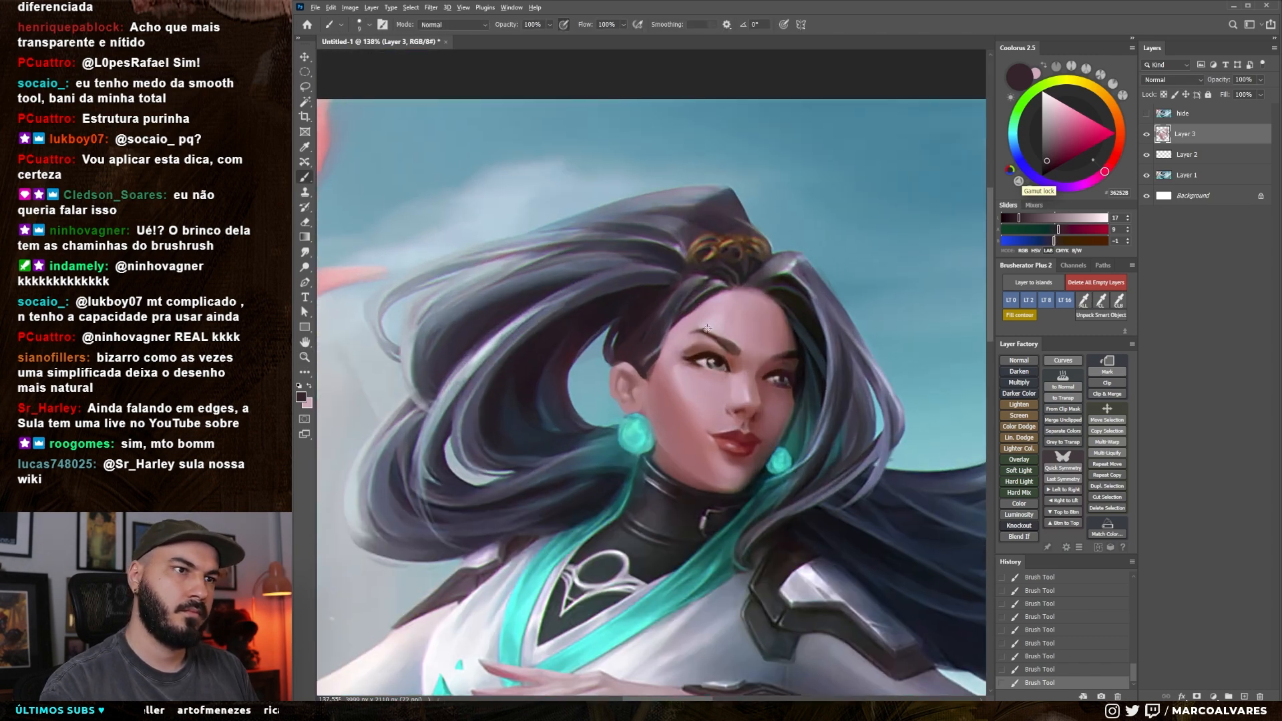
{"action": "left_click", "coordinate": [691, 336], "text": "alt"}
{"action": "key", "text": "bracketleft"}
{"action": "key", "text": "bracketleft"}
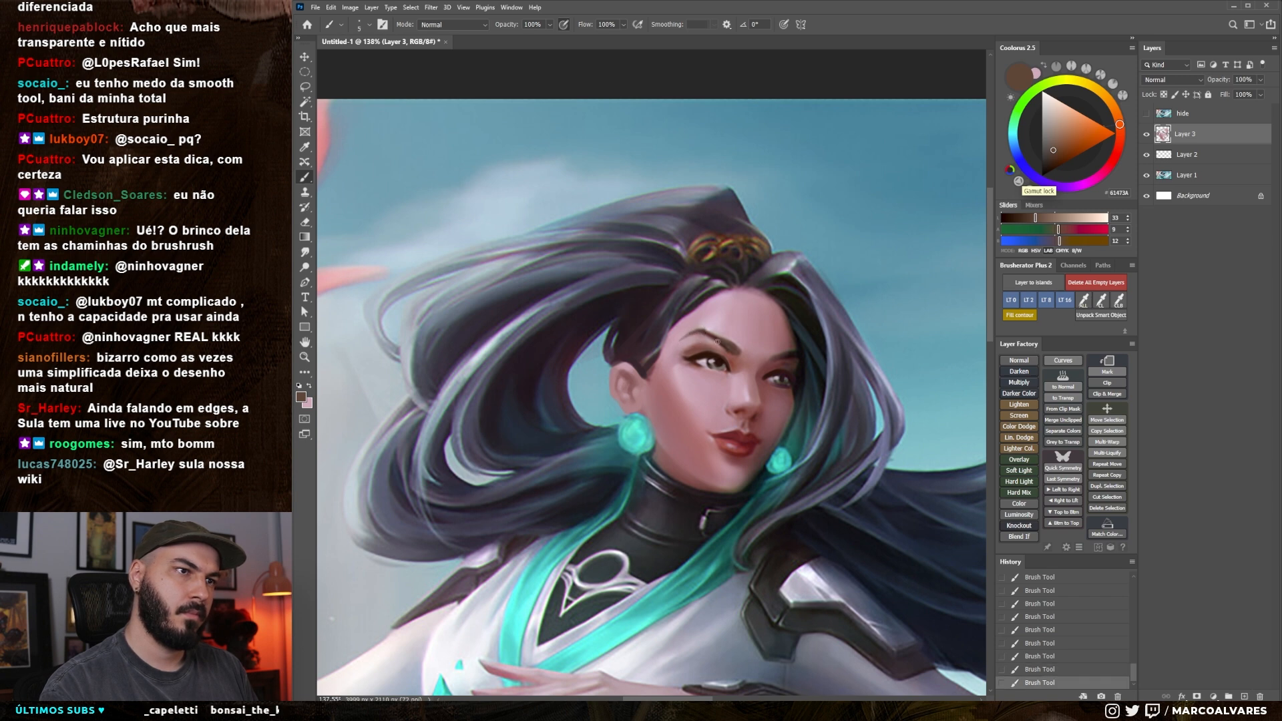
{"action": "scroll", "coordinate": [716, 298], "scroll_direction": "down", "scroll_amount": 1}
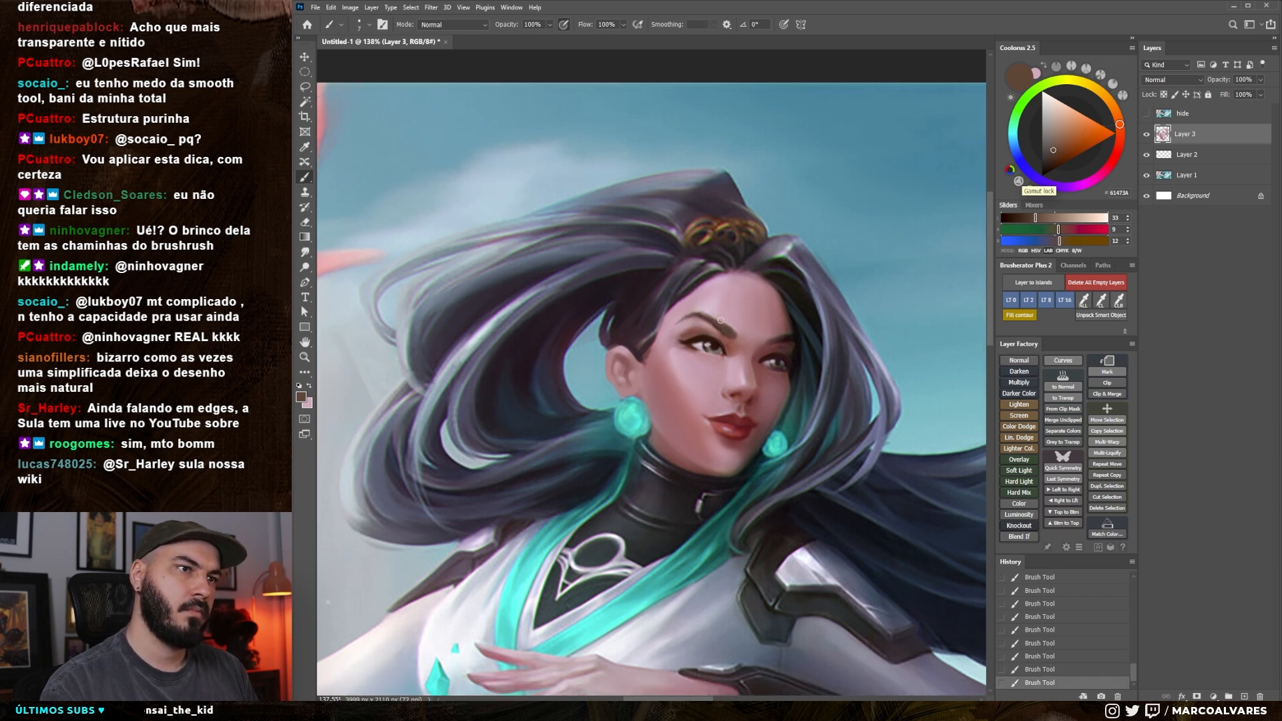
Sample a light pink from the skin beside the near eye and try a stroke around the eyelid, undoing it
{"action": "left_click_drag", "start_coordinate": [667, 350], "coordinate": [754, 354]}
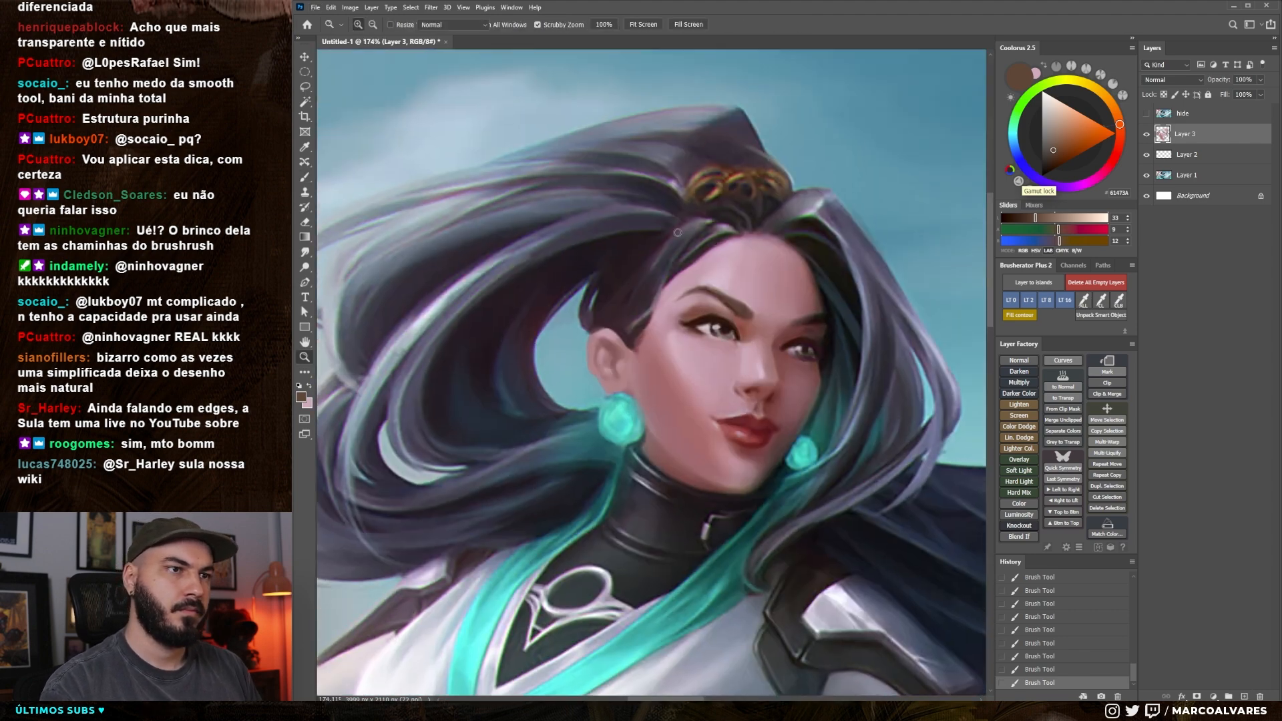
{"action": "left_click", "coordinate": [679, 333], "text": "alt"}
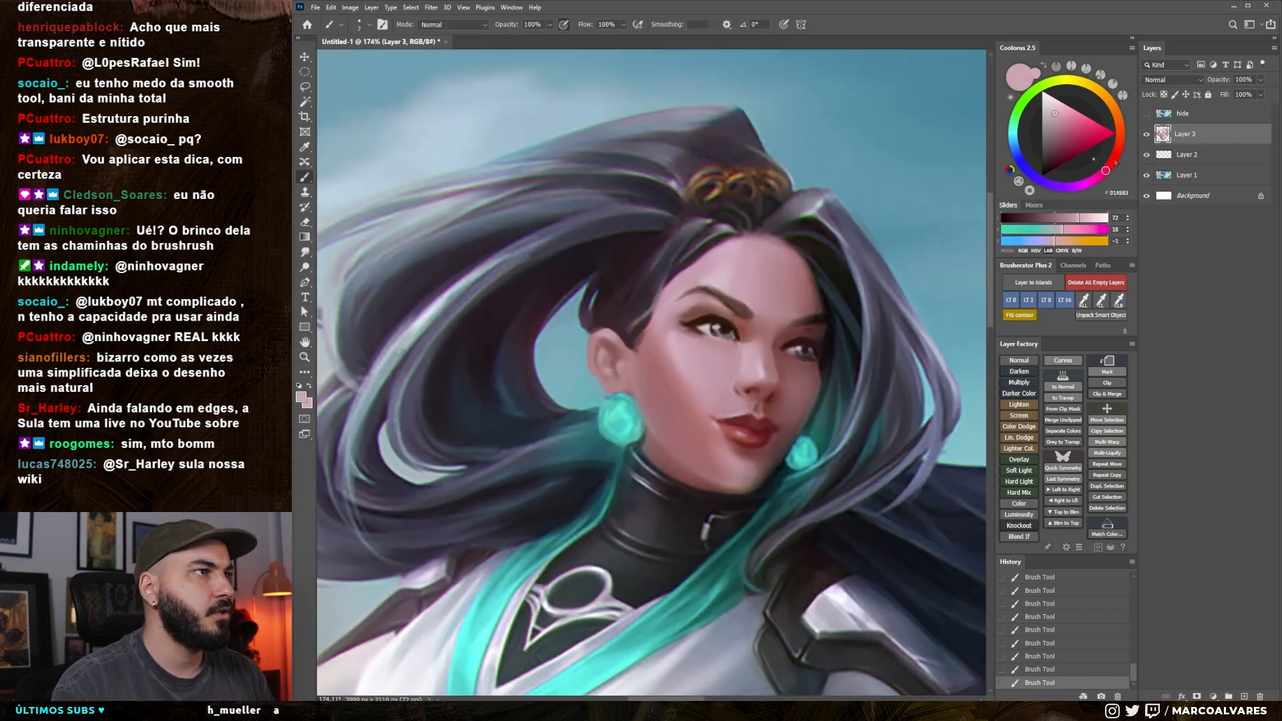
{"action": "left_click", "coordinate": [661, 319], "text": "alt"}
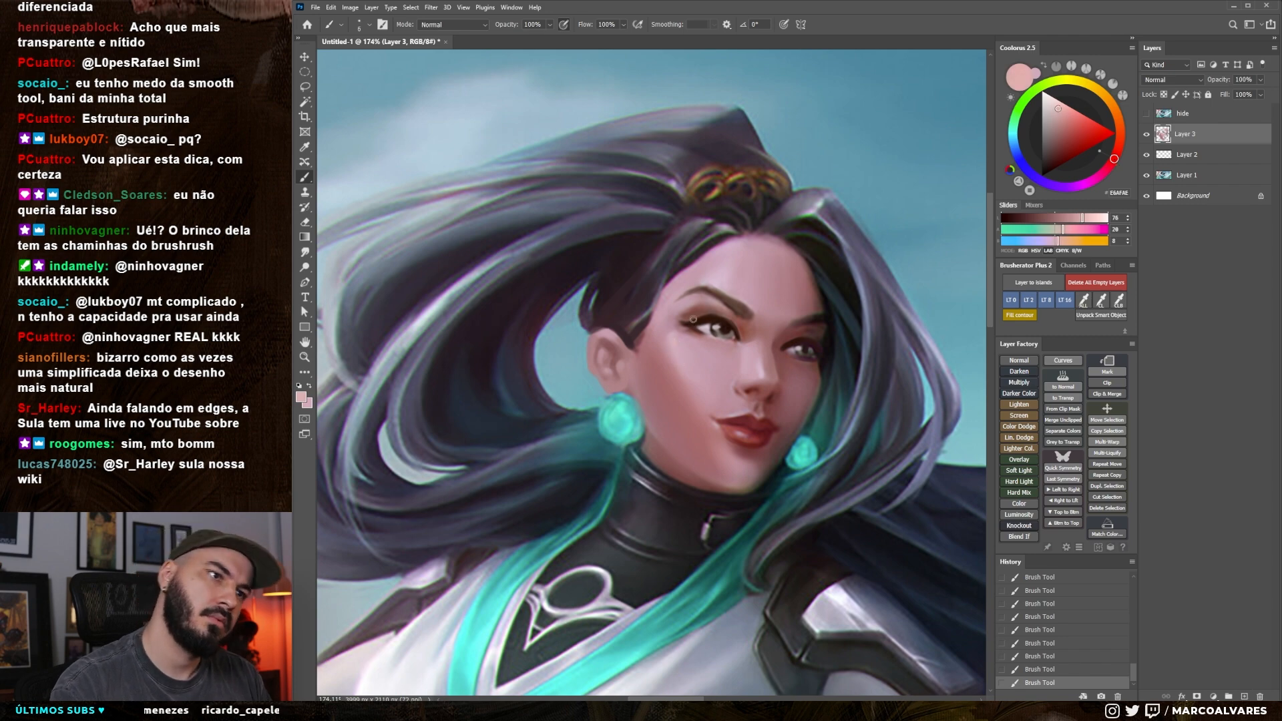
{"action": "key", "text": "ctrl+z"}
Sample a light pink beside the near eye, raise its lightness, and smudge the skin under the eye
{"action": "left_click", "coordinate": [675, 340], "text": "alt"}
{"action": "left_click", "coordinate": [1087, 219]}
{"action": "key", "text": "ctrl+space"}
{"action": "mouse_move", "coordinate": [752, 395]}
{"action": "left_mouse_down"}
{"action": "mouse_move", "coordinate": [674, 395]}
{"action": "mouse_move", "coordinate": [745, 386]}
{"action": "mouse_move", "coordinate": [729, 366]}
{"action": "mouse_move", "coordinate": [701, 367]}
{"action": "left_mouse_up"}
{"action": "key", "text": "ctrl+space"}
{"action": "key", "text": "ctrl+space"}
{"action": "key", "text": "r"}
{"action": "left_click_drag", "start_coordinate": [706, 365], "coordinate": [701, 369]}
{"action": "key", "text": "]"}
{"action": "key", "text": "b"}
Undo the first nose highlight, raise the pink's lightness to 87, and dab a small highlight on the nose tip
{"action": "left_click", "coordinate": [778, 388]}
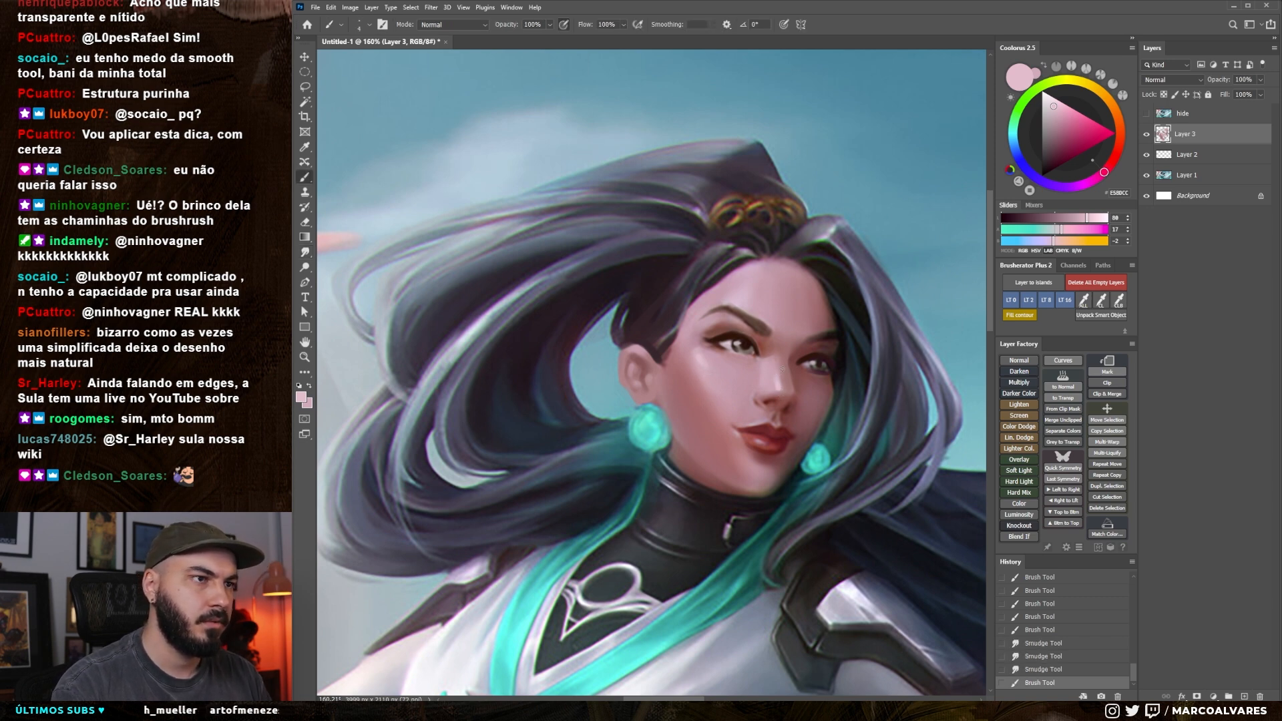
{"action": "key", "text": "ctrl+z"}
{"action": "left_click", "coordinate": [1095, 221]}
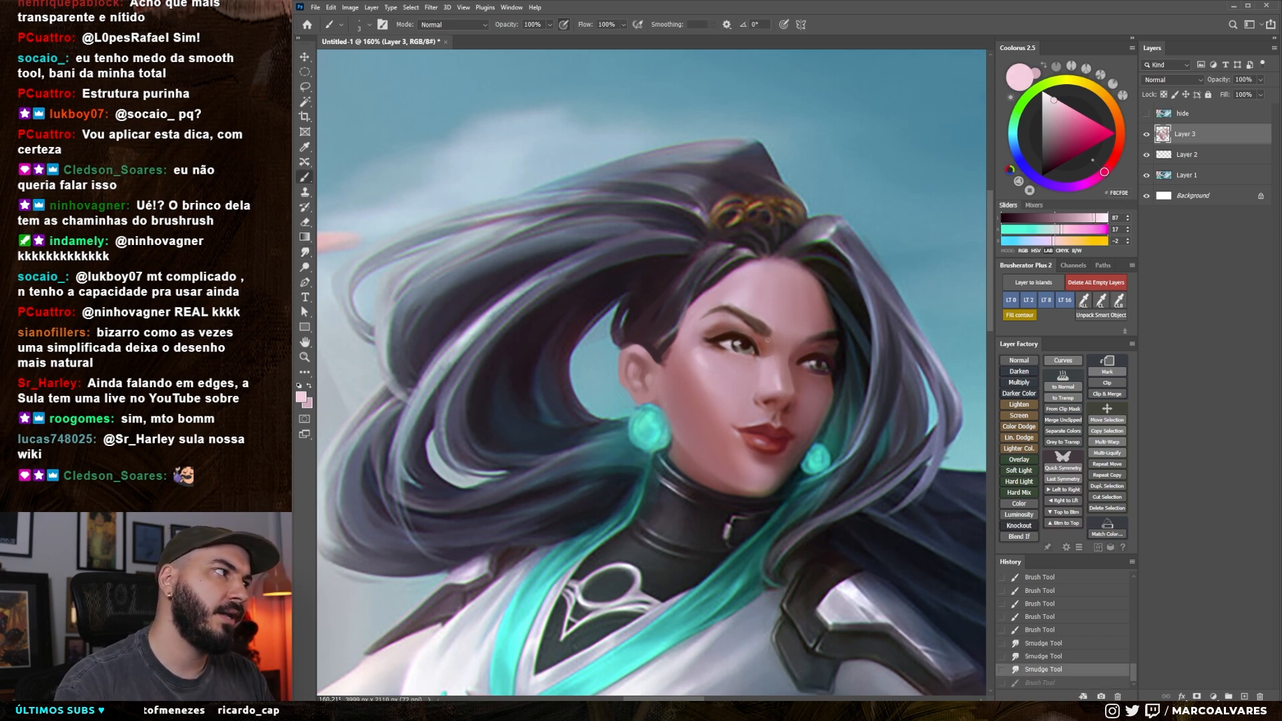
{"action": "left_click", "coordinate": [778, 387]}
{"action": "left_click", "coordinate": [779, 387]}
{"action": "left_click", "coordinate": [780, 387]}
{"action": "left_click", "coordinate": [782, 388]}
{"action": "key", "text": "ctrl+z"}
Restore the nose highlight, enlarge the brush, and add a light pink accent between the eyebrows
{"action": "key", "text": "ctrl+shift+z"}
{"action": "mouse_move", "coordinate": [783, 387]}
{"action": "left_mouse_down"}
{"action": "mouse_move", "coordinate": [721, 400]}
{"action": "mouse_move", "coordinate": [741, 417]}
{"action": "mouse_move", "coordinate": [741, 441]}
{"action": "mouse_move", "coordinate": [739, 394]}
{"action": "mouse_move", "coordinate": [723, 392]}
{"action": "left_mouse_up"}
{"action": "key", "text": "ctrl+z"}
{"action": "key", "text": "]"}
{"action": "left_click_drag", "start_coordinate": [727, 329], "coordinate": [730, 321]}
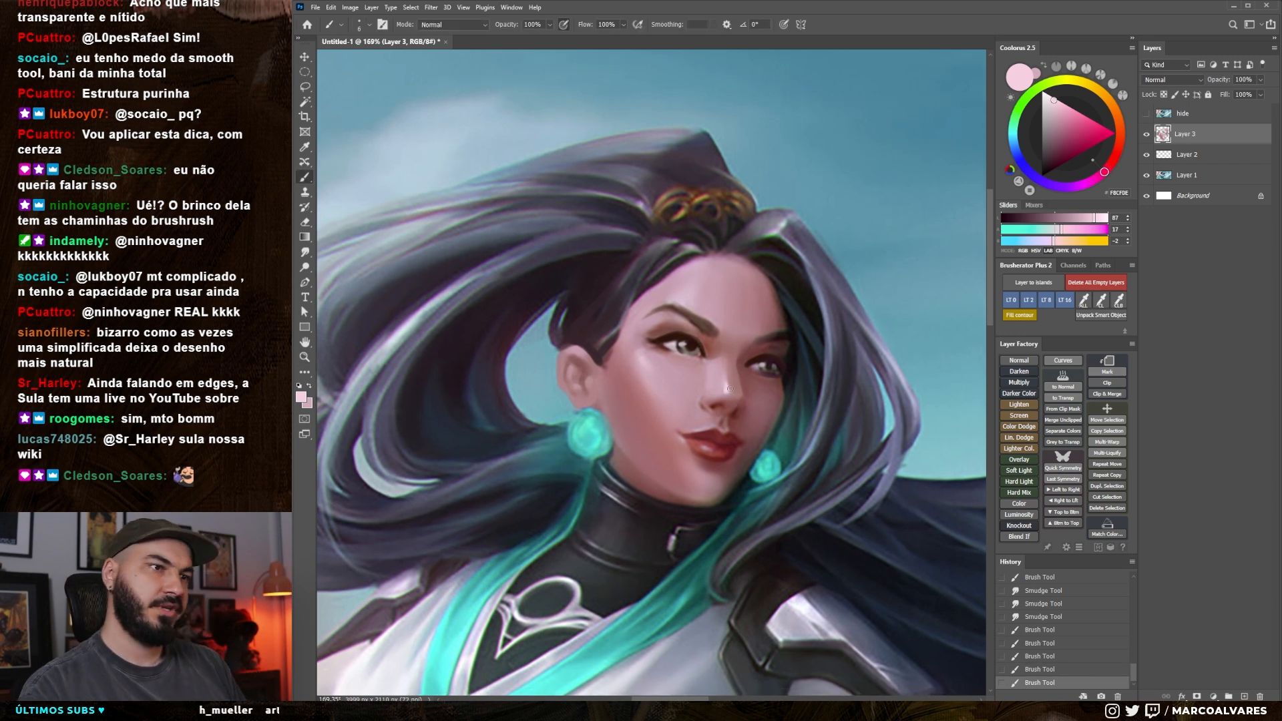
Dab and blend light pink on the cheek and the lower nose
{"action": "left_click", "coordinate": [651, 378], "text": "alt"}
{"action": "mouse_move", "coordinate": [702, 412]}
{"action": "left_mouse_down"}
{"action": "mouse_move", "coordinate": [694, 397]}
{"action": "mouse_move", "coordinate": [703, 414]}
{"action": "left_mouse_up"}
{"action": "key", "text": "r"}
{"action": "key", "text": "b"}
{"action": "left_click", "coordinate": [699, 402], "text": "alt"}
{"action": "left_click_drag", "start_coordinate": [700, 434], "coordinate": [601, 434], "text": "ctrl"}
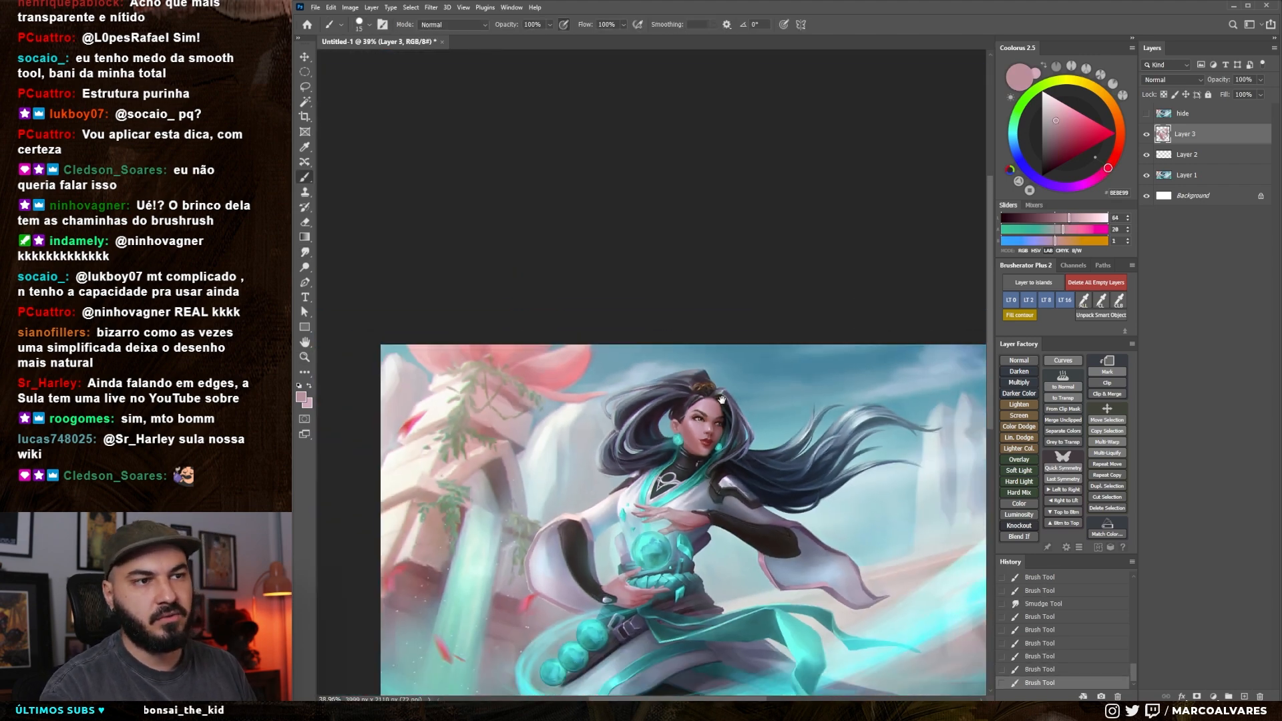
{"action": "left_click_drag", "start_coordinate": [699, 335], "coordinate": [695, 306]}
Flip the canvas view horizontally, sample a pale pink, shrink the brush, and refine the highlights around the near eye
{"action": "key", "text": "h"}
{"action": "left_click_drag", "start_coordinate": [695, 367], "coordinate": [680, 338]}
{"action": "left_click_drag", "start_coordinate": [678, 358], "coordinate": [748, 374]}
{"action": "mouse_move", "coordinate": [724, 387]}
{"action": "left_mouse_down"}
{"action": "mouse_move", "coordinate": [695, 375]}
{"action": "mouse_move", "coordinate": [698, 353]}
{"action": "mouse_move", "coordinate": [738, 342]}
{"action": "left_mouse_up"}
{"action": "left_click", "coordinate": [730, 341], "text": "alt"}
{"action": "key", "text": "bracketleft"}
{"action": "key", "text": "bracketleft"}
{"action": "key", "text": "bracketleft"}
{"action": "key", "text": "bracketleft"}
{"action": "key", "text": "bracketleft"}
{"action": "key", "text": "bracketleft"}
{"action": "key", "text": "bracketleft"}
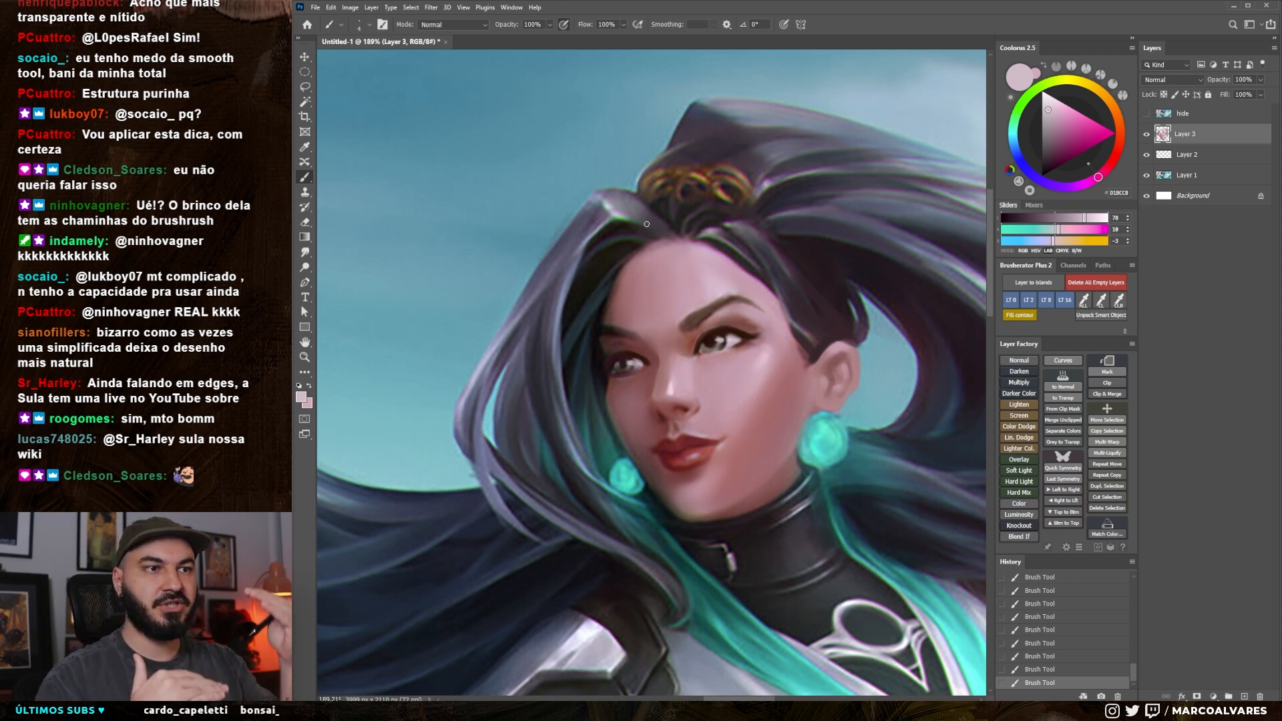
Pick another brush preset and toggle the hide layer's visibility to compare the repainted face with the original
{"action": "right_click", "coordinate": [627, 310]}
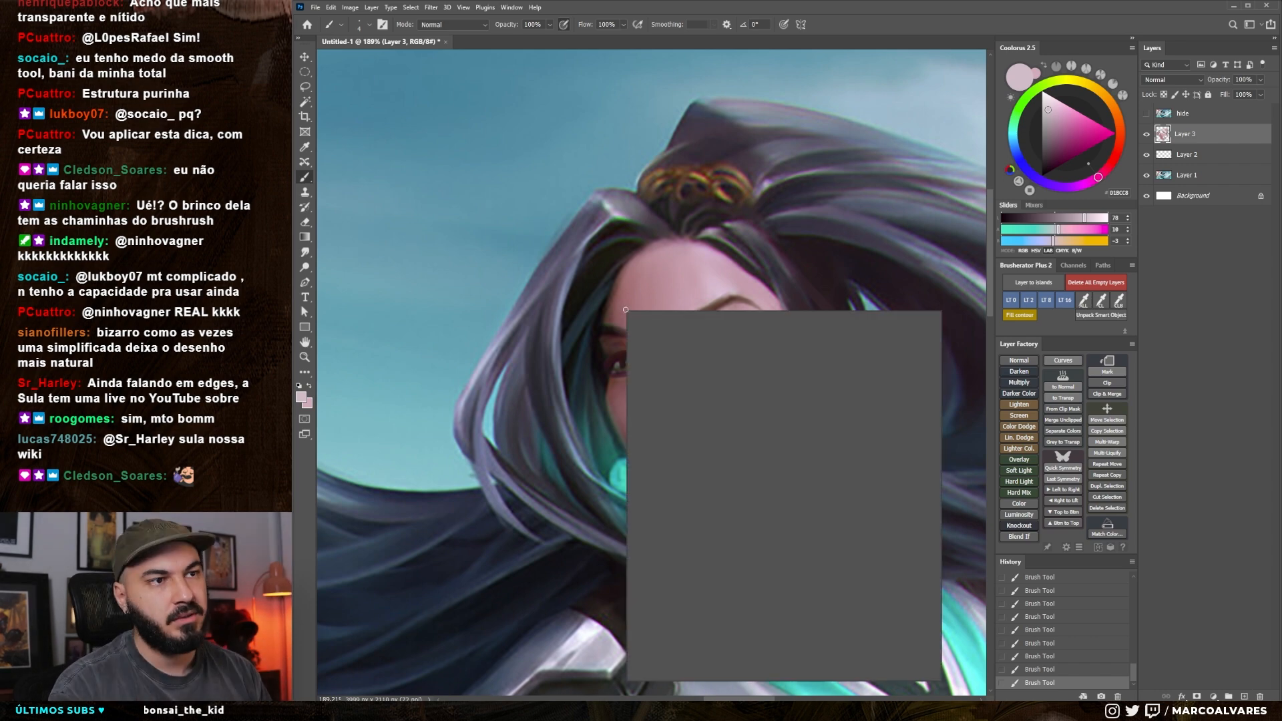
{"action": "left_click", "coordinate": [735, 458]}
{"action": "left_click", "coordinate": [586, 467]}
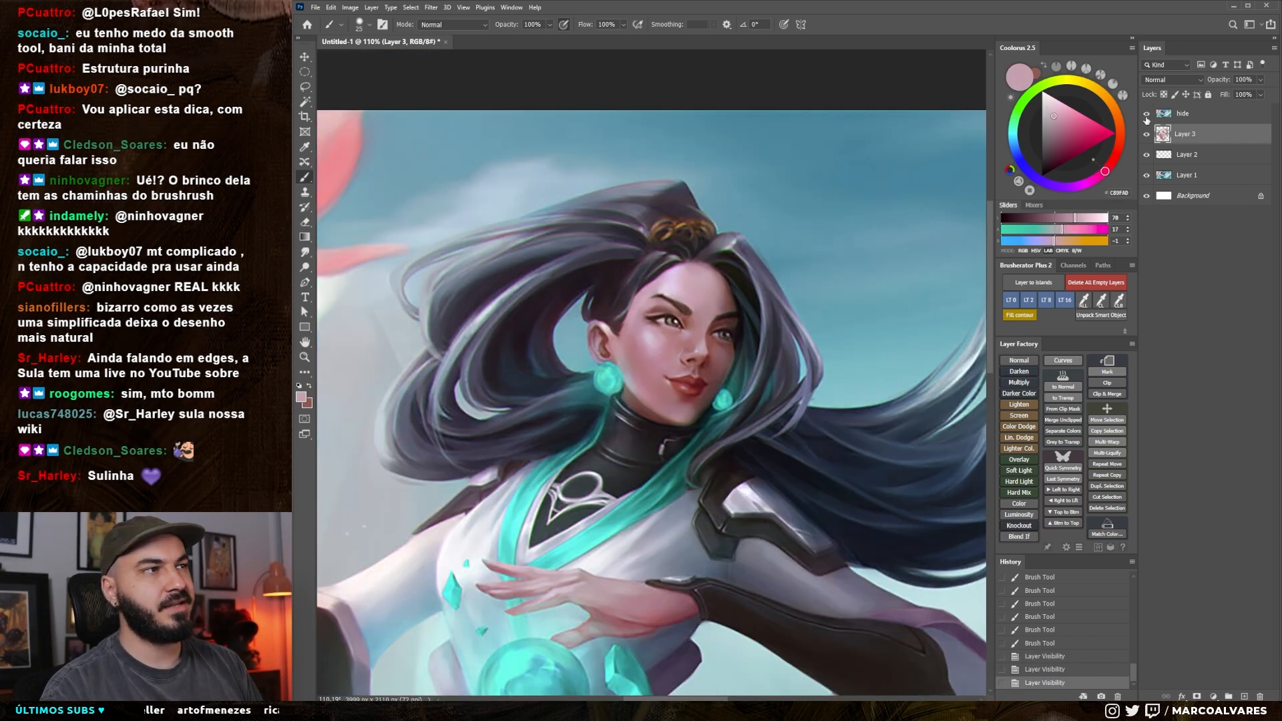
{"action": "left_click", "coordinate": [1147, 115]}
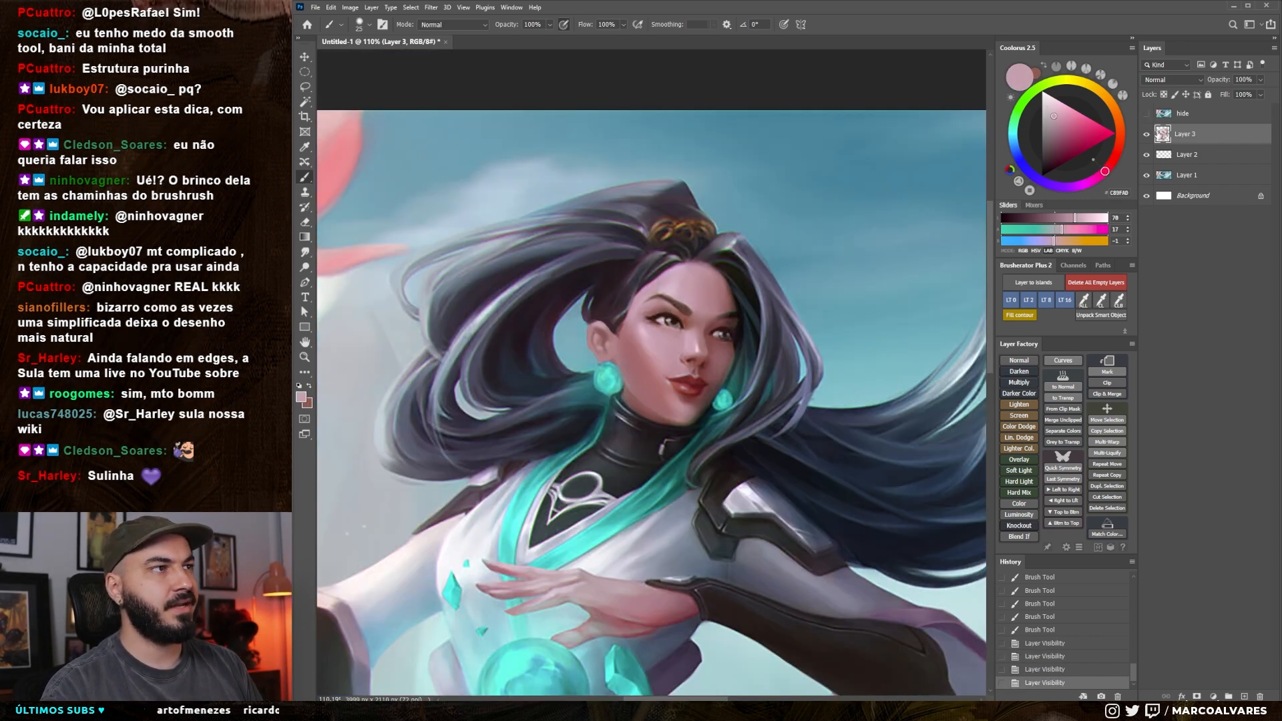
Switch to a different brush preset and blend pink skin tones across the face with the brush and Smudge tool
{"action": "left_click_drag", "start_coordinate": [632, 387], "coordinate": [665, 386]}
{"action": "right_click", "coordinate": [666, 354]}
{"action": "left_click", "coordinate": [804, 489]}
{"action": "left_click", "coordinate": [756, 249]}
{"action": "left_click_drag", "start_coordinate": [704, 314], "coordinate": [722, 313]}
{"action": "key", "text": "r"}
{"action": "mouse_move", "coordinate": [760, 408]}
{"action": "left_mouse_down"}
{"action": "mouse_move", "coordinate": [765, 351]}
{"action": "mouse_move", "coordinate": [725, 285]}
{"action": "left_mouse_up"}
{"action": "key", "text": "b"}
Brush along the hairline at the temple and over the chin, undoing the unwanted strokes toward the far jaw
{"action": "left_click_drag", "start_coordinate": [597, 226], "coordinate": [605, 251]}
{"action": "left_click", "coordinate": [594, 233], "text": "alt"}
{"action": "left_click", "coordinate": [671, 415], "text": "alt"}
{"action": "left_click_drag", "start_coordinate": [659, 413], "coordinate": [727, 360]}
{"action": "key", "text": "ctrl+z"}
{"action": "key", "text": "ctrl+z"}
{"action": "left_click", "coordinate": [669, 416], "text": "alt"}
Smudge the chin area, swap to a dark muted red, and shade the jaw's lower edge, undoing the last stroke
{"action": "key", "text": "r"}
{"action": "mouse_move", "coordinate": [746, 357]}
{"action": "left_mouse_down"}
{"action": "mouse_move", "coordinate": [755, 422]}
{"action": "mouse_move", "coordinate": [715, 492]}
{"action": "mouse_move", "coordinate": [688, 480]}
{"action": "left_mouse_up"}
{"action": "key", "text": "b"}
{"action": "left_click_drag", "start_coordinate": [589, 391], "coordinate": [617, 415]}
{"action": "key", "text": "bracketright"}
{"action": "key", "text": "x"}
{"action": "left_click", "coordinate": [629, 424], "text": "alt"}
{"action": "left_click_drag", "start_coordinate": [621, 419], "coordinate": [638, 434]}
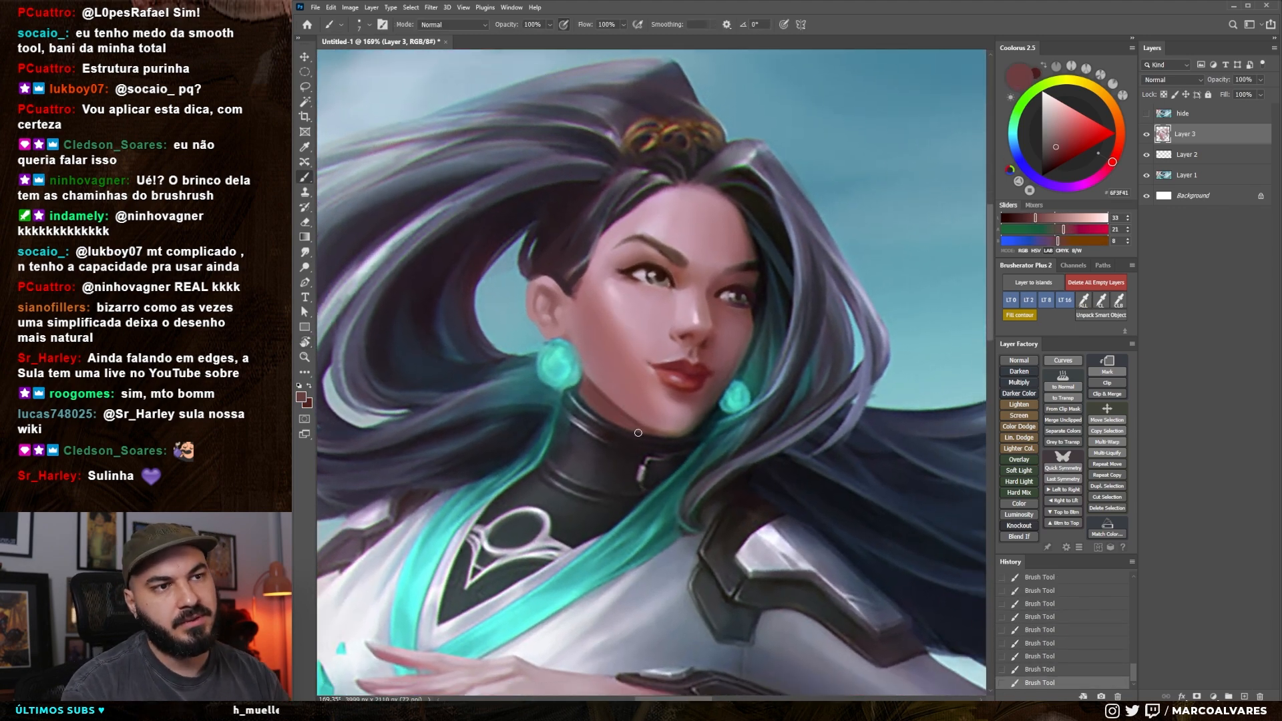
{"action": "key", "text": "ctrl+z"}
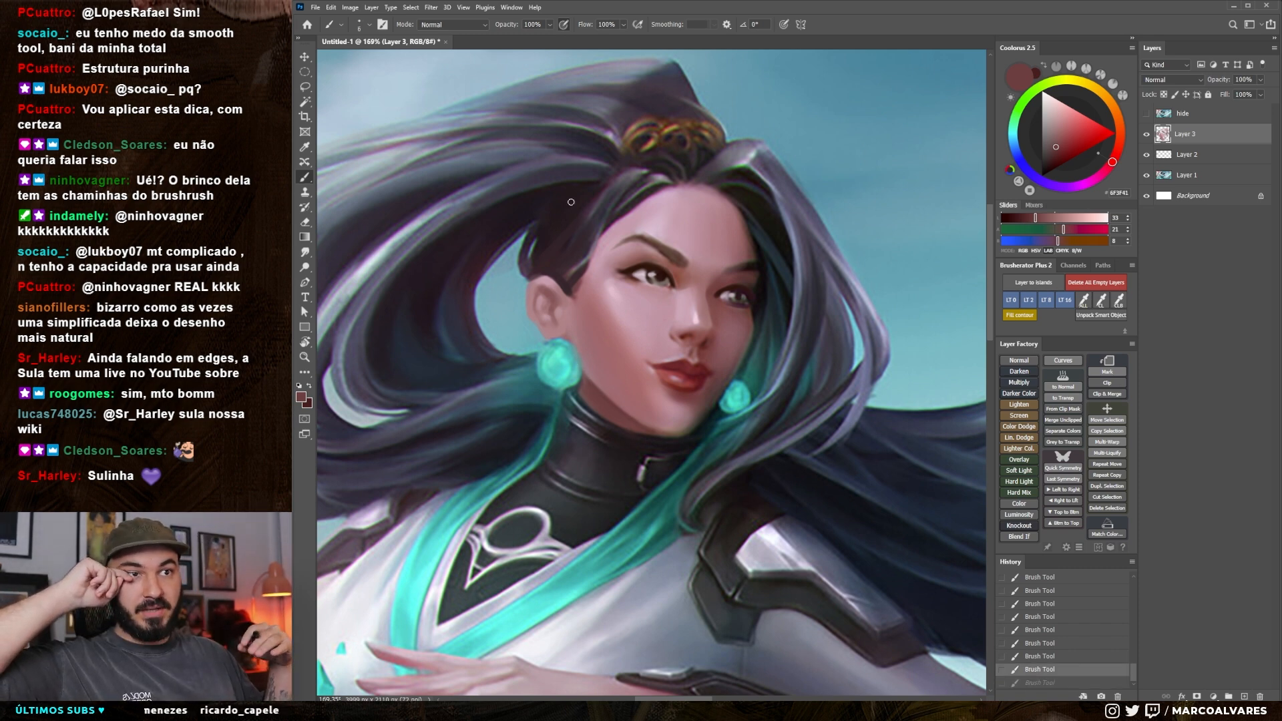
Shade the lower edge of the chin and jaw with small muted red brush and Smudge strokes, undoing the stray stroke
{"action": "mouse_move", "coordinate": [635, 431]}
{"action": "left_mouse_down"}
{"action": "mouse_move", "coordinate": [691, 425]}
{"action": "mouse_move", "coordinate": [714, 370]}
{"action": "mouse_move", "coordinate": [644, 426]}
{"action": "left_mouse_up"}
{"action": "left_click", "coordinate": [631, 422], "text": "alt"}
{"action": "key", "text": "ctrl+z"}
{"action": "key", "text": "r"}
{"action": "key", "text": "bracketleft"}
{"action": "key", "text": "bracketleft"}
{"action": "left_click", "coordinate": [682, 407], "text": "alt"}
{"action": "key", "text": "bracketleft"}
{"action": "left_click", "coordinate": [689, 391], "text": "alt"}
{"action": "key", "text": "bracketright"}
{"action": "key", "text": "bracketright"}
{"action": "key", "text": "r"}
{"action": "left_click", "coordinate": [643, 428], "text": "alt"}
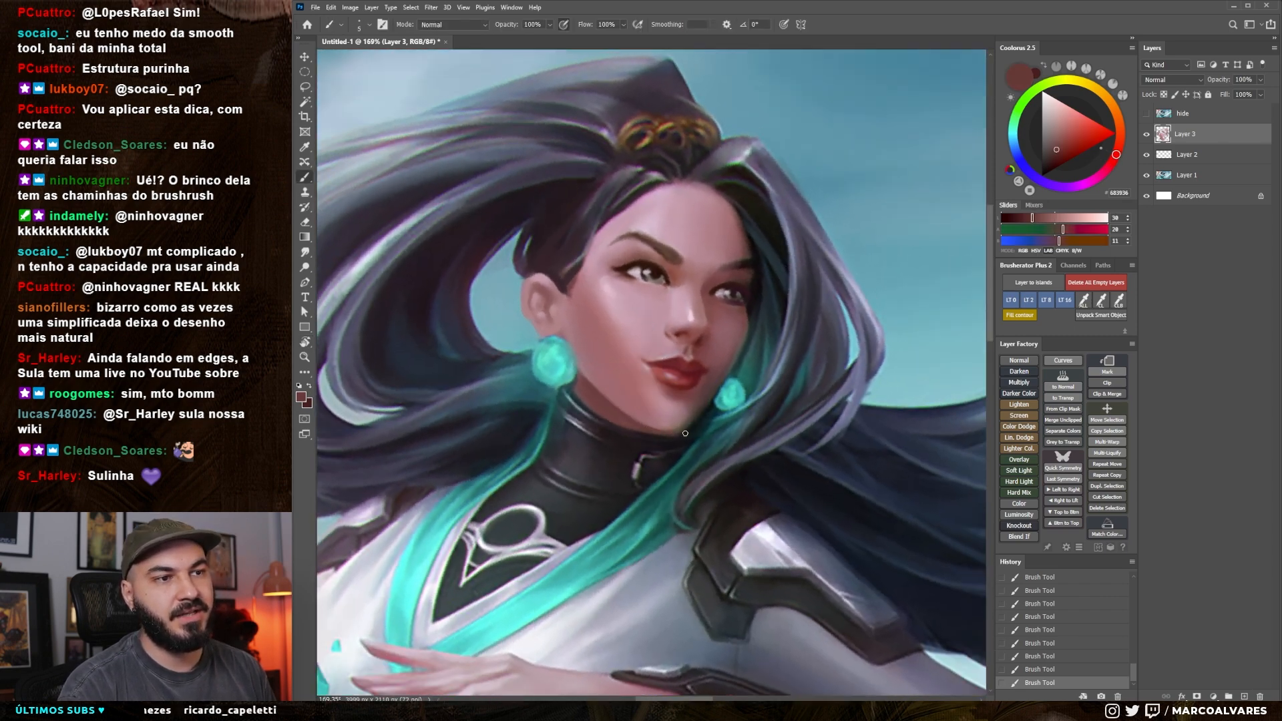
Sample lighter and darker muted reds from the face and refine the chin and far jaw, undoing the unwanted strokes
{"action": "left_click", "coordinate": [681, 423], "text": "alt"}
{"action": "left_click", "coordinate": [692, 400], "text": "alt"}
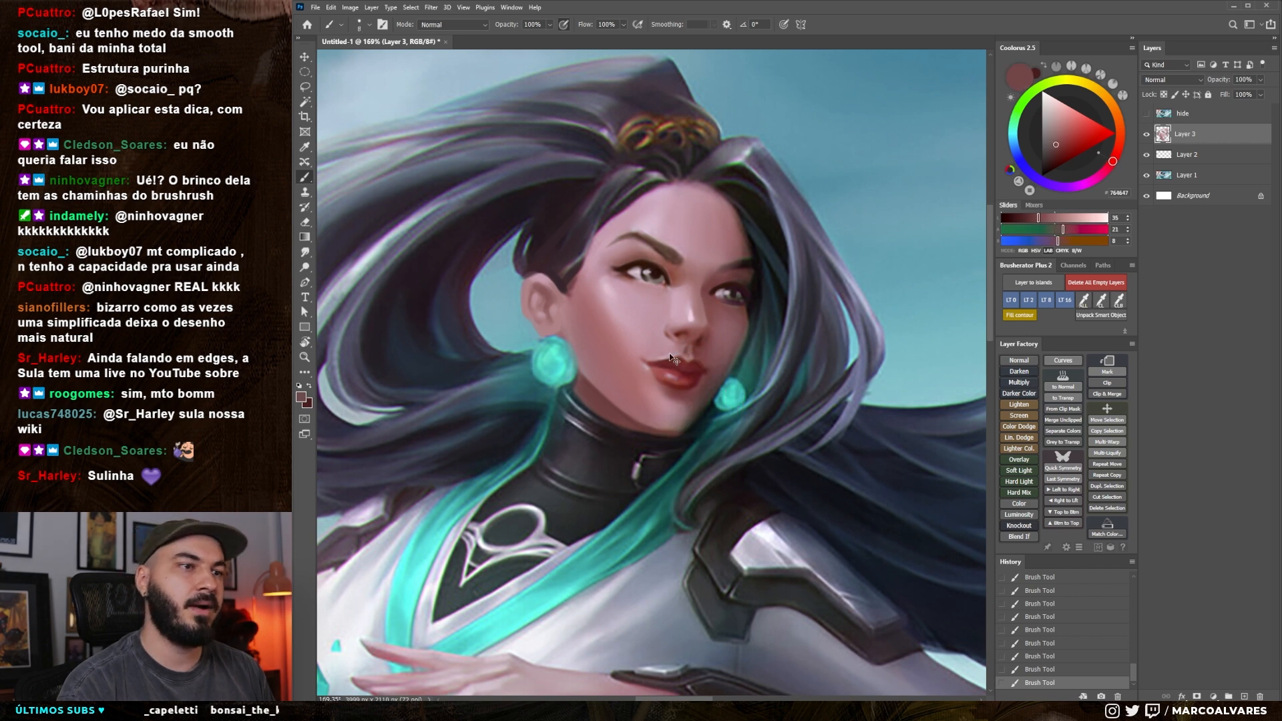
{"action": "key", "text": "ctrl+z"}
{"action": "left_click", "coordinate": [639, 416], "text": "alt"}
{"action": "left_click", "coordinate": [637, 406], "text": "alt"}
{"action": "left_click_drag", "start_coordinate": [636, 405], "coordinate": [657, 423]}
{"action": "key", "text": "ctrl+z"}
{"action": "key", "text": "bracketright"}
{"action": "key", "text": "bracketright"}
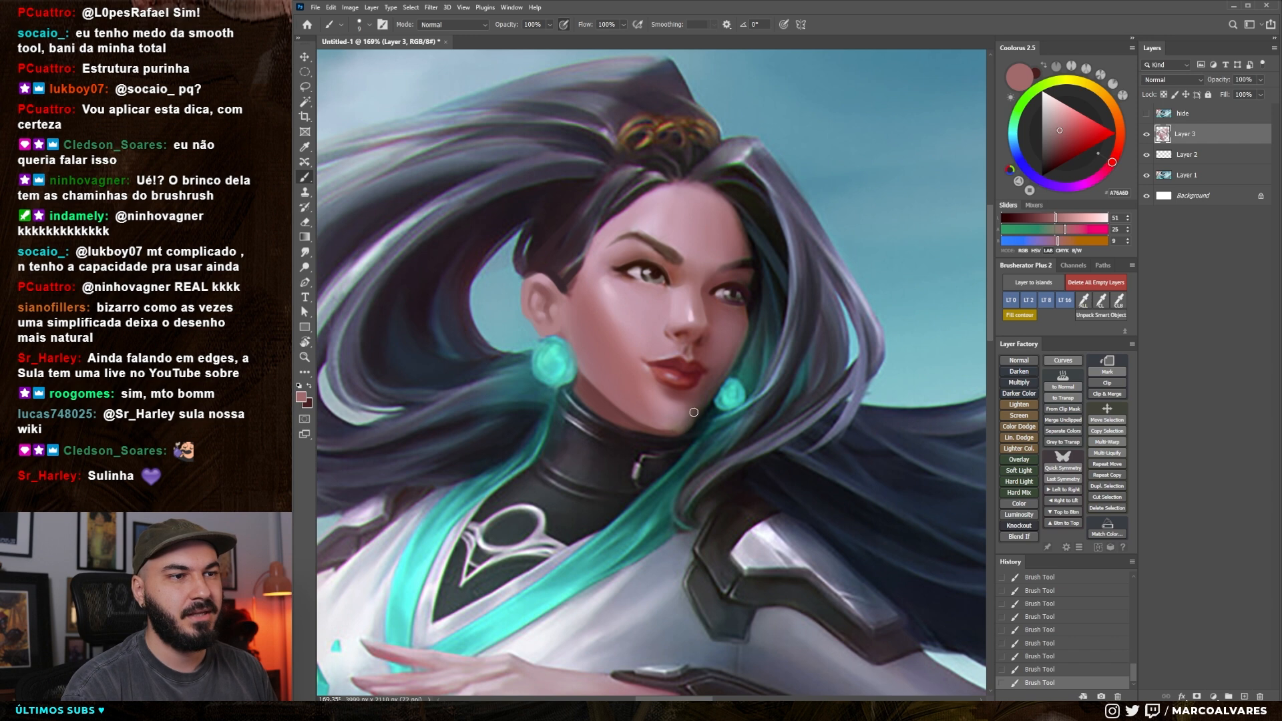
{"action": "left_click", "coordinate": [687, 420], "text": "alt"}
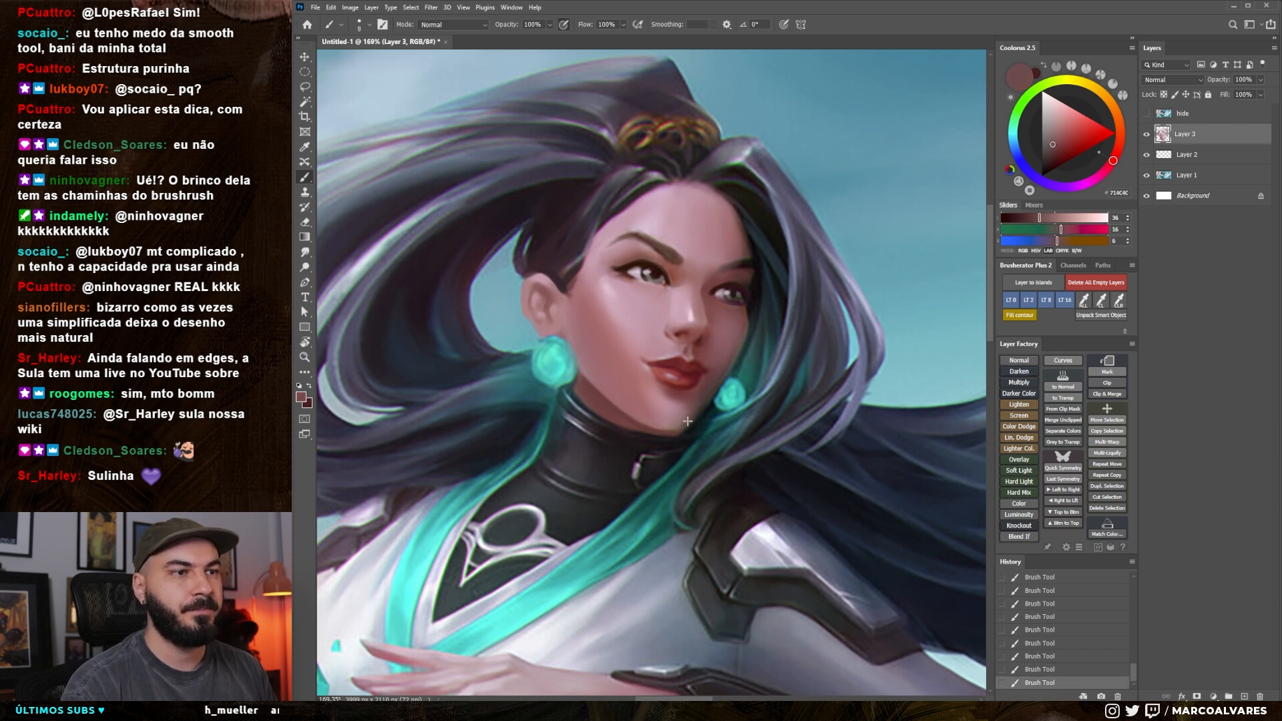
{"action": "left_click", "coordinate": [696, 394], "text": "alt"}
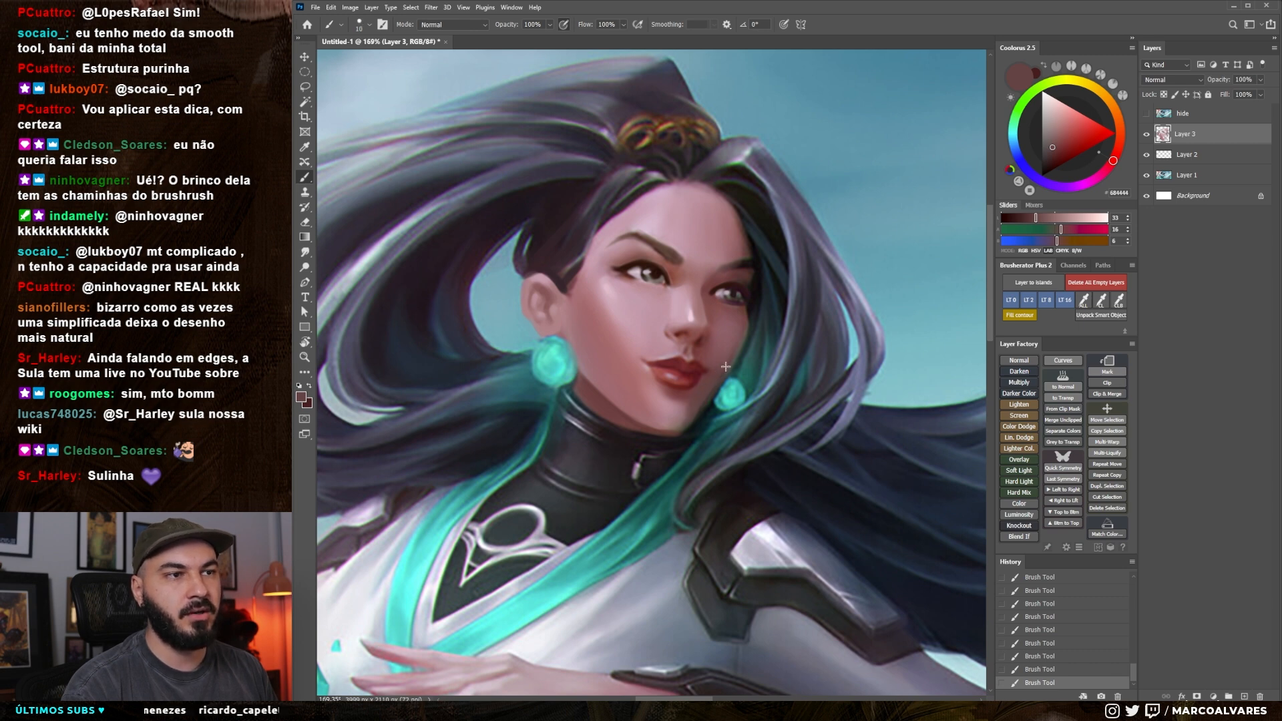
{"action": "left_click", "coordinate": [709, 380], "text": "alt"}
Smudge the far jaw beside the small earring and brush more dark muted red over it
{"action": "key", "text": "r"}
{"action": "mouse_move", "coordinate": [721, 355]}
{"action": "left_mouse_down"}
{"action": "mouse_move", "coordinate": [732, 327]}
{"action": "mouse_move", "coordinate": [716, 379]}
{"action": "left_mouse_up"}
{"action": "key", "text": "b"}
{"action": "left_click", "coordinate": [707, 378], "text": "alt"}
{"action": "left_click_drag", "start_coordinate": [720, 374], "coordinate": [708, 393]}
{"action": "key", "text": "]"}
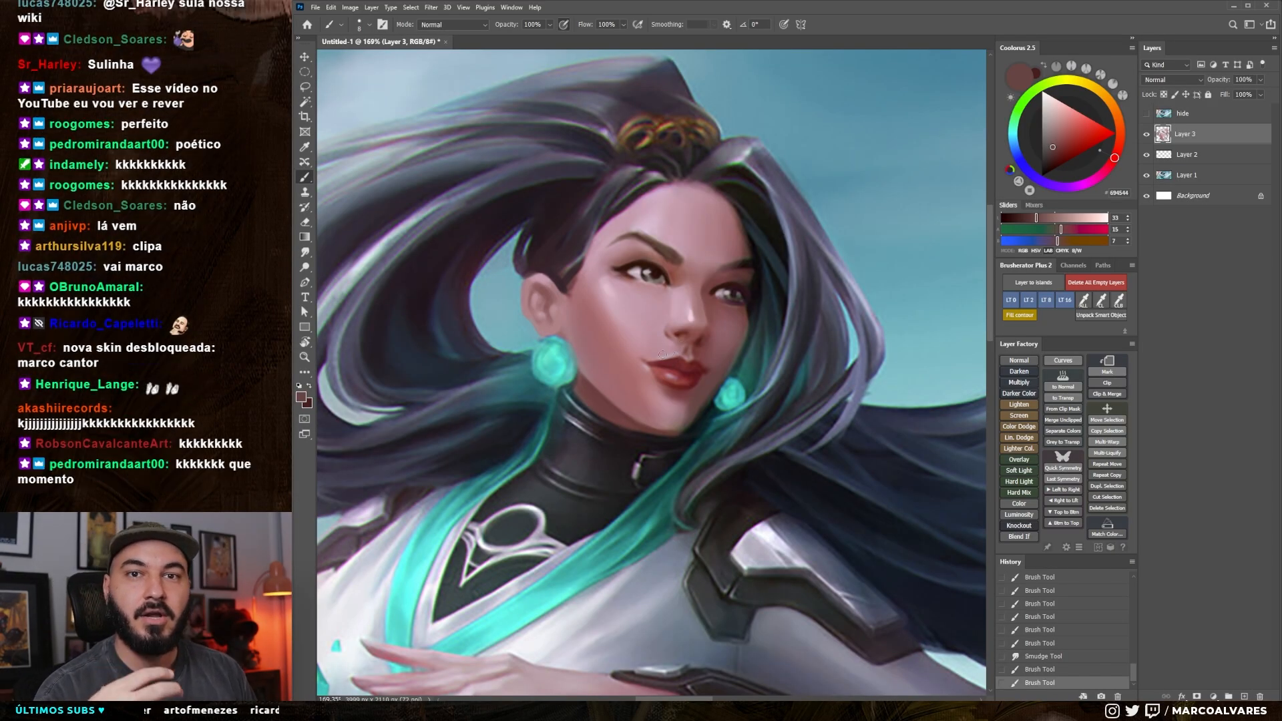
Sample pink skin tones from the face and brush them across the cheek
{"action": "left_click_drag", "start_coordinate": [678, 370], "coordinate": [662, 375]}
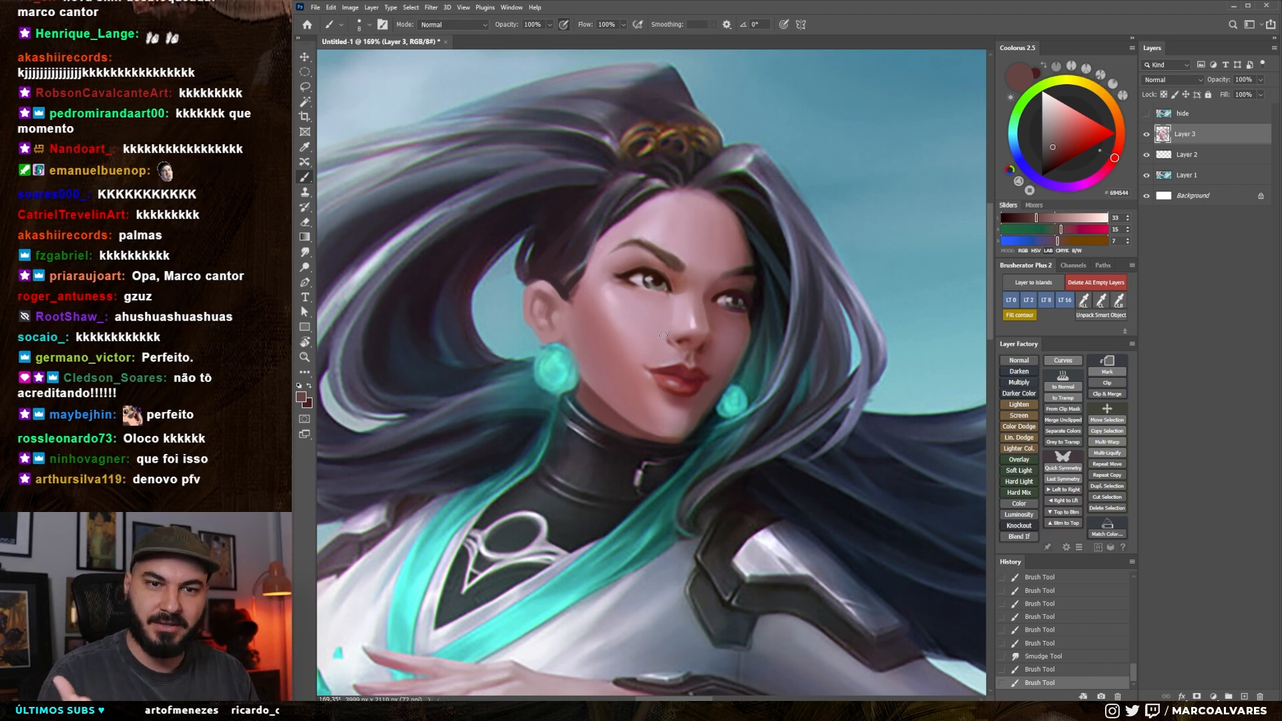
{"action": "left_click_drag", "start_coordinate": [663, 336], "coordinate": [674, 310]}
{"action": "left_click", "coordinate": [634, 364], "text": "alt"}
{"action": "left_click_drag", "start_coordinate": [630, 366], "coordinate": [636, 382]}
{"action": "left_click_drag", "start_coordinate": [623, 317], "coordinate": [595, 385]}
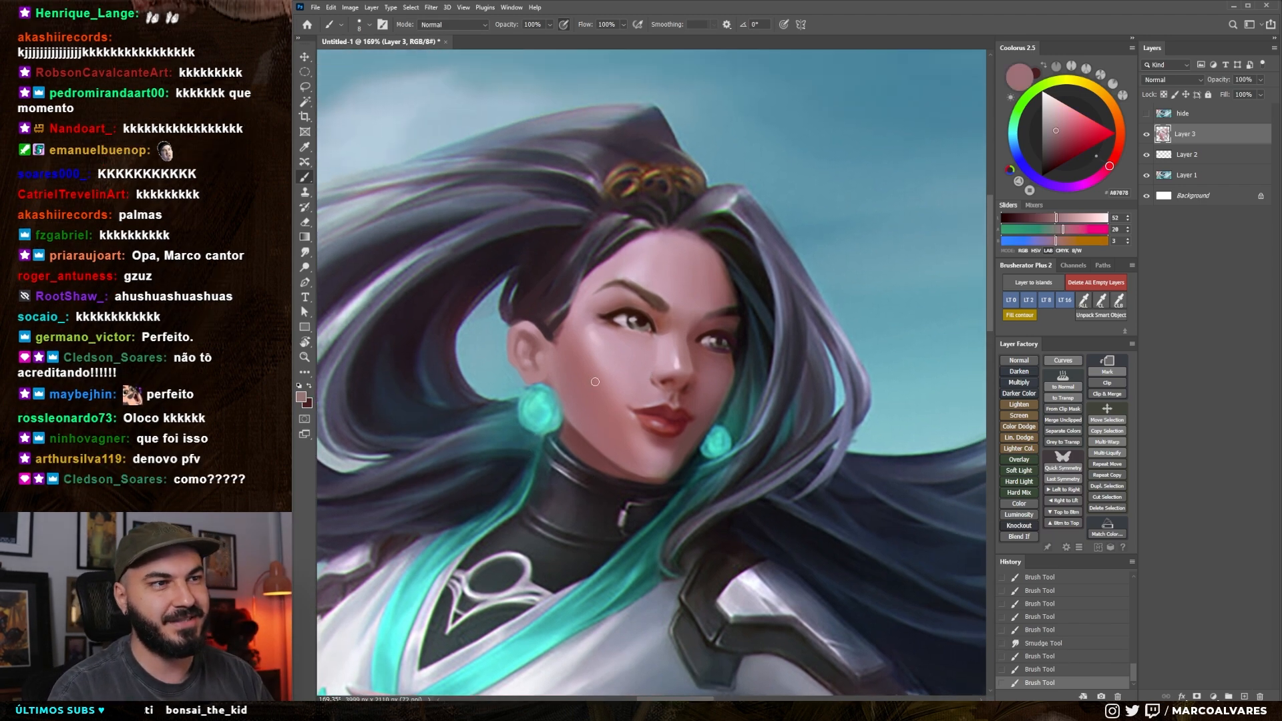
{"action": "left_click", "coordinate": [653, 387], "text": "alt"}
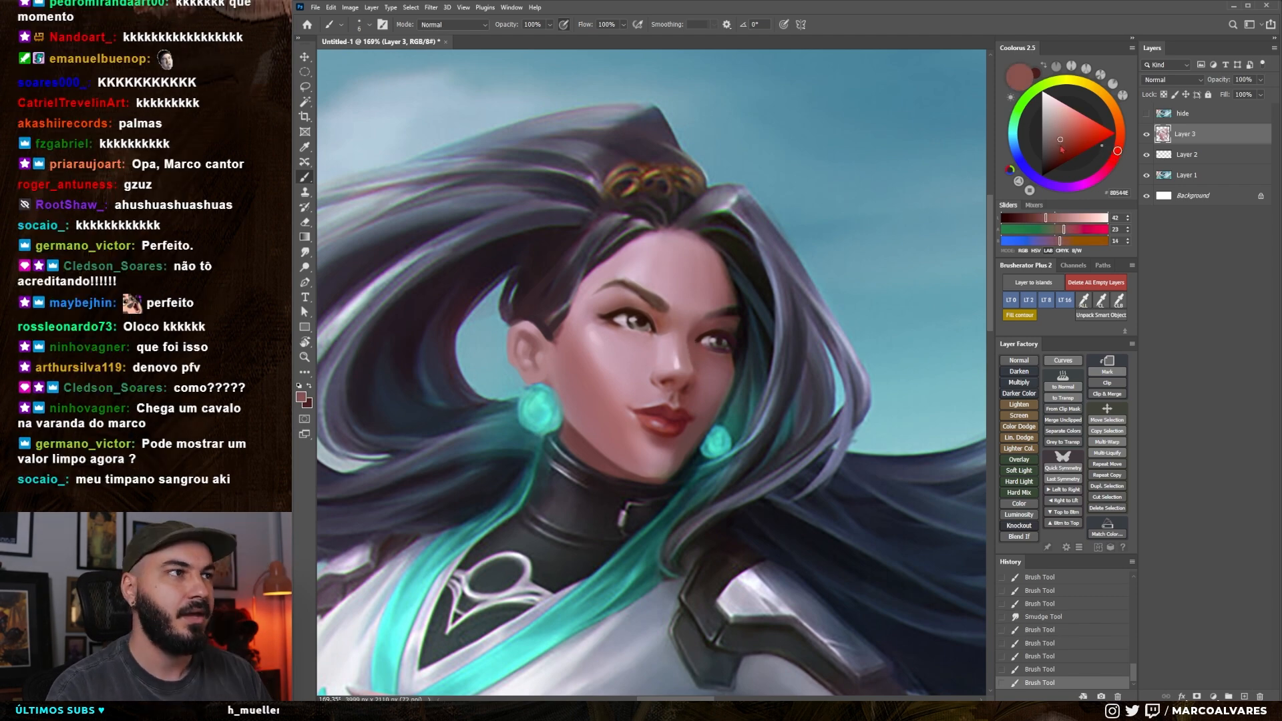
Pick a darker muted red and blend the shading under the chin up along the far jaw, undoing one stroke
{"action": "left_click", "coordinate": [1058, 148]}
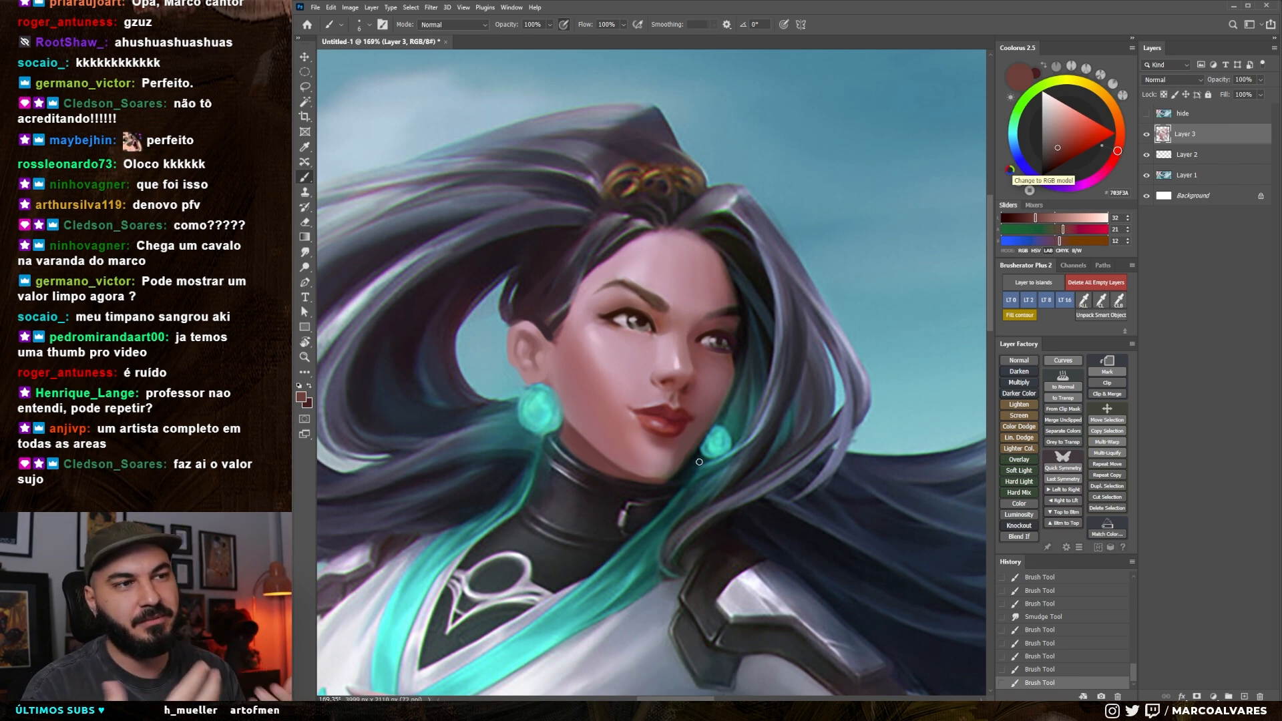
{"action": "scroll", "coordinate": [564, 413], "scroll_direction": "down", "scroll_amount": 2}
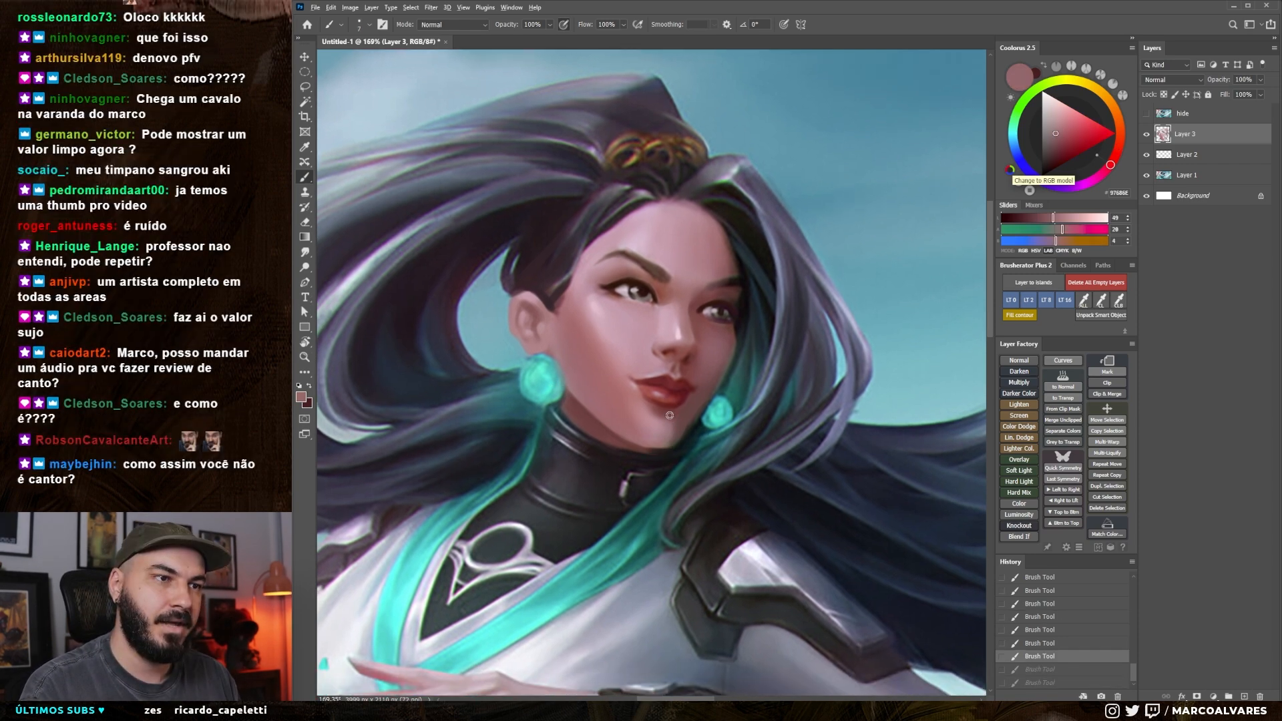
{"action": "left_click", "coordinate": [657, 446], "text": "alt"}
{"action": "left_click_drag", "start_coordinate": [643, 444], "coordinate": [674, 444]}
{"action": "key", "text": "ctrl+z"}
{"action": "mouse_move", "coordinate": [655, 443]}
{"action": "left_mouse_down"}
{"action": "mouse_move", "coordinate": [613, 427]}
{"action": "mouse_move", "coordinate": [665, 440]}
{"action": "left_mouse_up"}
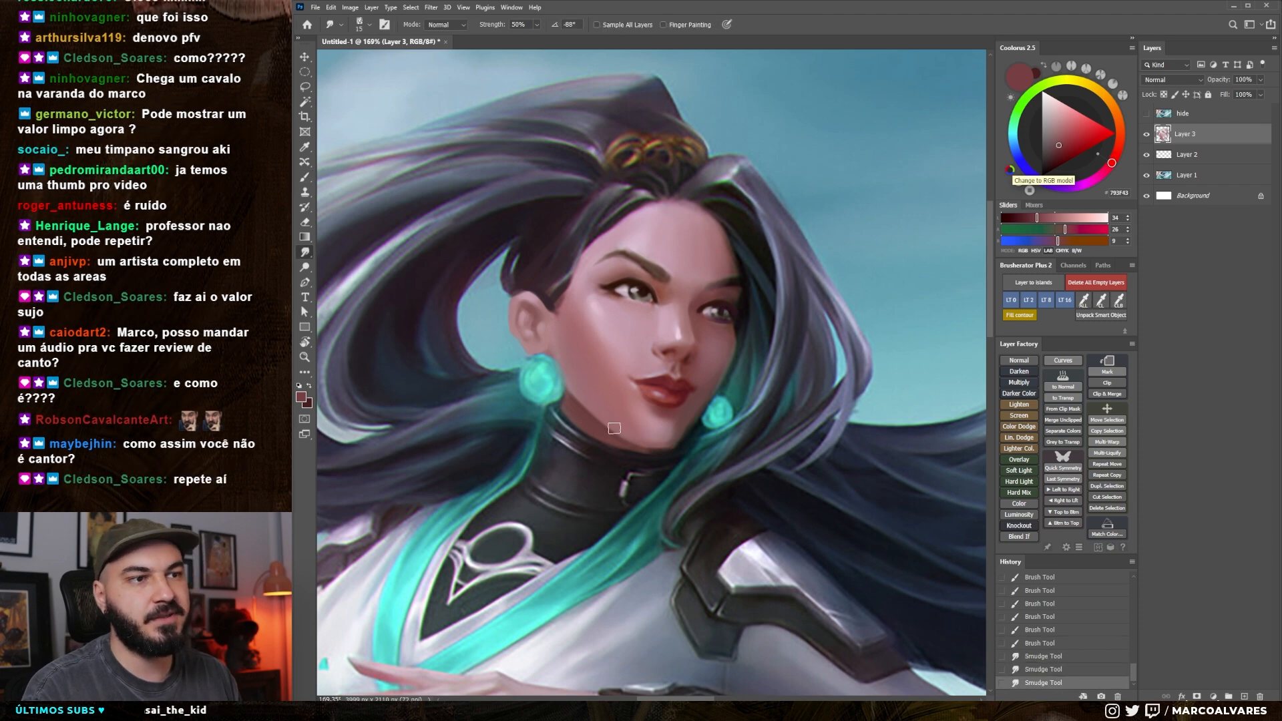
{"action": "left_click_drag", "start_coordinate": [665, 441], "coordinate": [677, 422]}
{"action": "left_click_drag", "start_coordinate": [677, 422], "coordinate": [683, 419]}
Check the whole figure, then retouch around the near eye with small brush strokes, undoing the last one
{"action": "key", "text": "b"}
{"action": "key", "text": "z"}
{"action": "mouse_move", "coordinate": [730, 323]}
{"action": "left_mouse_down"}
{"action": "mouse_move", "coordinate": [665, 409]}
{"action": "mouse_move", "coordinate": [699, 356]}
{"action": "left_mouse_up"}
{"action": "key", "text": "b"}
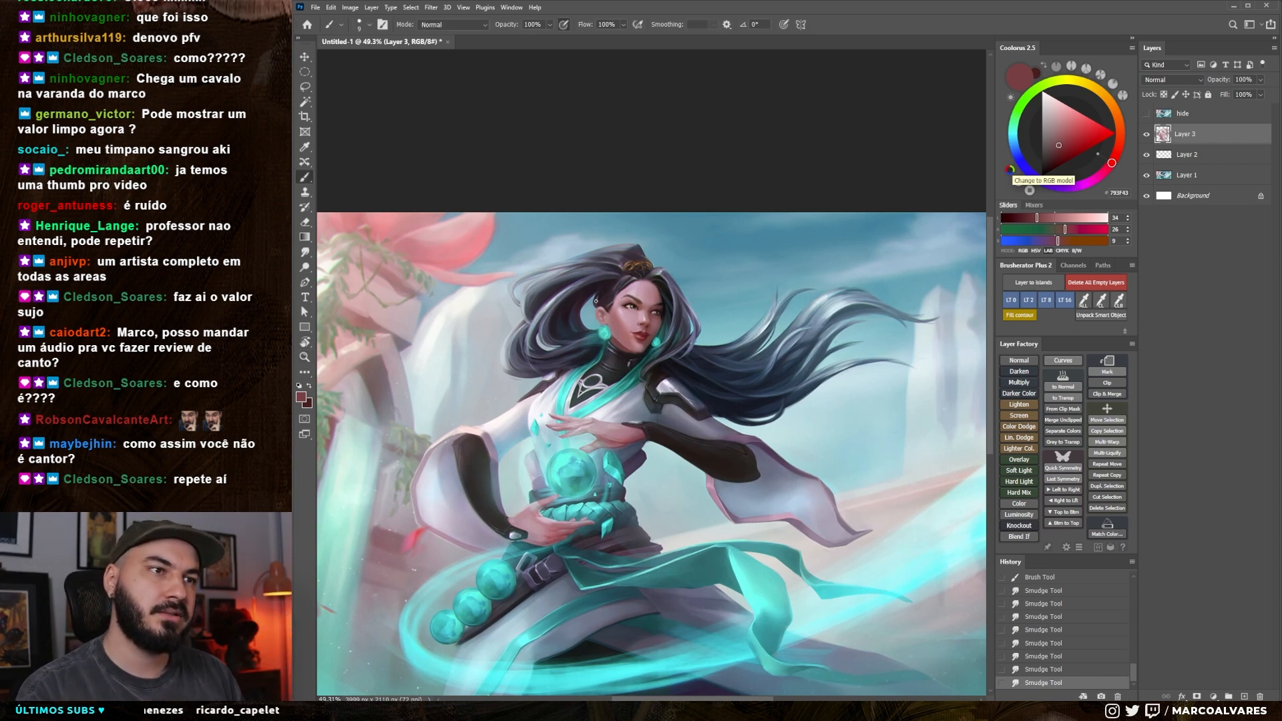
{"action": "key", "text": "z"}
{"action": "left_click_drag", "start_coordinate": [616, 311], "coordinate": [657, 273]}
{"action": "key", "text": "b"}
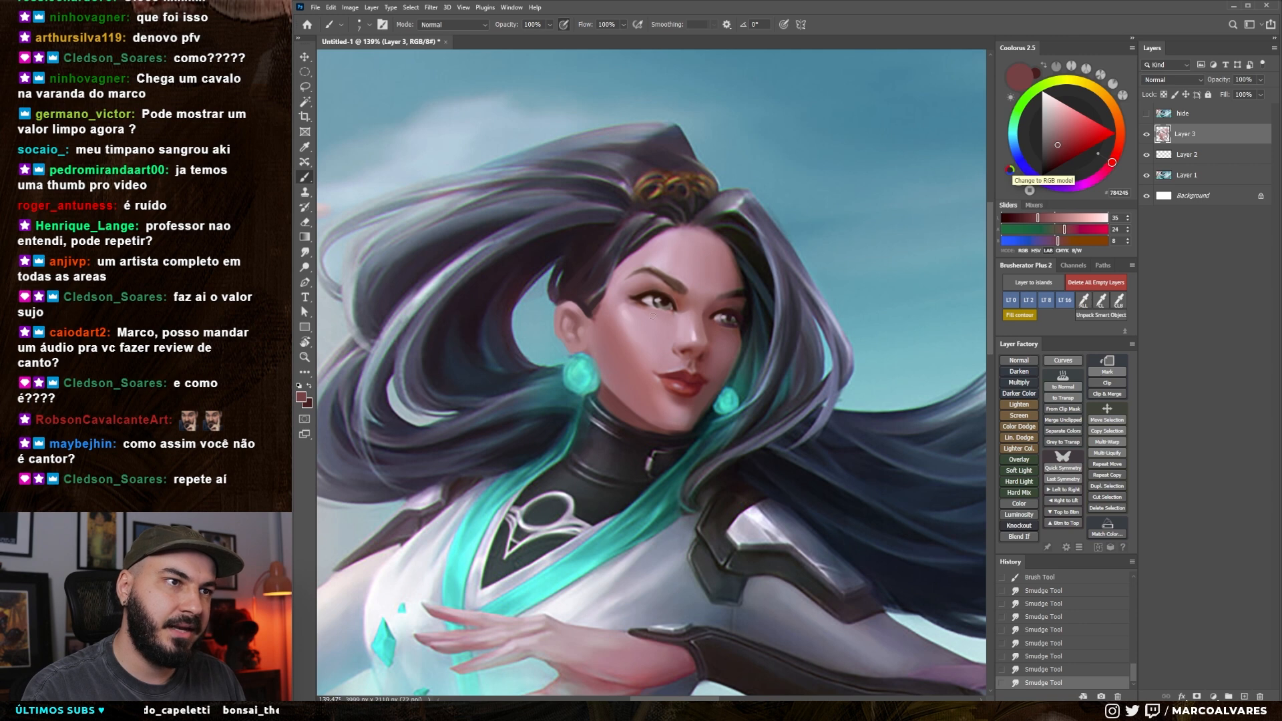
{"action": "mouse_move", "coordinate": [654, 318]}
{"action": "left_mouse_down"}
{"action": "mouse_move", "coordinate": [647, 296]}
{"action": "mouse_move", "coordinate": [661, 311]}
{"action": "left_mouse_up"}
{"action": "left_click_drag", "start_coordinate": [646, 301], "coordinate": [653, 298]}
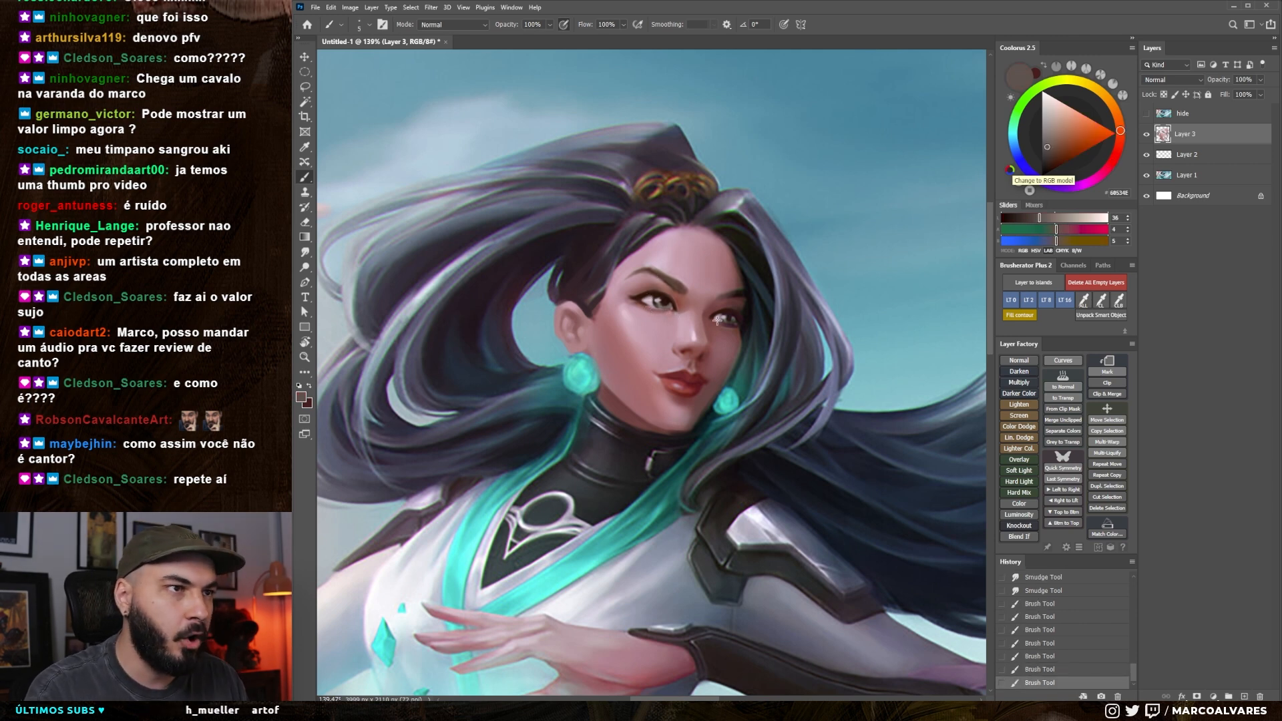
{"action": "key", "text": "ctrl+z"}
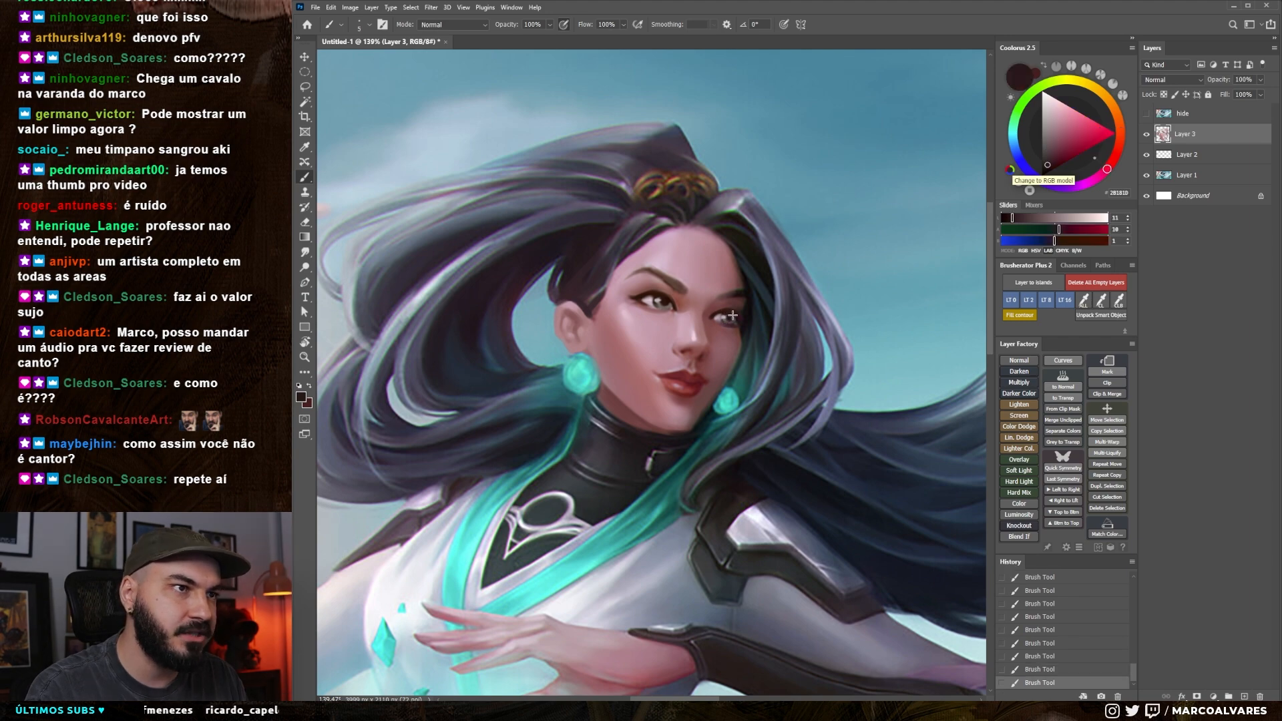
Lighten a sampled pale pink for the eye highlights and sample teal from the near earring as the second color
{"action": "left_click_drag", "start_coordinate": [738, 329], "coordinate": [651, 332]}
{"action": "left_click", "coordinate": [634, 303], "text": "alt"}
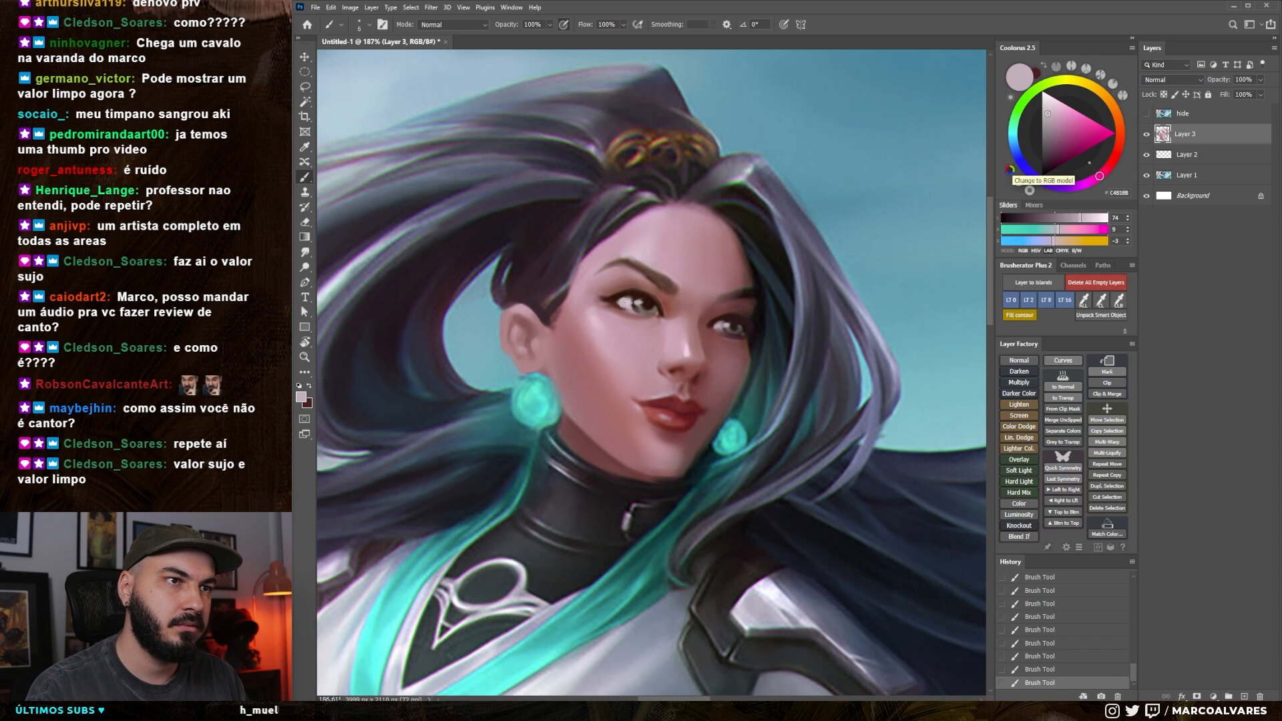
{"action": "left_click", "coordinate": [1098, 221]}
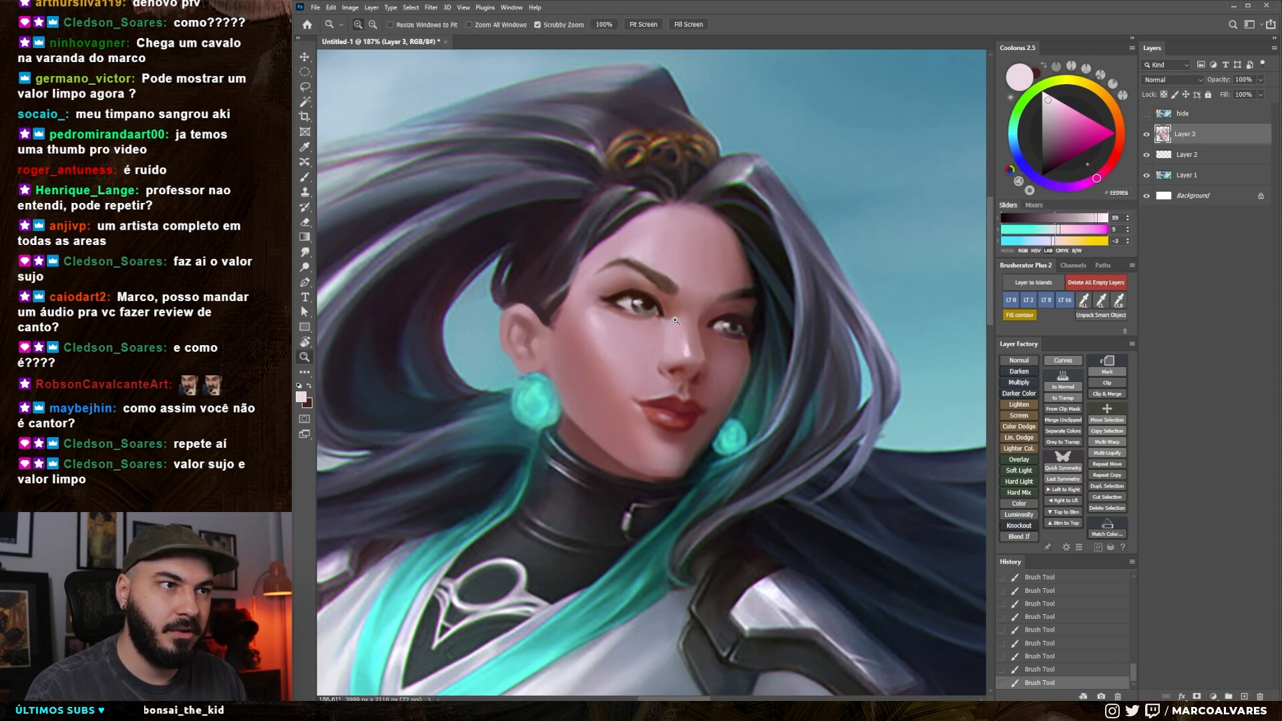
{"action": "left_click_drag", "start_coordinate": [674, 321], "coordinate": [734, 311]}
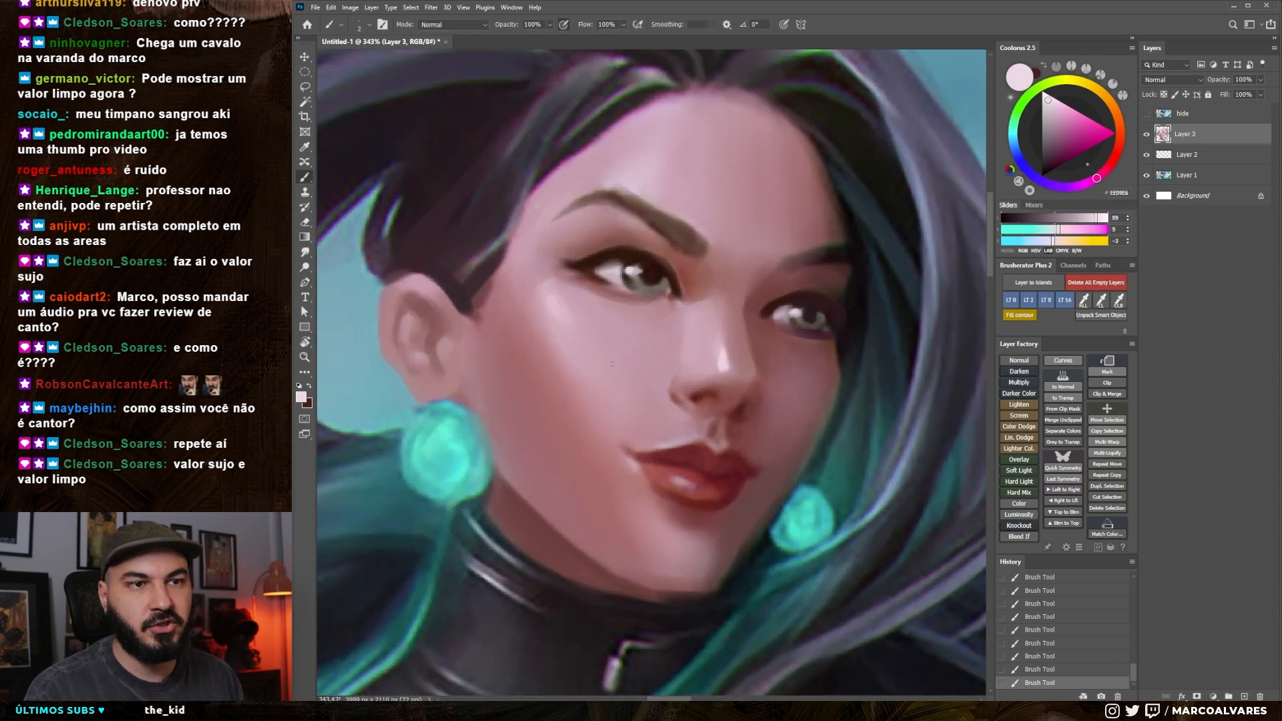
{"action": "key", "text": "x"}
{"action": "left_click", "coordinate": [457, 437], "text": "alt"}
{"action": "key", "text": "]"}
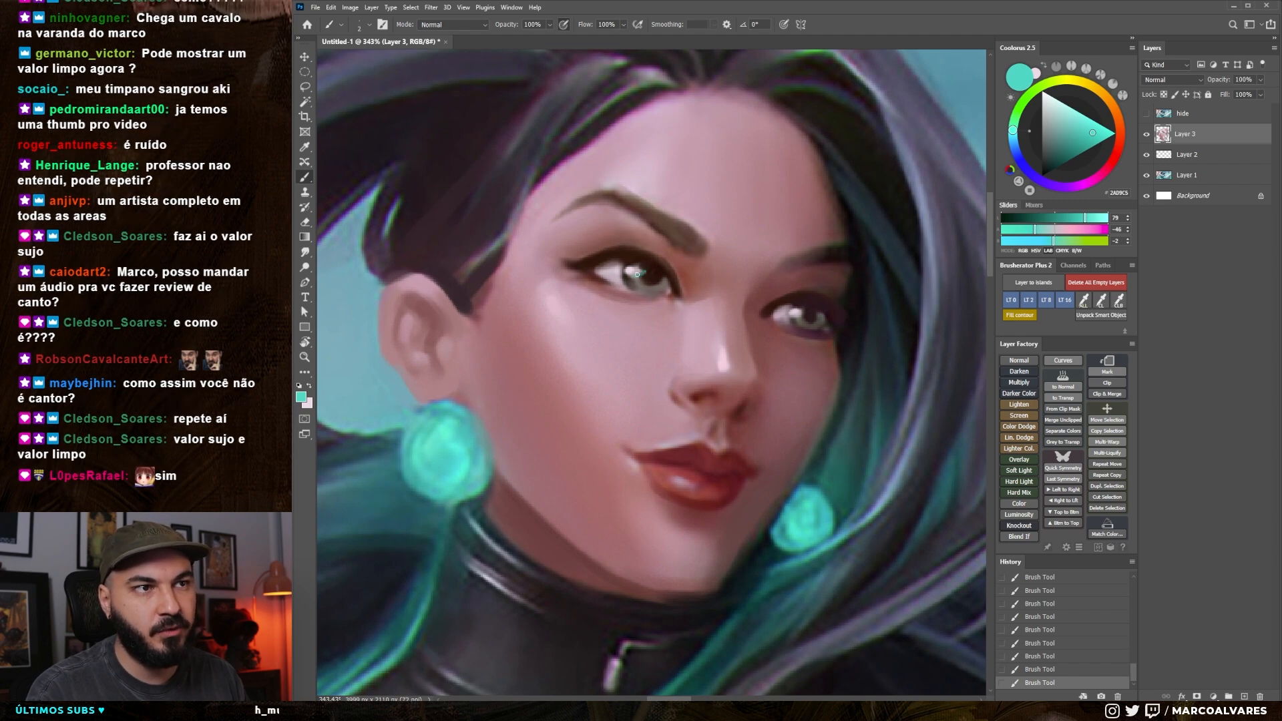
{"action": "left_click_drag", "start_coordinate": [797, 316], "coordinate": [768, 357]}
{"action": "left_click_drag", "start_coordinate": [768, 357], "coordinate": [735, 361]}
Sample a dark brown and darken the upper lash lines of both eyes, undoing the unwanted strokes
{"action": "left_click", "coordinate": [621, 291], "text": "alt"}
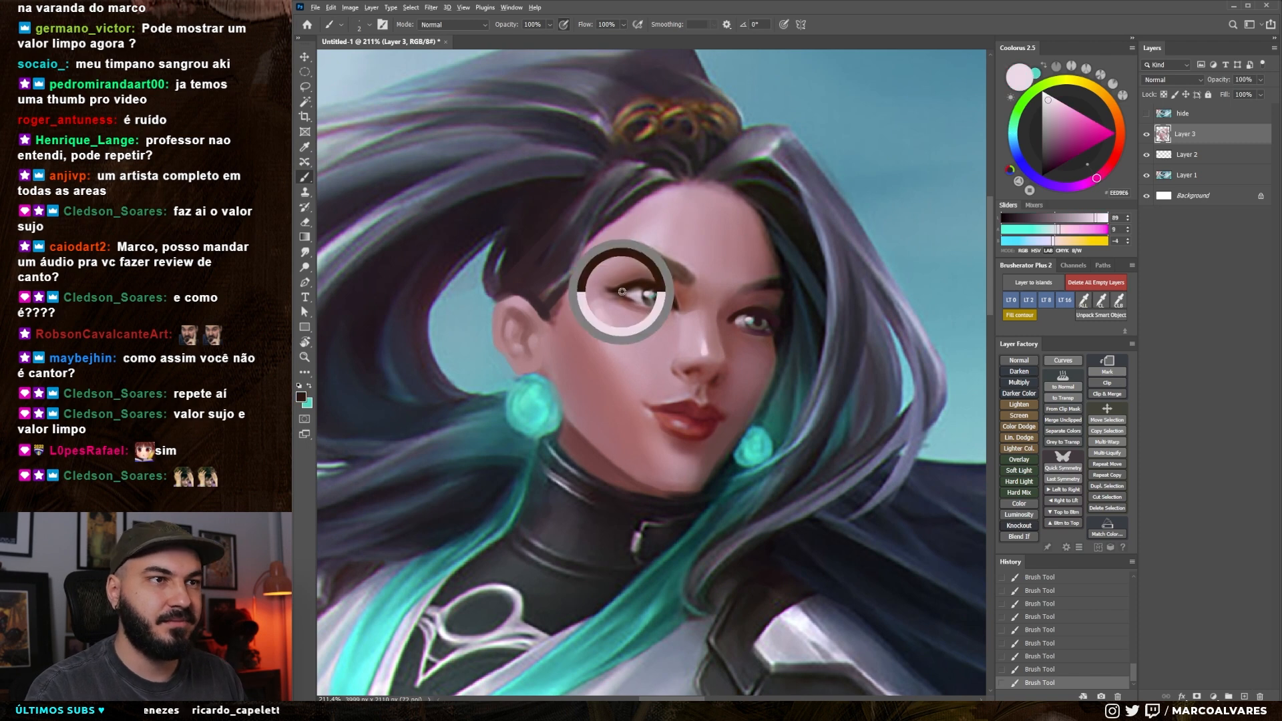
{"action": "left_click_drag", "start_coordinate": [601, 286], "coordinate": [639, 284]}
{"action": "key", "text": "ctrl+z"}
{"action": "key", "text": "ctrl+z"}
{"action": "key", "text": "bracketright"}
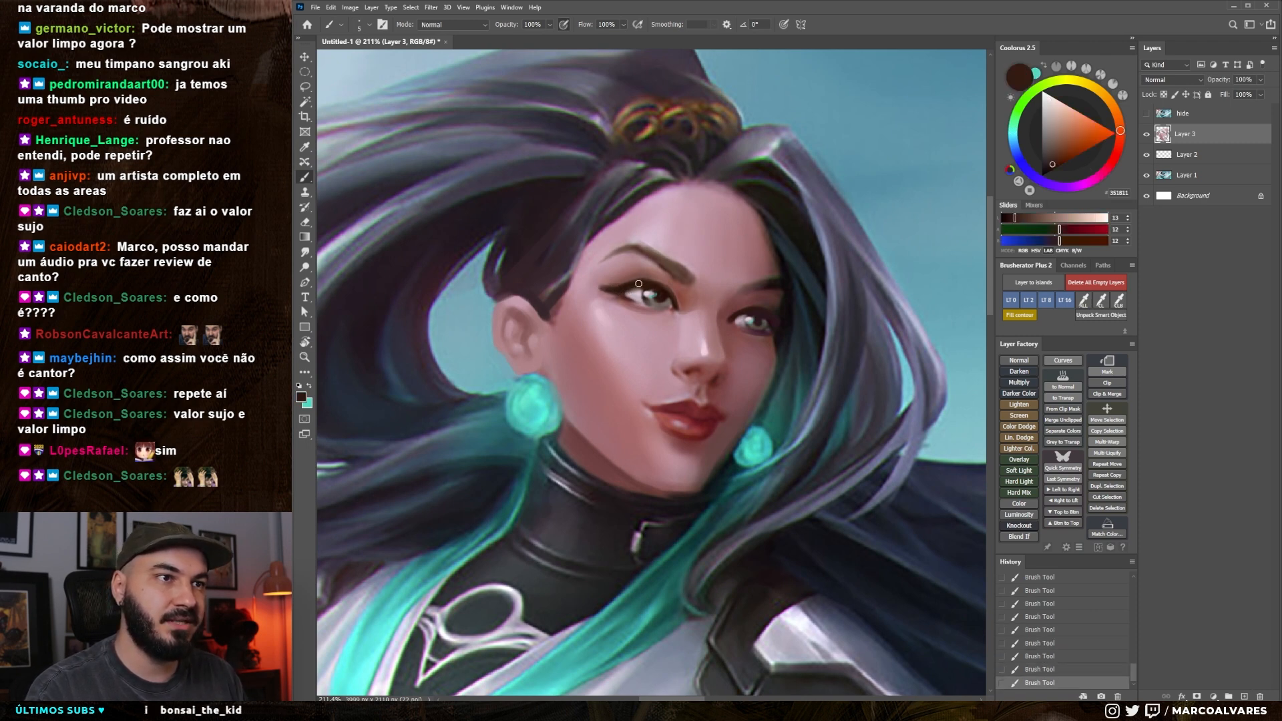
{"action": "left_click", "coordinate": [767, 314], "text": "alt"}
{"action": "key", "text": "ctrl+z"}
{"action": "key", "text": "ctrl+z"}
{"action": "left_click_drag", "start_coordinate": [1011, 222], "coordinate": [1008, 222]}
Sample a muted pale pink and touch up the light accents around both eyes, undoing one stroke
{"action": "mouse_move", "coordinate": [747, 312]}
{"action": "left_mouse_down"}
{"action": "mouse_move", "coordinate": [762, 313]}
{"action": "mouse_move", "coordinate": [719, 358]}
{"action": "left_mouse_up"}
{"action": "left_click", "coordinate": [635, 322], "text": "alt"}
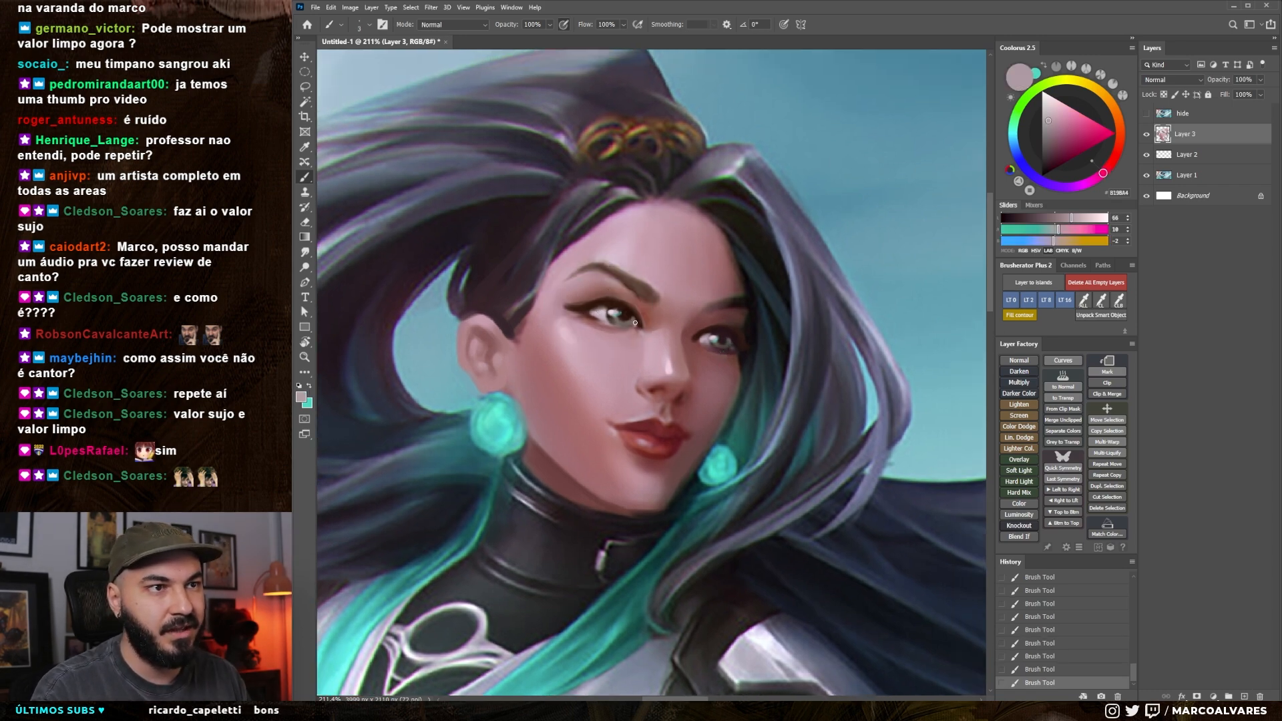
{"action": "key", "text": "bracketleft"}
{"action": "key", "text": "ctrl+z"}
{"action": "left_click_drag", "start_coordinate": [734, 343], "coordinate": [728, 347]}
{"action": "mouse_move", "coordinate": [701, 343]}
{"action": "left_mouse_down"}
{"action": "mouse_move", "coordinate": [634, 343]}
{"action": "mouse_move", "coordinate": [662, 342]}
{"action": "left_mouse_up"}
{"action": "key", "text": "bracketright"}
Hide the interface panels and toggle the repainted layer's visibility repeatedly to compare the face with the original
{"action": "key", "text": "Tab"}
{"action": "left_click_drag", "start_coordinate": [637, 446], "coordinate": [701, 453]}
{"action": "left_click_drag", "start_coordinate": [781, 469], "coordinate": [759, 501]}
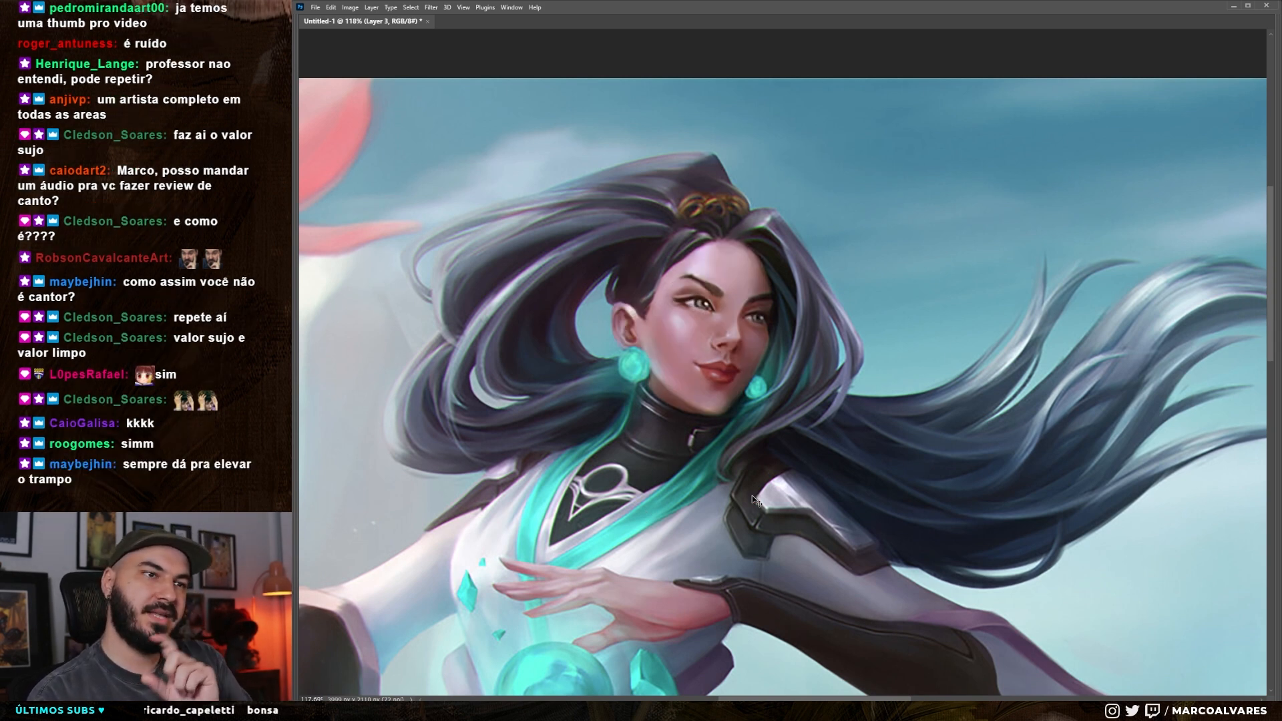
{"action": "key", "text": "ctrl+comma"}
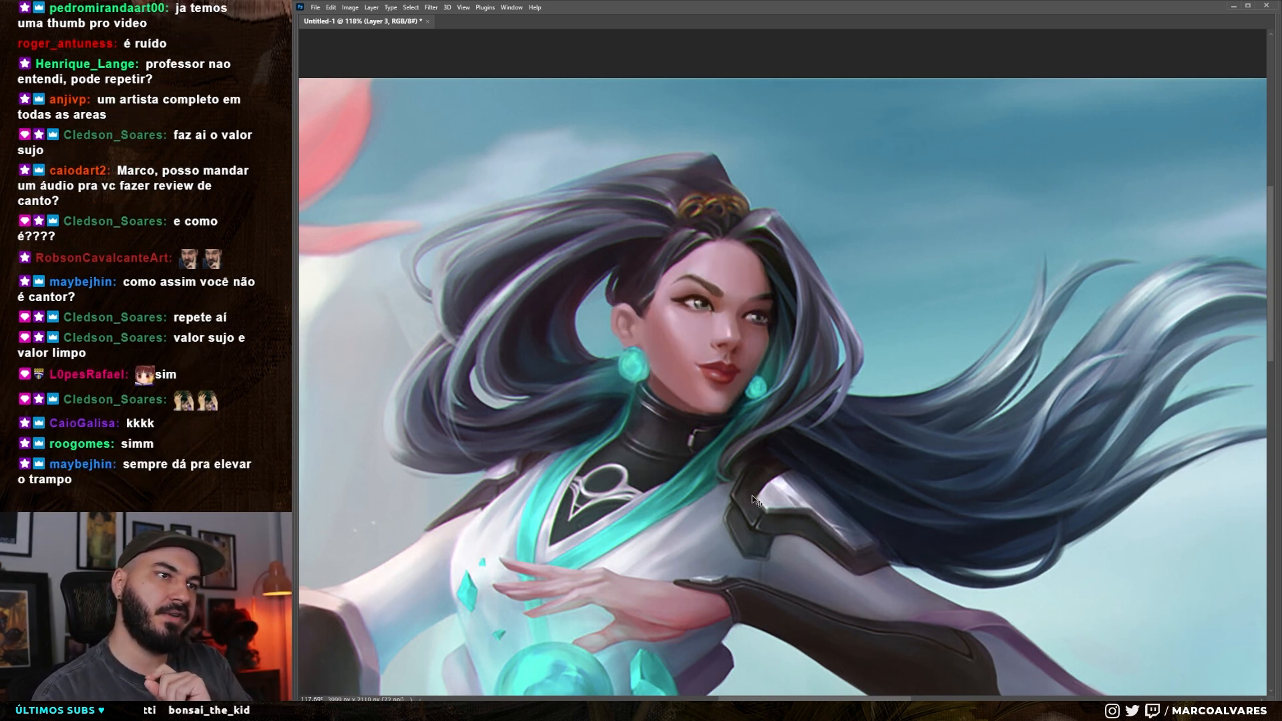
{"action": "key", "text": "ctrl+comma"}
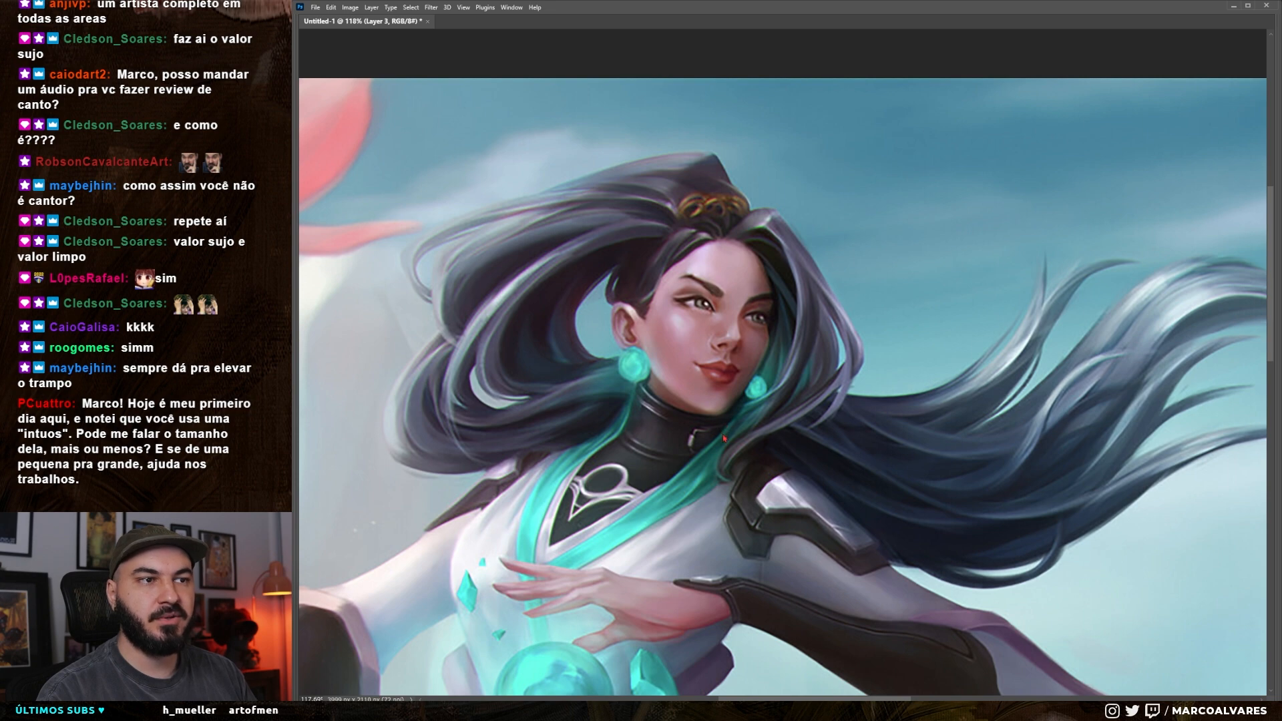
{"action": "key", "text": "ctrl+comma"}
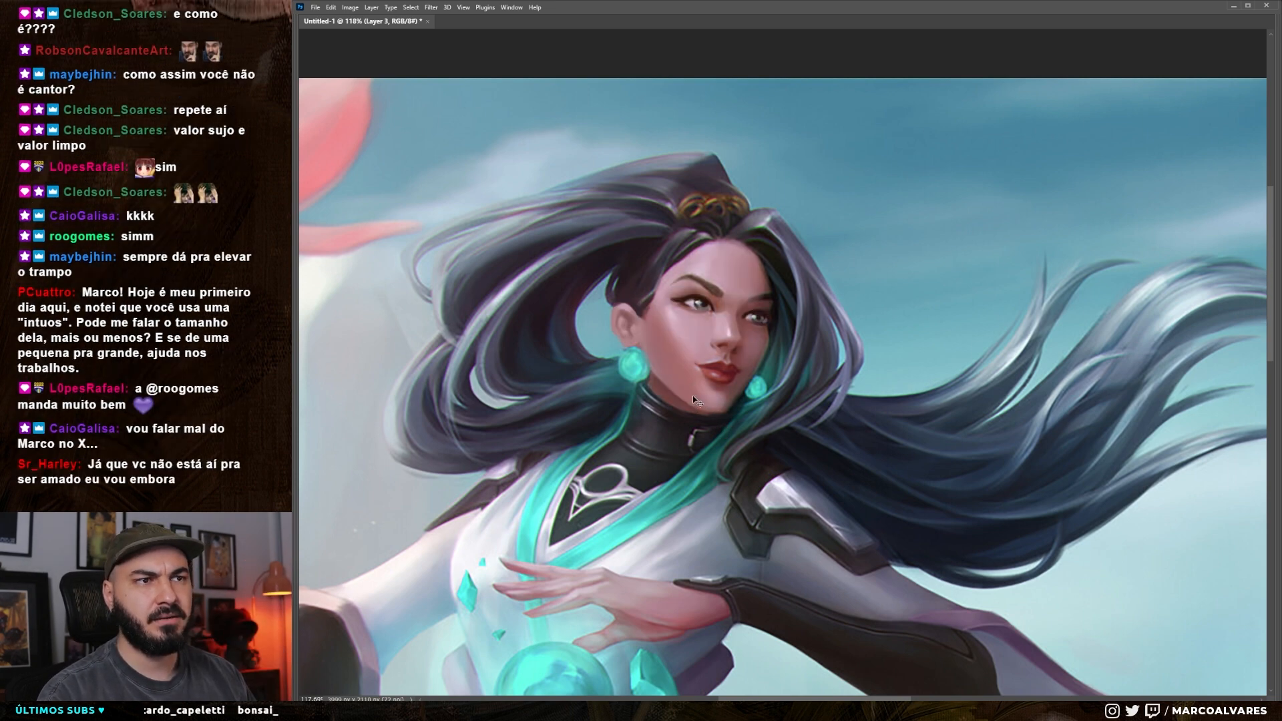
{"action": "key", "text": "ctrl+comma"}
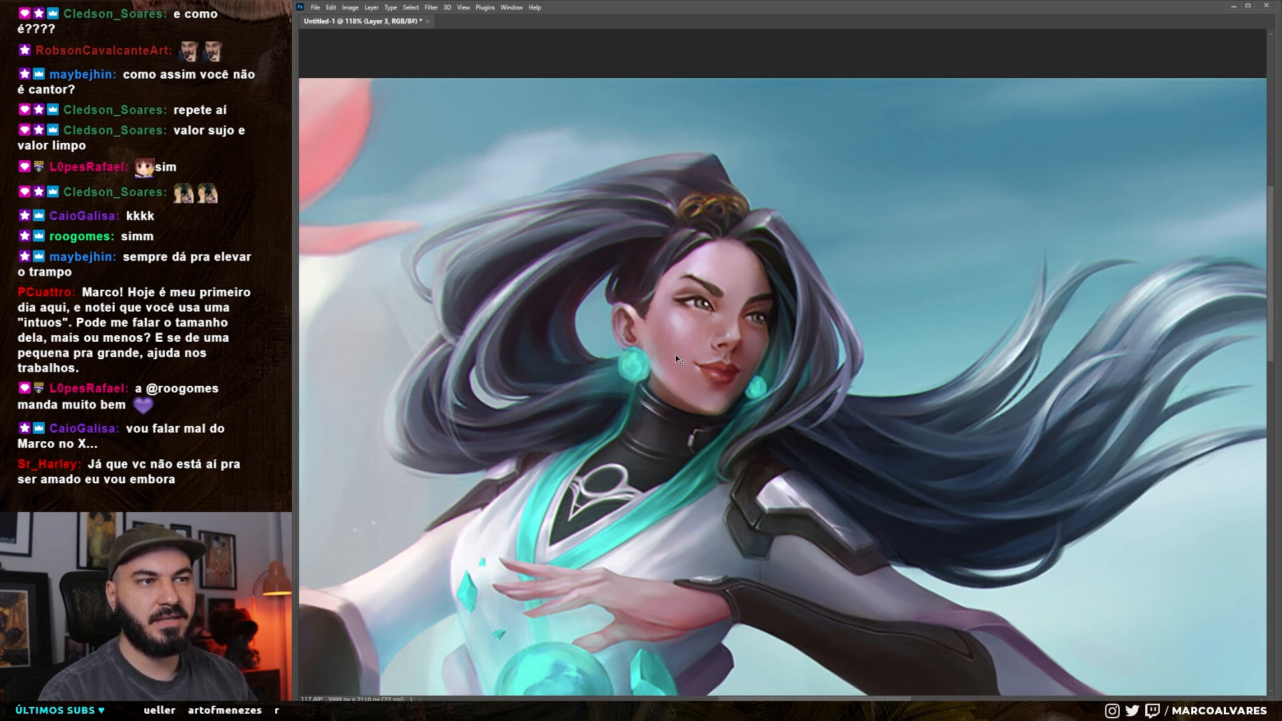
{"action": "key", "text": "ctrl+z"}
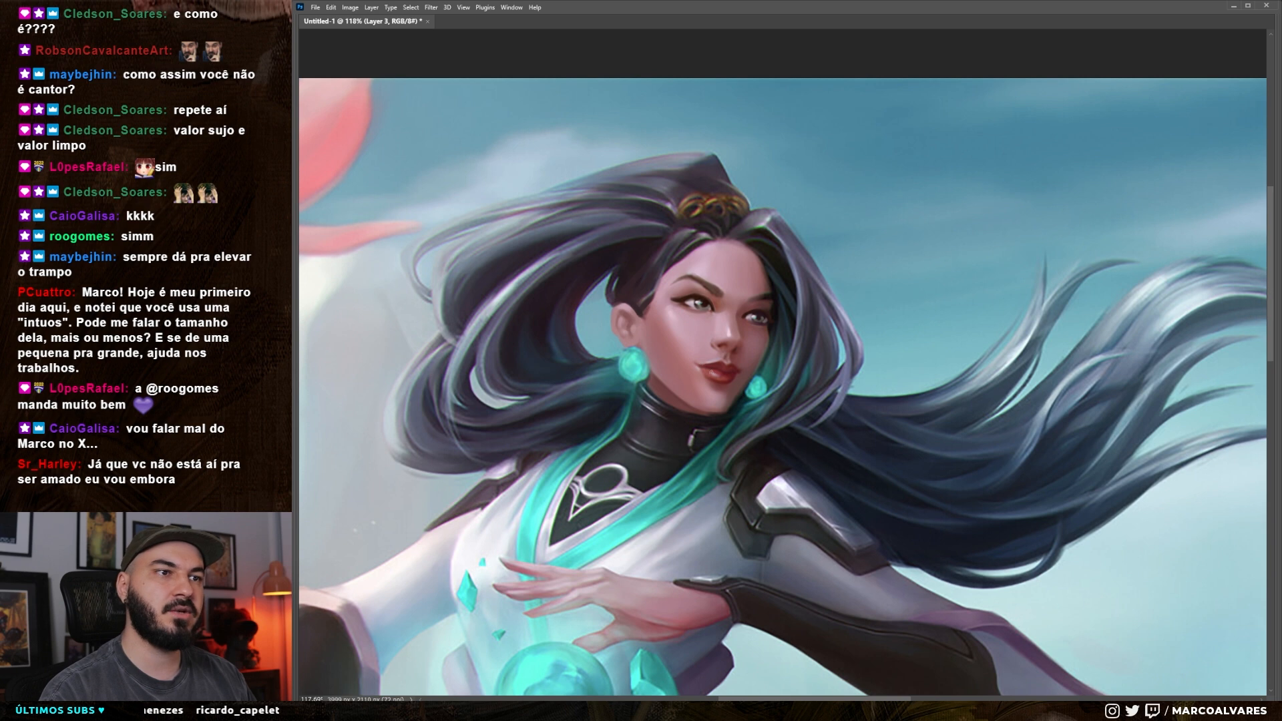
{"action": "key", "text": "ctrl+z"}
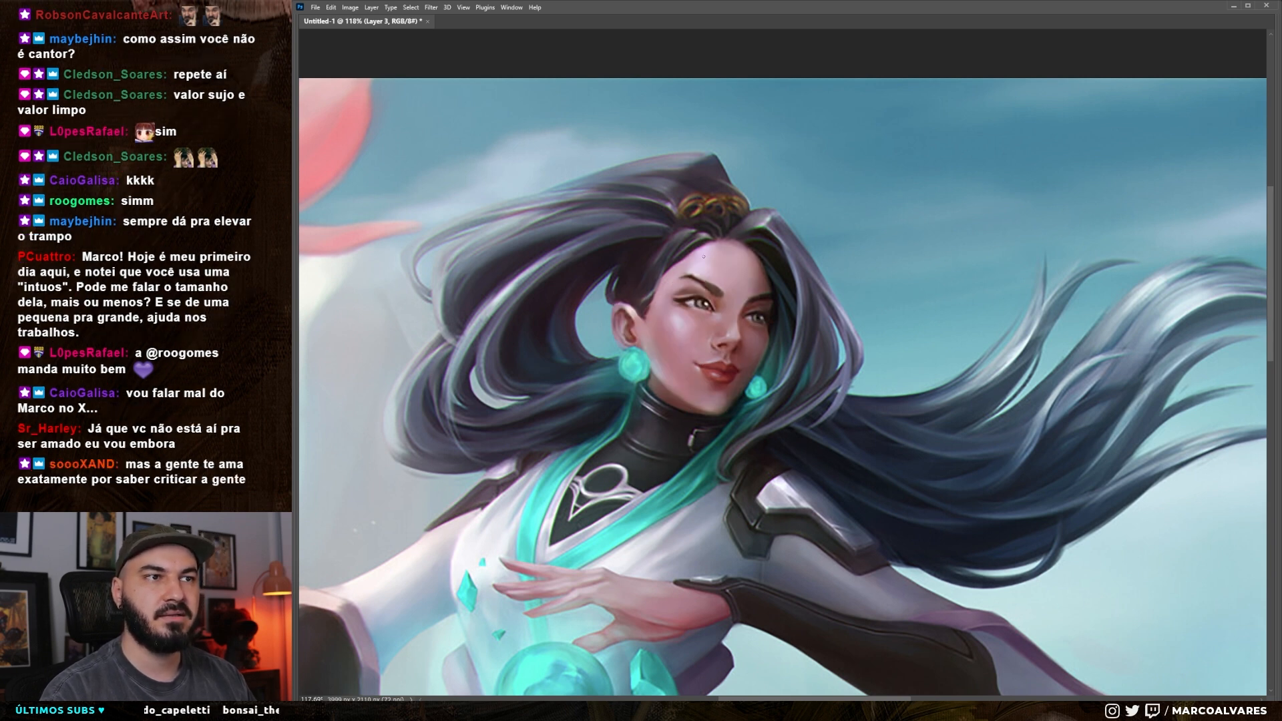
{"action": "key", "text": "ctrl+z"}
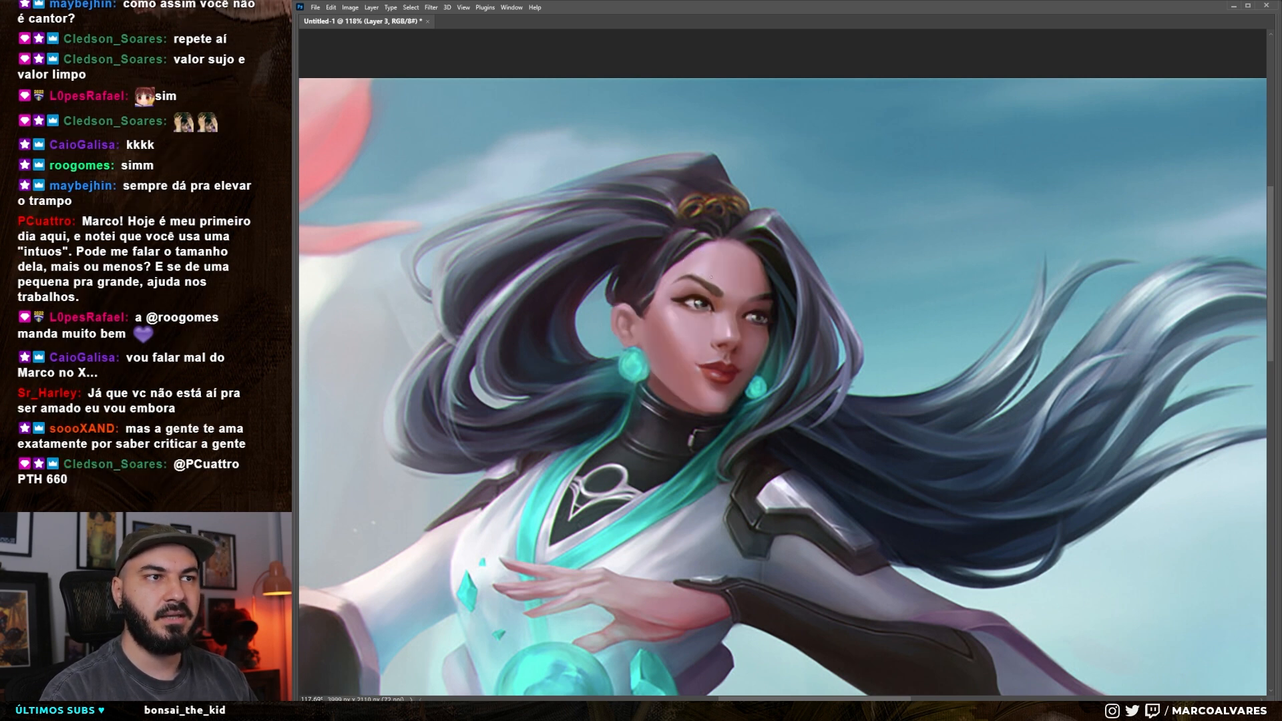
{"action": "key", "text": "Tab"}
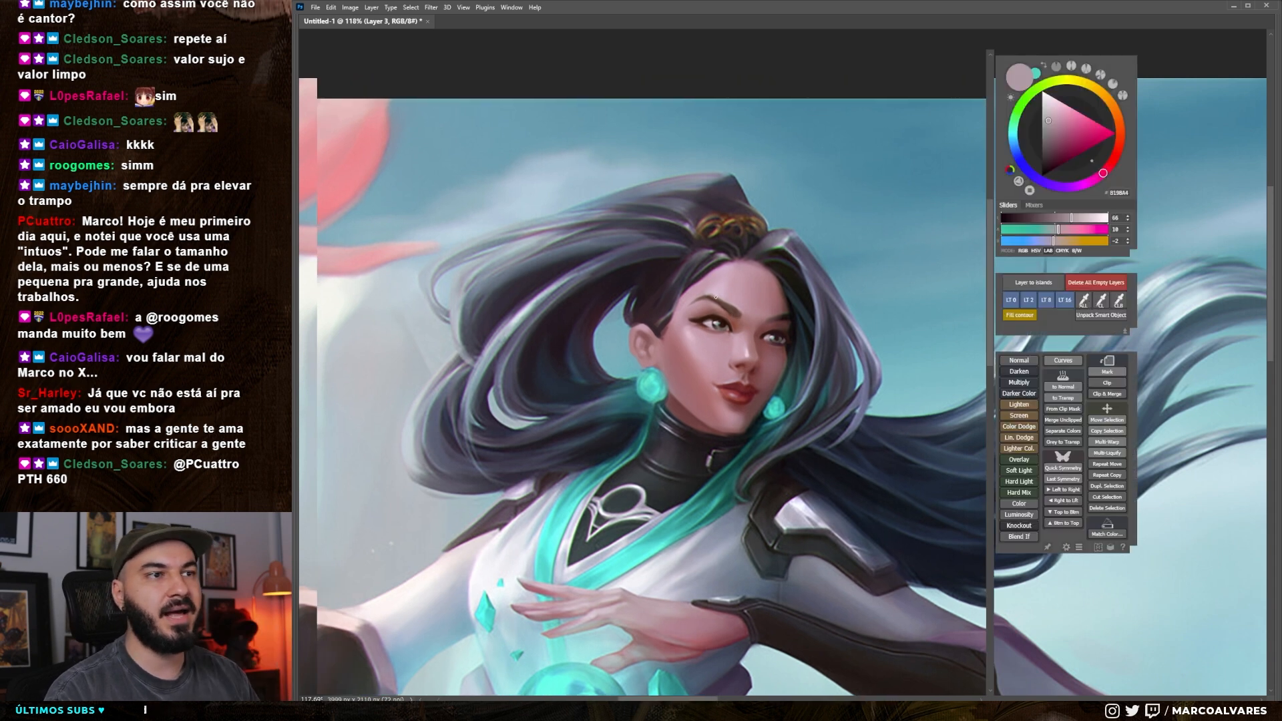
{"action": "left_click", "coordinate": [1147, 135]}
{"action": "left_click", "coordinate": [1147, 134]}
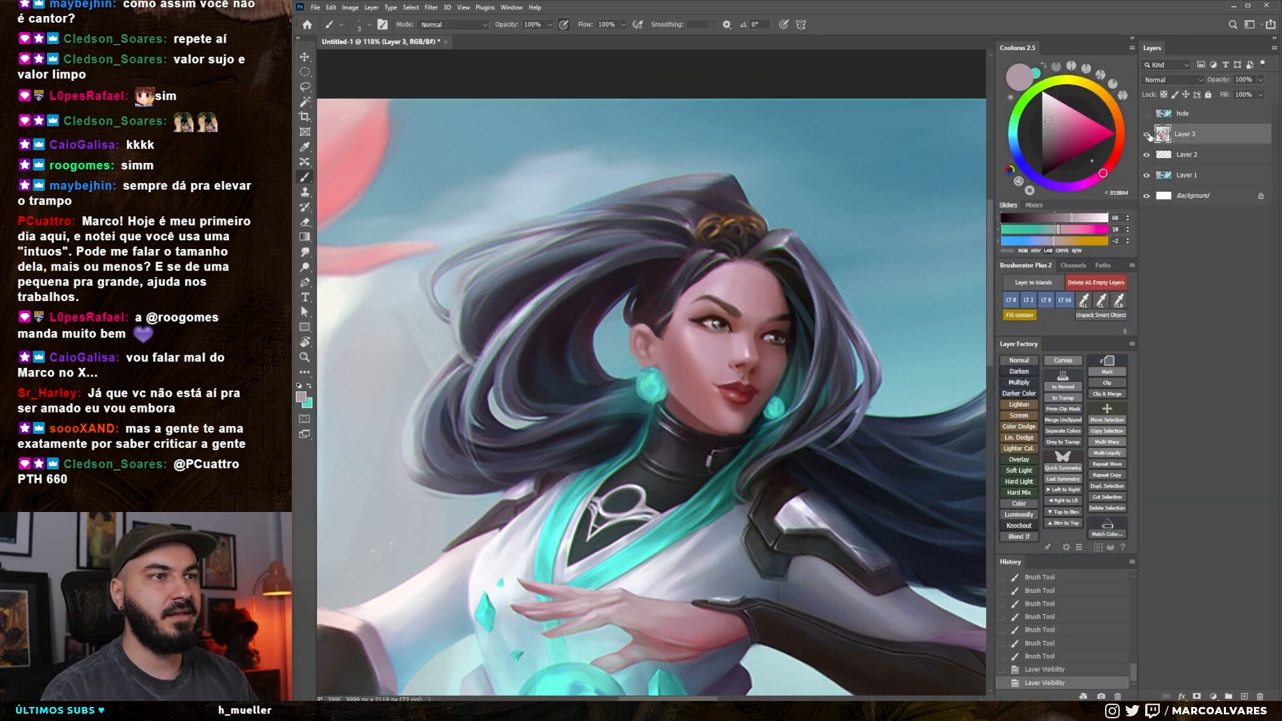
Smudge the skin on the cheek and forehead, and show the hide layer with the whole illustration in view
{"action": "key", "text": "r"}
{"action": "left_click_drag", "start_coordinate": [694, 339], "coordinate": [702, 347]}
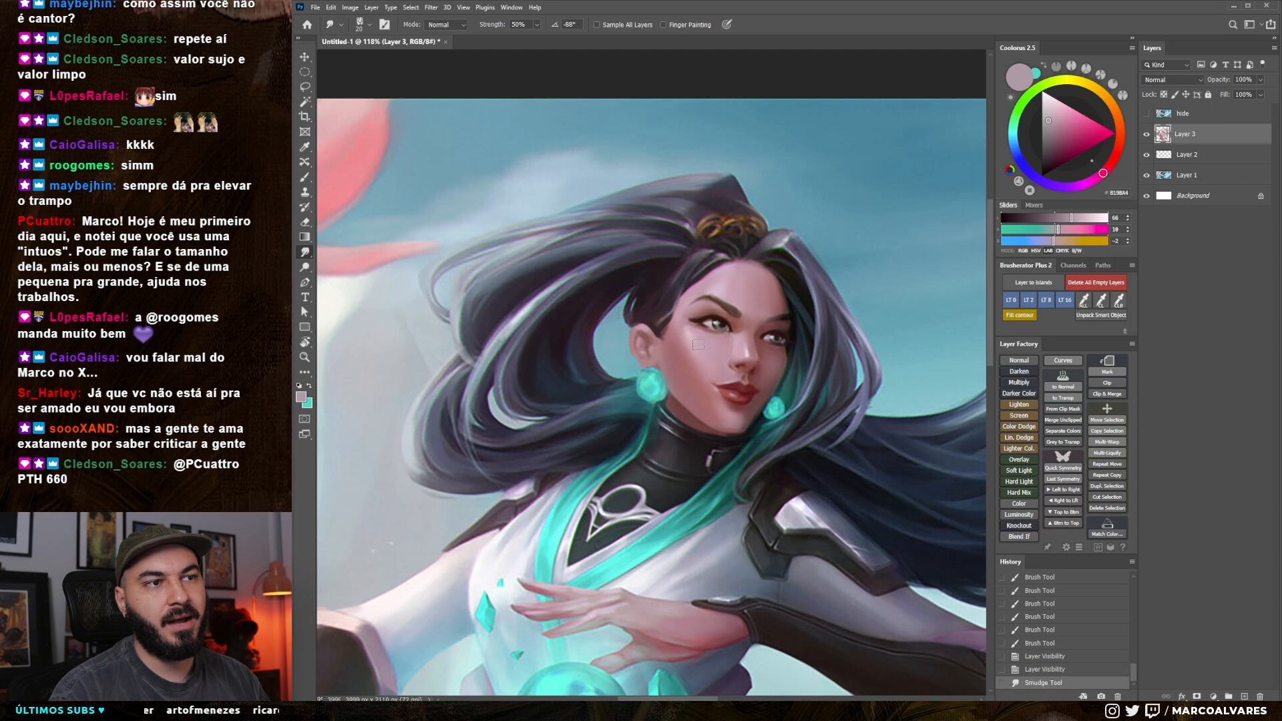
{"action": "key", "text": "]"}
{"action": "left_click_drag", "start_coordinate": [731, 287], "coordinate": [739, 274]}
{"action": "left_click_drag", "start_coordinate": [726, 369], "coordinate": [634, 374]}
{"action": "left_click_drag", "start_coordinate": [717, 440], "coordinate": [656, 400]}
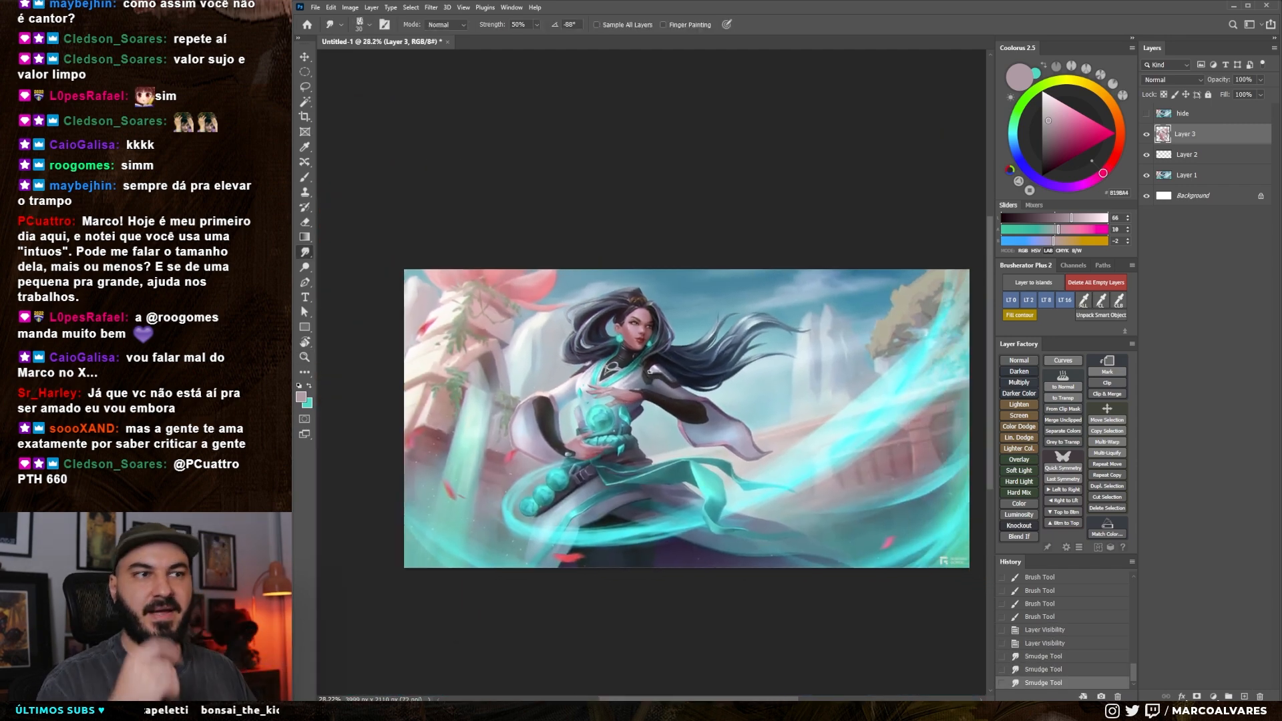
{"action": "scroll", "coordinate": [605, 447], "scroll_direction": "up", "scroll_amount": 2}
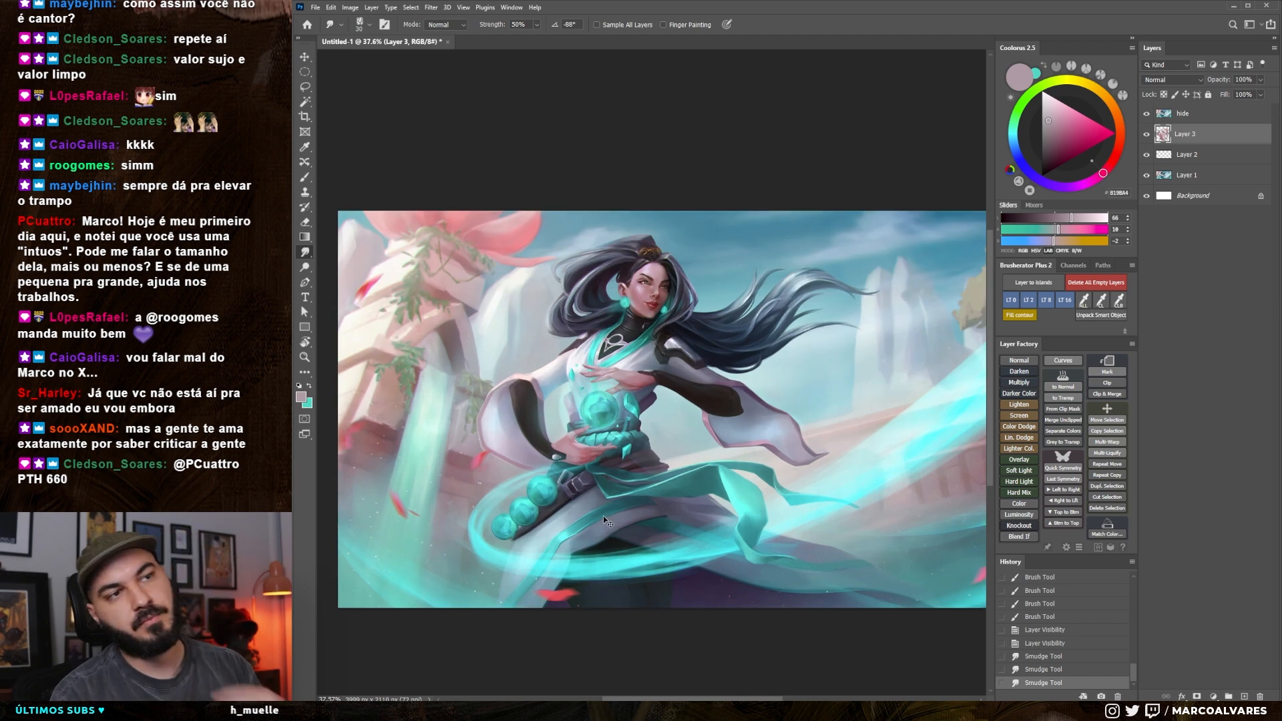
Turn off the hide layer and reduce the Smudge brush to 25, with the character's face and torso in close view
{"action": "key", "text": "F2"}
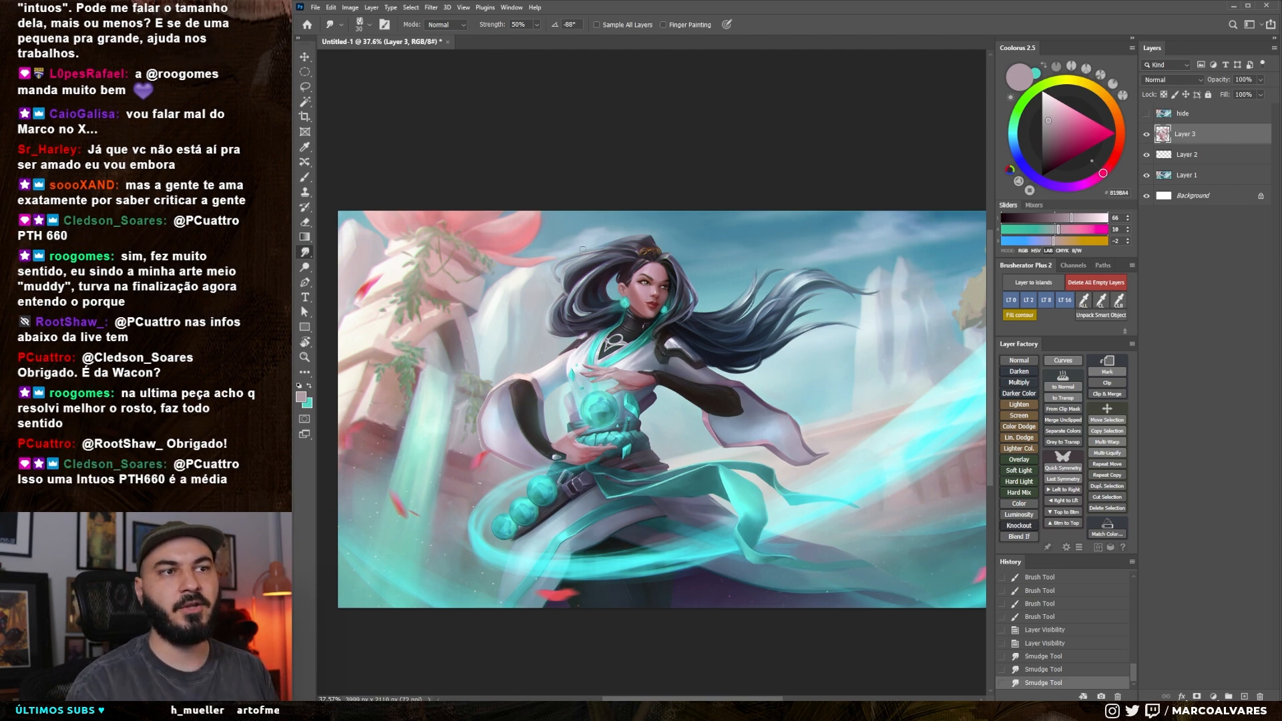
{"action": "key", "text": "ctrl+space"}
{"action": "mouse_move", "coordinate": [629, 318]}
{"action": "left_mouse_down"}
{"action": "mouse_move", "coordinate": [678, 309]}
{"action": "mouse_move", "coordinate": [645, 294]}
{"action": "mouse_move", "coordinate": [618, 327]}
{"action": "left_mouse_up"}
{"action": "key", "text": "bracketleft"}
{"action": "key", "text": "ctrl+space"}
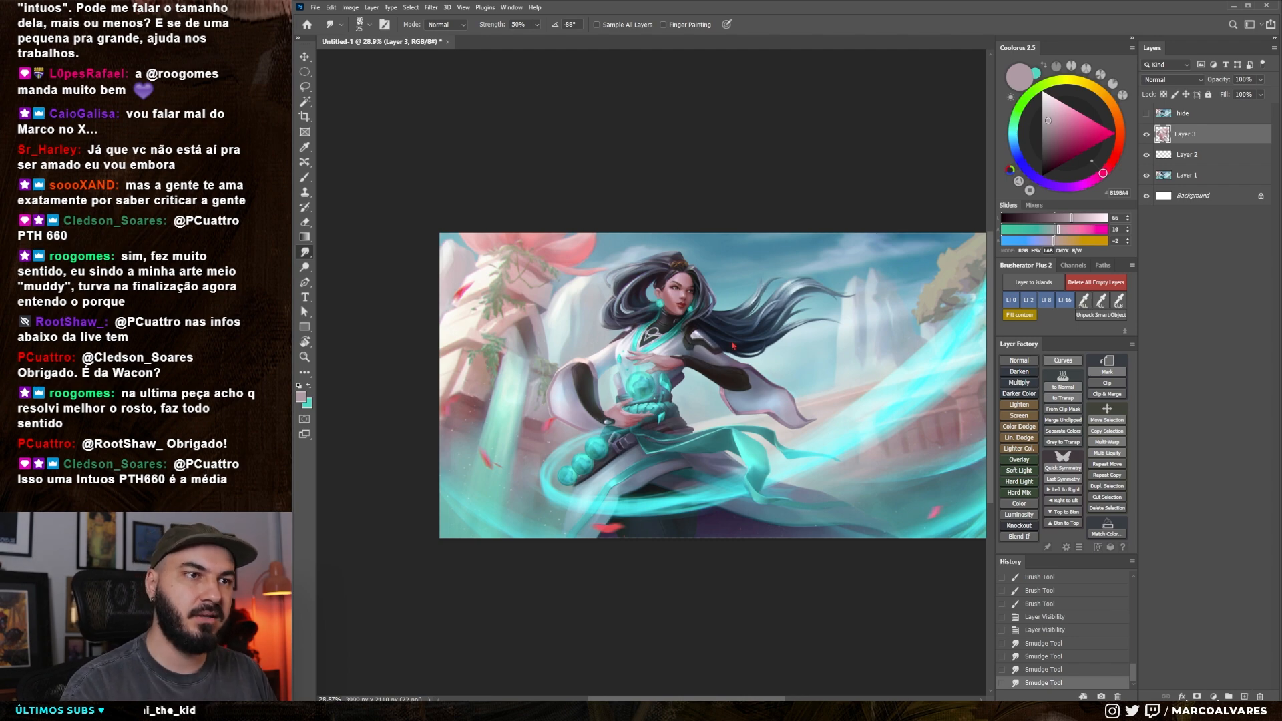
{"action": "key", "text": "ctrl+space"}
{"action": "left_click_drag", "start_coordinate": [653, 338], "coordinate": [708, 341]}
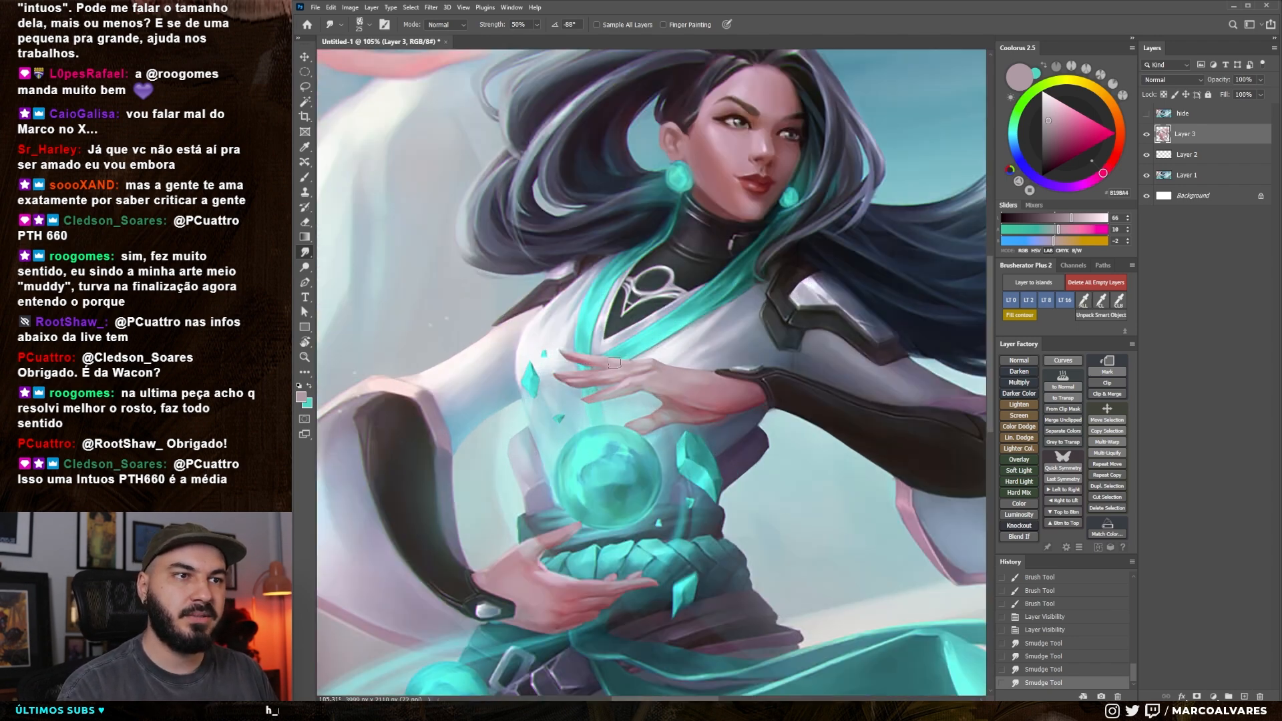
Shrink the Smudge brush further and examine the edges of both hands, the glowing orb and the waist sash up close
{"action": "key", "text": "ctrl+space"}
{"action": "left_click_drag", "start_coordinate": [601, 360], "coordinate": [621, 361]}
{"action": "key", "text": "bracketleft"}
{"action": "key", "text": "bracketleft"}
{"action": "key", "text": "bracketleft"}
{"action": "key", "text": "bracketleft"}
{"action": "key", "text": "bracketleft"}
{"action": "key", "text": "bracketleft"}
{"action": "key", "text": "bracketleft"}
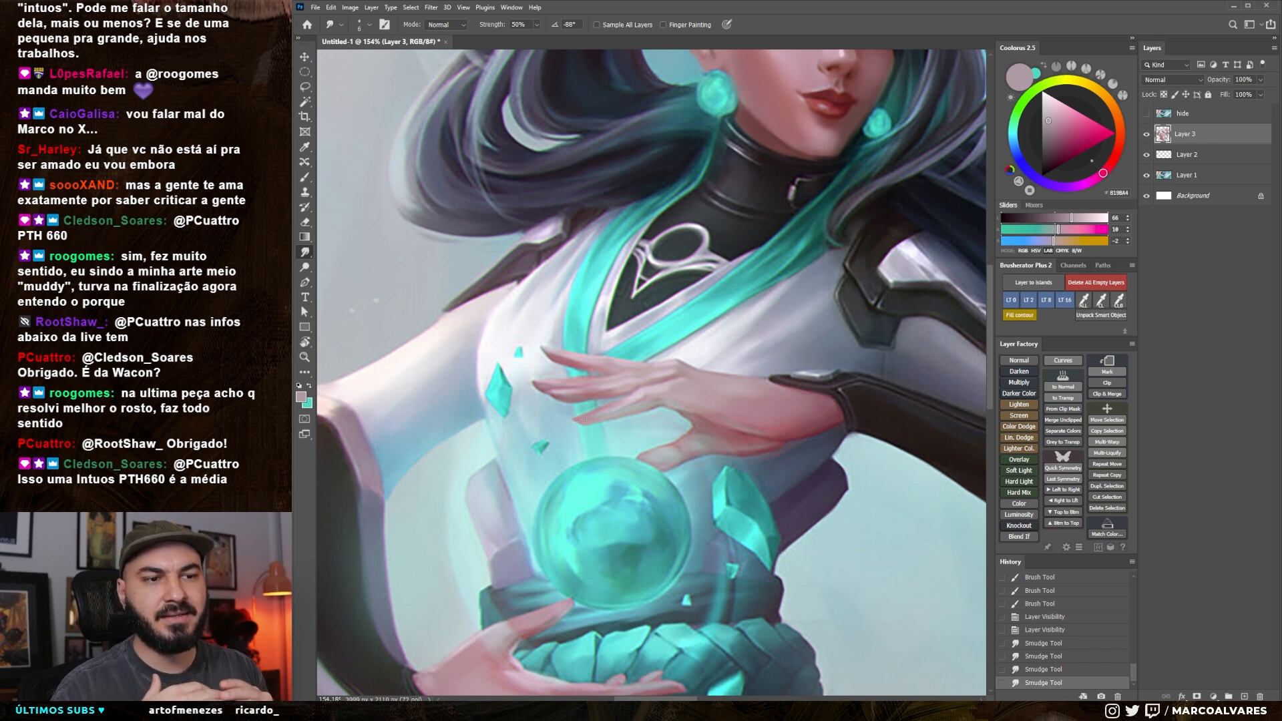
{"action": "key", "text": "space"}
{"action": "left_click_drag", "start_coordinate": [591, 528], "coordinate": [565, 394]}
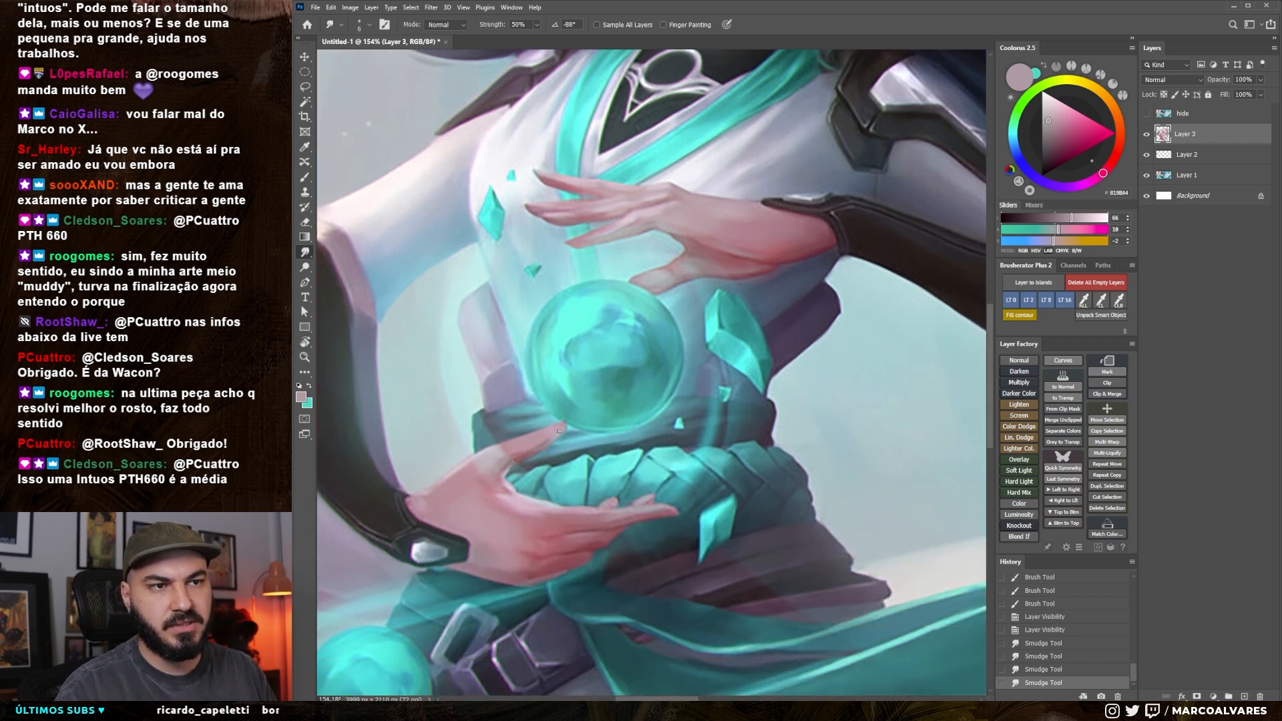
{"action": "left_click_drag", "start_coordinate": [514, 527], "coordinate": [544, 500]}
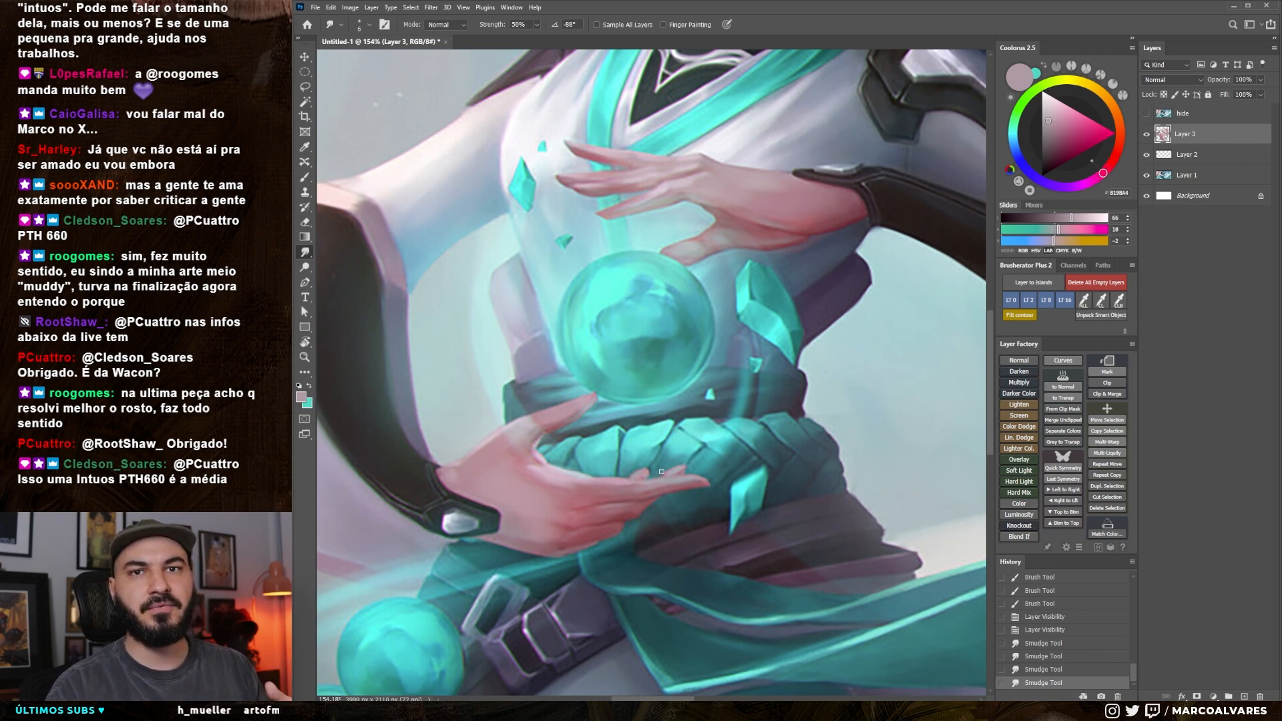
{"action": "scroll", "coordinate": [661, 472], "scroll_direction": "down", "scroll_amount": 6}
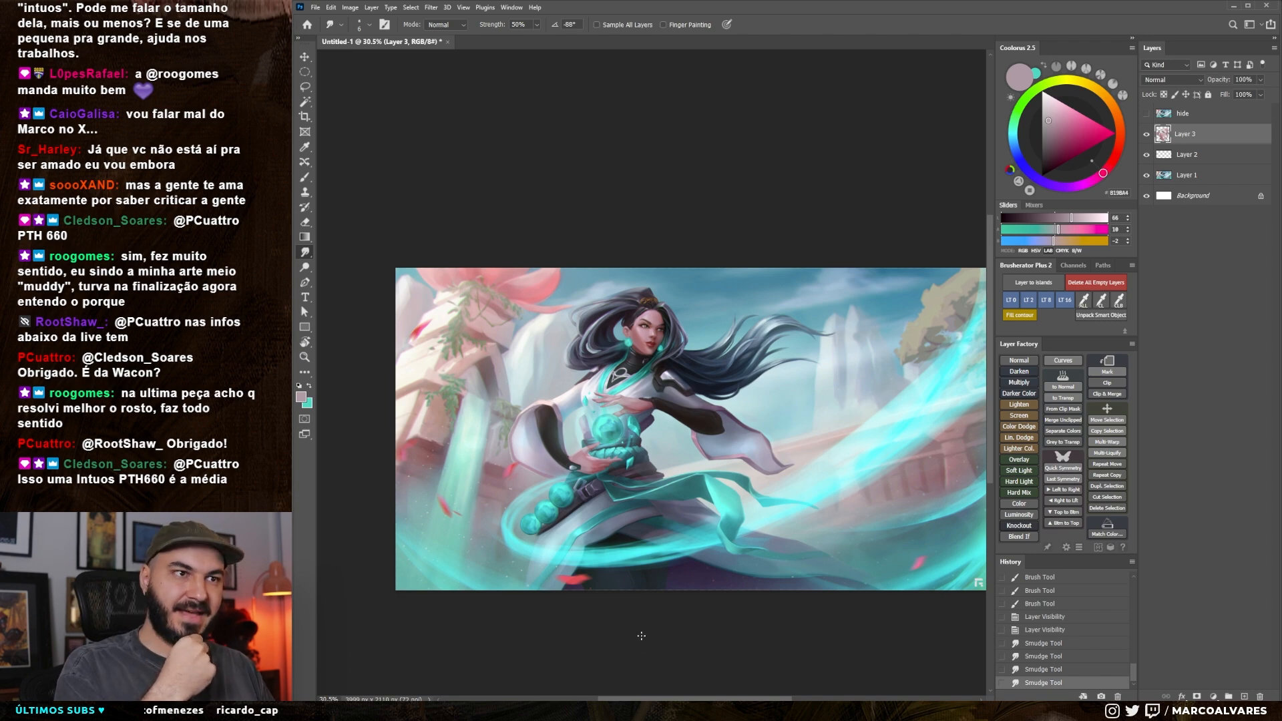
Switch to the browser showing the Brimstone Cold Mission artwork on ArtStation
{"action": "key", "text": "alt+Tab"}
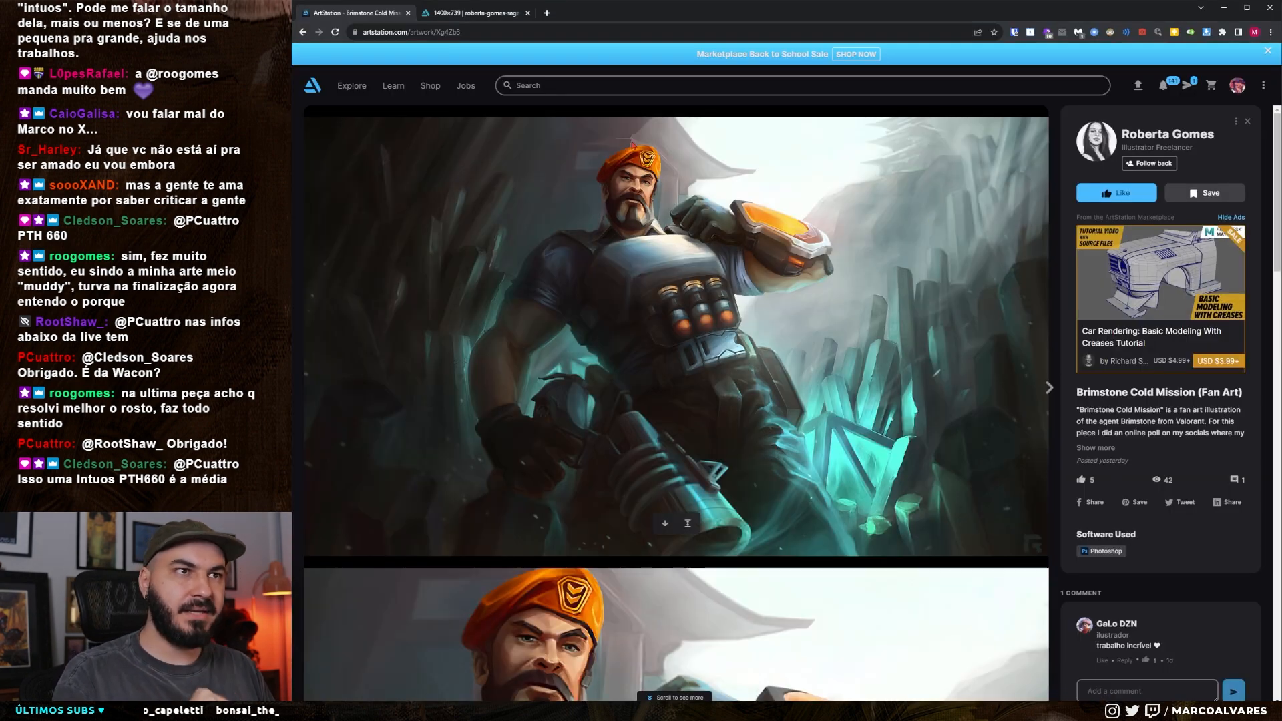